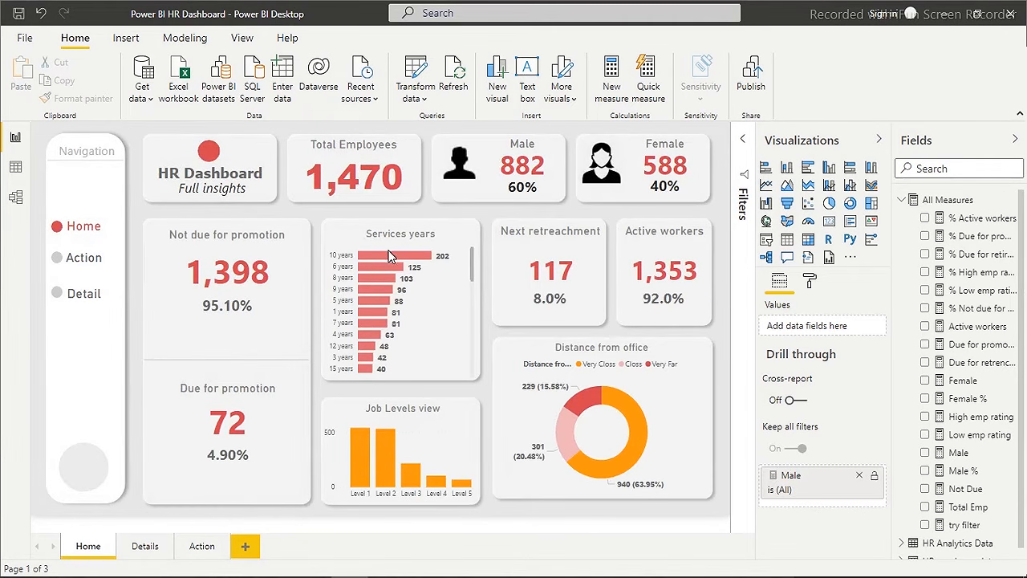
Explore the finished HR dashboard by cross-filtering on job Level 1 and the Very Closs distance, and view its Action page.
click(361, 450)
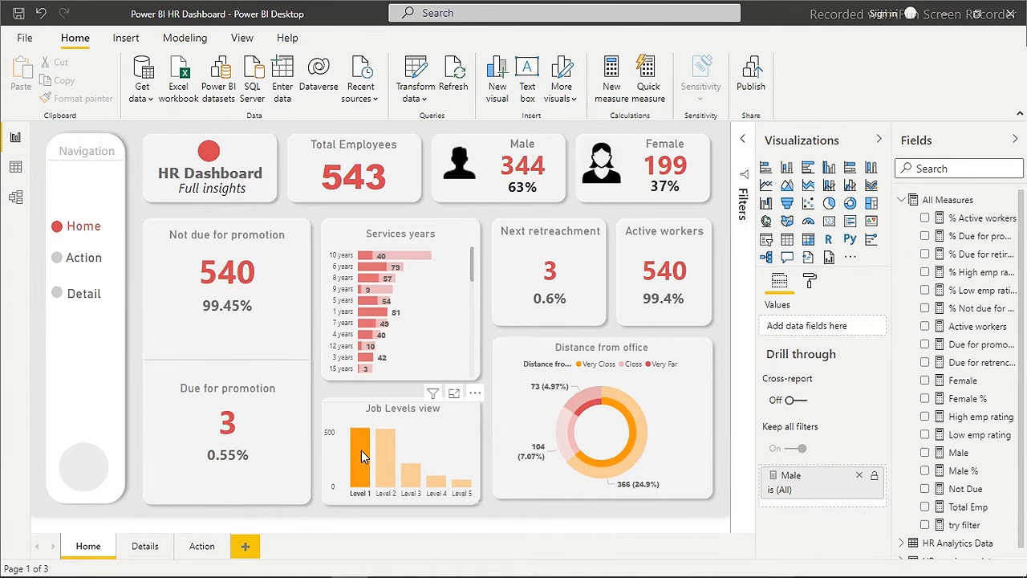
click(638, 427)
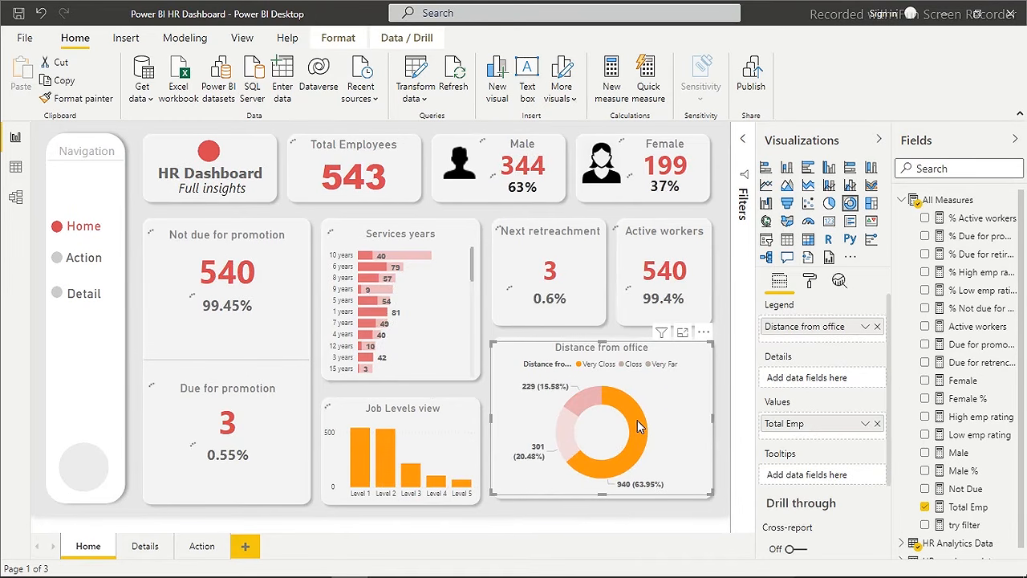
mouse_move(639, 427)
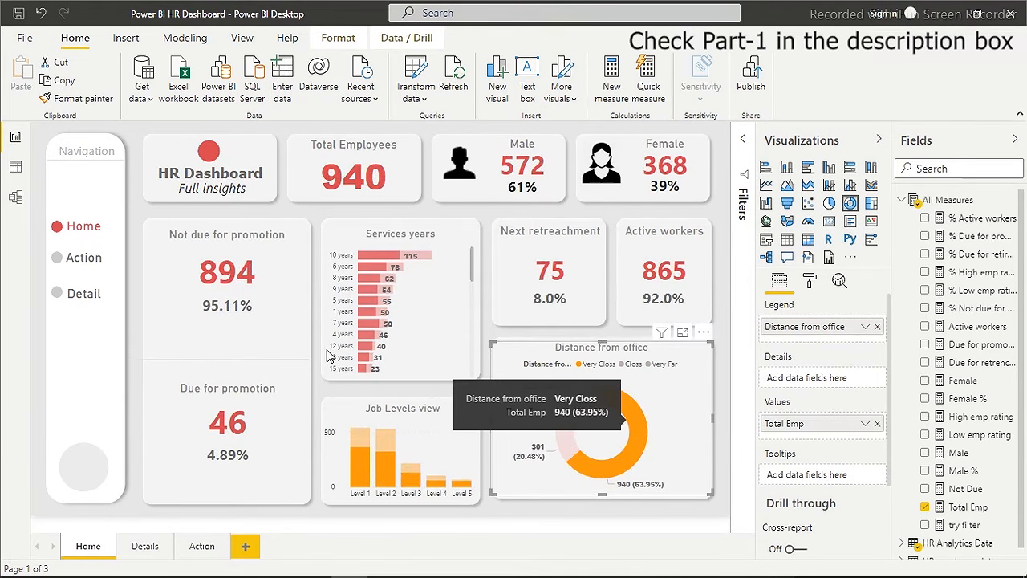
click(82, 278)
ctrl+click(82, 278)
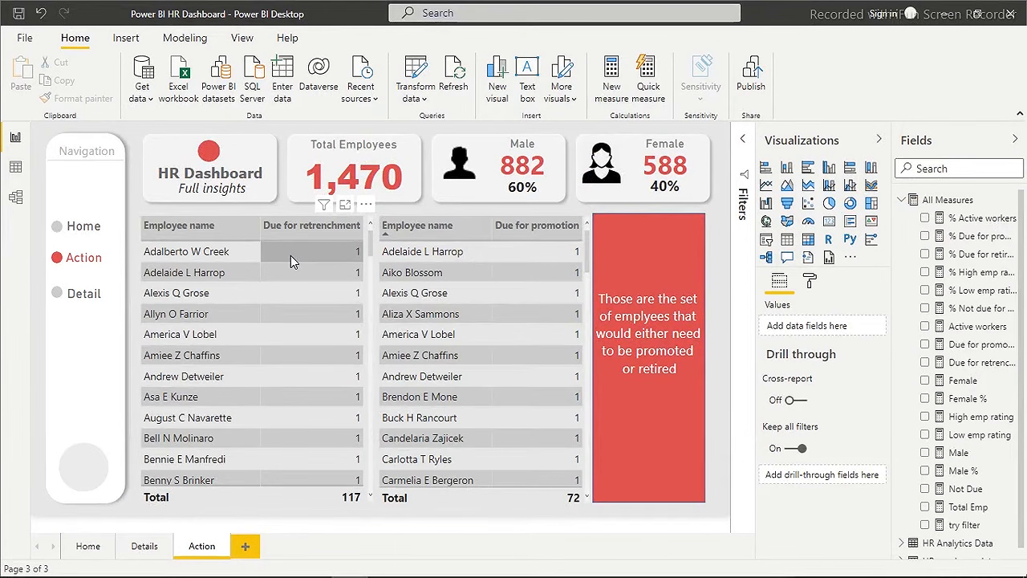
Open YouTube lesson.pbix from the Clustered HR Data folder and collapse the side panes to enlarge the report.
mouse_move(166, 568)
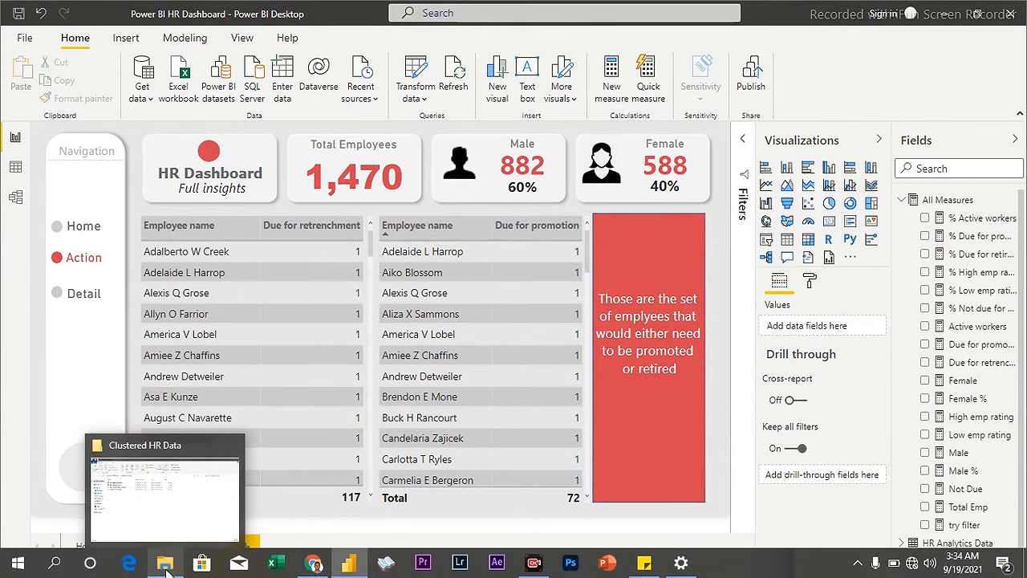
click(168, 493)
click(164, 222)
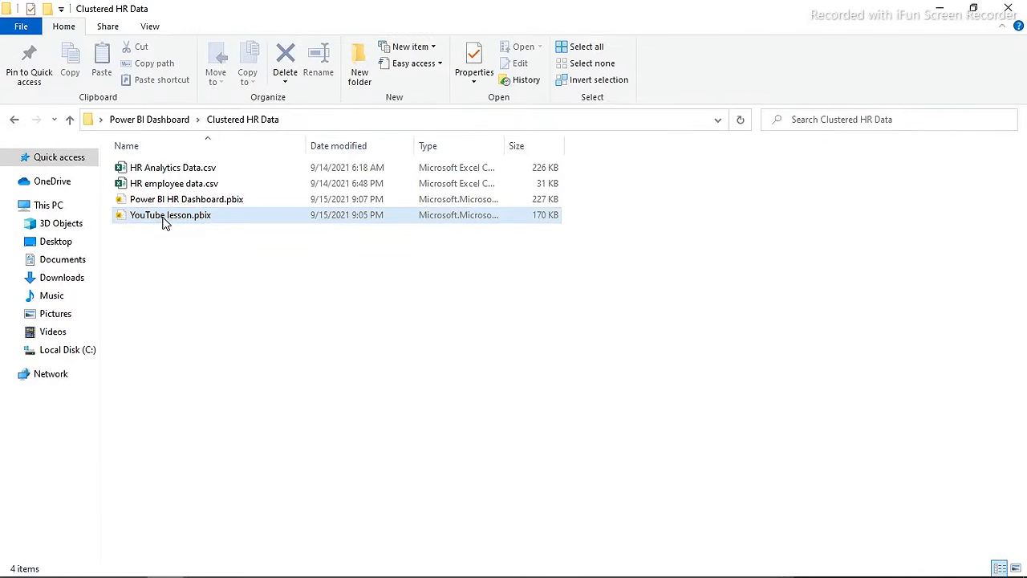
double_click(164, 217)
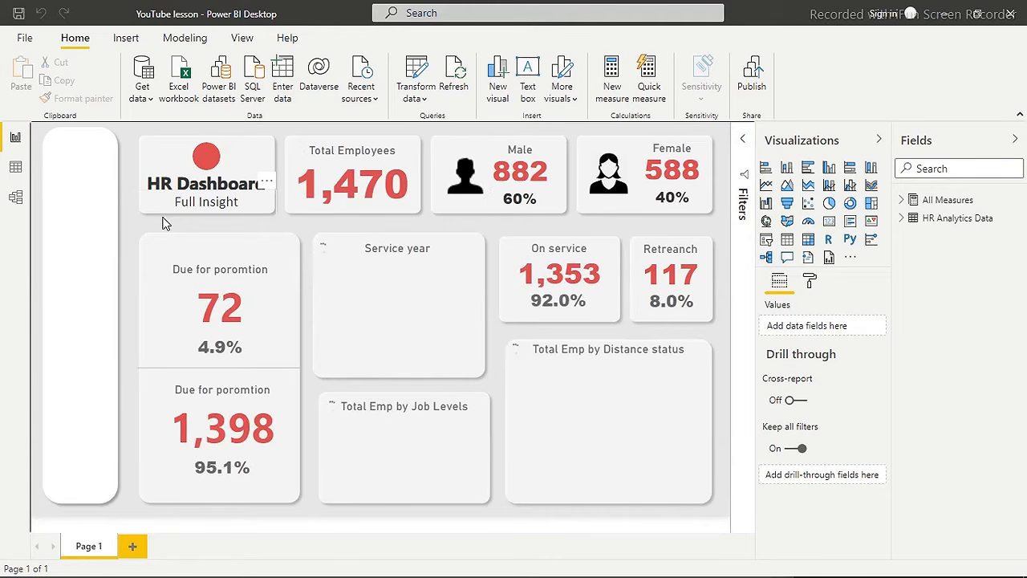
click(877, 140)
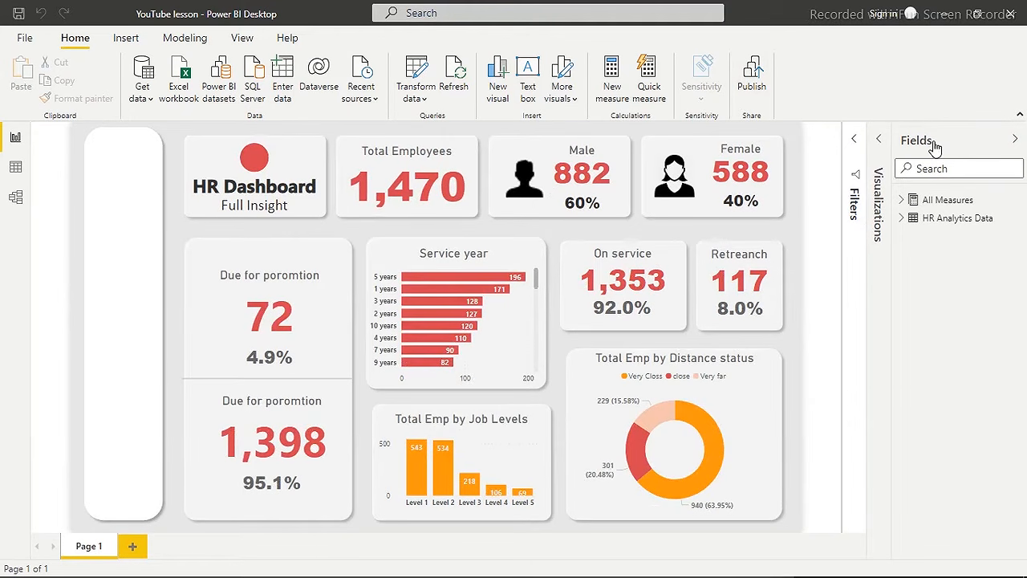
click(1016, 139)
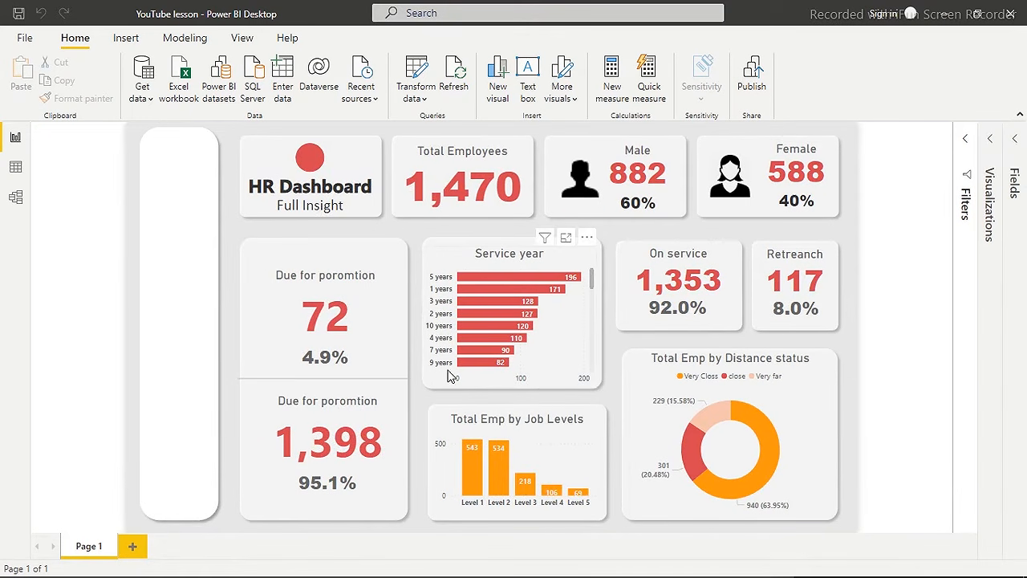
Change the title of the lower promotion card, which uses the Not due measure, to "Not Due".
click(345, 409)
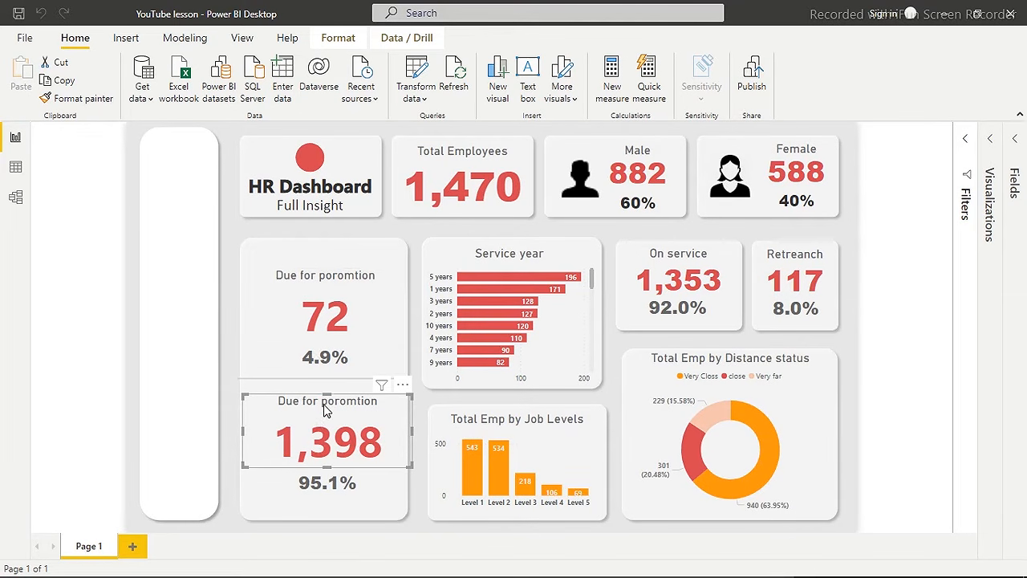
click(1015, 139)
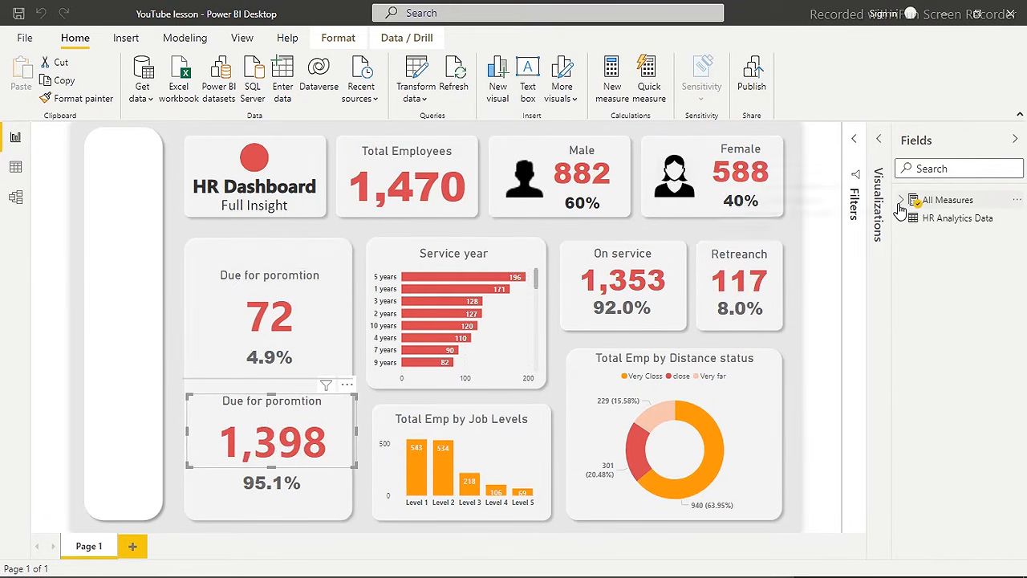
click(901, 200)
click(924, 381)
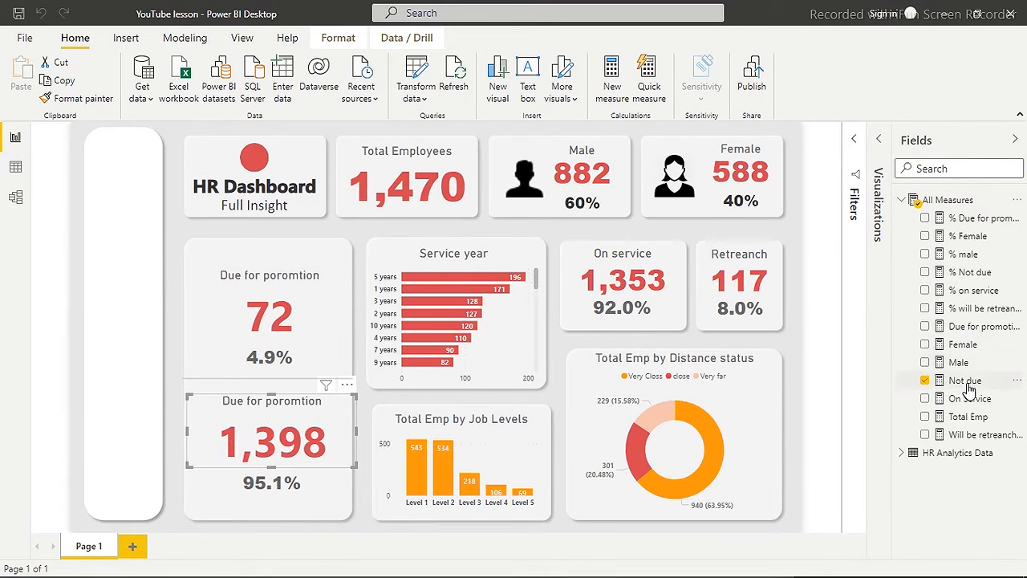
click(880, 142)
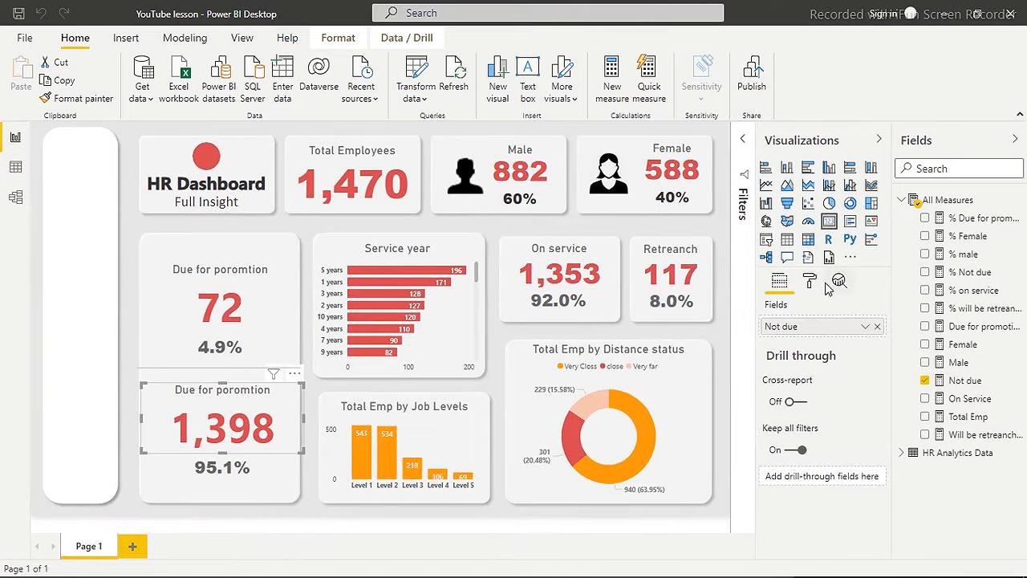
click(811, 282)
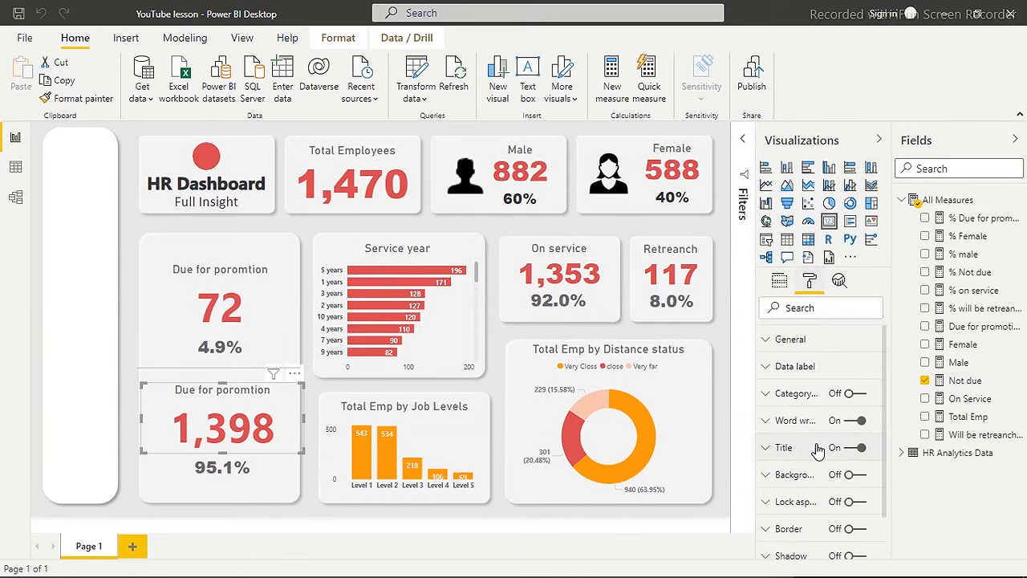
click(812, 451)
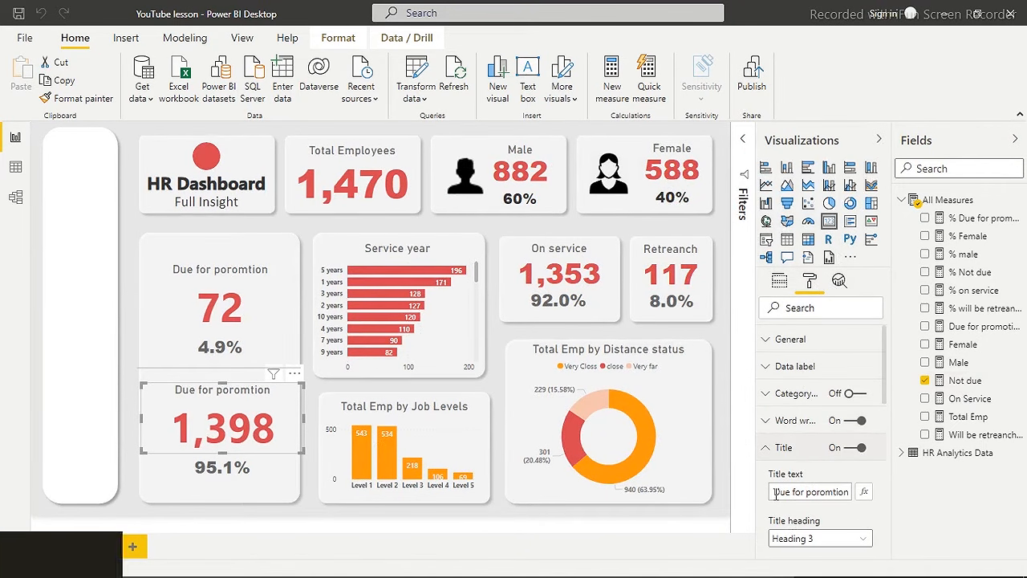
drag(774, 494, 882, 492)
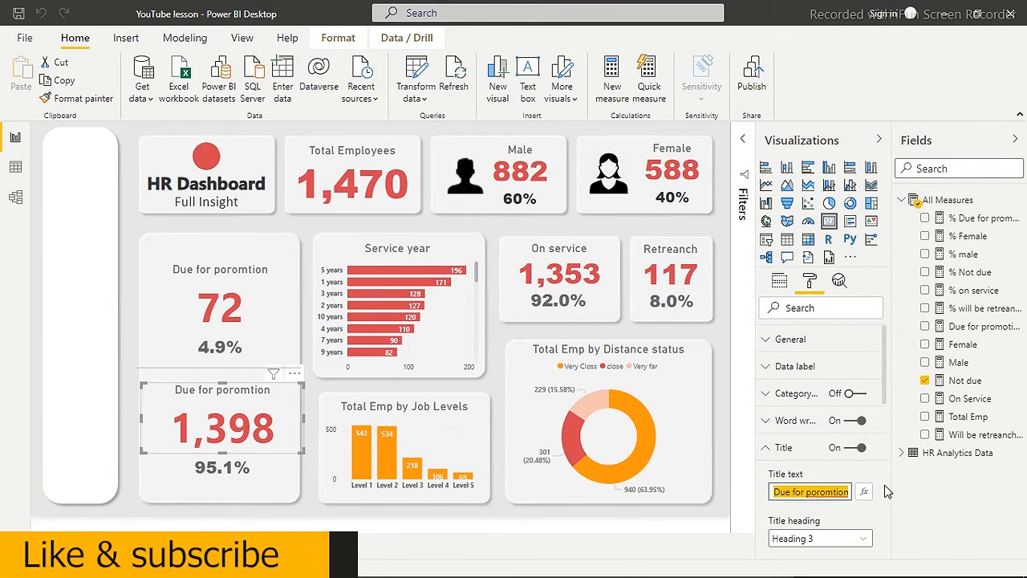
text(Not )
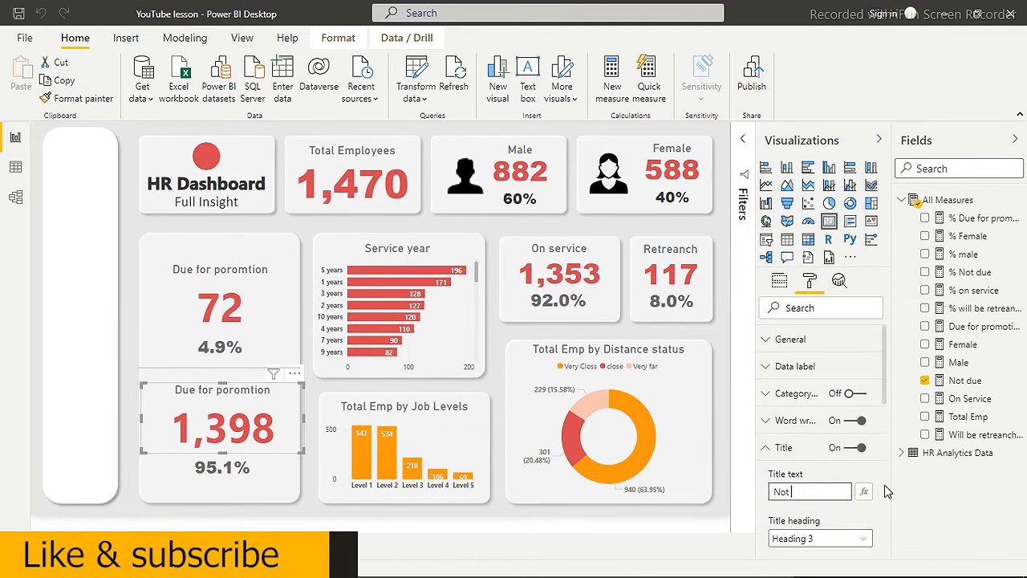
text(Due)
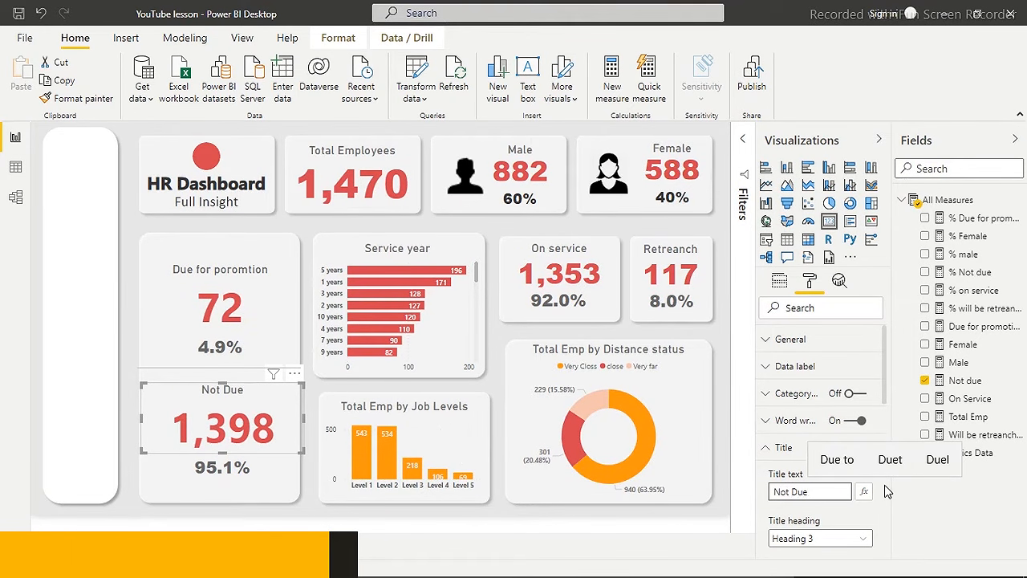
click(221, 516)
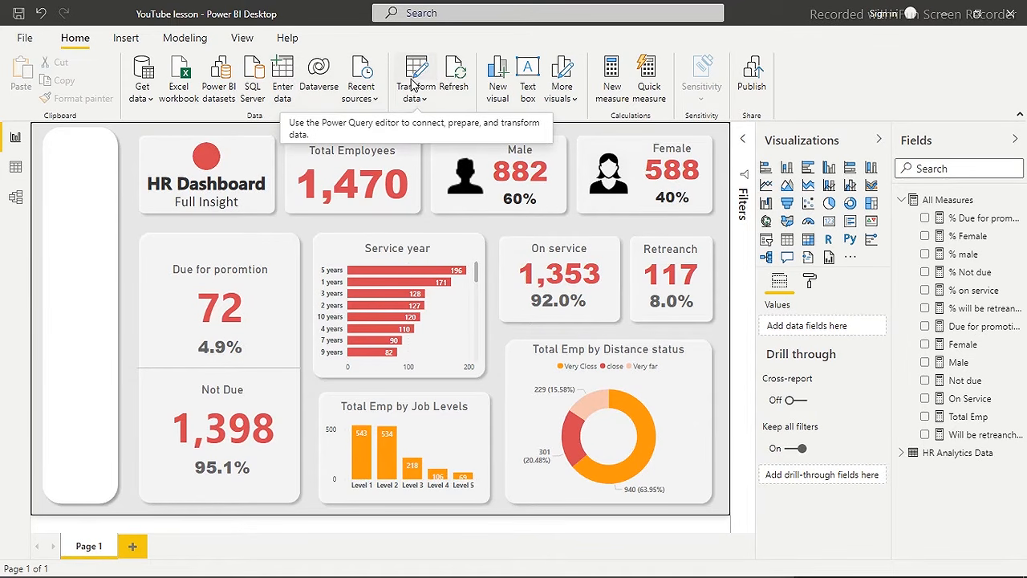
Get data from the text/CSV file HR employee data.csv and bring up its import preview.
click(150, 95)
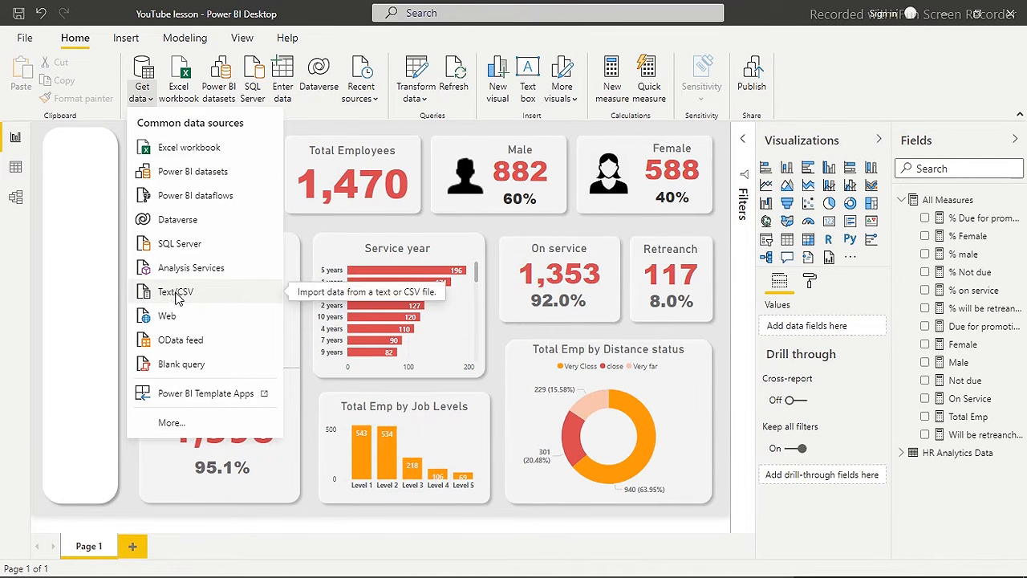
click(177, 292)
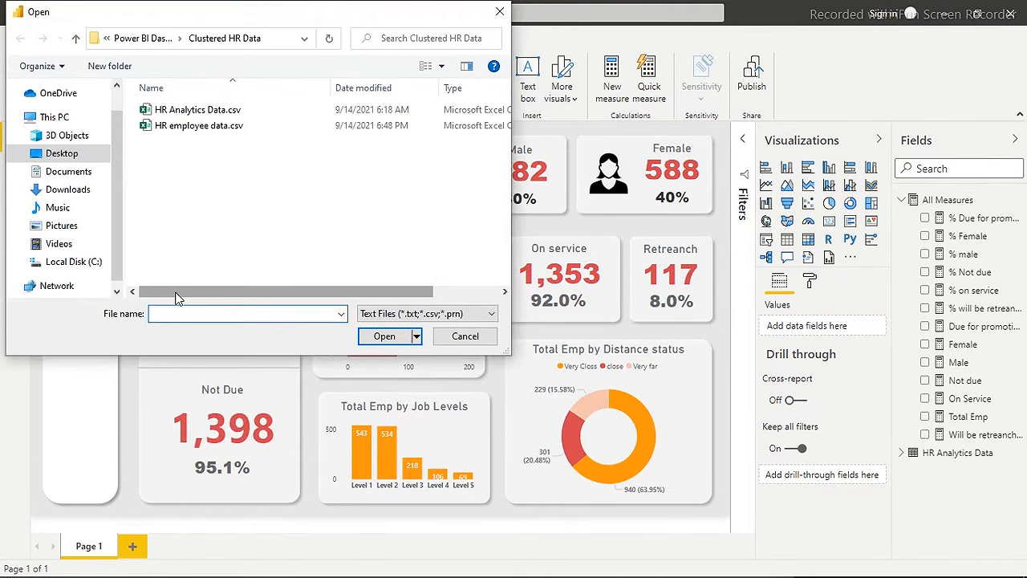
double_click(175, 128)
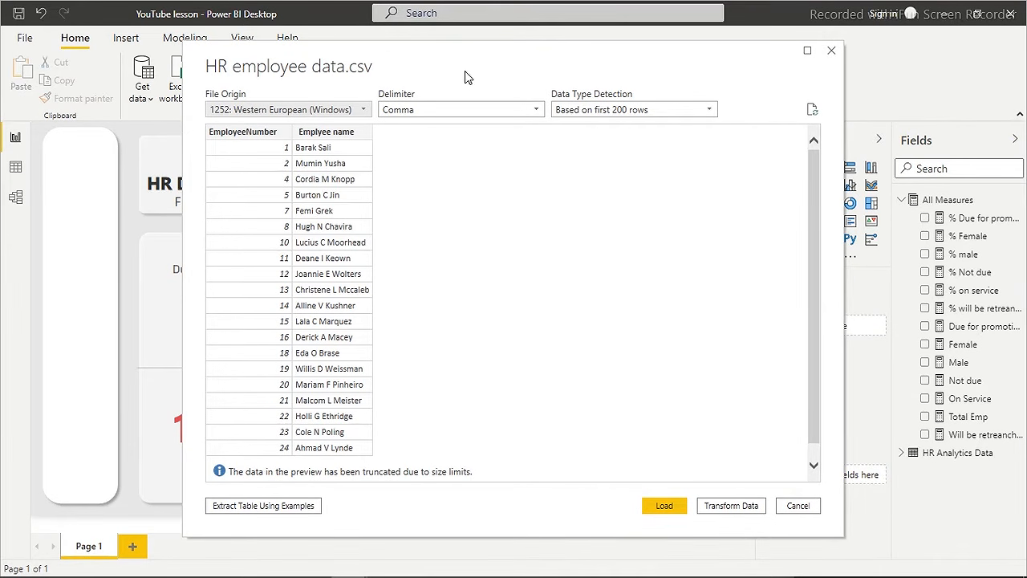
Try the Tab and Space delimiters on the HR employee data preview and set the delimiter back to Comma.
click(479, 108)
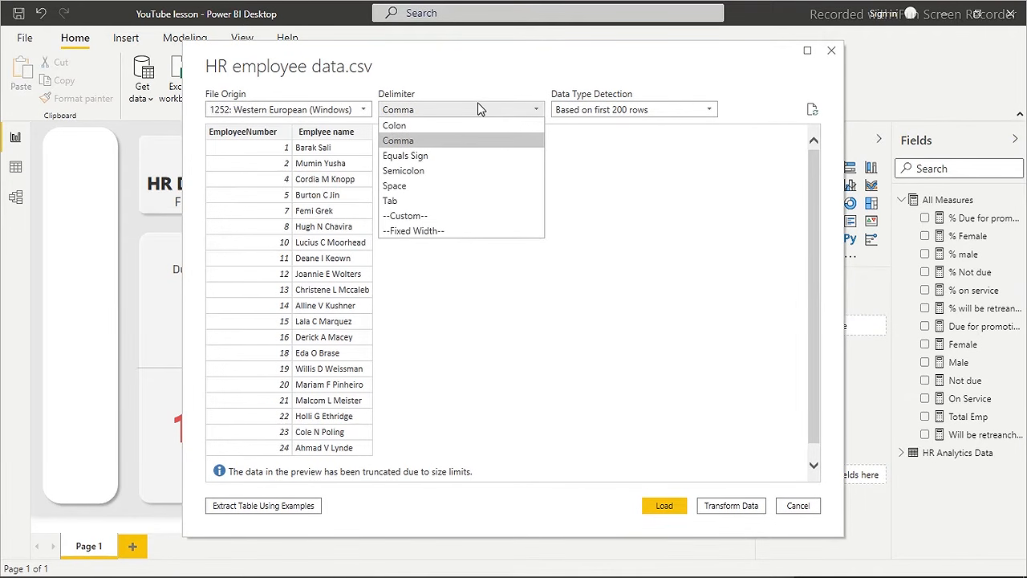
click(408, 202)
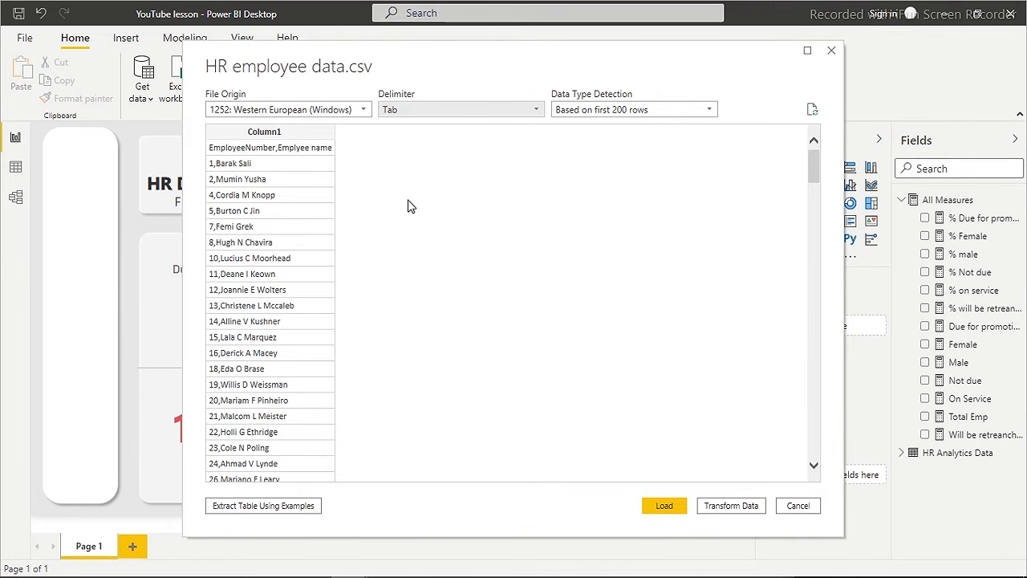
click(430, 108)
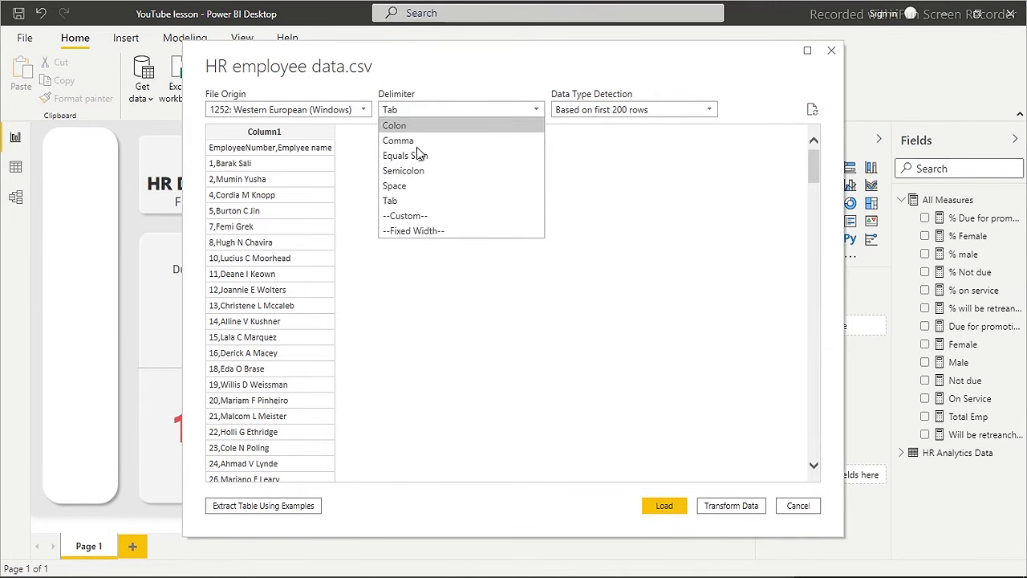
click(403, 190)
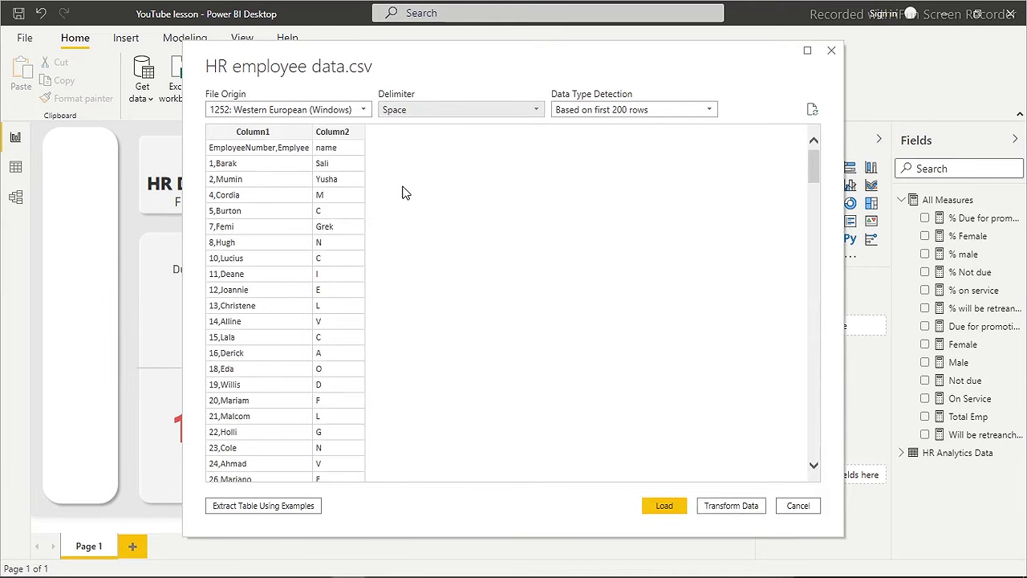
click(456, 113)
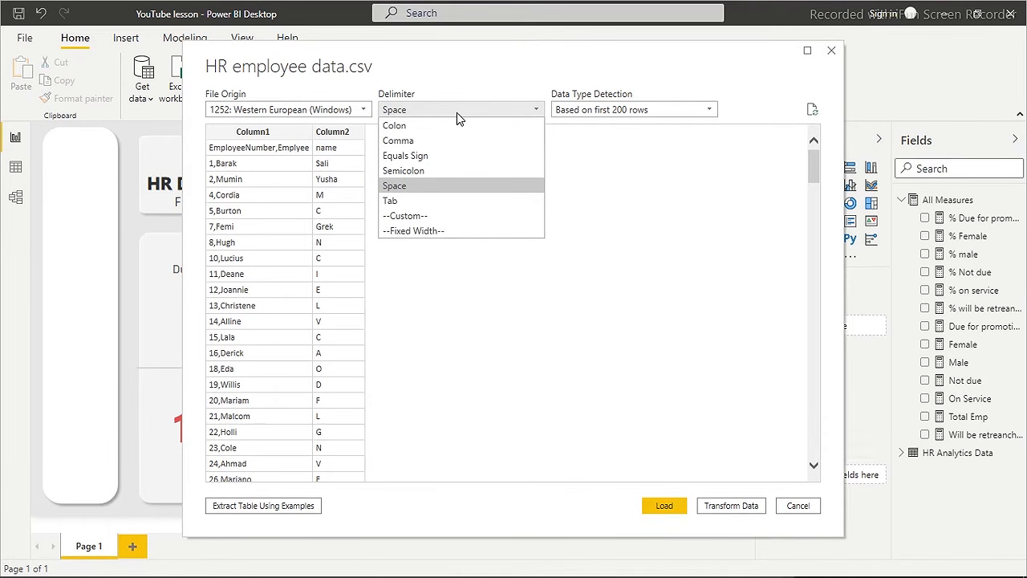
click(418, 142)
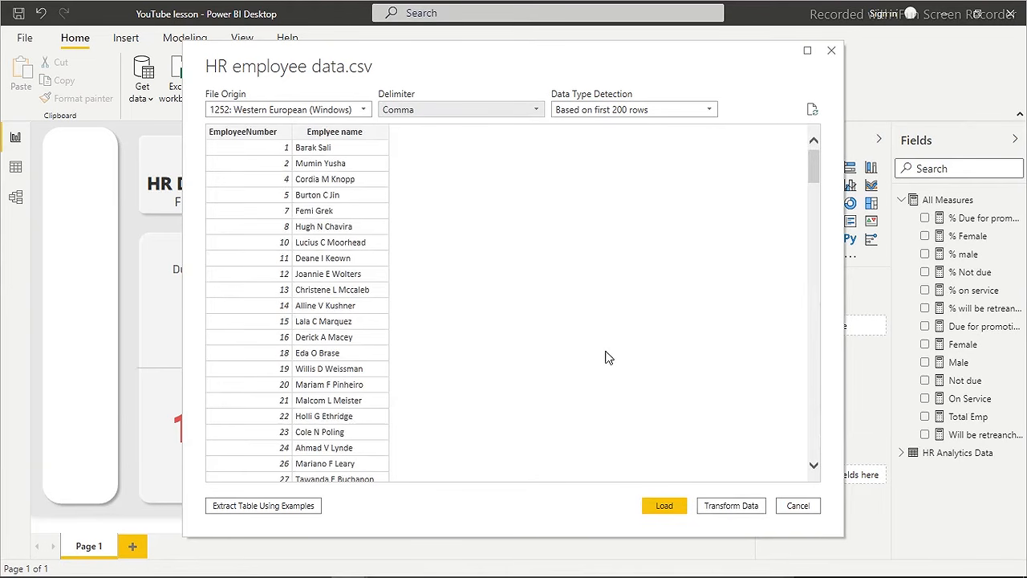
Bring the employee CSV into Power Query for transformation and start merging queries from HR Analytics Data.
click(726, 507)
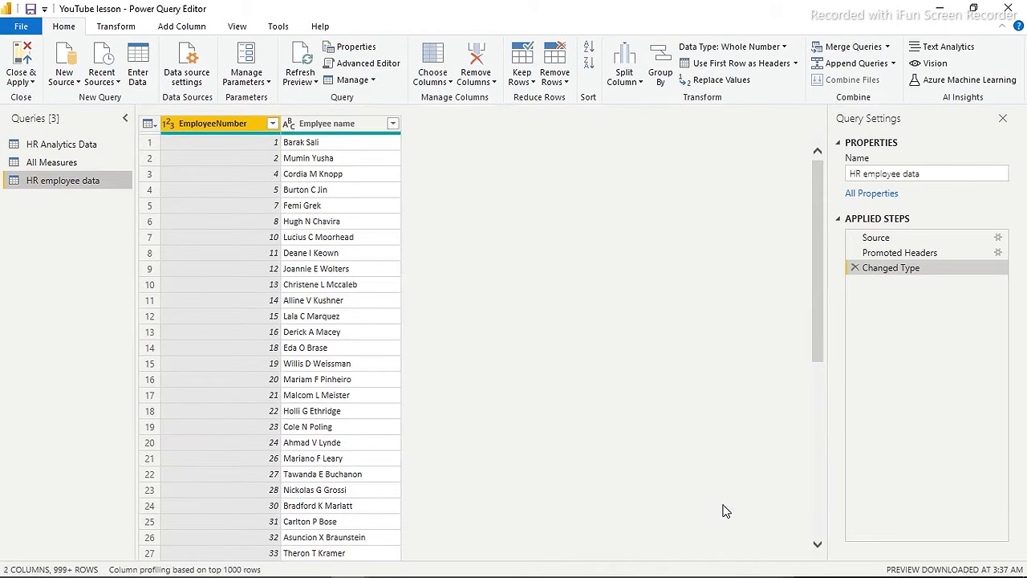
click(55, 145)
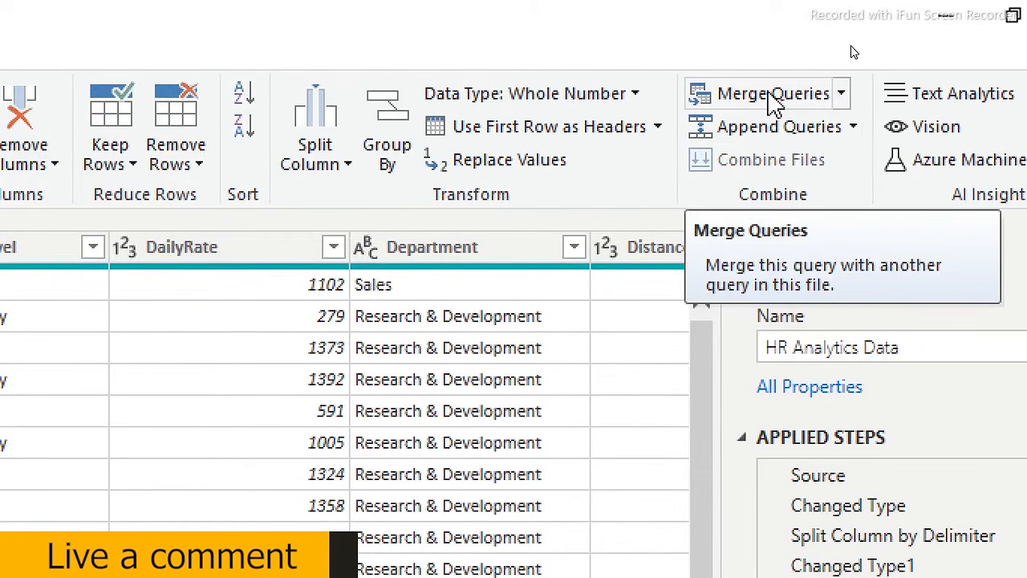
click(772, 100)
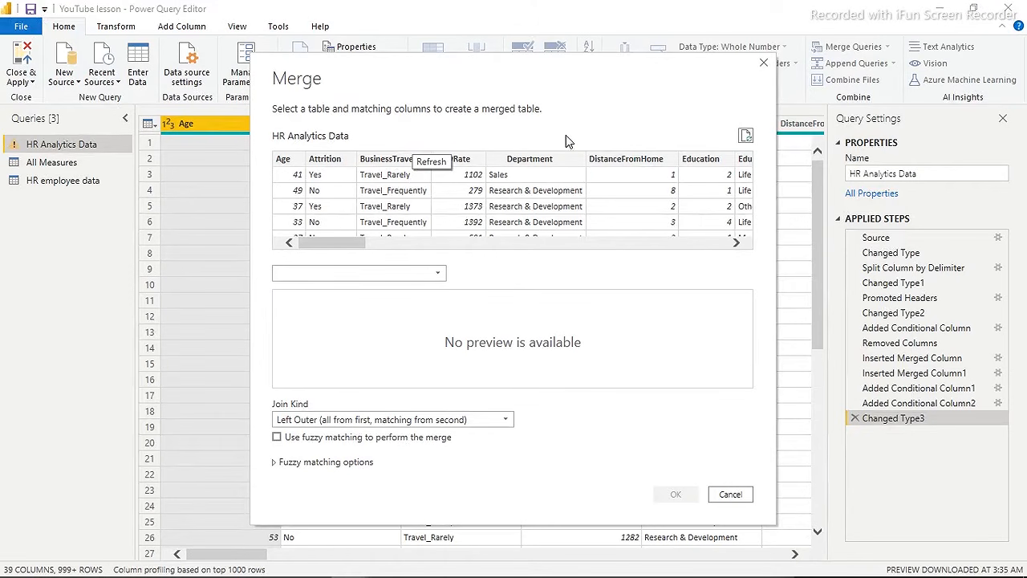
Merge HR Analytics Data with the HR employee data query as a Left Outer join, matching both tables on EmployeeNumber.
drag(532, 63, 510, 68)
drag(311, 247, 364, 252)
click(517, 160)
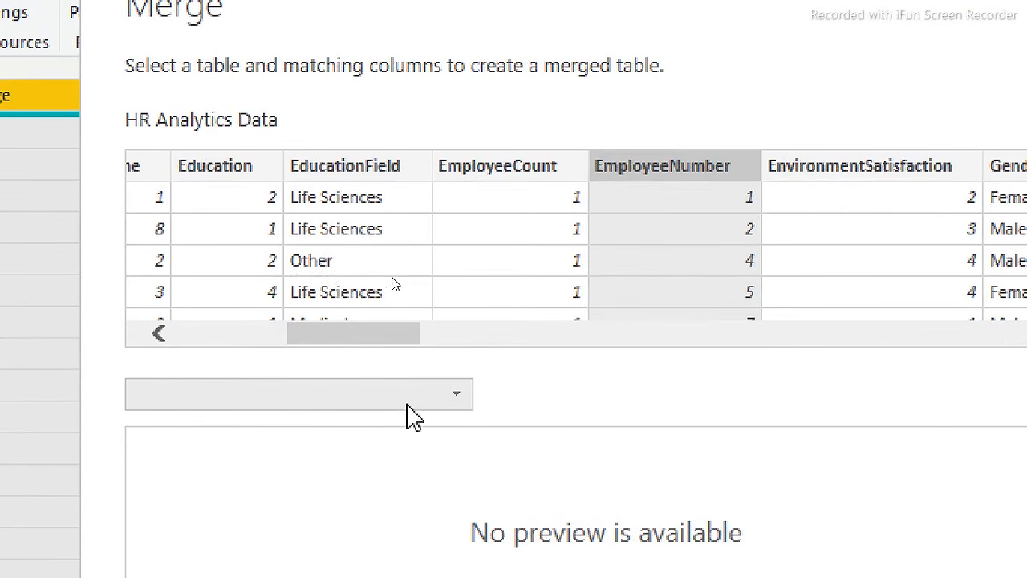
click(409, 402)
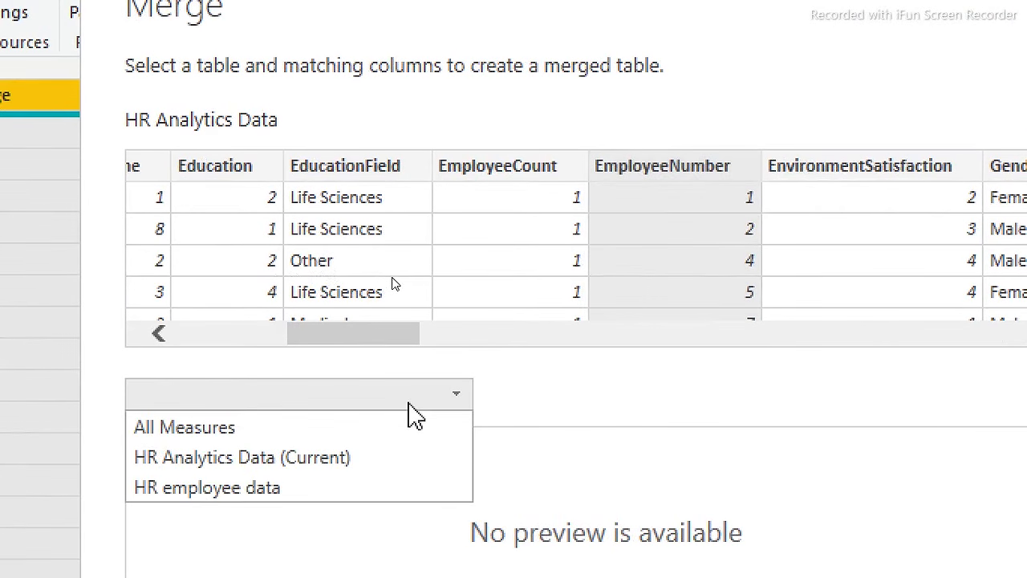
click(230, 491)
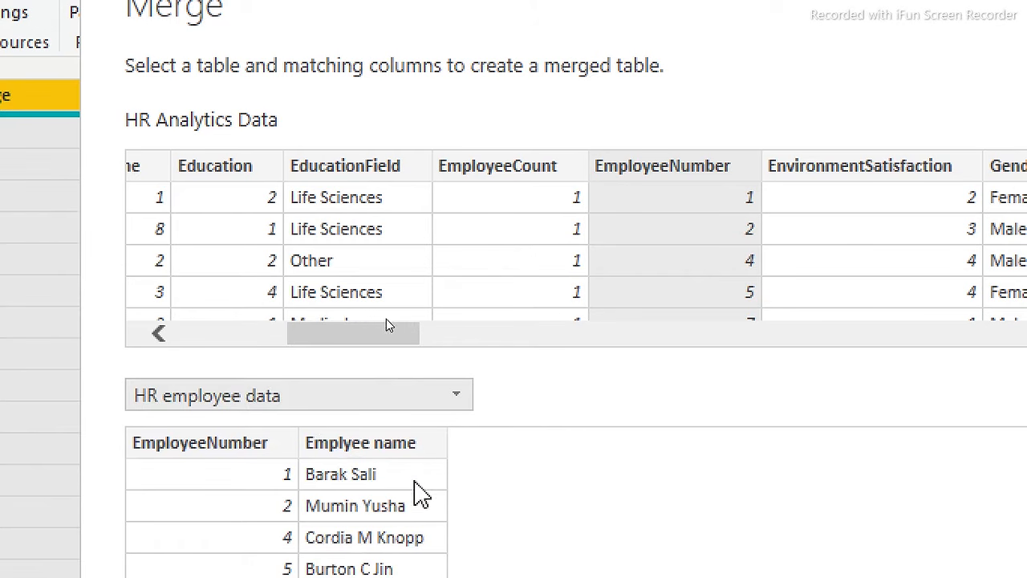
click(670, 170)
click(295, 447)
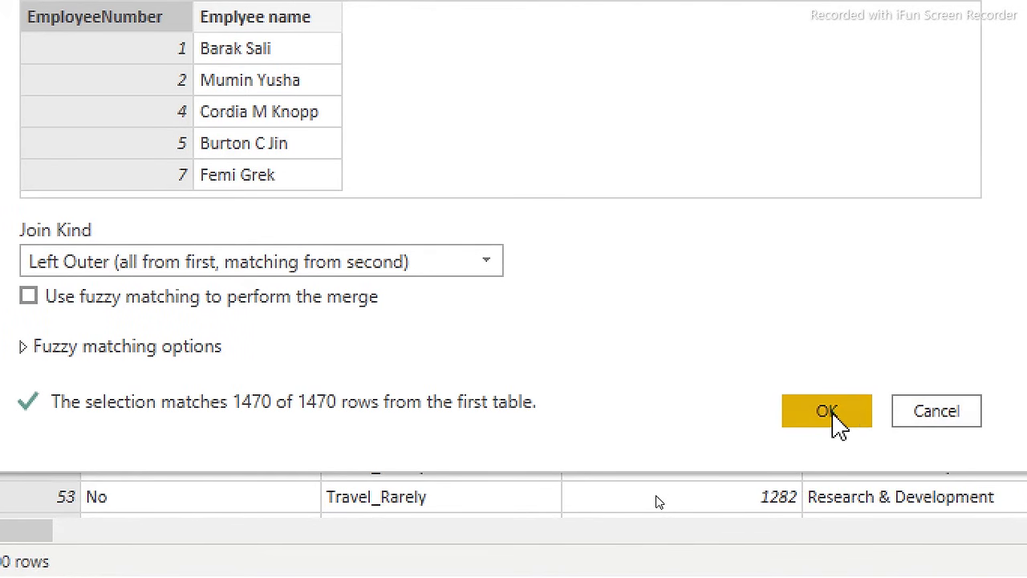
click(832, 408)
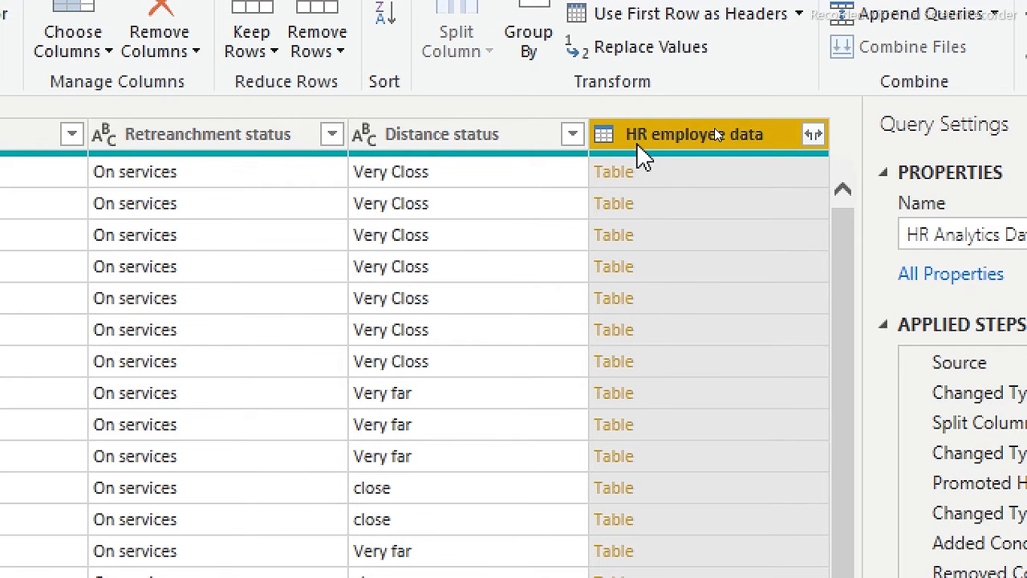
Expand the merged HR employee data column to only Emplyee name without the original column name prefix, and apply the query changes.
click(812, 135)
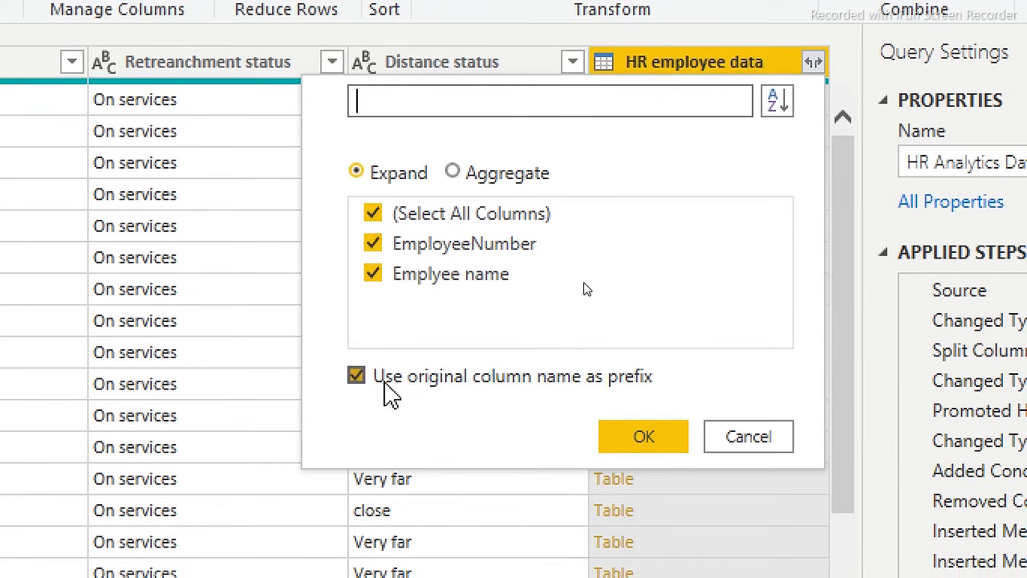
click(356, 378)
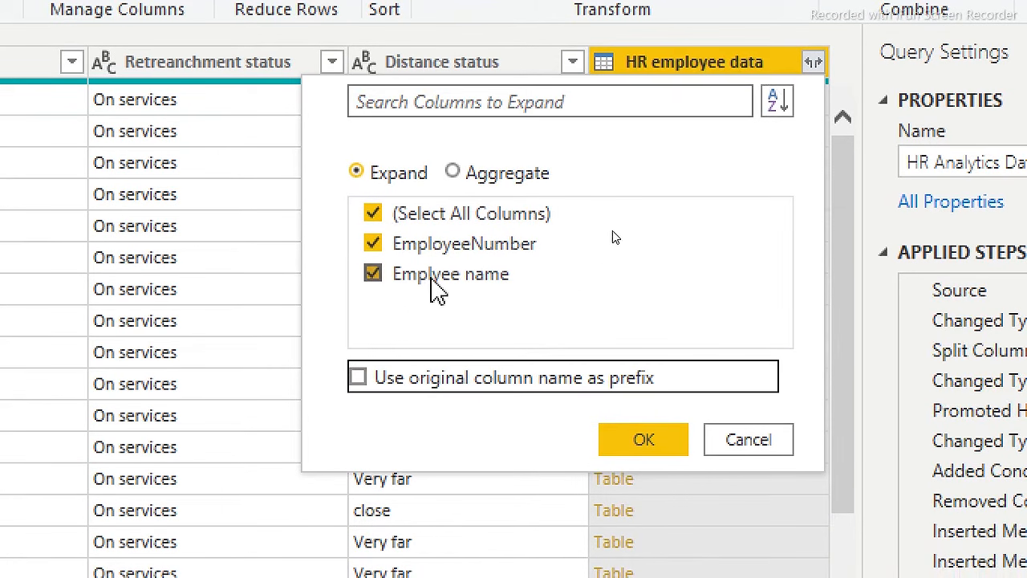
click(374, 244)
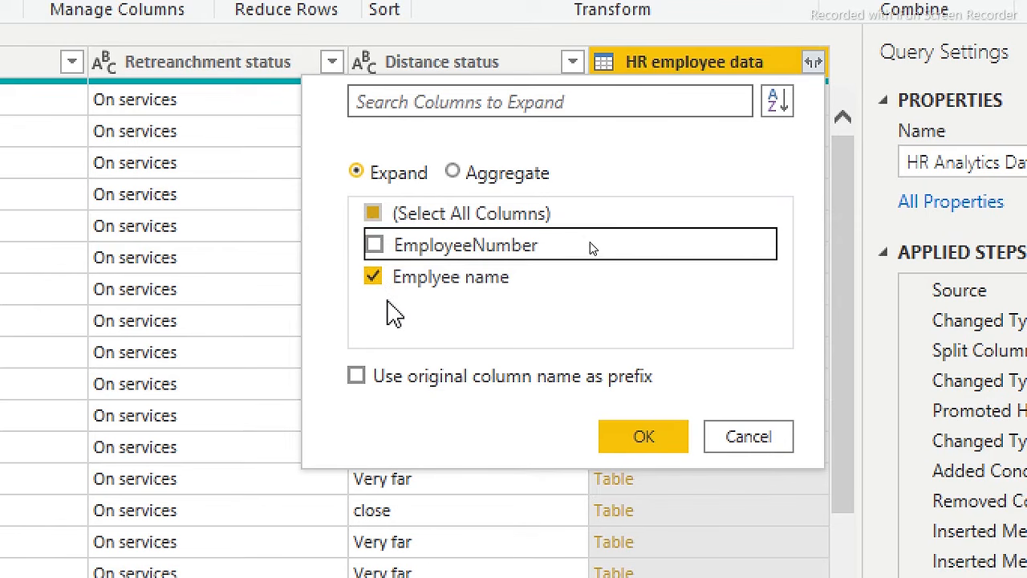
click(671, 438)
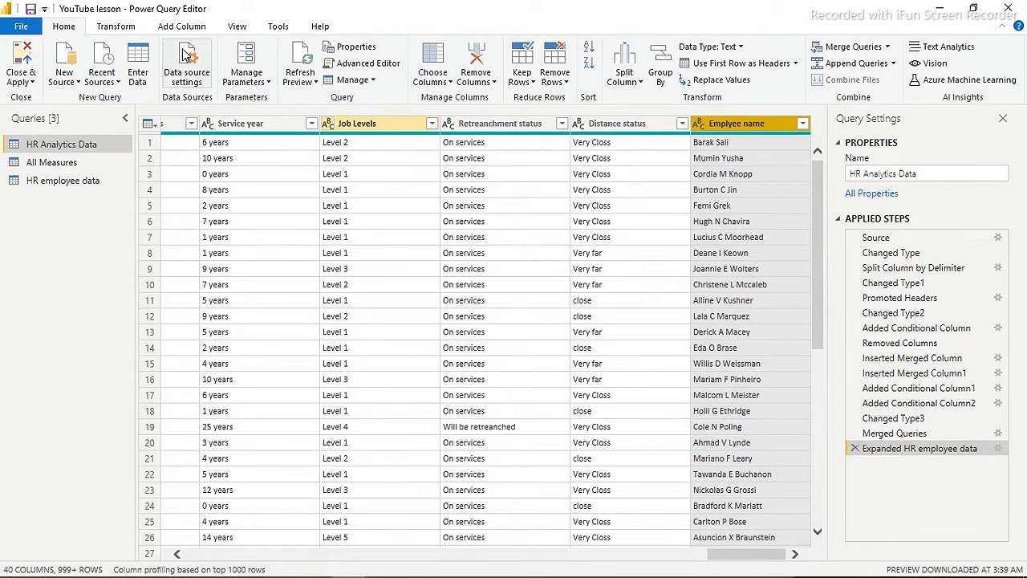
click(28, 60)
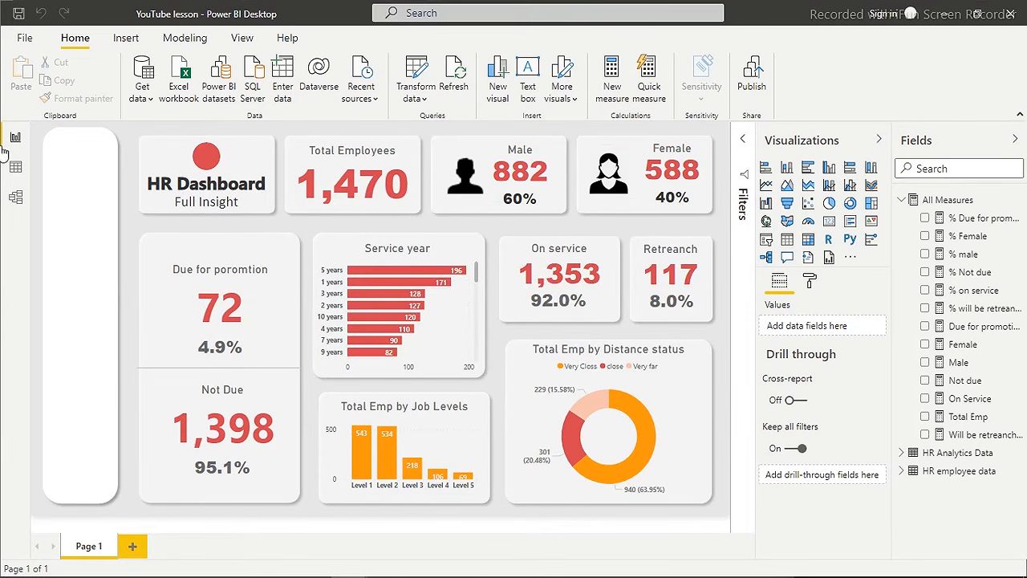
Rename the report page Page 1 as Home.
double_click(92, 546)
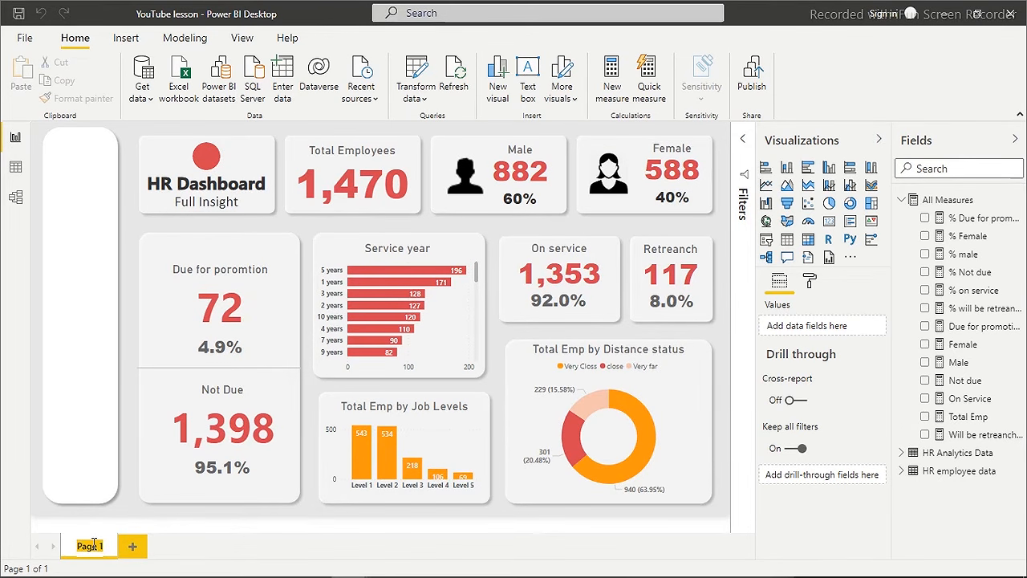
text(Home)
key(Return)
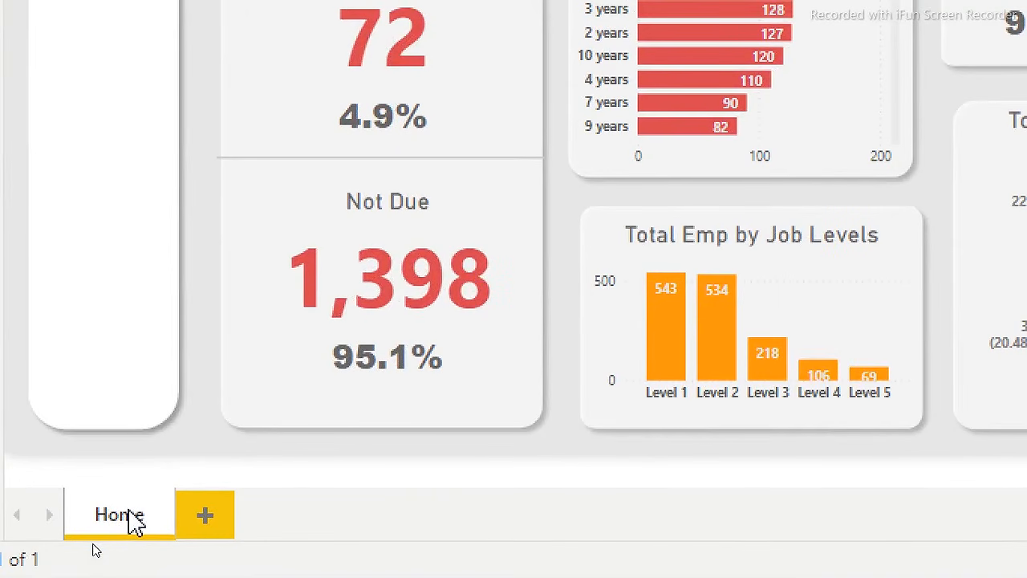
Duplicate the Home page and rename the copy as Action.
click(130, 510)
right_click(130, 512)
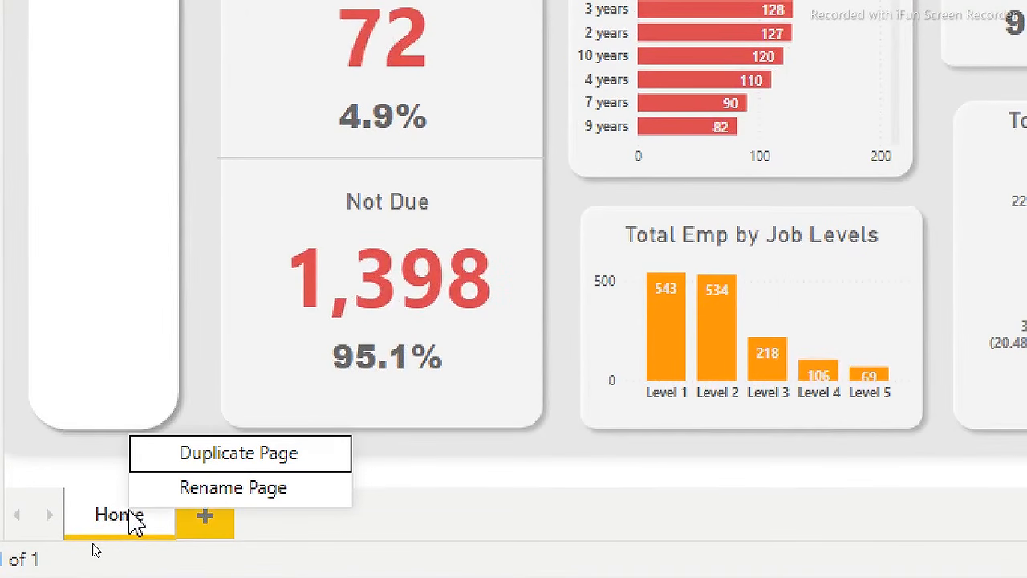
click(258, 459)
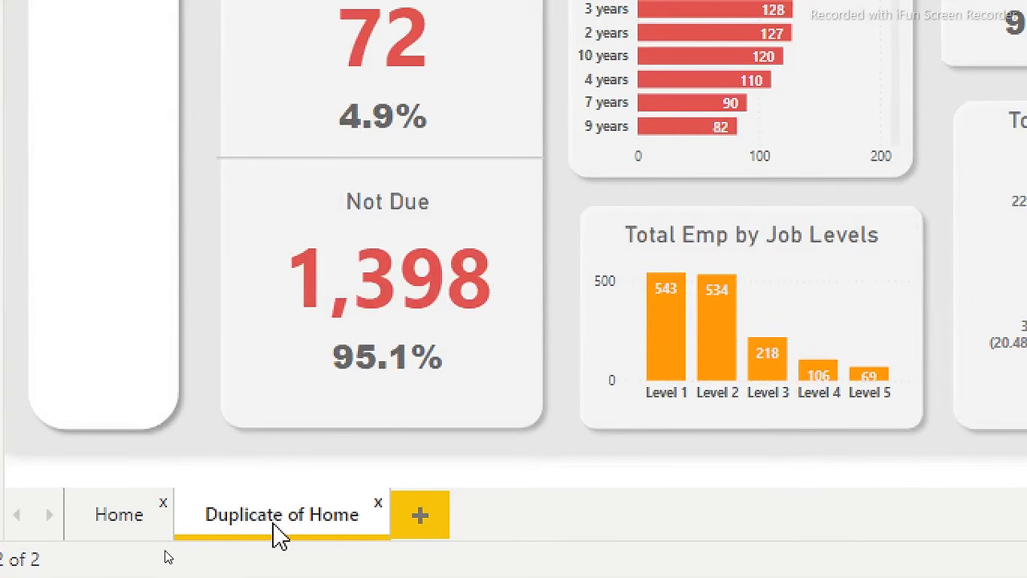
double_click(273, 515)
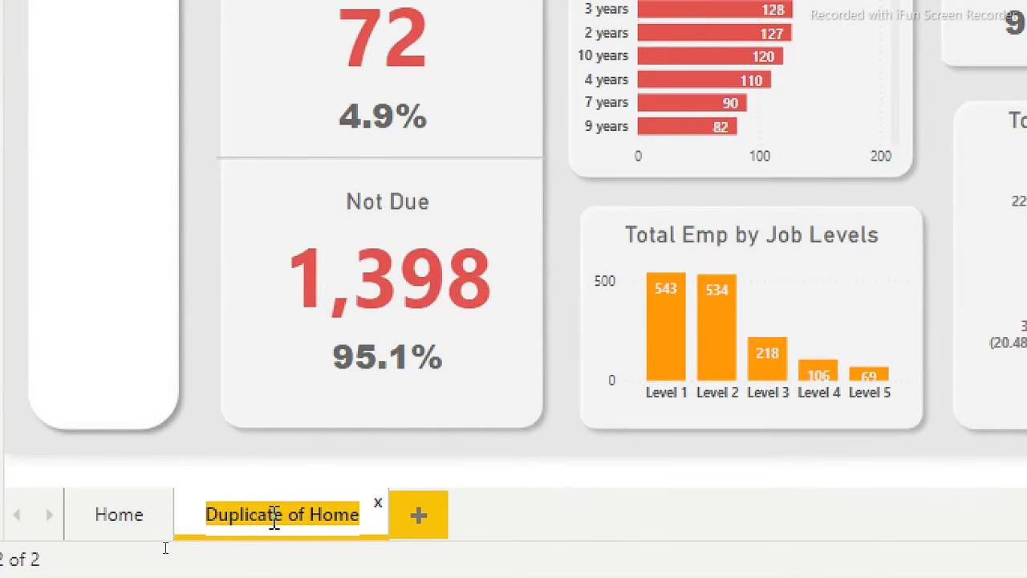
text(Action)
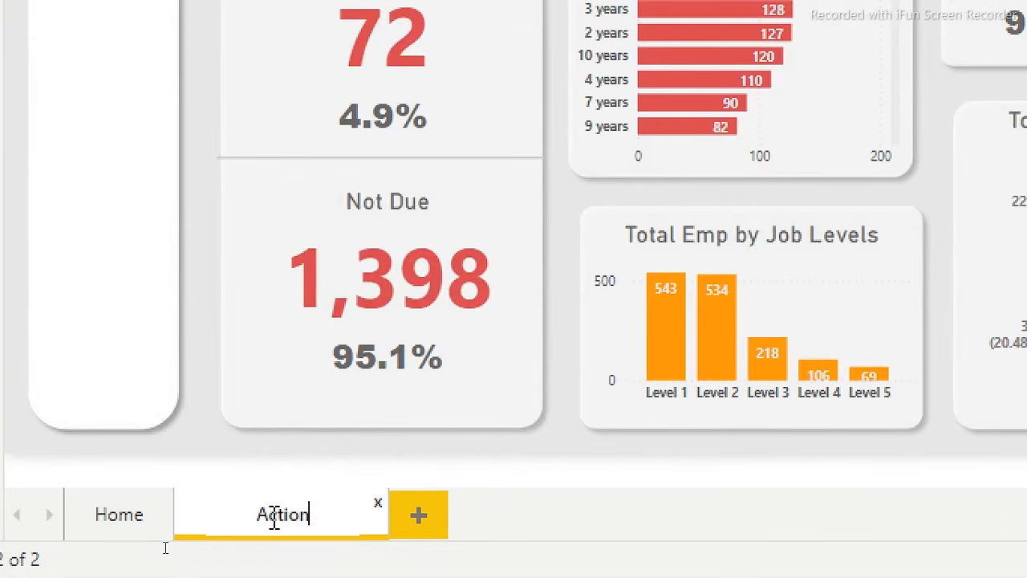
key(Return)
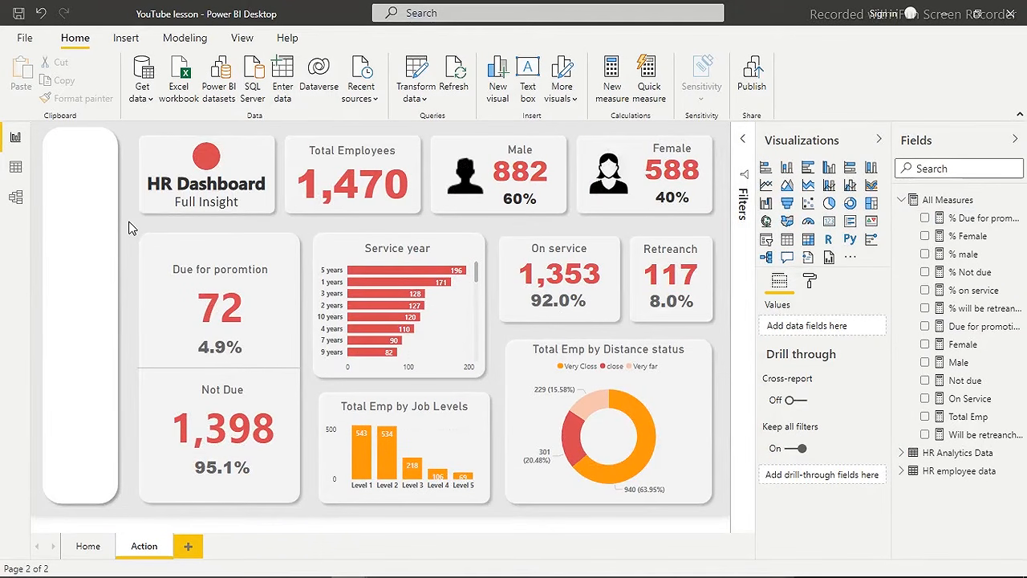
Delete all cards and charts below the header row on the Action page, including the leftover Retreanch card.
drag(128, 222, 725, 569)
drag(726, 540, 726, 533)
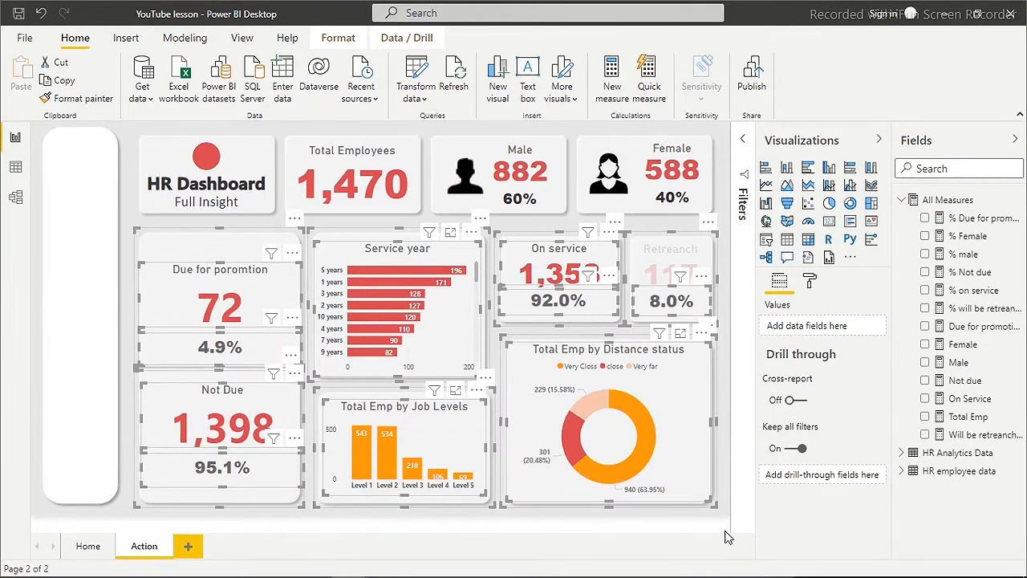
key(Delete)
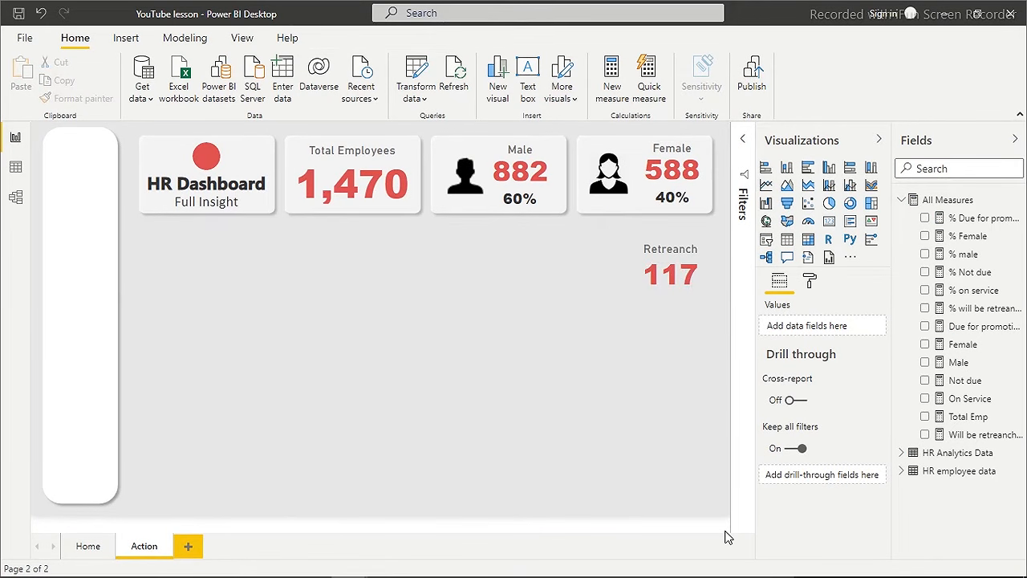
click(673, 273)
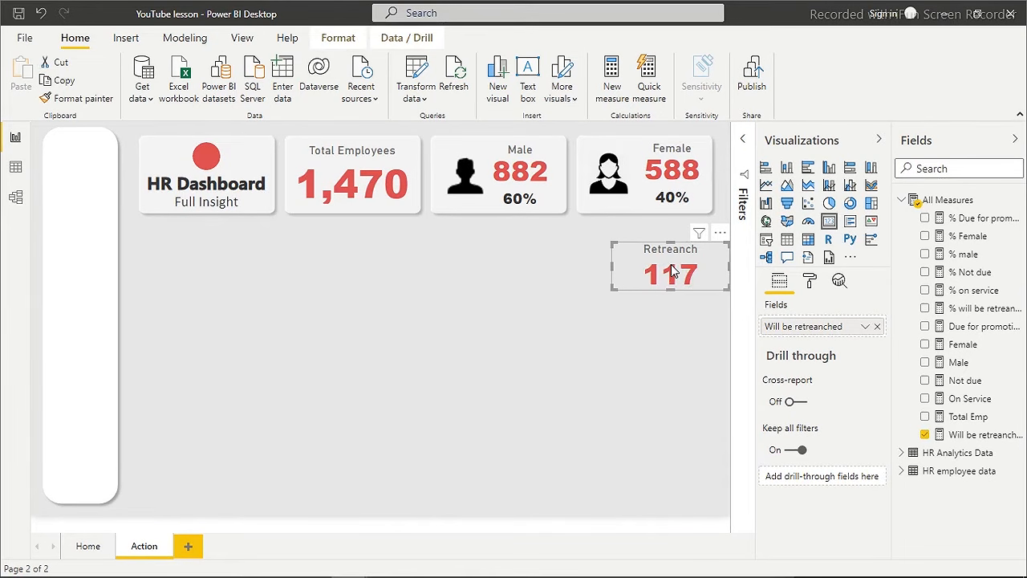
key(Delete)
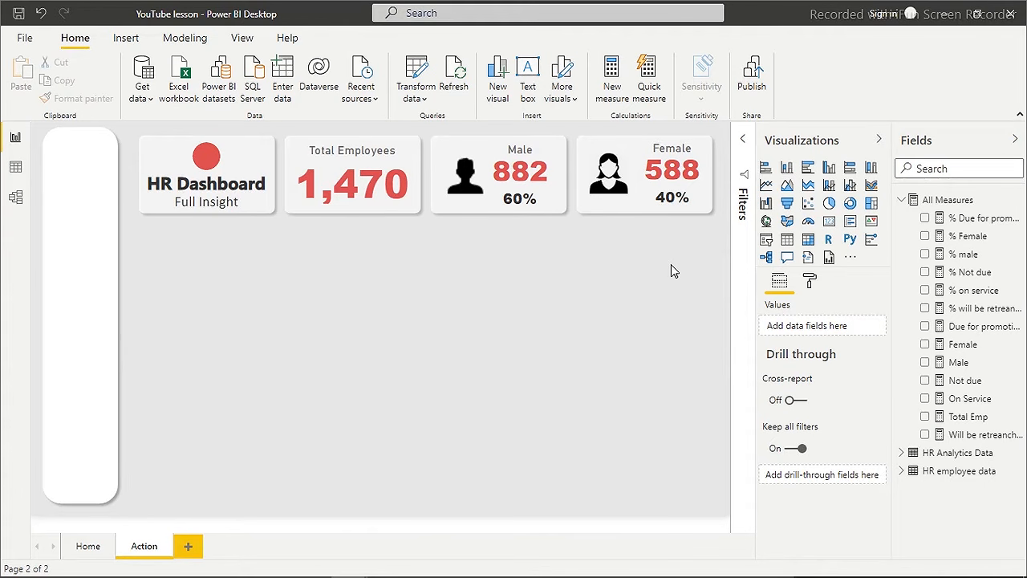
Find the Emplyee name field of HR Analytics Data and add it to the Action page as a table.
click(930, 168)
text(em)
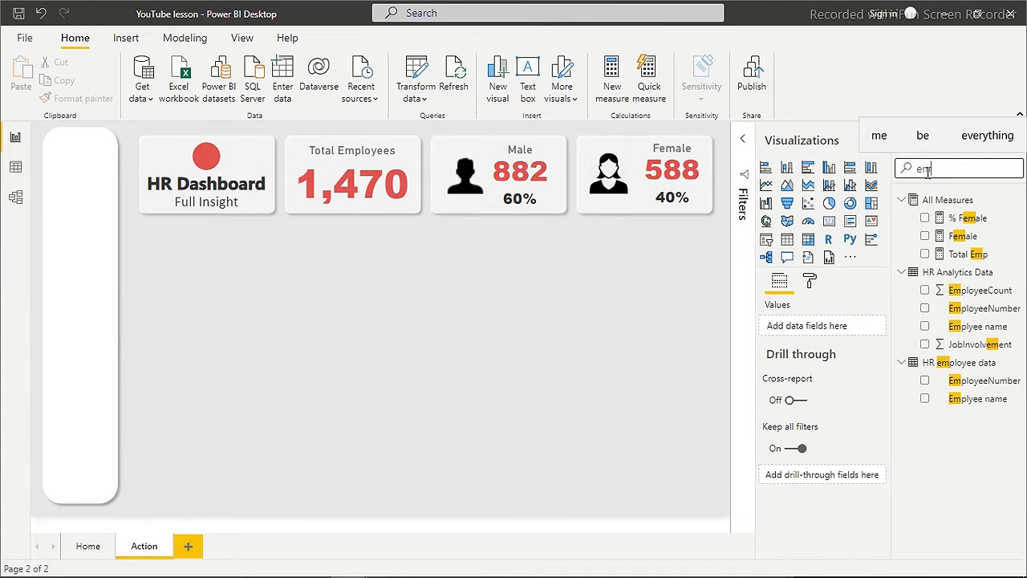
click(925, 327)
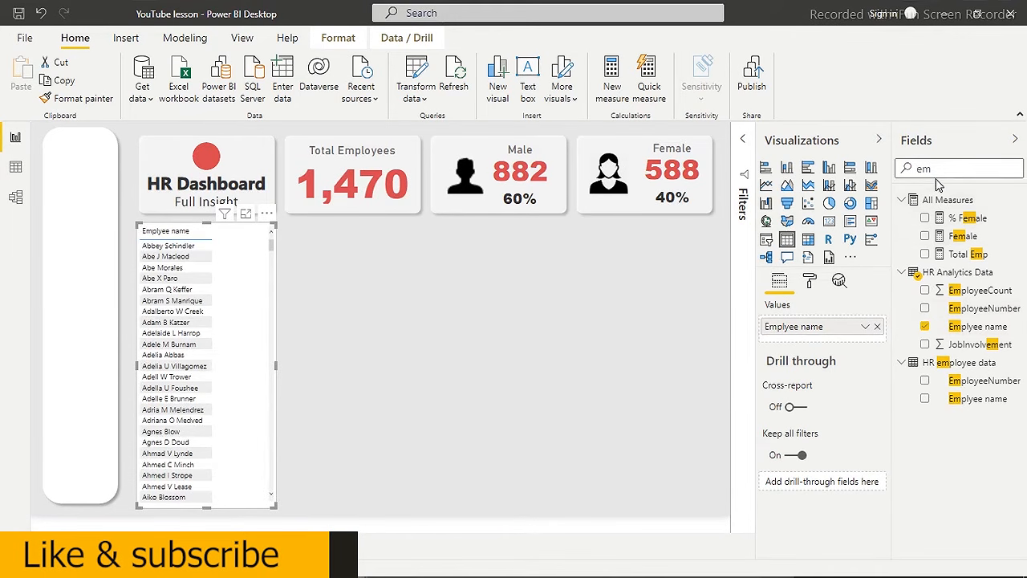
Add the Due for promotion measure to the employee name table and widen the table to fit both columns.
double_click(912, 169)
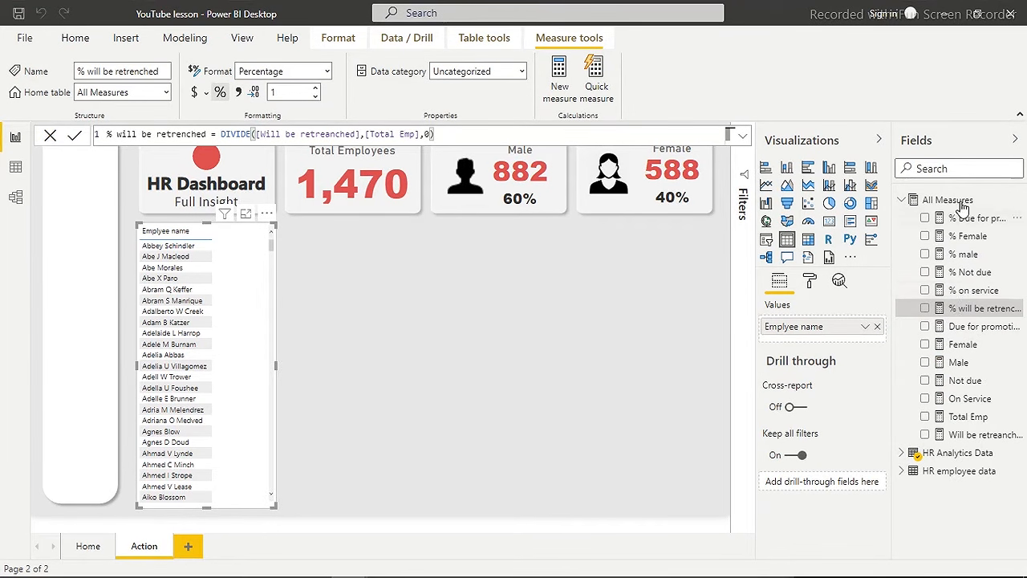
click(934, 175)
text(n)
key(BackSpace)
text(due)
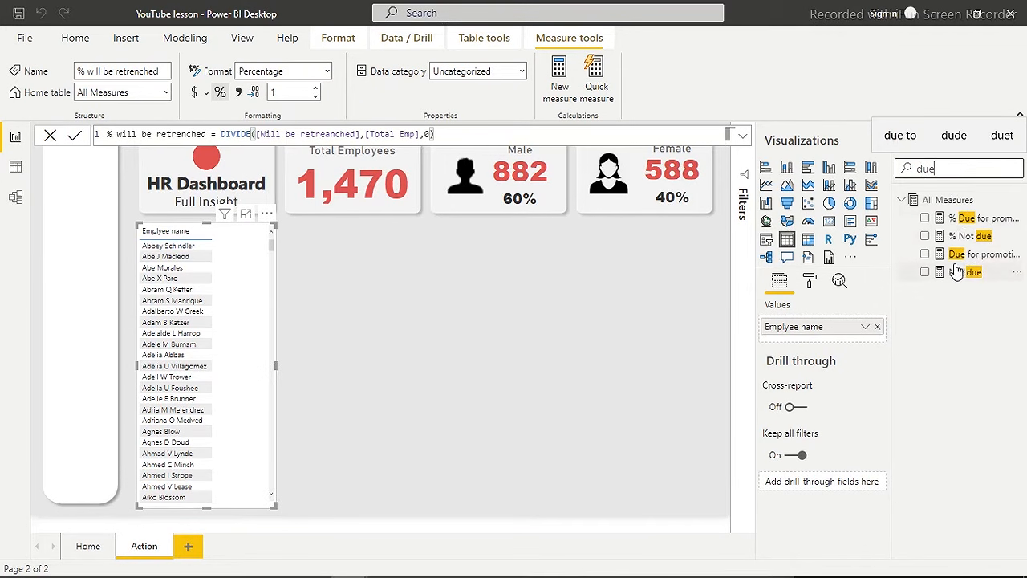
click(926, 255)
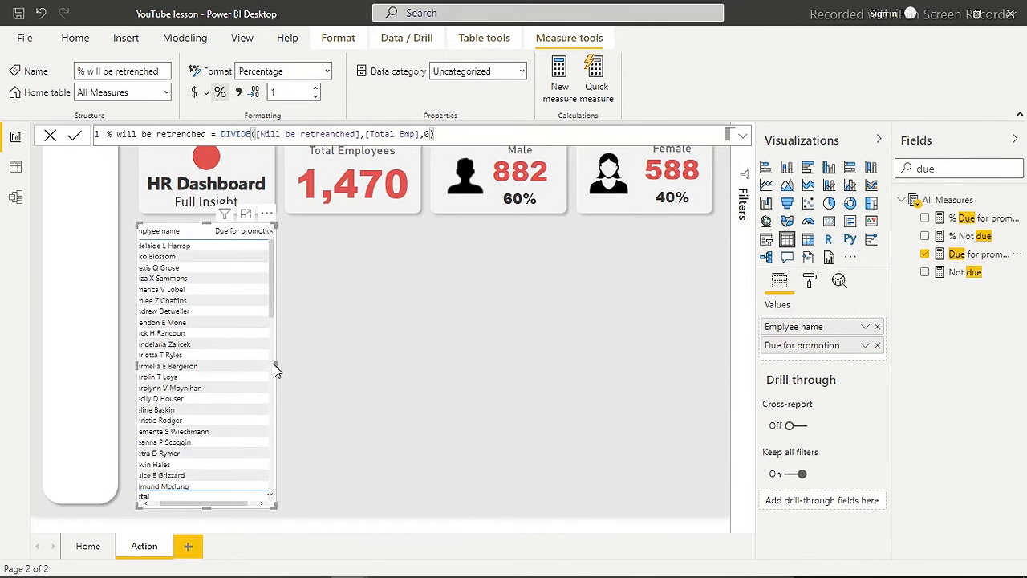
drag(277, 367, 334, 386)
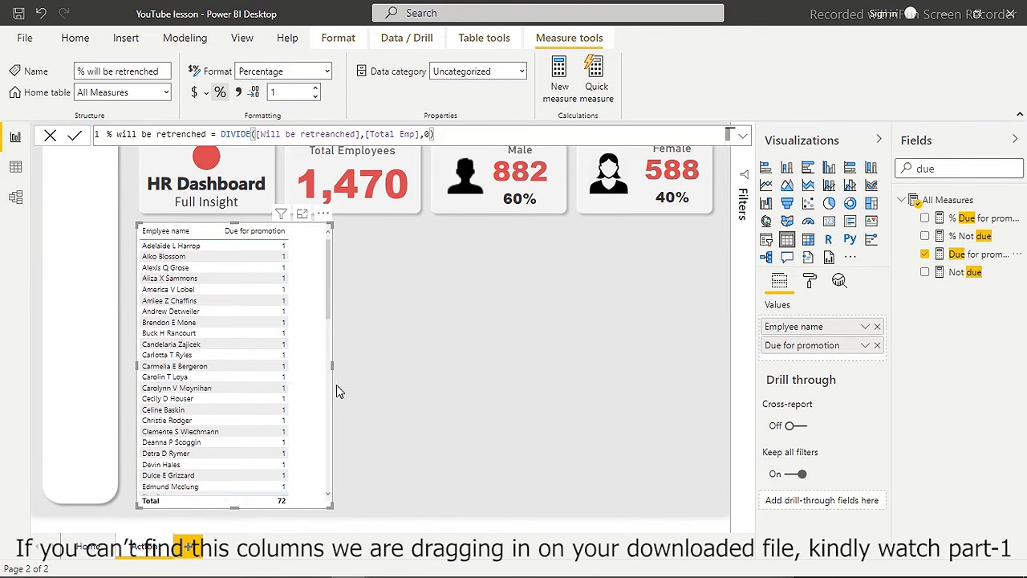
drag(332, 366, 325, 367)
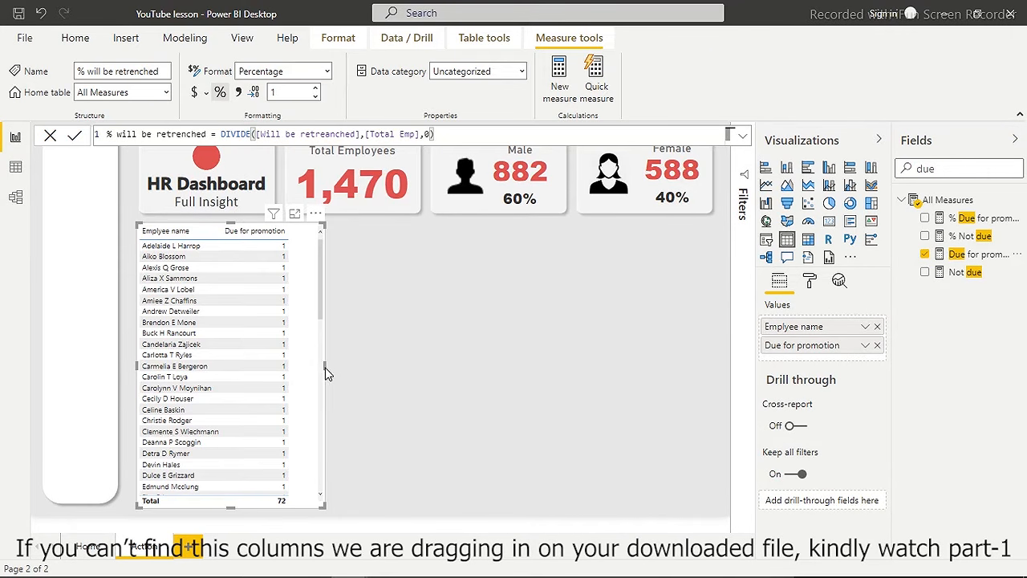
drag(327, 372, 333, 377)
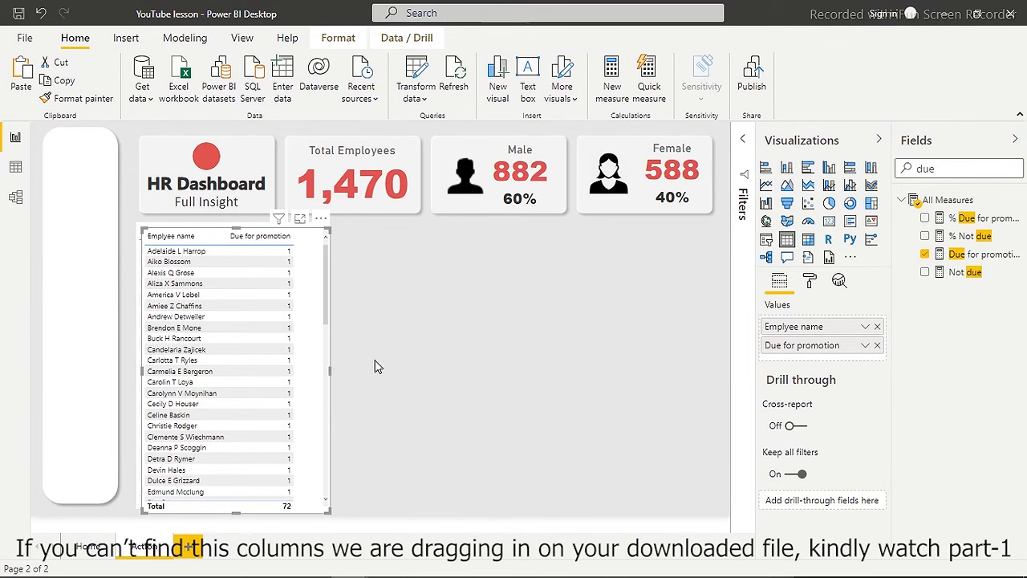
Place a copy of the promotion table beside the original and replace its Due for promotion measure with Will be retreanched.
key(ctrl+c)
key(ctrl+v)
drag(544, 358, 539, 362)
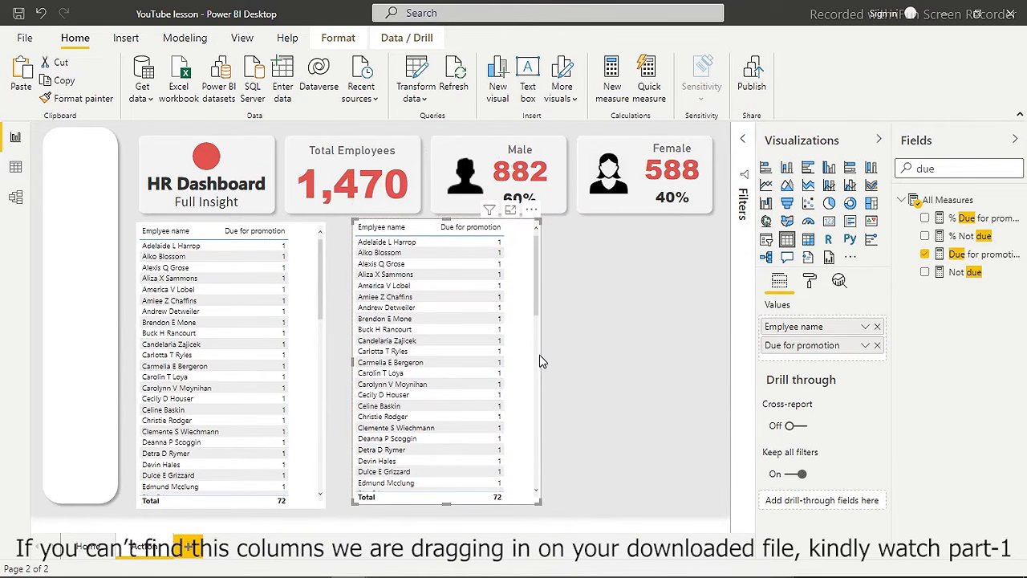
click(877, 346)
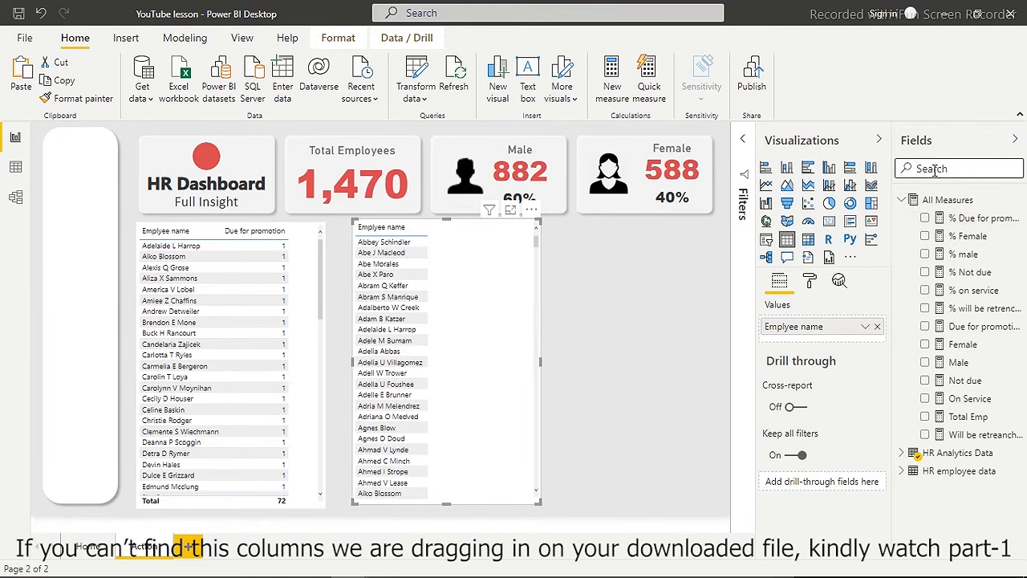
text(re)
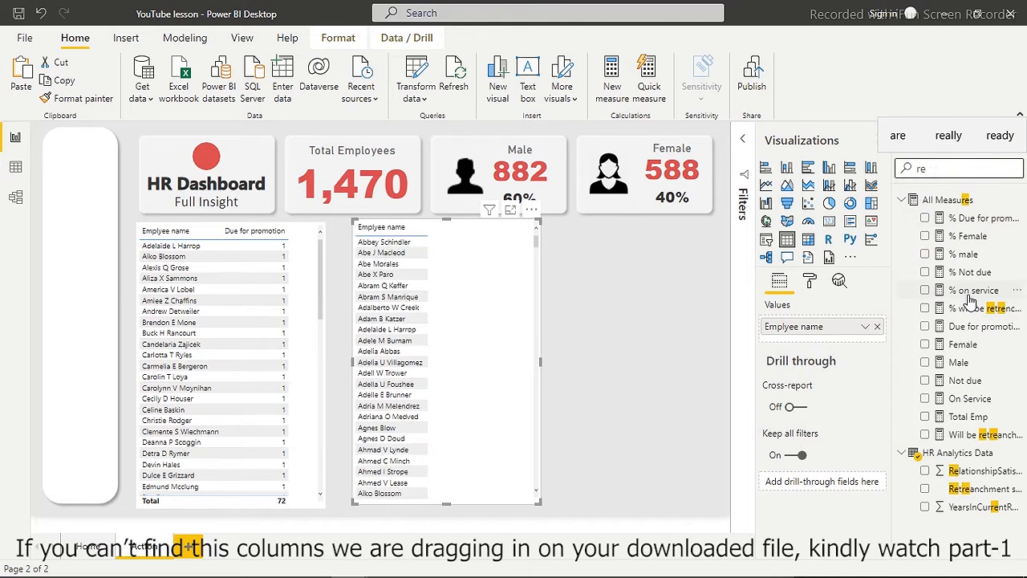
click(924, 435)
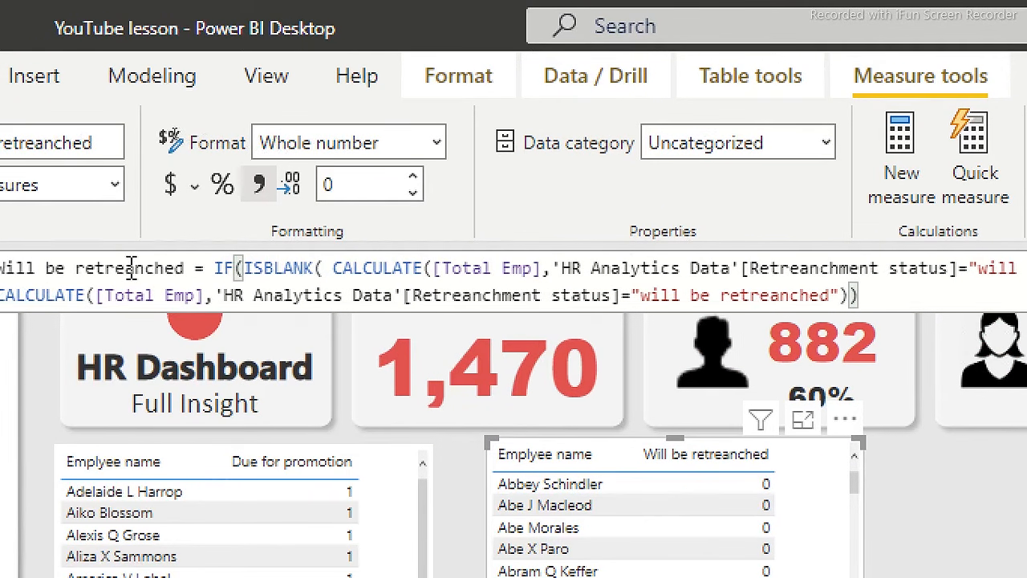
Correct the measure name Will be retreanched to "Will be retrenched" in its formula.
click(133, 268)
key(BackSpace)
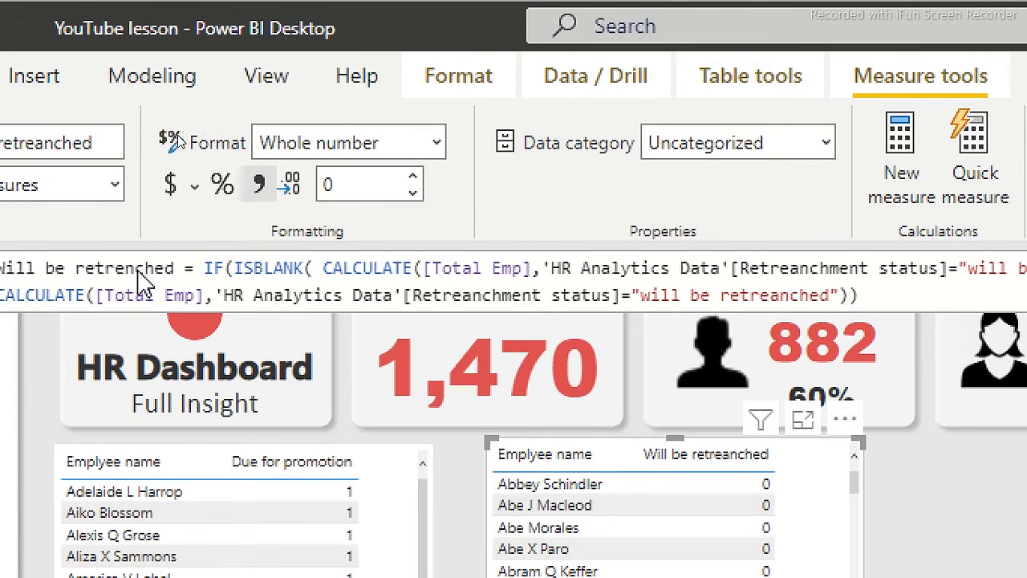
key(Return)
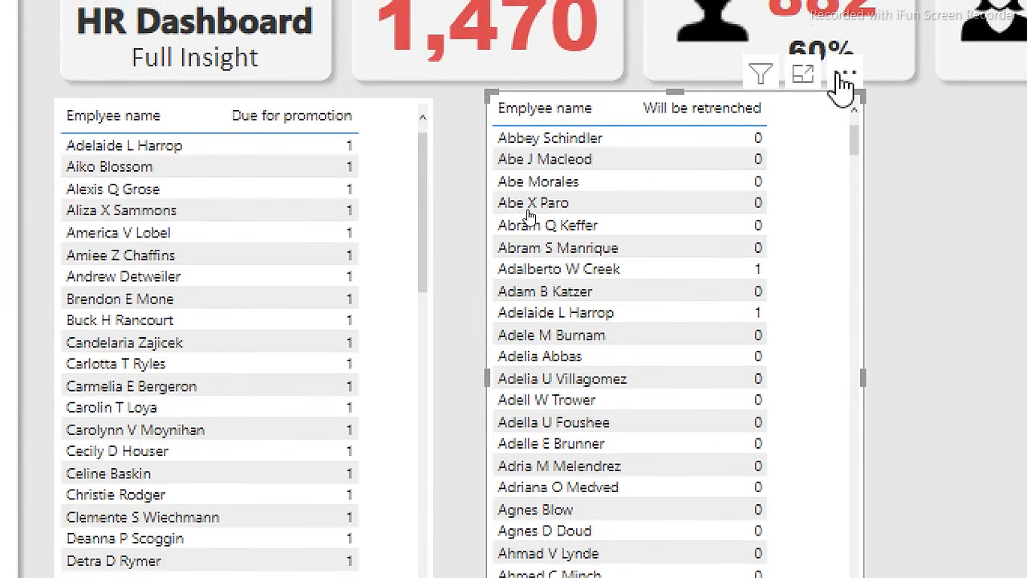
Export the Will be retrenched table's data as a CSV file named "data.csv Retrenchment".
click(844, 75)
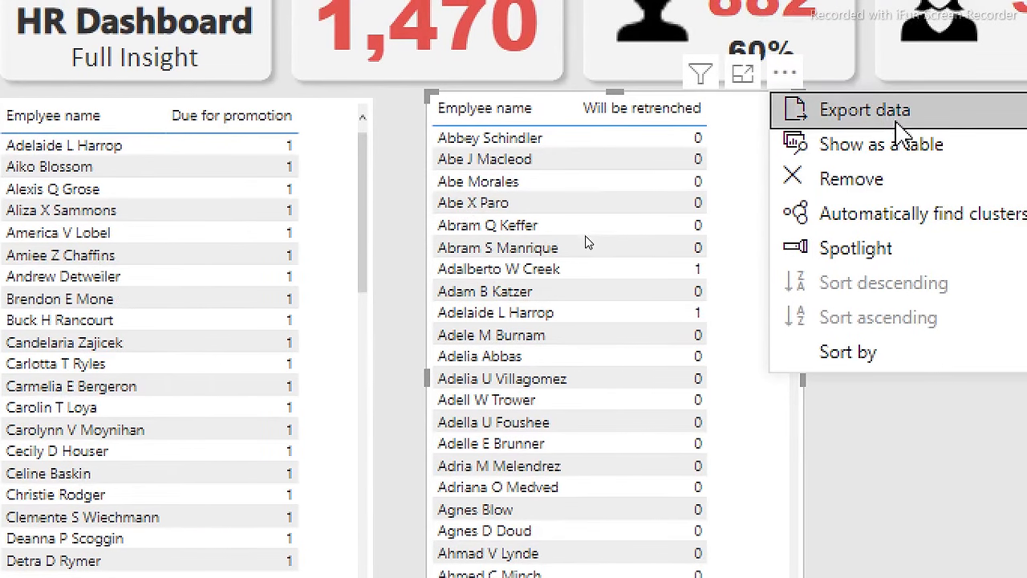
click(891, 117)
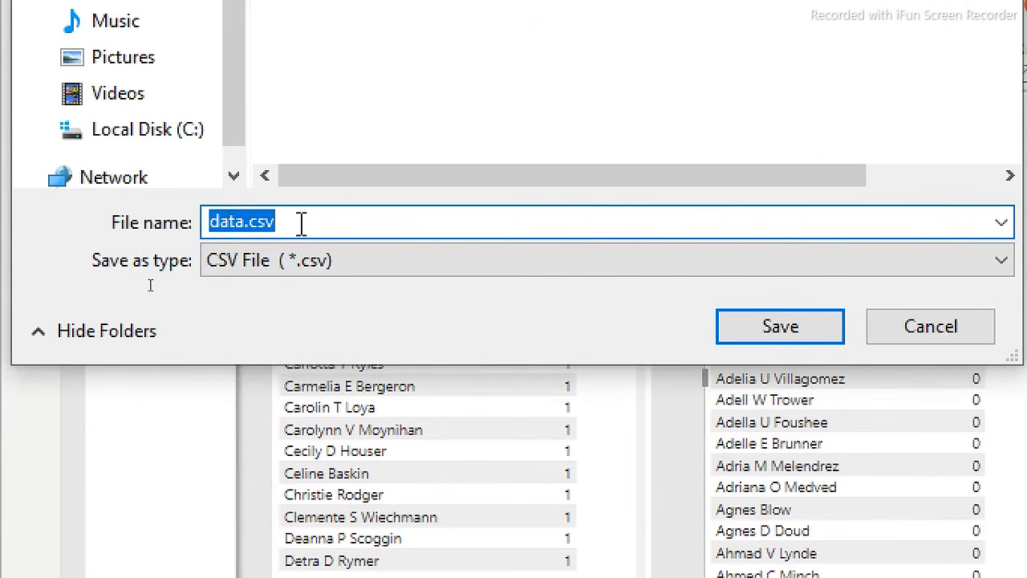
click(301, 223)
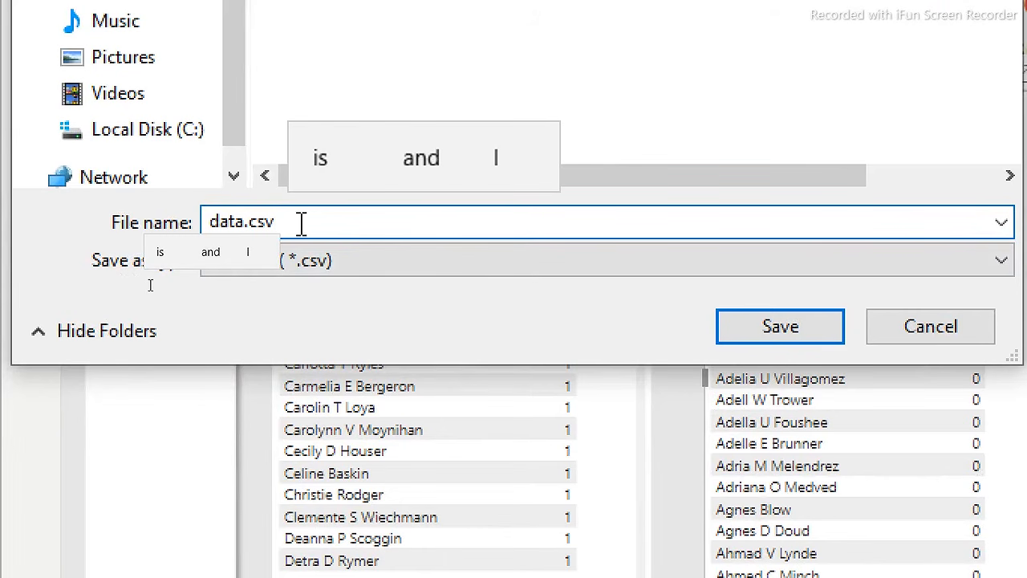
text(Retrenchment)
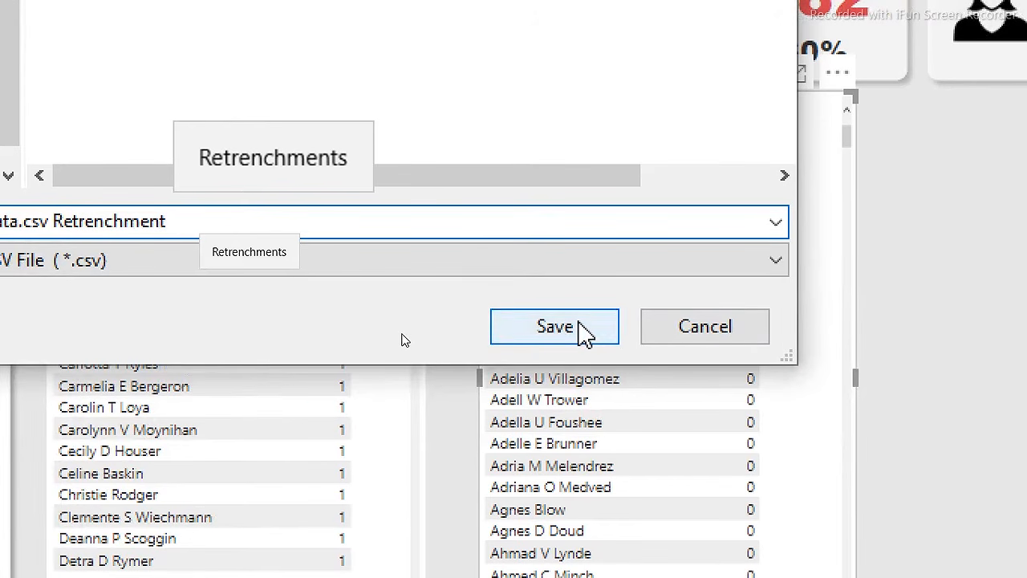
click(808, 332)
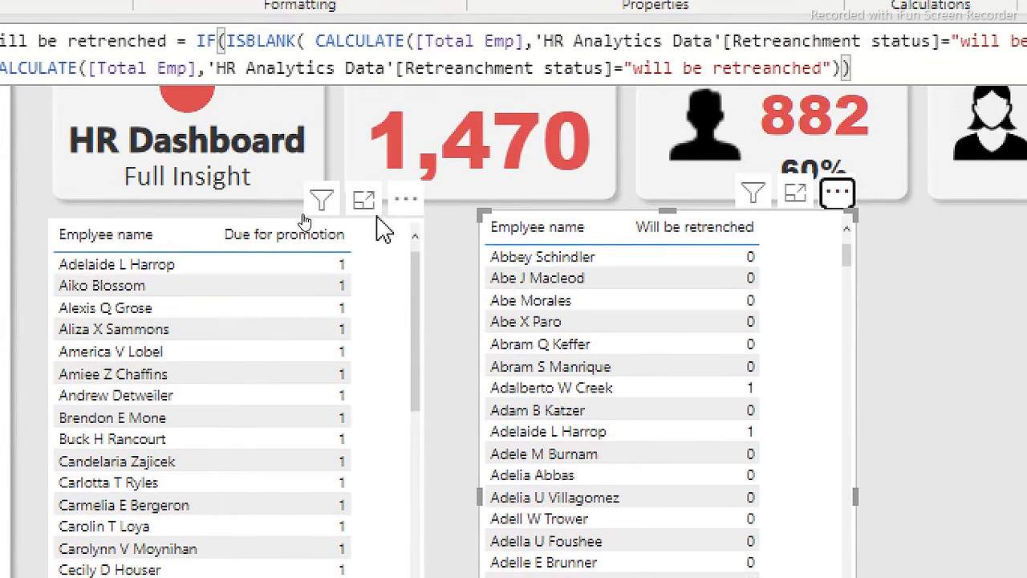
Export the Due for promotion table's data as a CSV file named "data.csv promomtion".
click(406, 200)
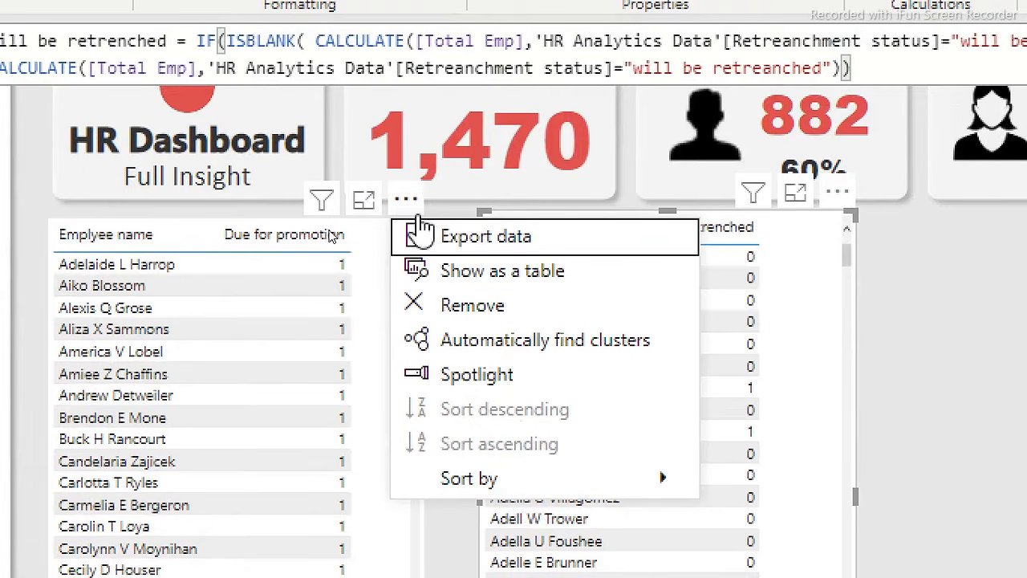
click(493, 255)
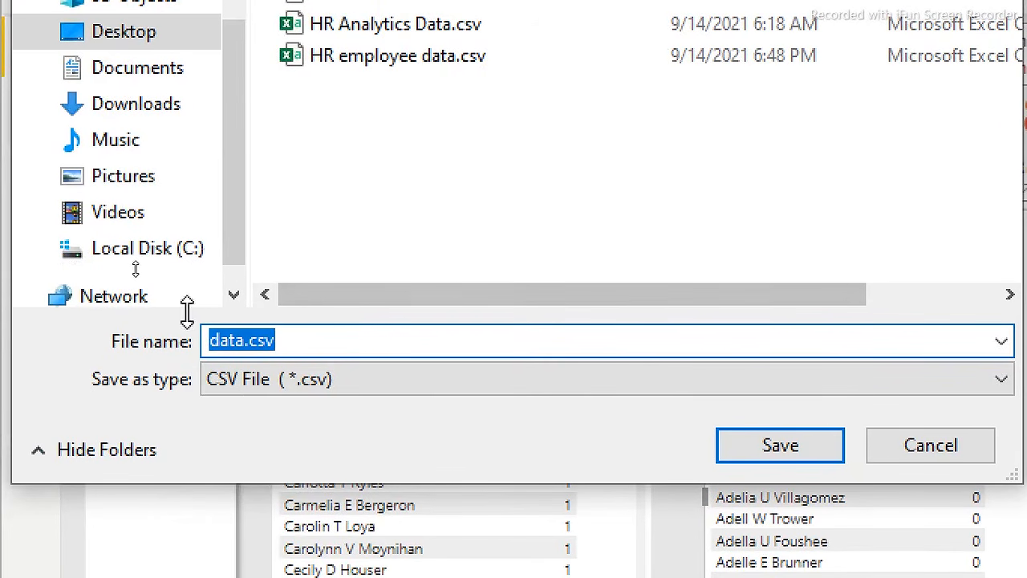
click(372, 341)
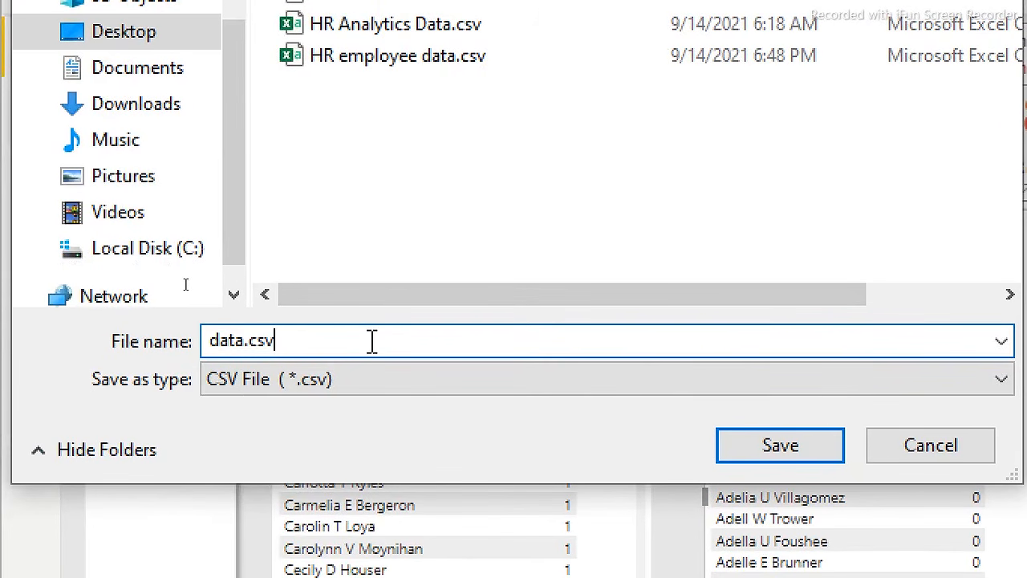
text(promomtion)
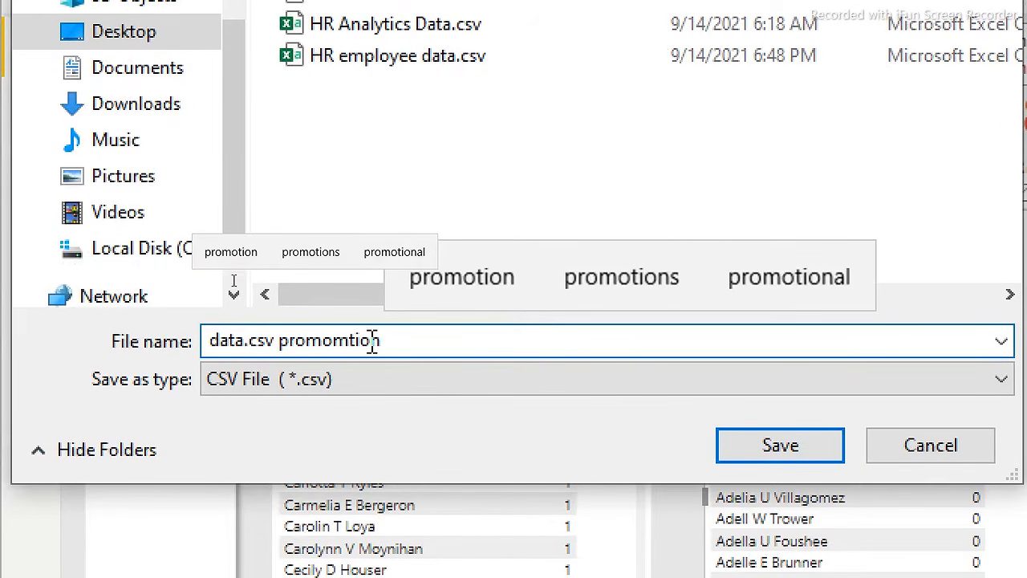
click(805, 454)
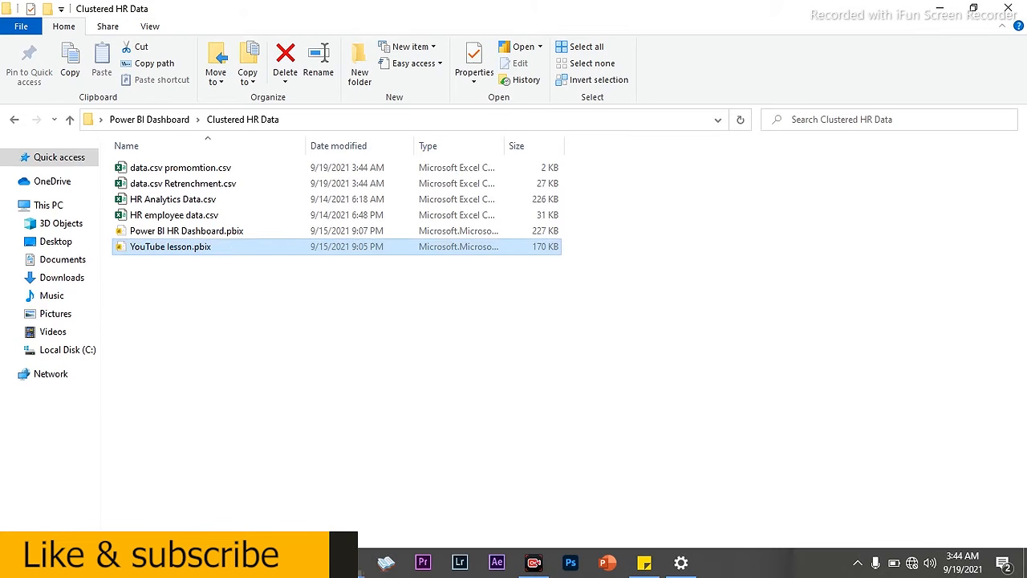
Open data.csv promomtion.csv from the Clustered HR Data folder in Excel and dismiss the Office update notice.
click(232, 202)
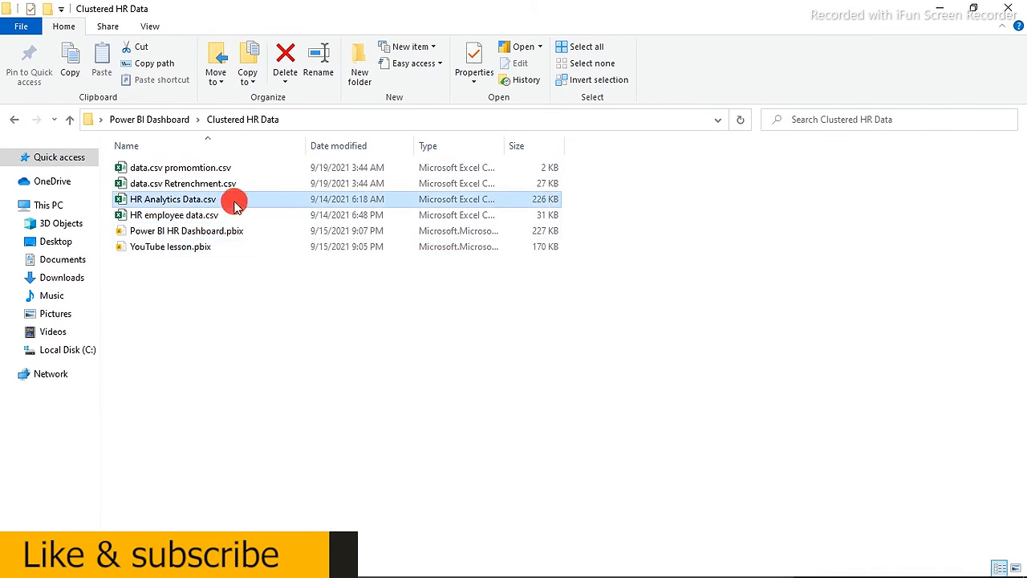
click(187, 170)
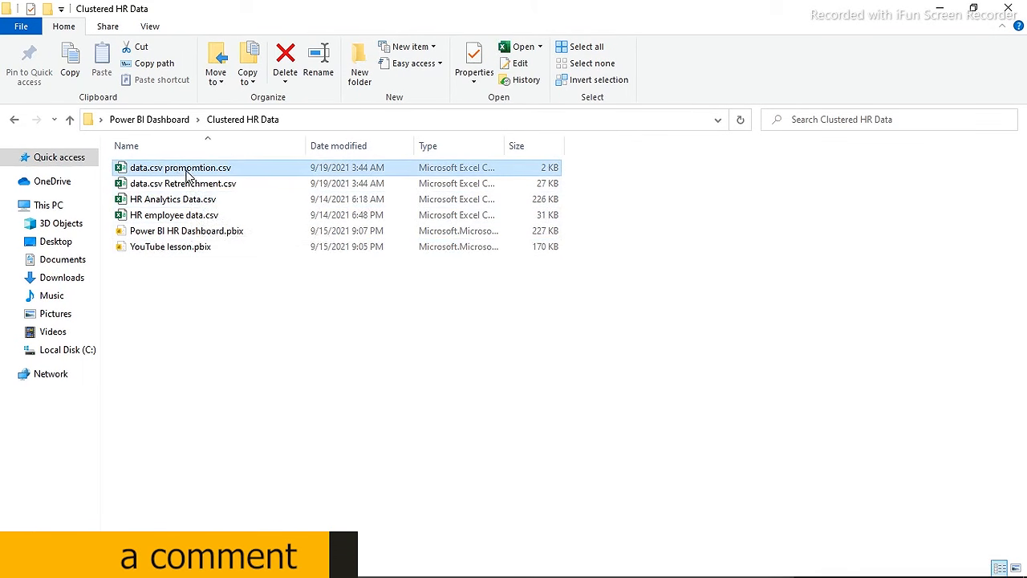
click(191, 185)
double_click(193, 171)
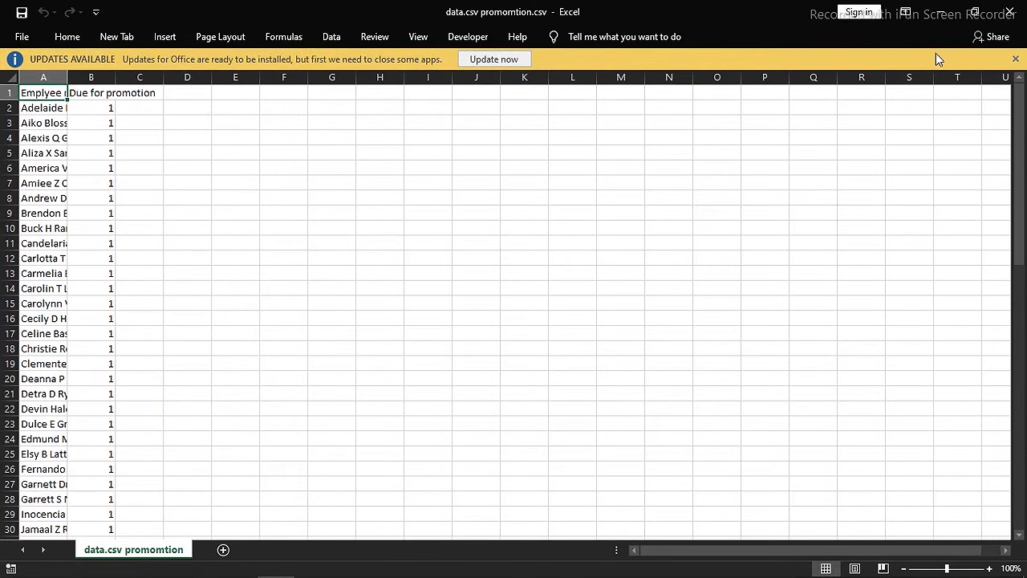
click(1016, 61)
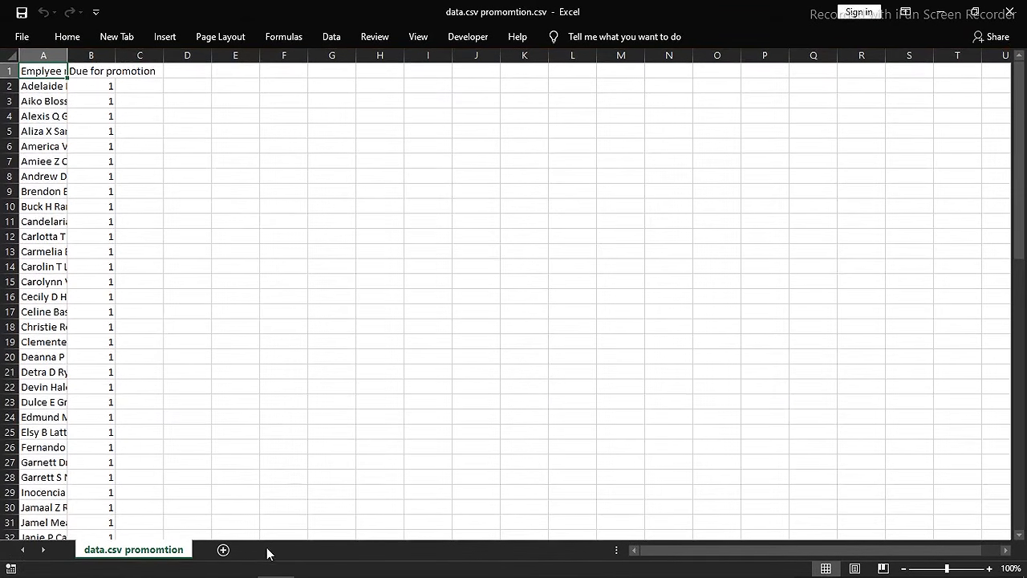
Open data.csv Retrenchment.csv from the Clustered HR Data folder and copy its two filled columns including the headers.
mouse_move(192, 568)
click(167, 563)
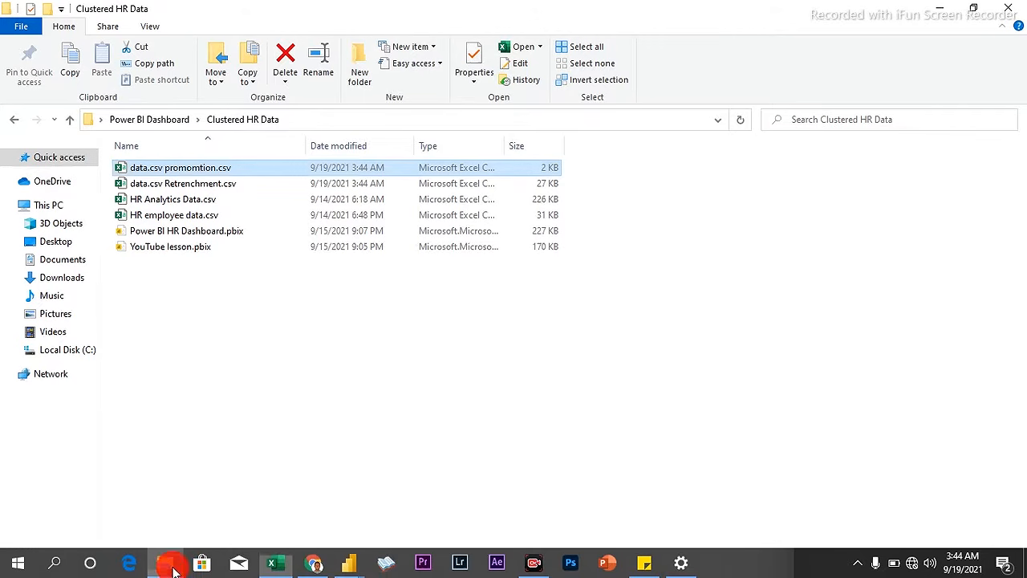
double_click(195, 185)
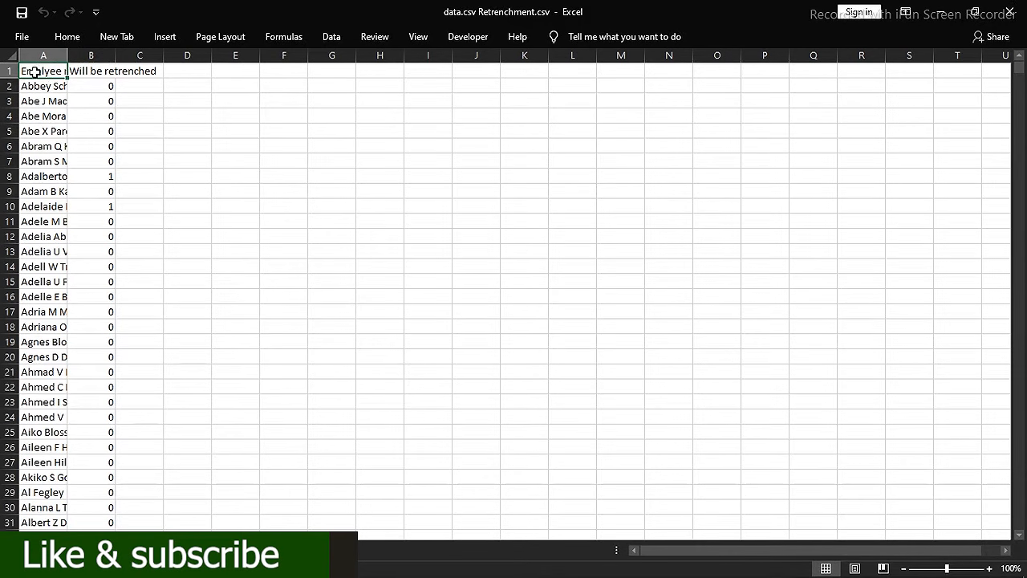
drag(35, 72, 101, 72)
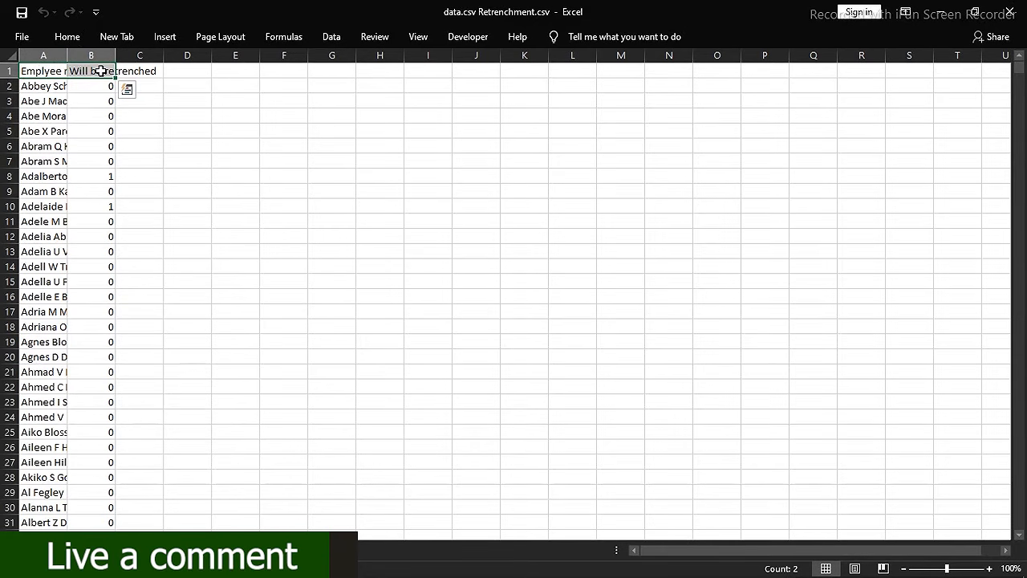
key(ctrl+shift+Down)
key(ctrl+c)
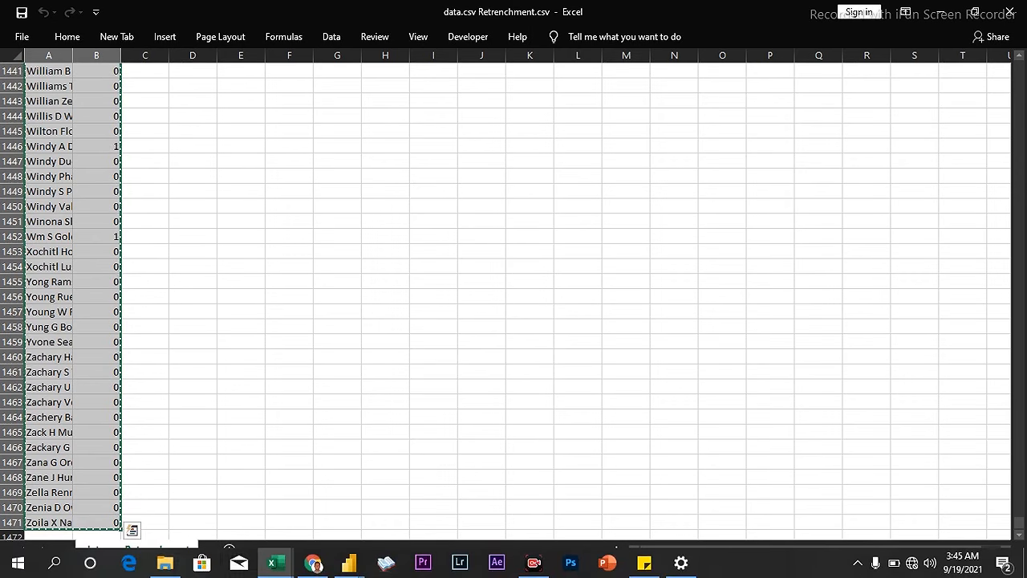
Paste the copied retrenchment columns into the data.csv promomtion workbook starting at cell C1.
mouse_move(271, 561)
mouse_move(224, 507)
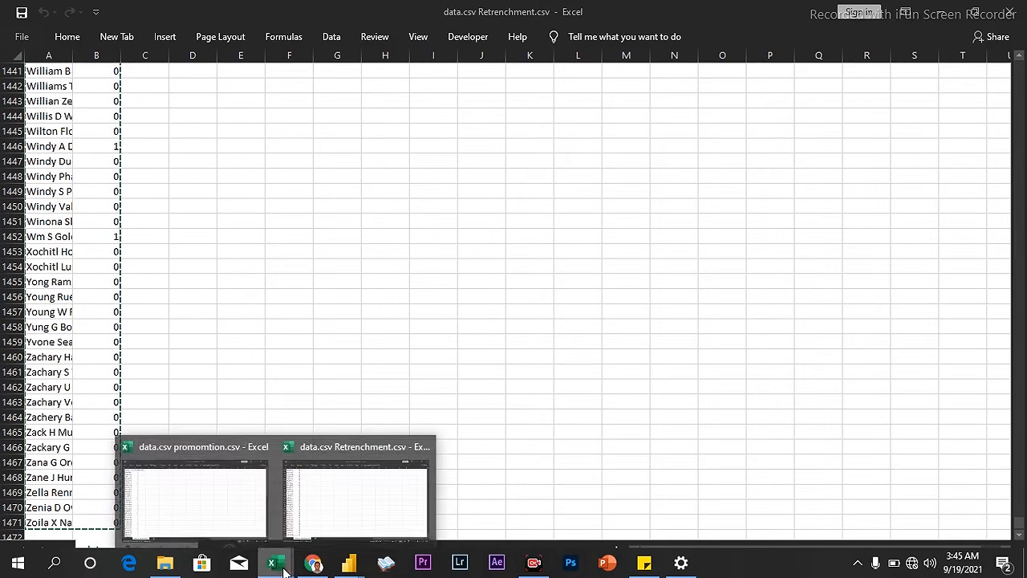
click(224, 515)
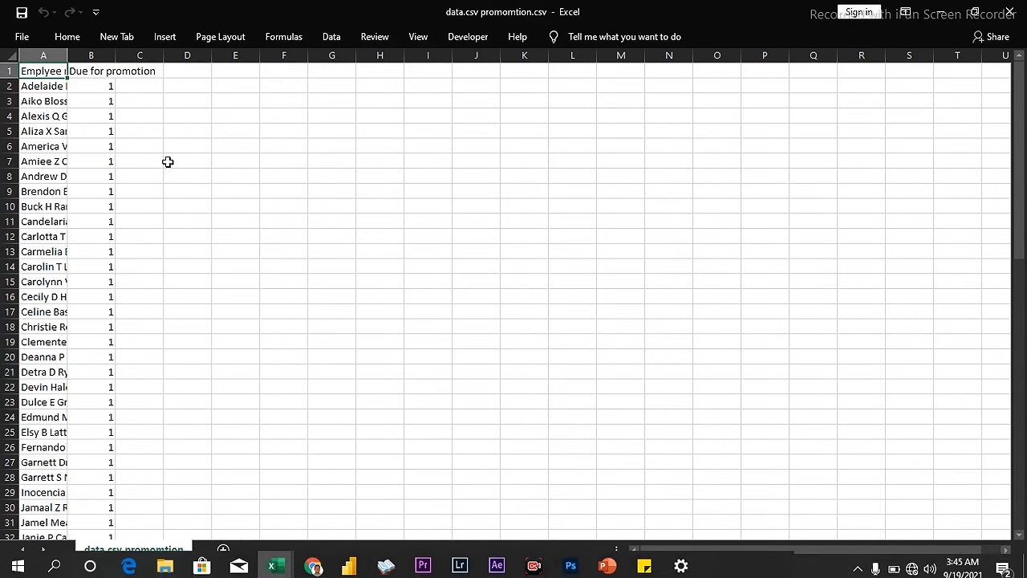
click(130, 70)
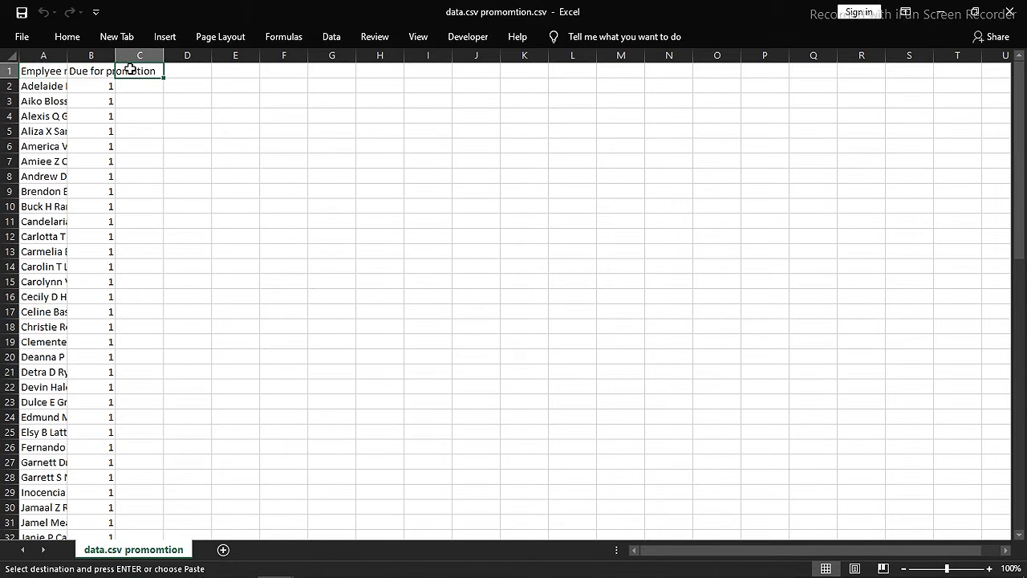
key(ctrl+v)
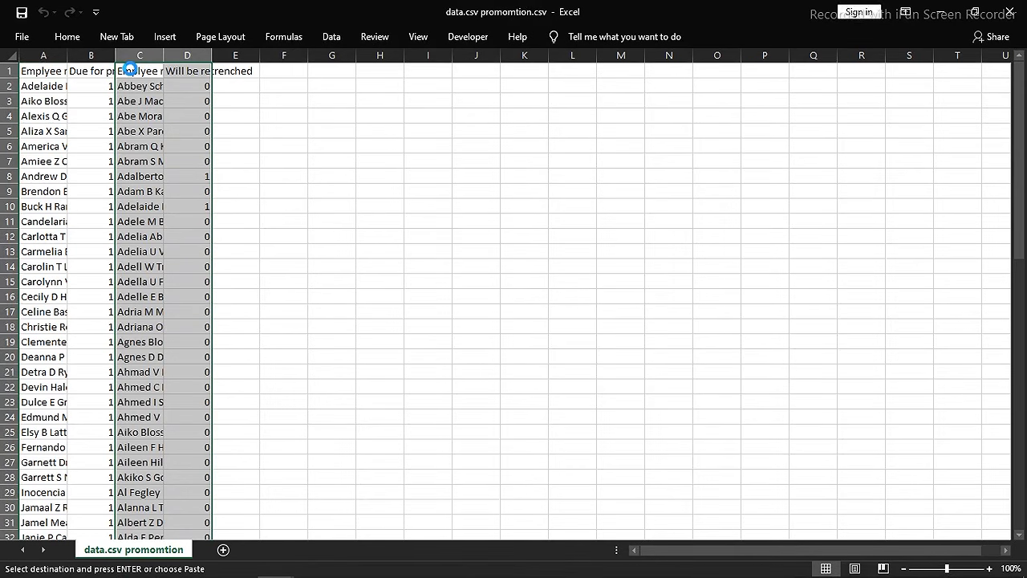
Autofit the width of all columns in the sheet to their contents.
click(9, 53)
double_click(68, 55)
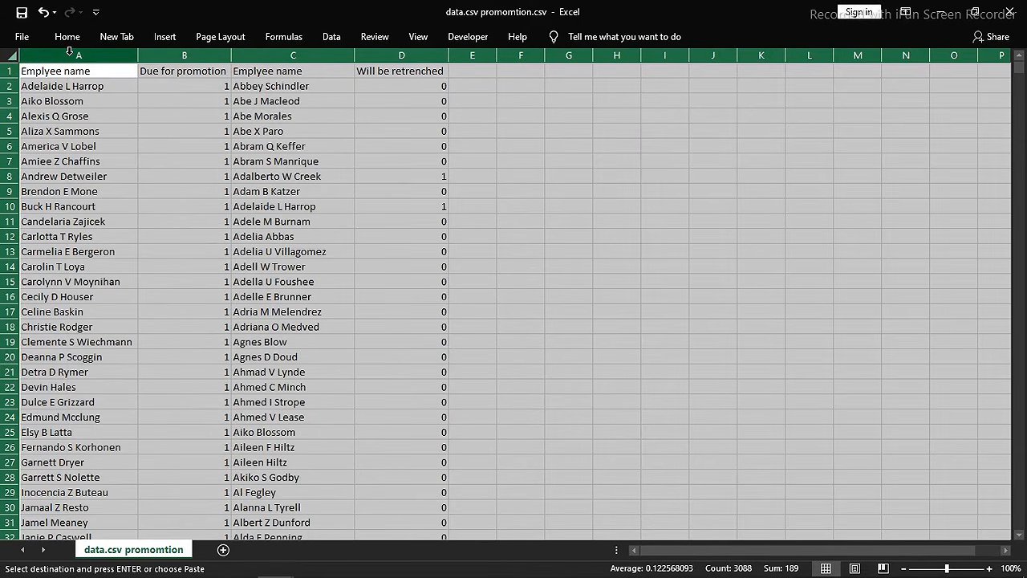
click(146, 150)
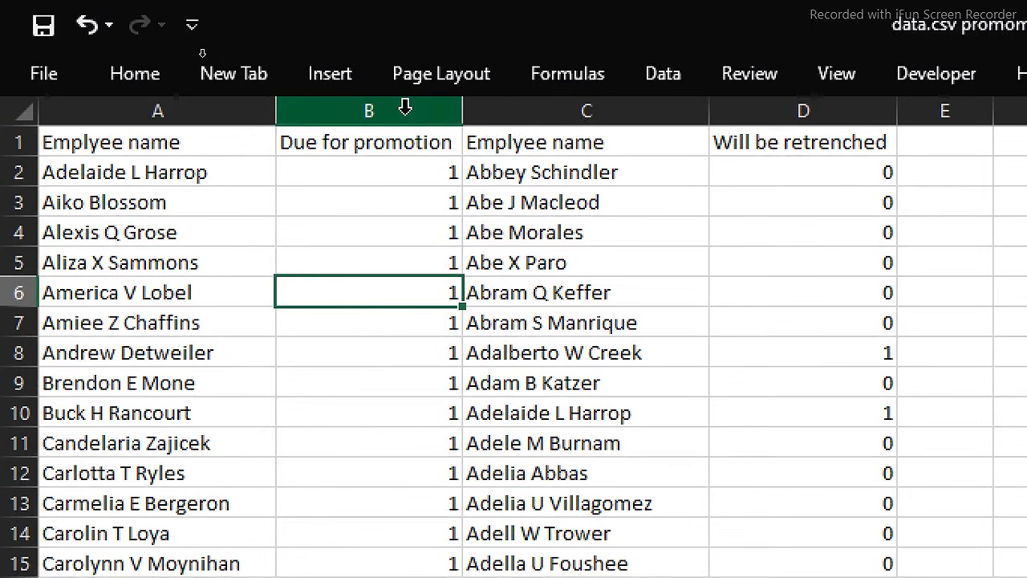
Replace the header in cell A1 with "Promotion".
click(202, 142)
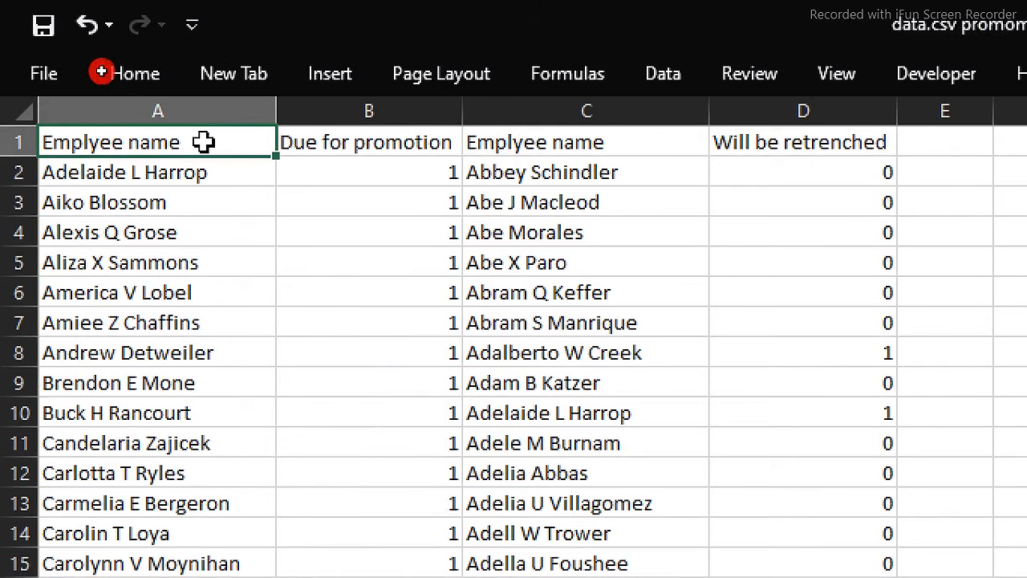
double_click(242, 139)
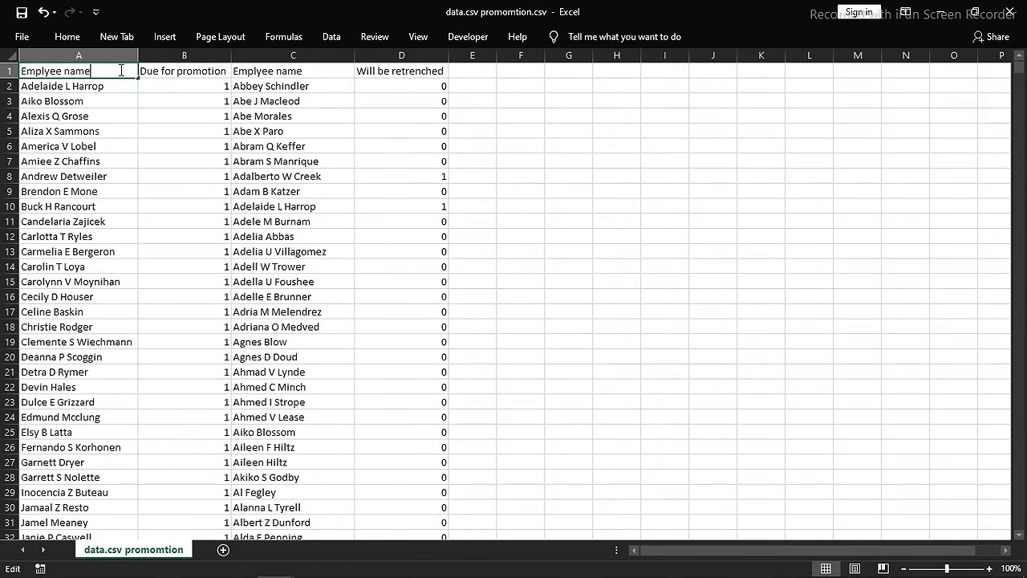
key(BackSpace)
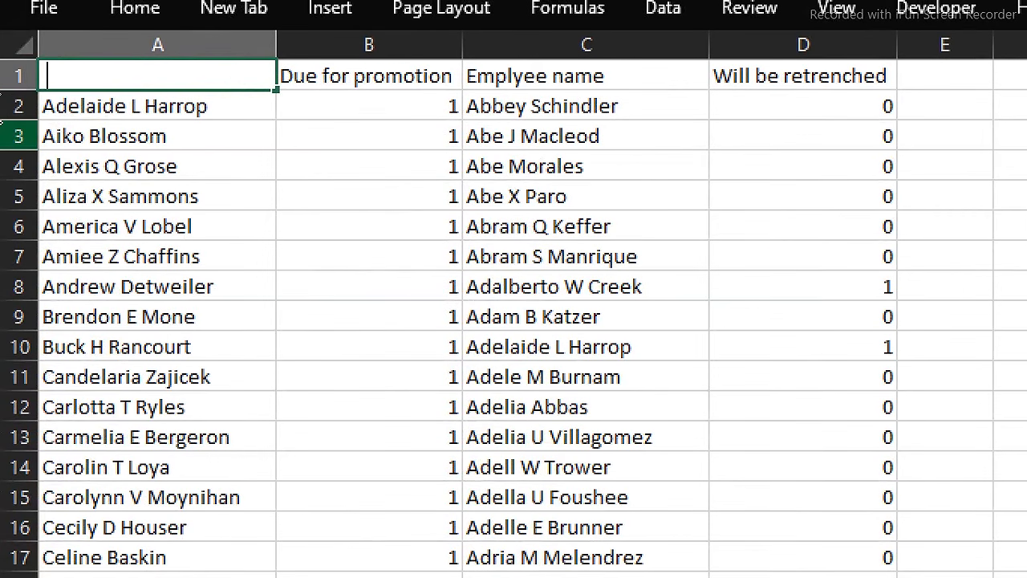
text(Promotion)
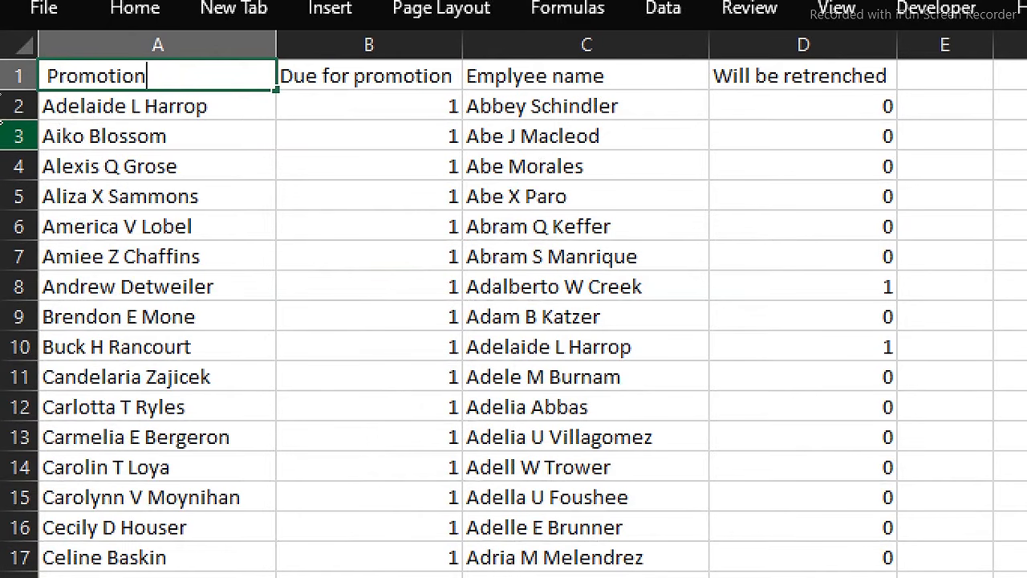
key(Return)
Delete the Due for promotion column from the sheet.
click(377, 40)
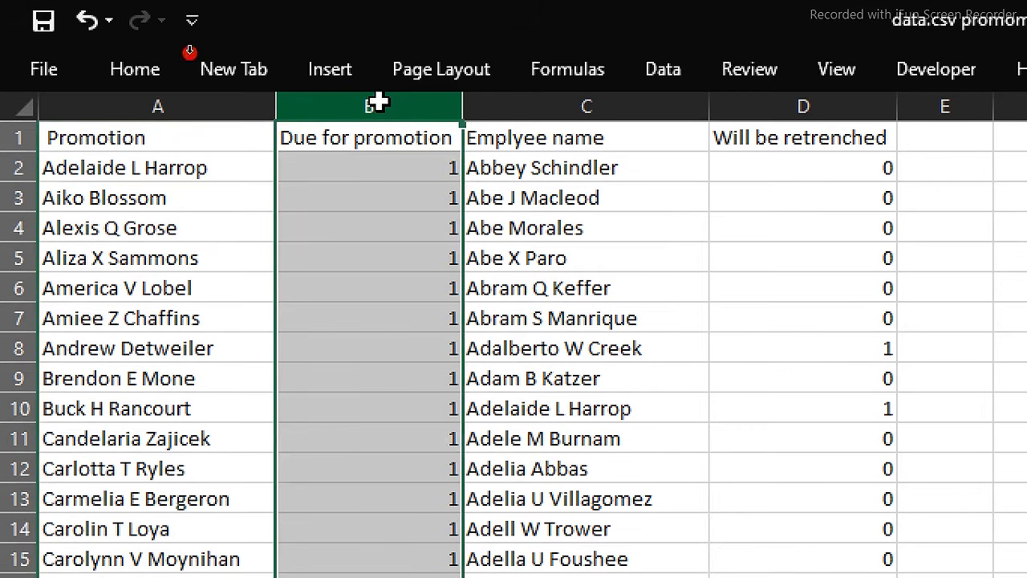
right_click(379, 94)
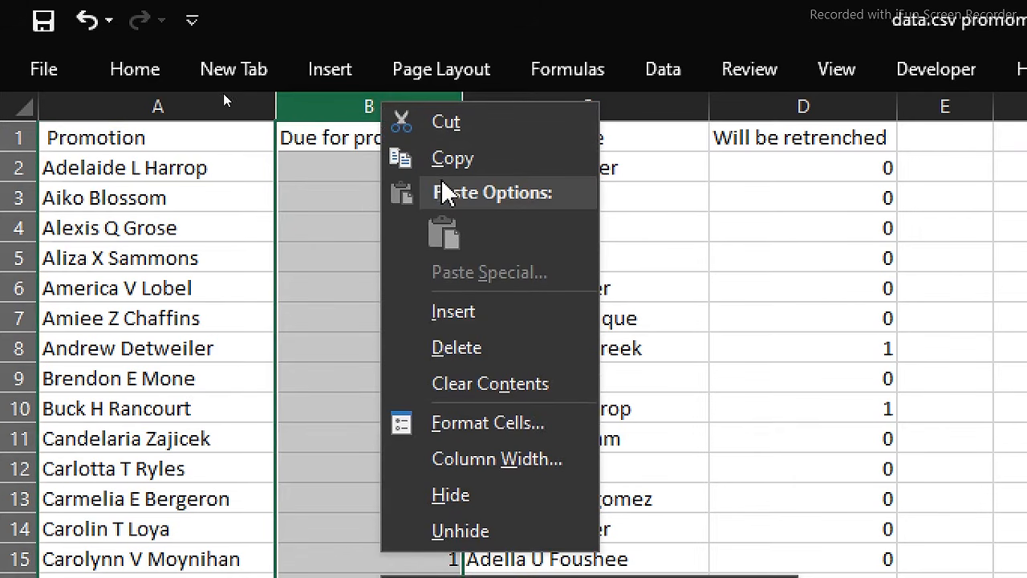
click(456, 336)
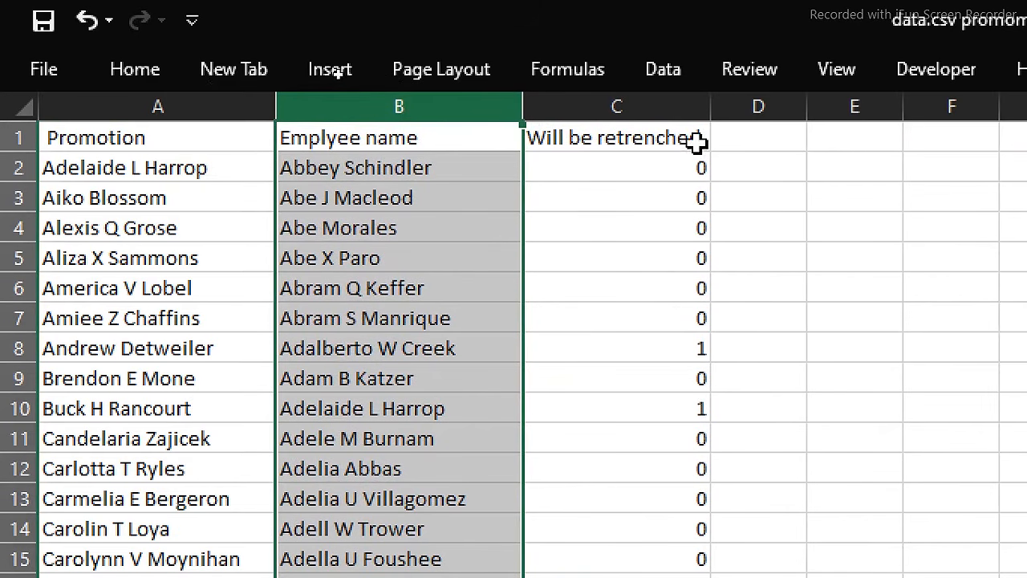
Change the header in B1 to "Emplyee name Retrenchment" and clear the contents of the Will be retrenched column.
double_click(447, 136)
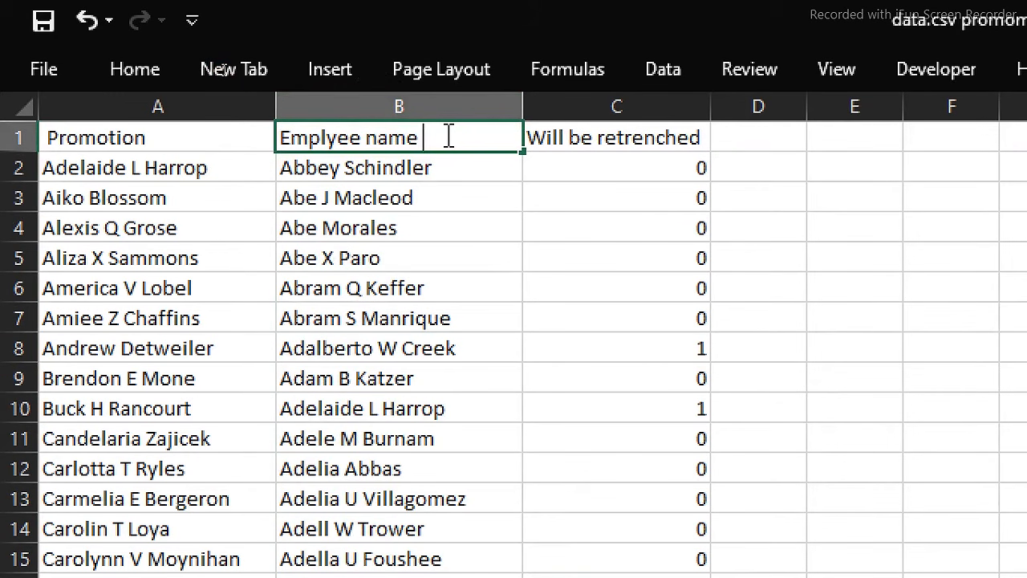
text(Retrenchment)
key(Return)
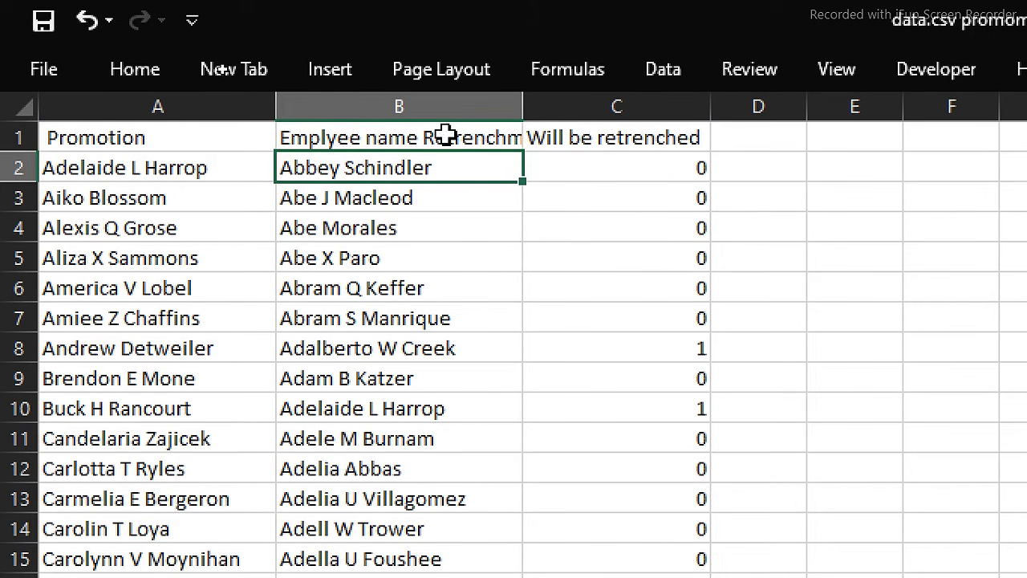
click(654, 105)
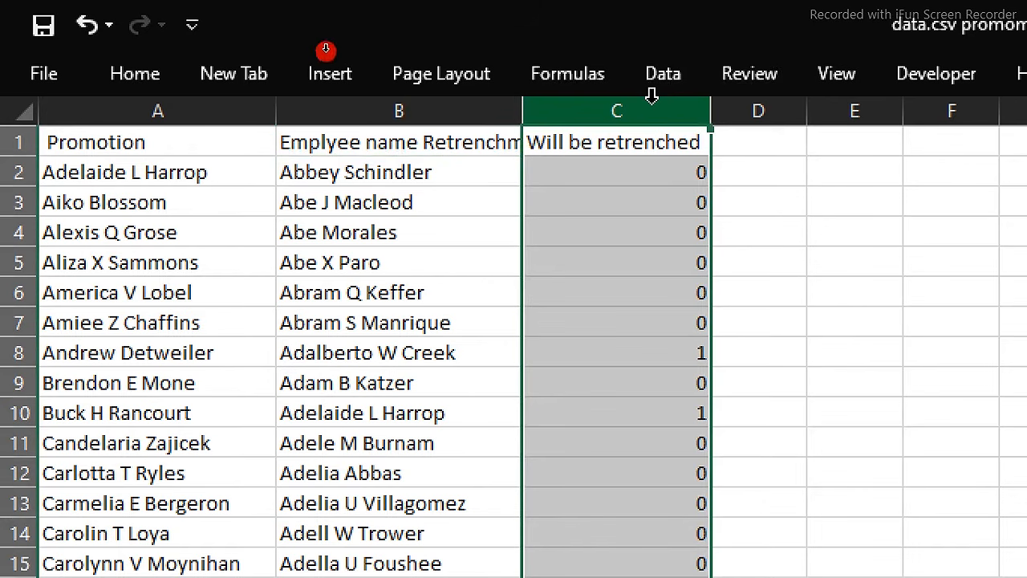
key(Delete)
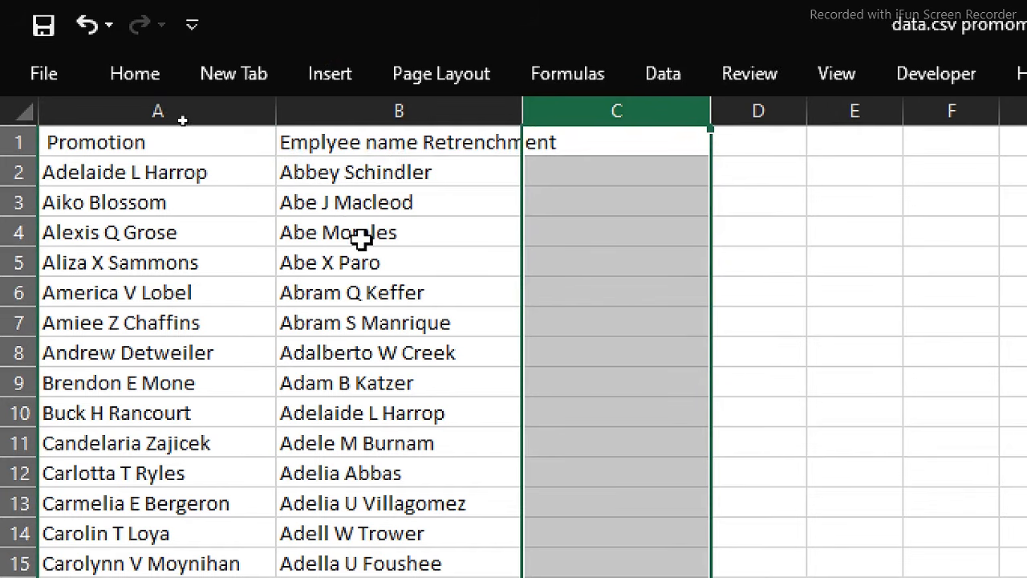
Enter the header "find duplicate" in cell C1.
click(599, 142)
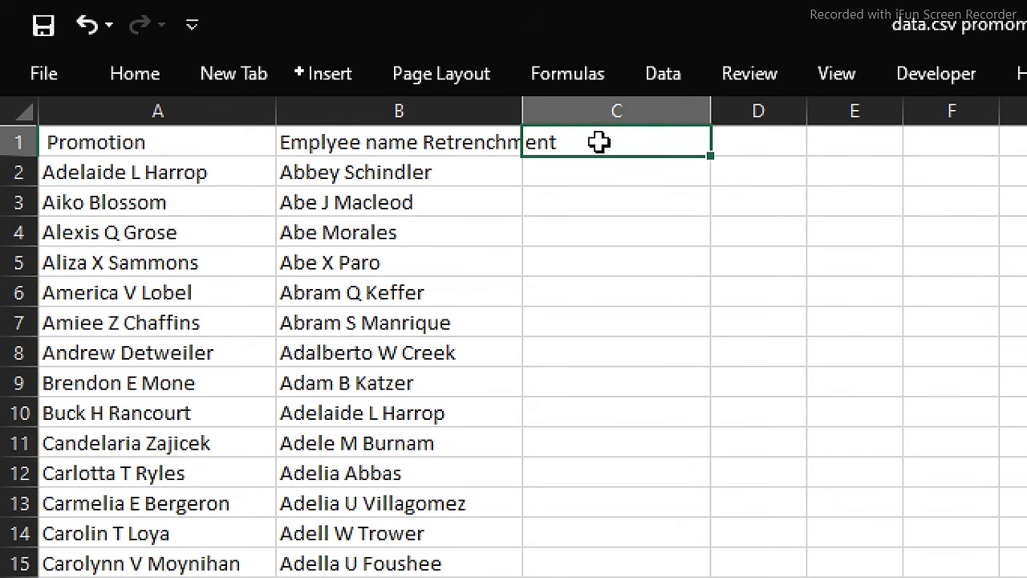
text(find )
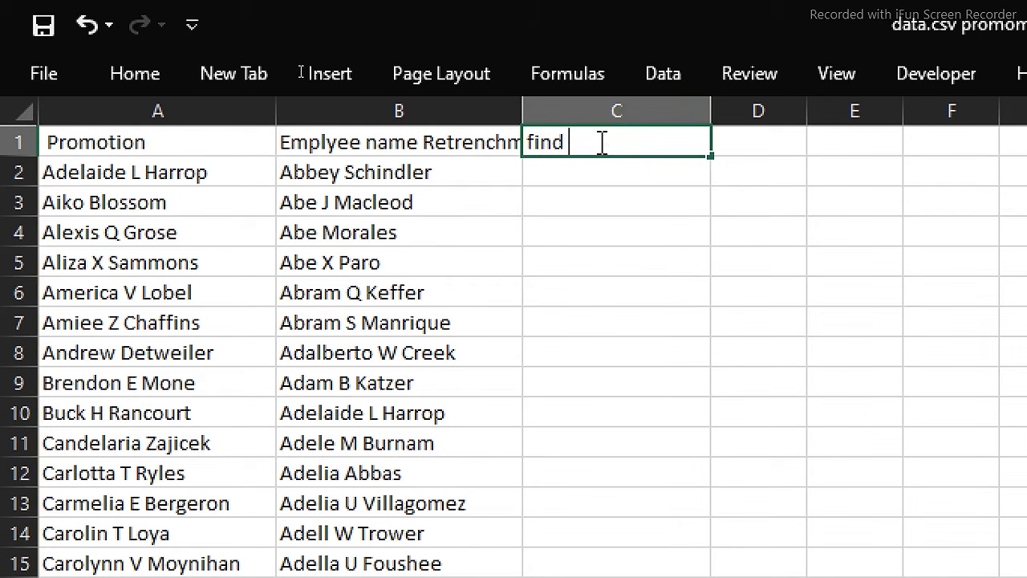
text(duplicate)
key(Return)
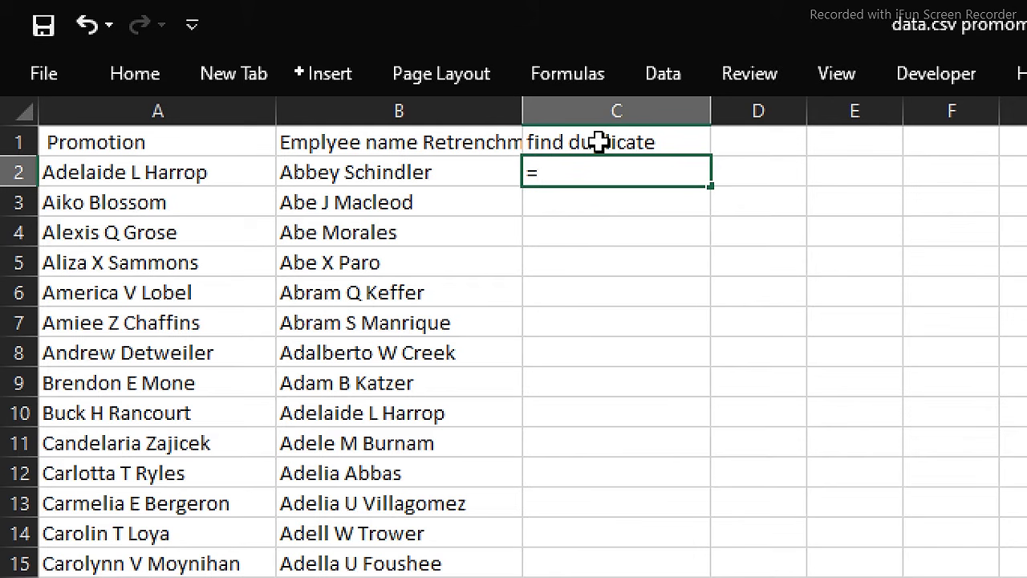
text(=if)
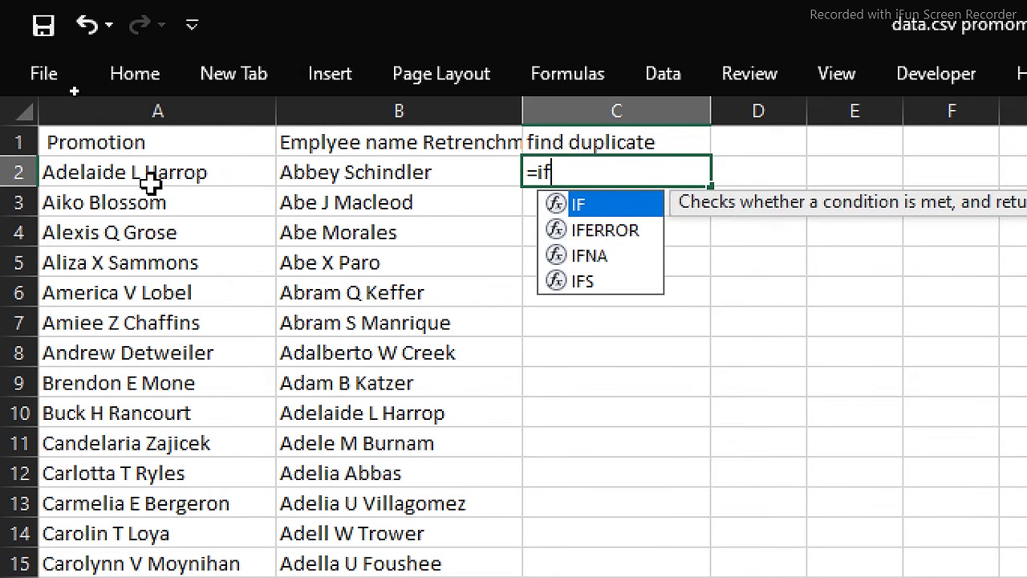
click(148, 171)
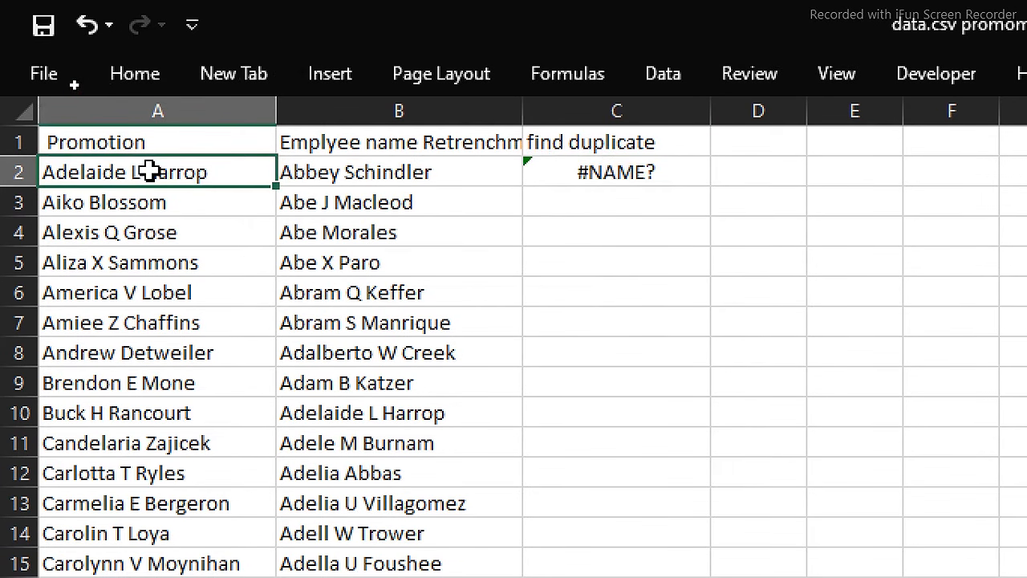
click(658, 168)
Enter the formula =IF(A2=B2,"Y","N") in cell C2 to compare the promotion and retrenchment names.
text(=k)
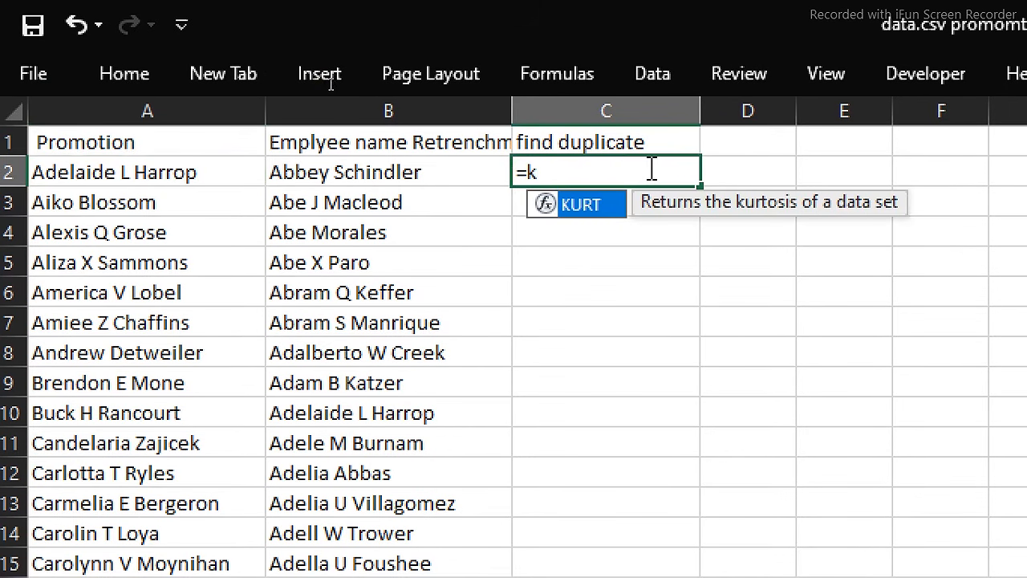
text(i)
key(BackSpace)
key(BackSpace)
text(if)
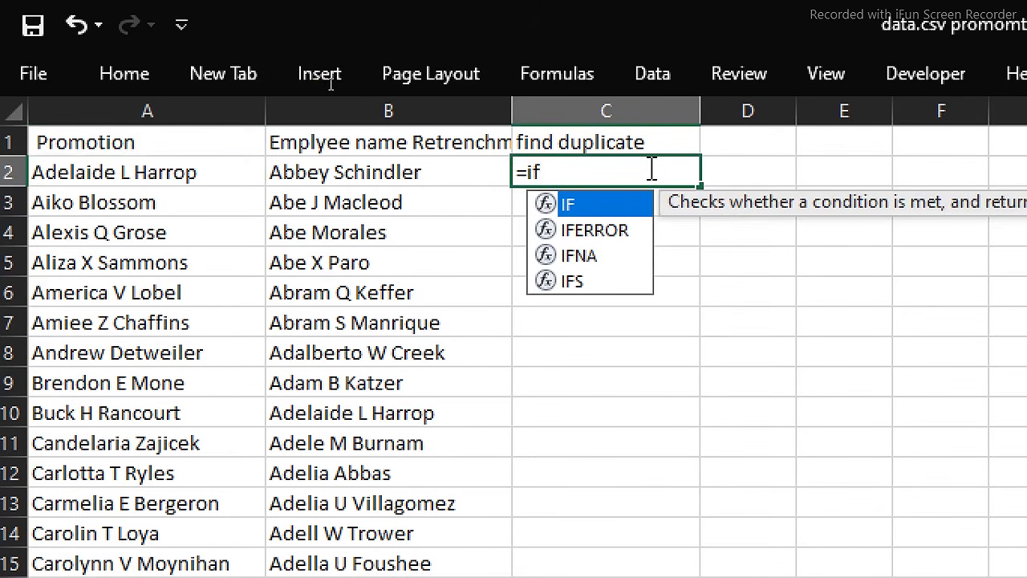
key(Tab)
click(161, 174)
text(=IF(A2=)
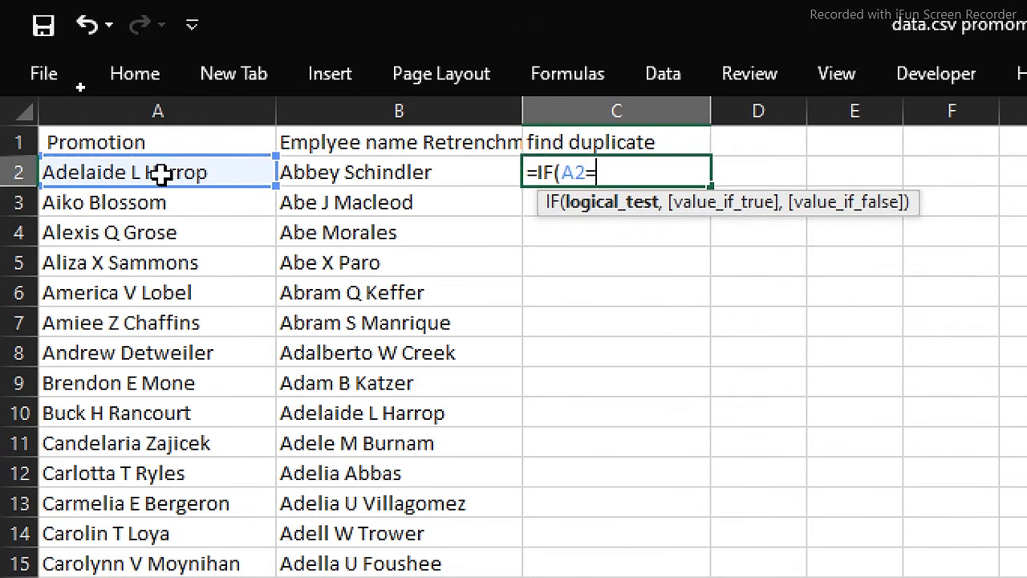
click(414, 167)
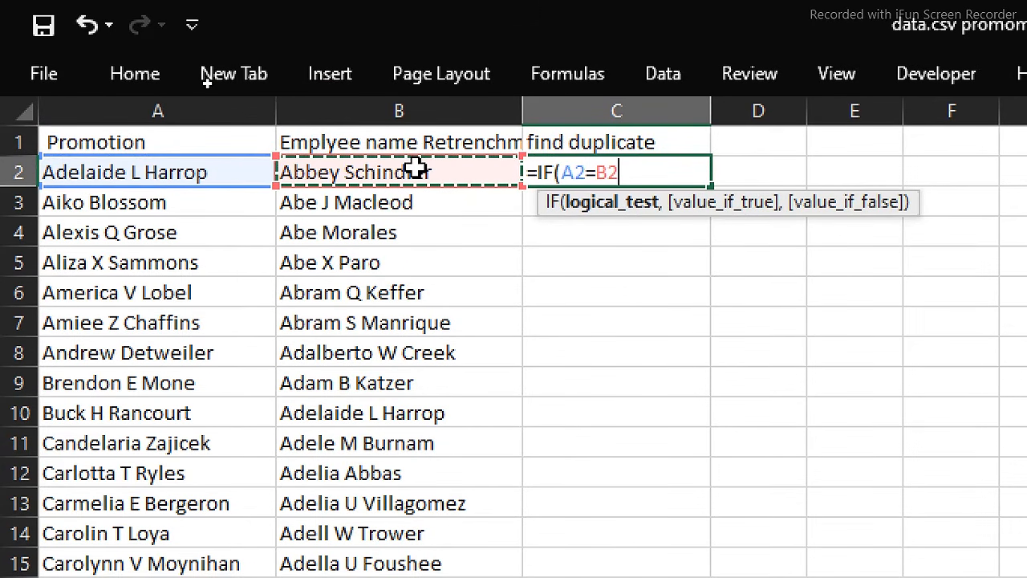
text(,)
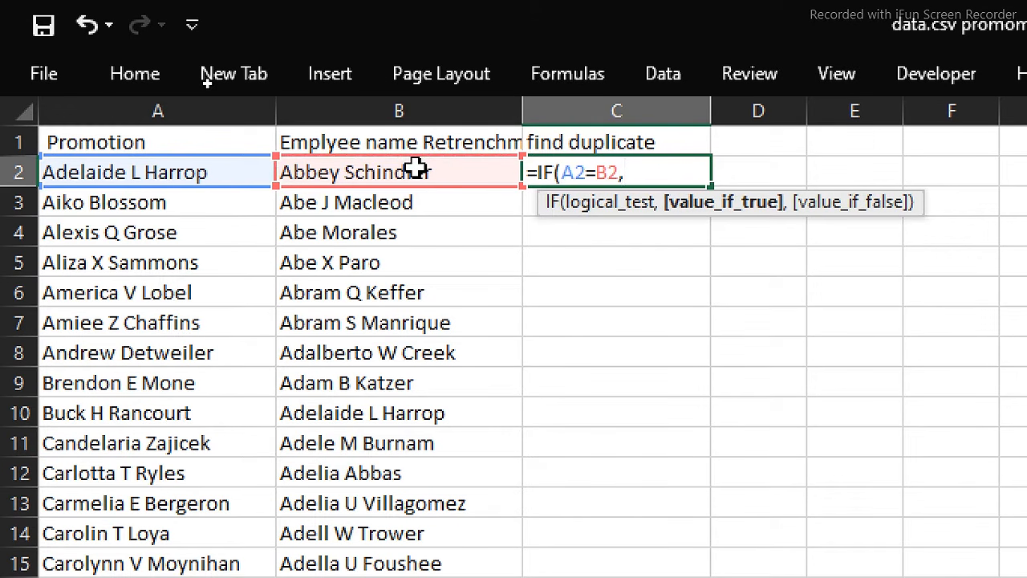
text("Y",)
text(N")
key(BackSpace)
key(BackSpace)
text(N"))
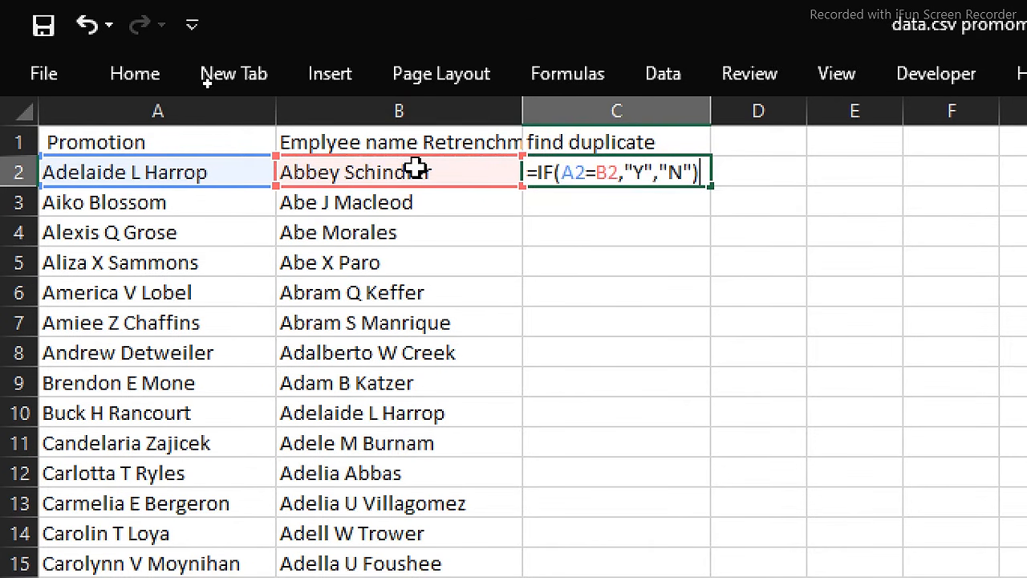
key(Return)
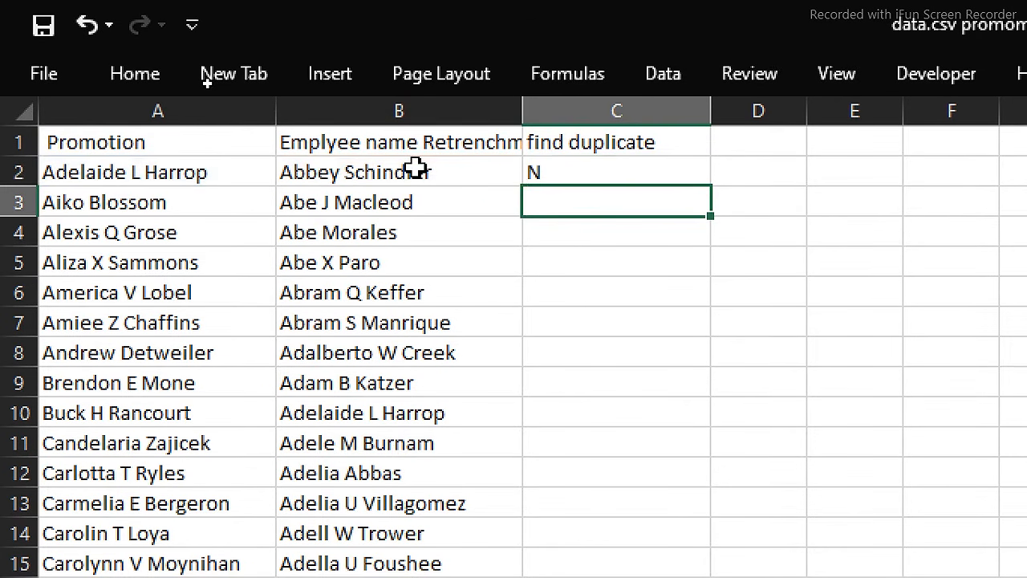
Fill the name comparison formula from C2 down the find duplicate column to the last data row.
click(590, 173)
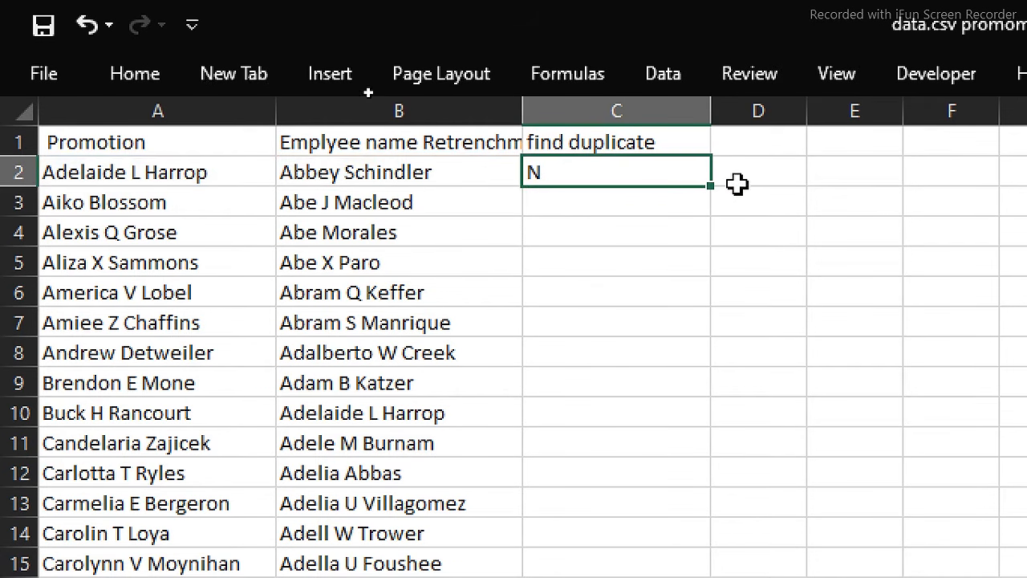
double_click(710, 187)
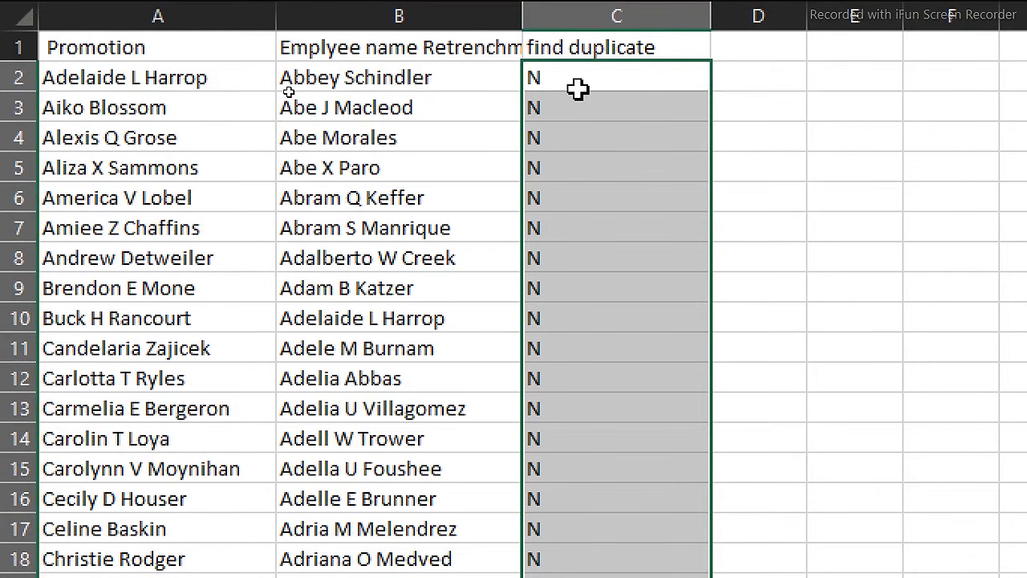
click(594, 73)
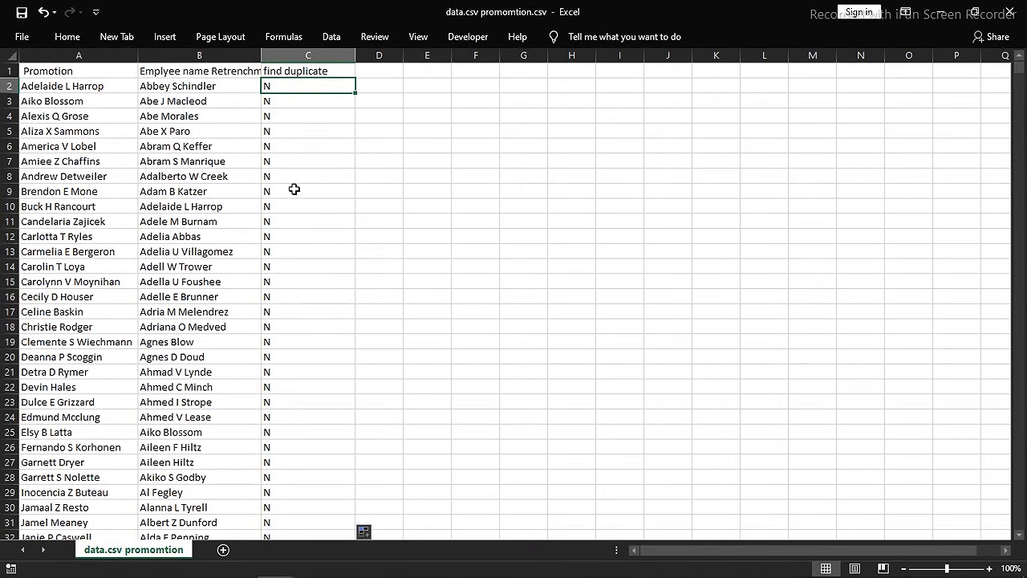
click(589, 282)
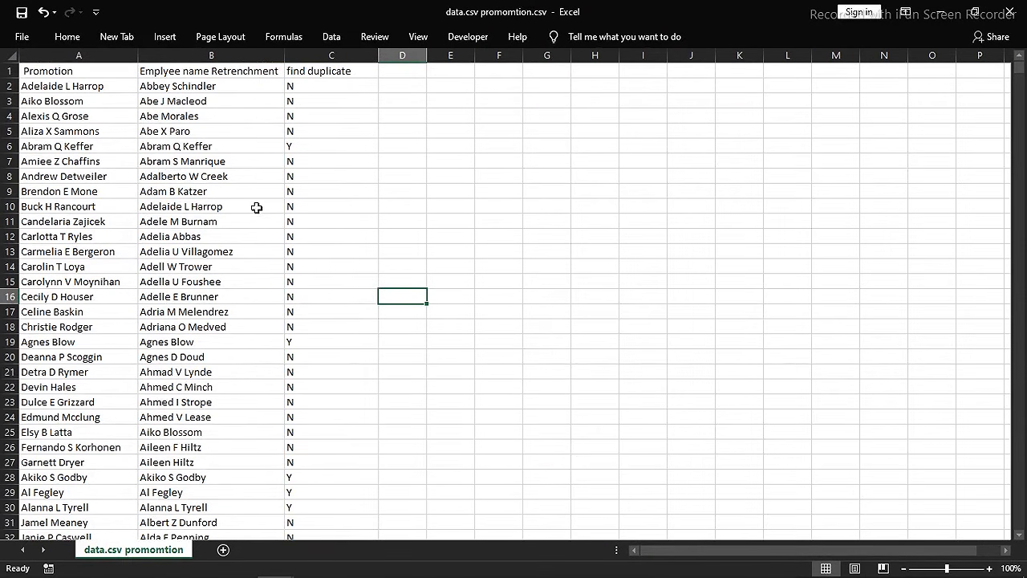
click(312, 160)
click(312, 325)
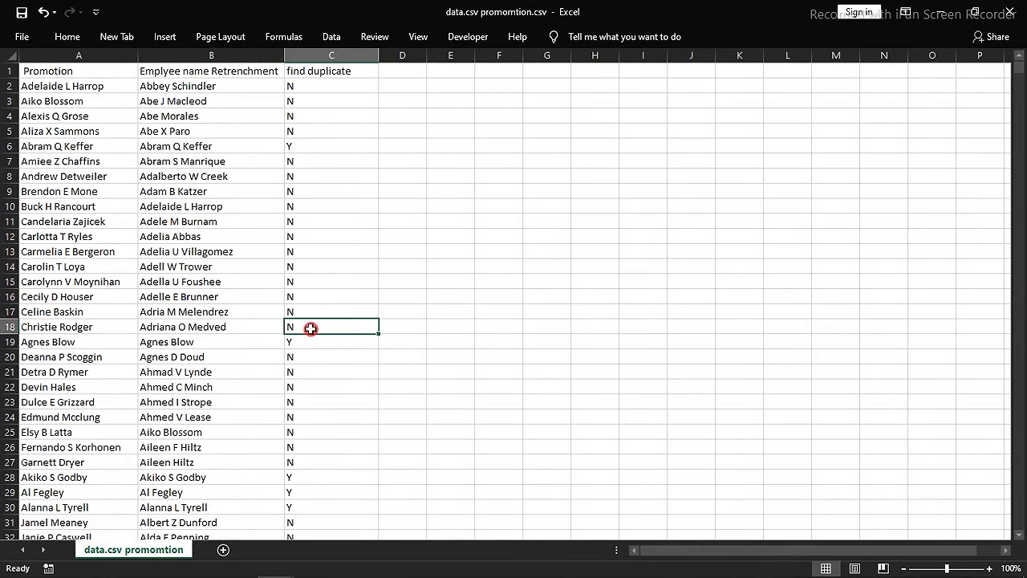
click(306, 402)
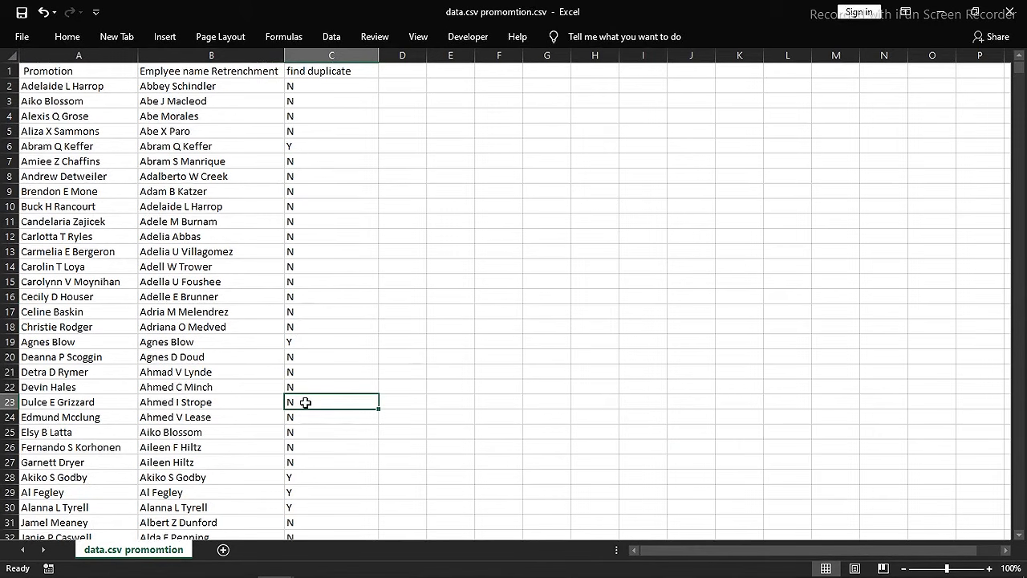
Enter the formula =IF(C2="Y",B2,"") in cell D2 to return the name for rows flagged Y.
click(410, 85)
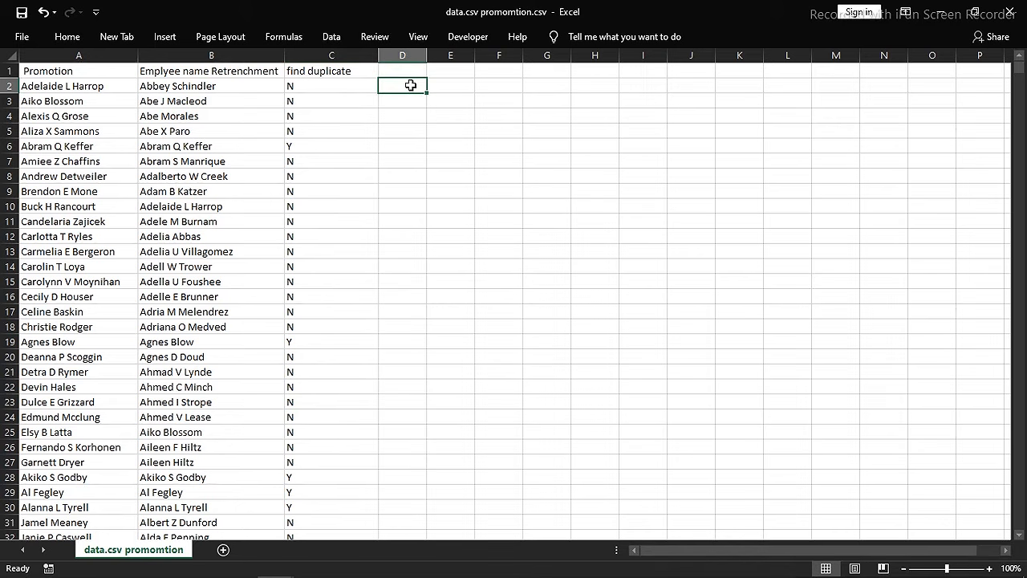
text(=)
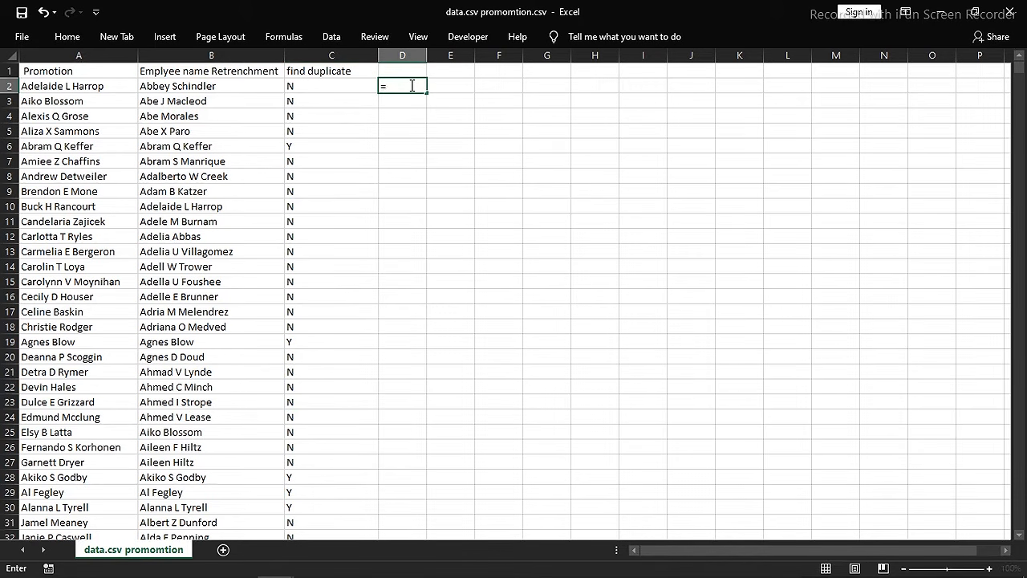
text(if)
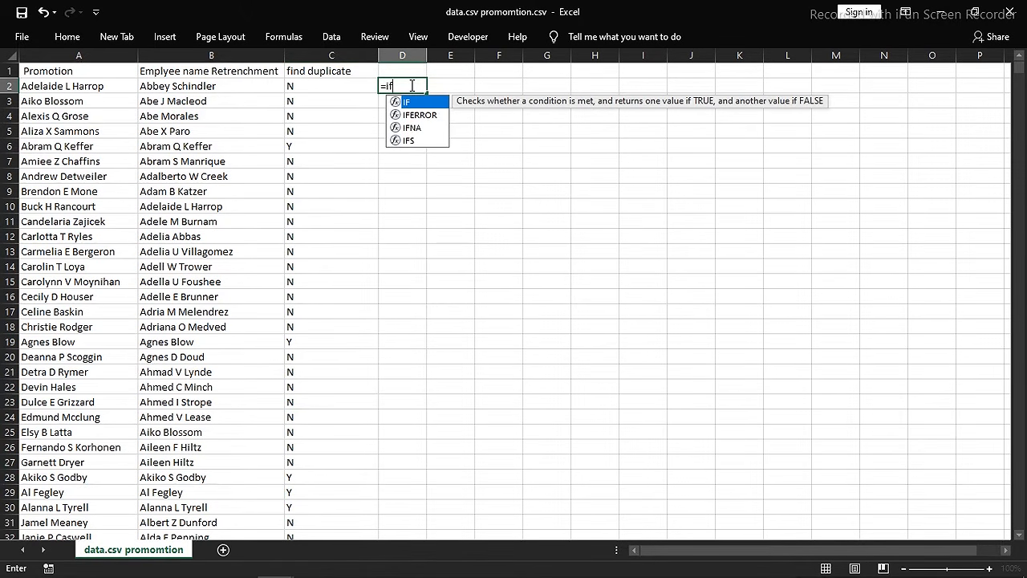
key(Tab)
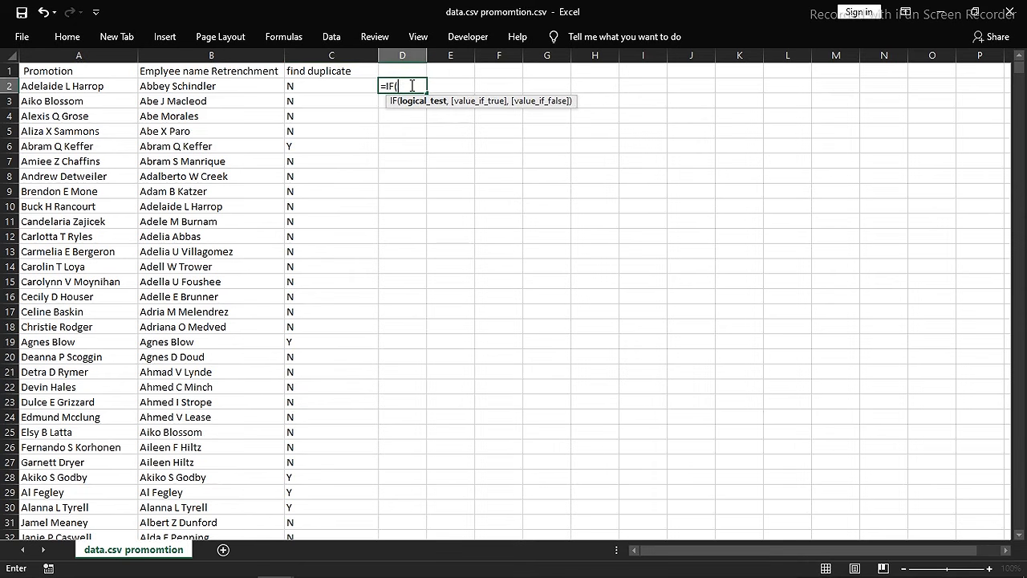
click(296, 85)
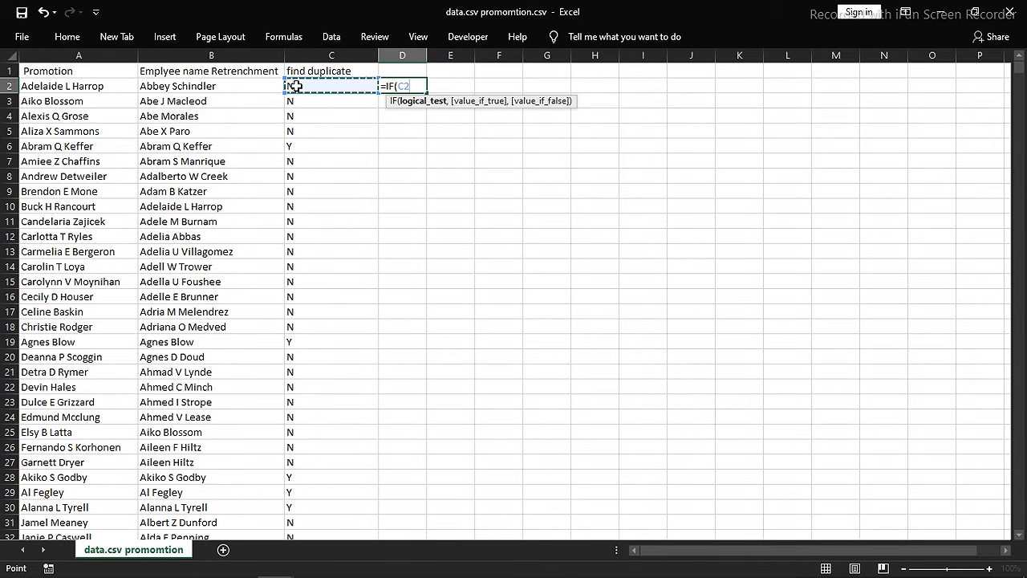
text(="Y)
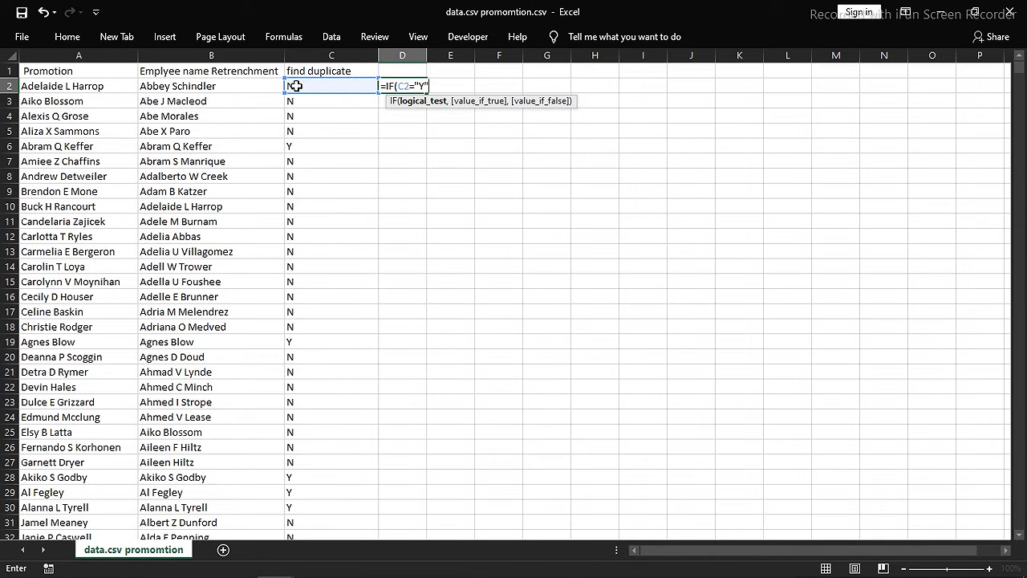
text(",)
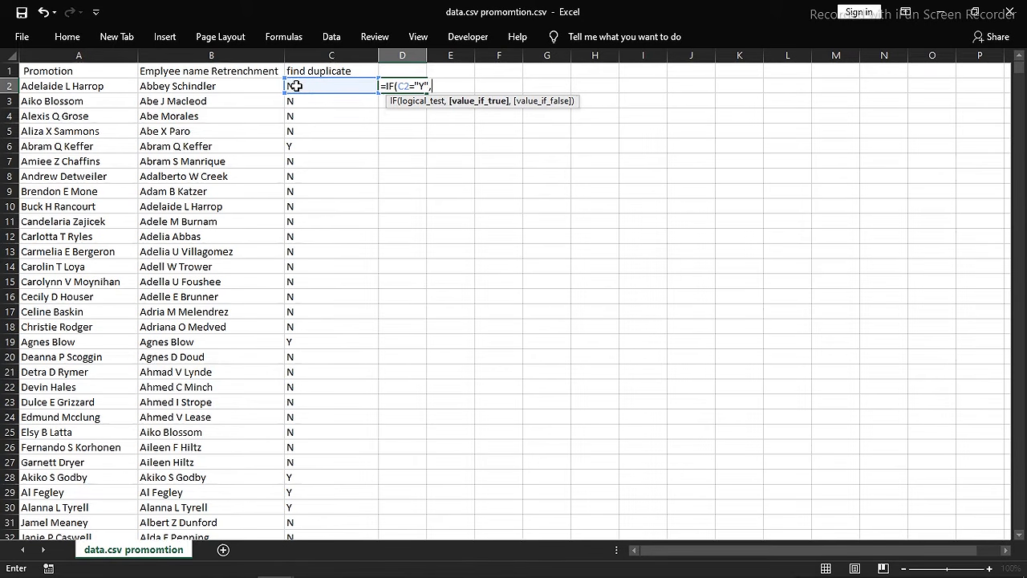
click(227, 86)
text(",)
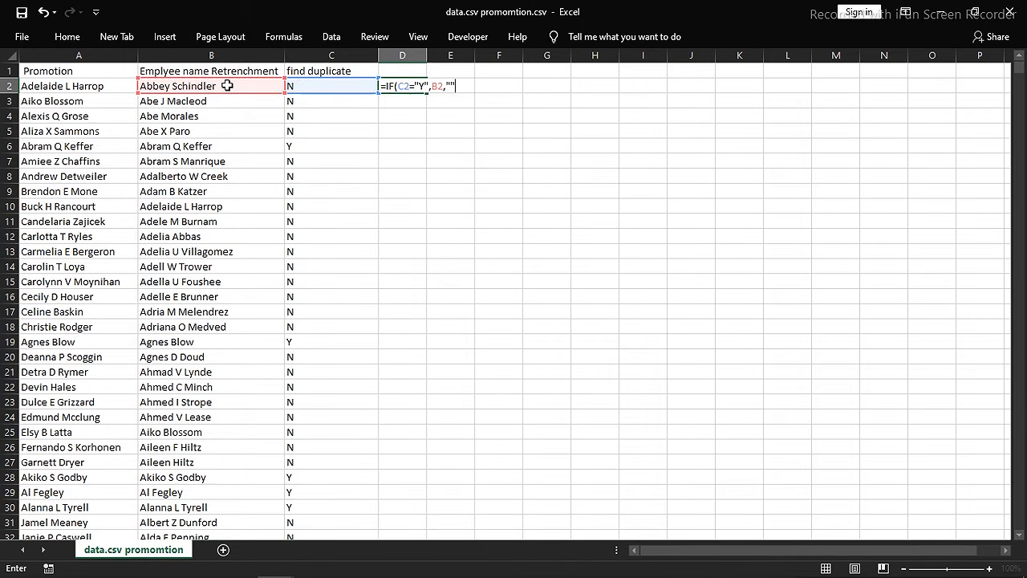
key(Return)
Fill the formula in D2 down column D alongside all the data rows.
click(396, 85)
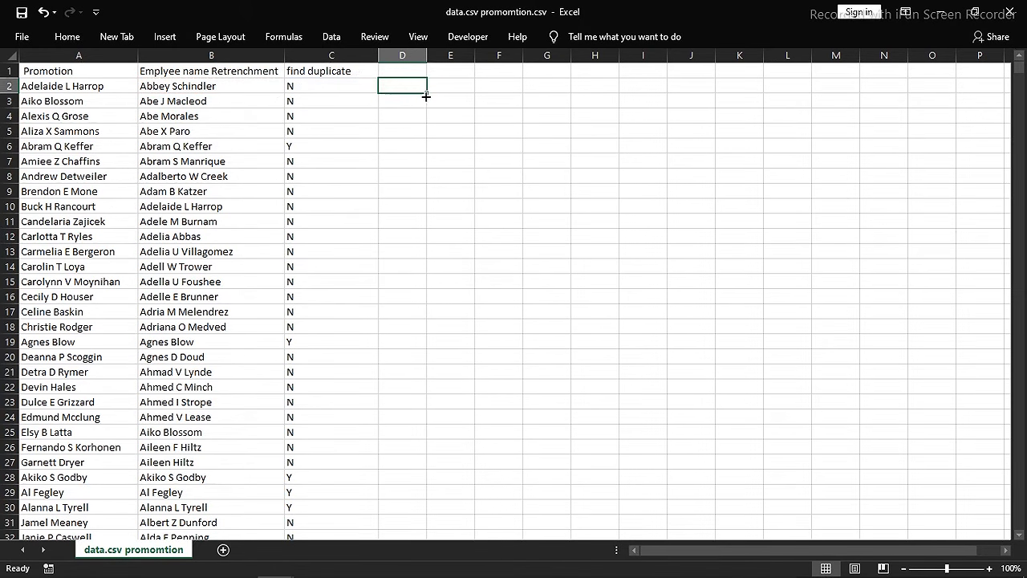
double_click(426, 94)
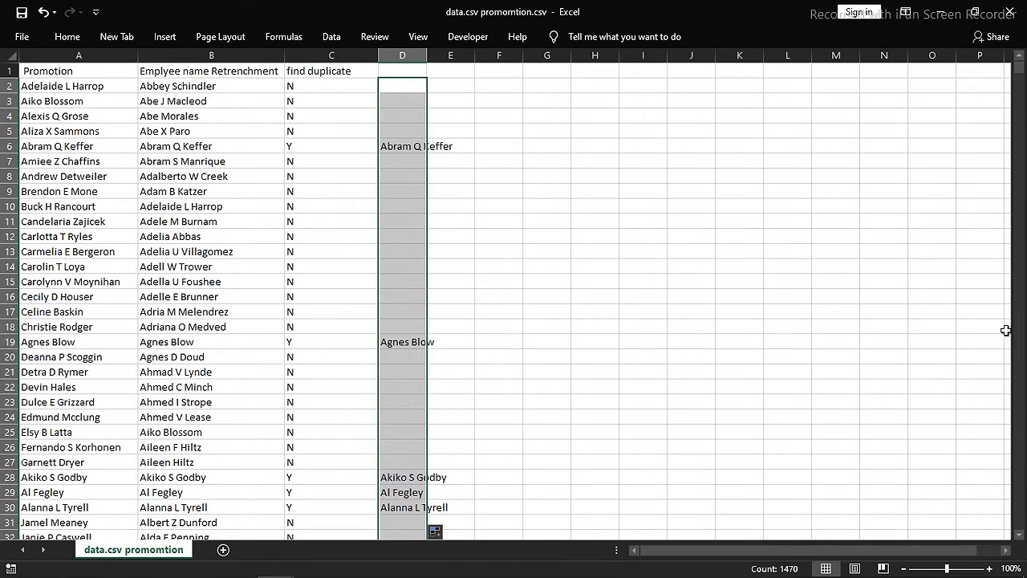
mouse_move(1019, 72)
mouse_down()
mouse_move(1023, 129)
mouse_move(1024, 62)
mouse_up()
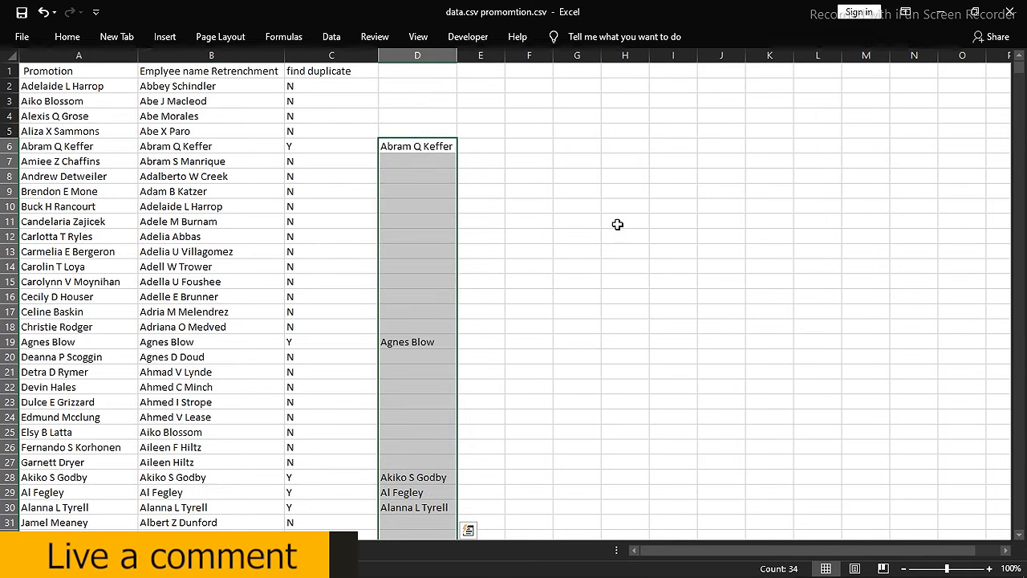
Format the heading "People that will getting servernce benefit" in D8 of Sheet2 with a dark blue fill and white font.
drag(256, 460, 244, 491)
click(244, 491)
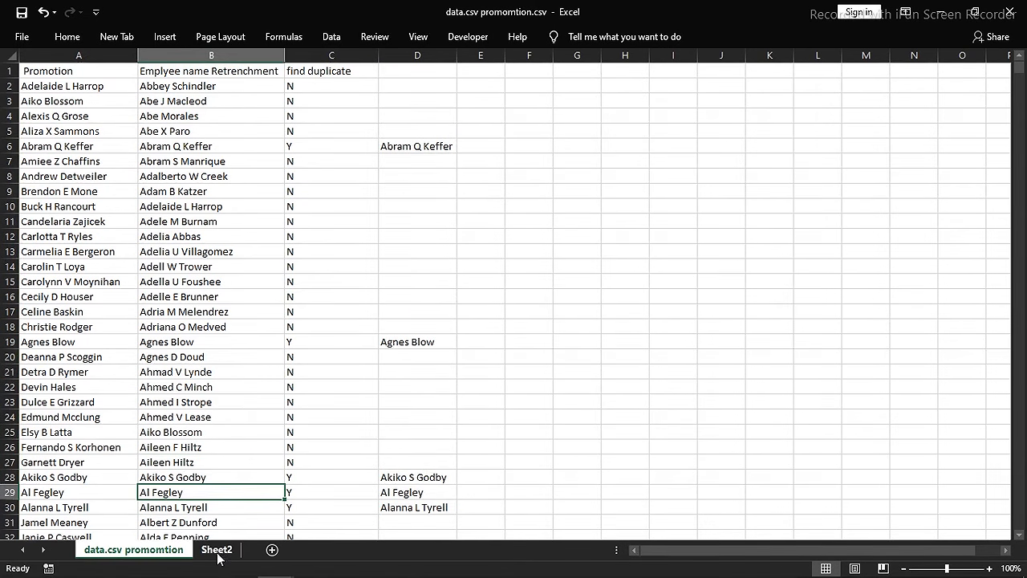
click(217, 552)
click(252, 187)
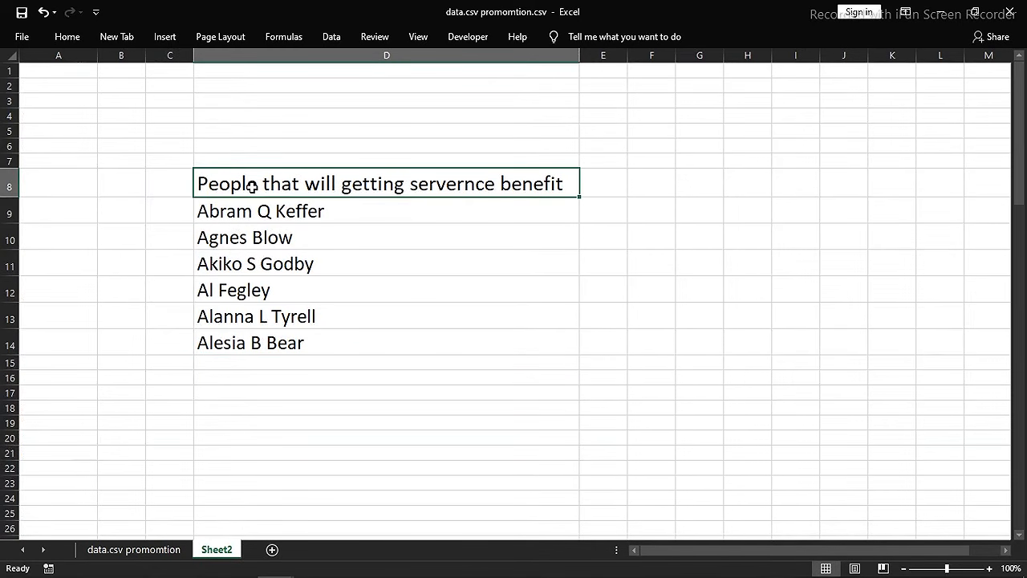
click(78, 40)
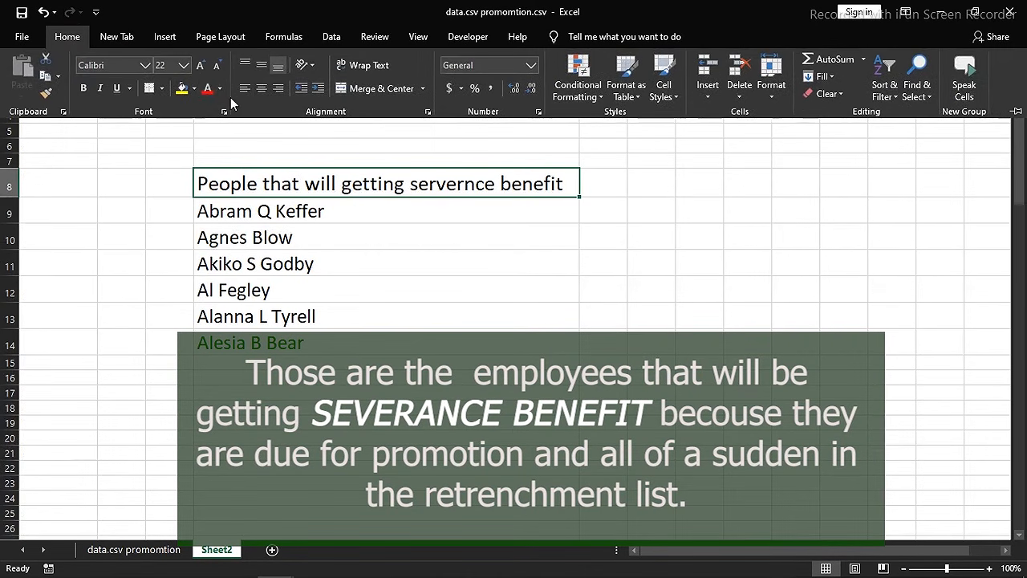
click(193, 88)
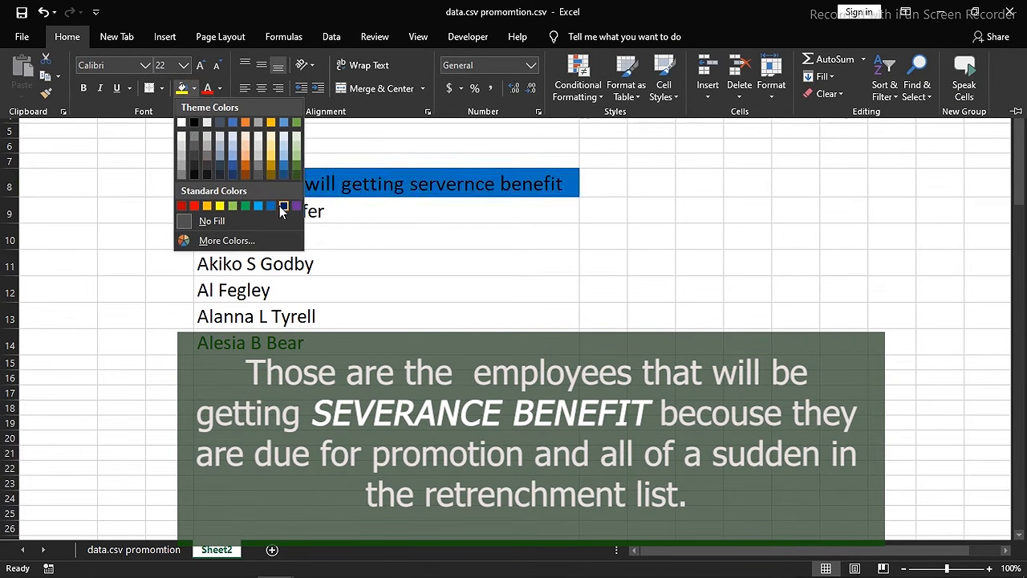
click(282, 205)
click(221, 88)
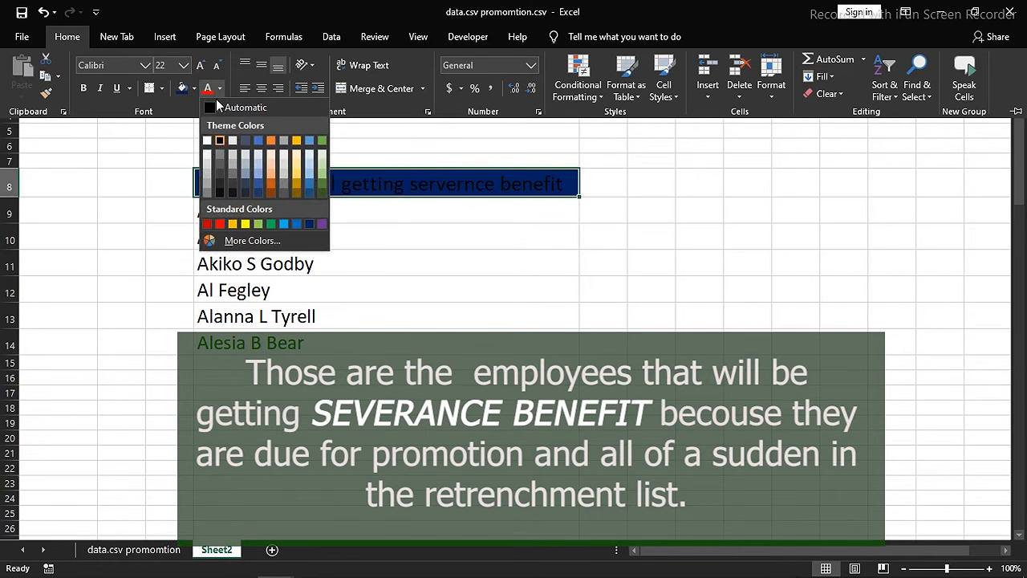
click(210, 142)
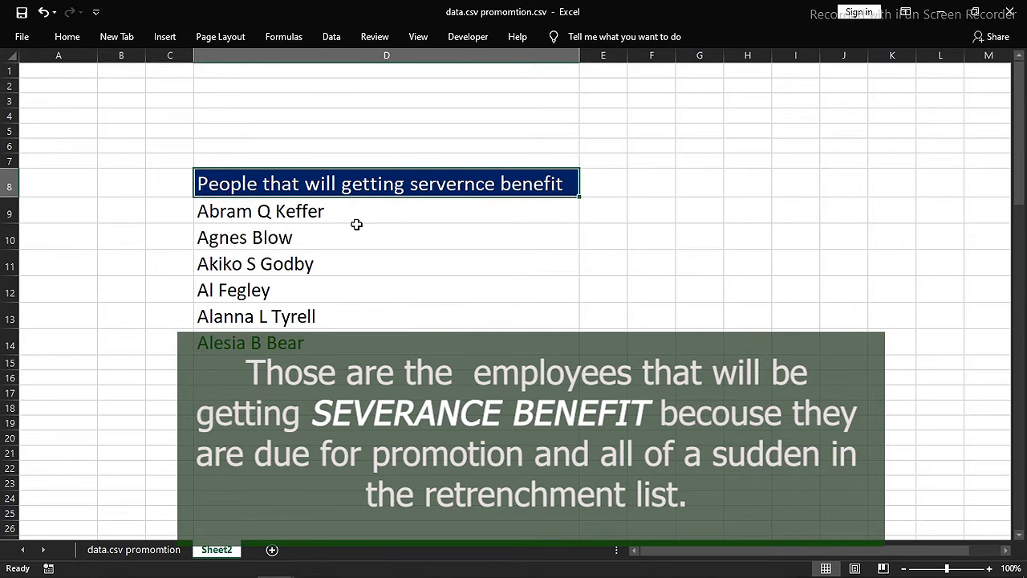
Correct the heading in D8 to "People that will be getting servernce benefit" and autofit column D to it.
double_click(337, 186)
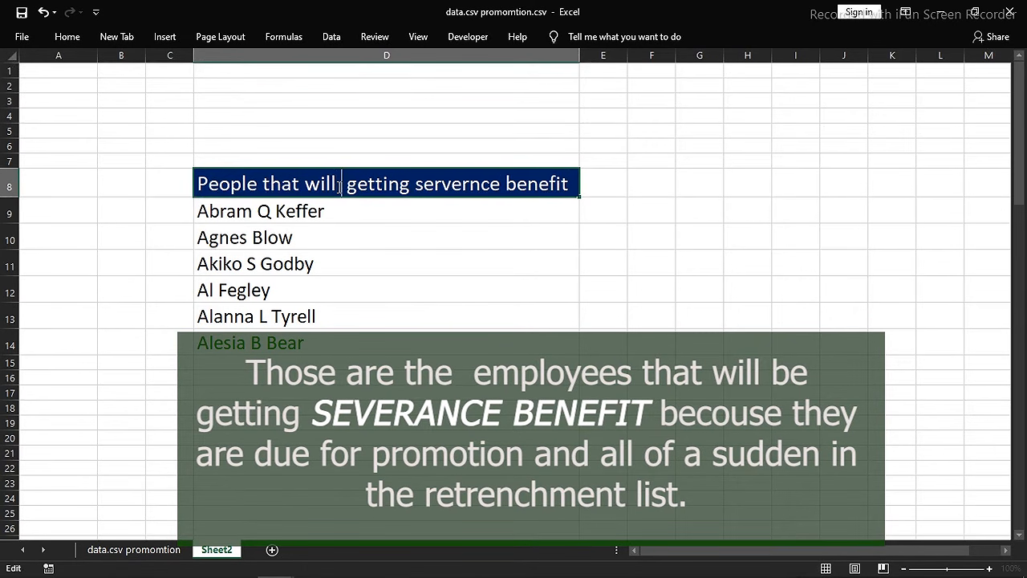
text(be)
key(Return)
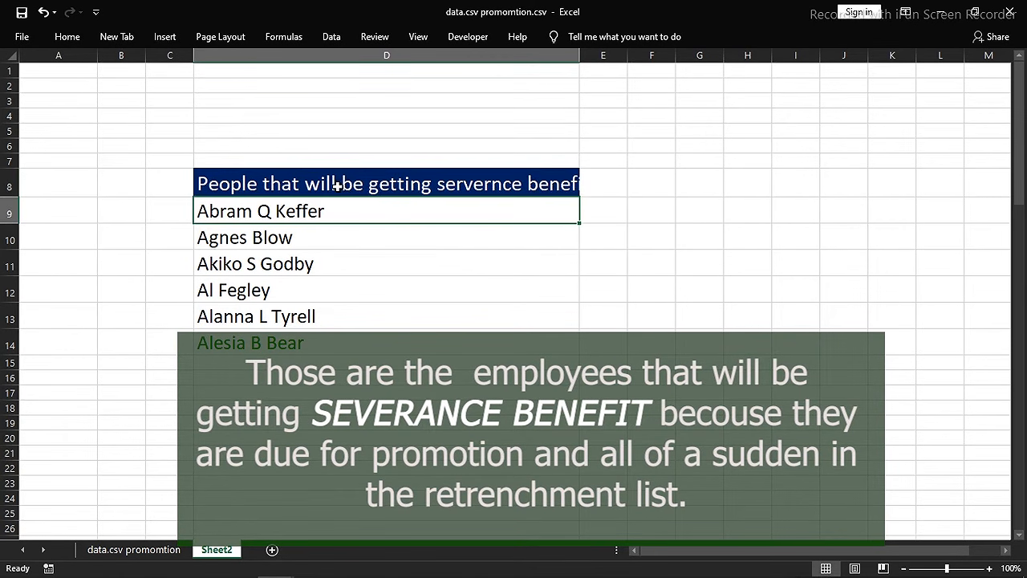
double_click(580, 62)
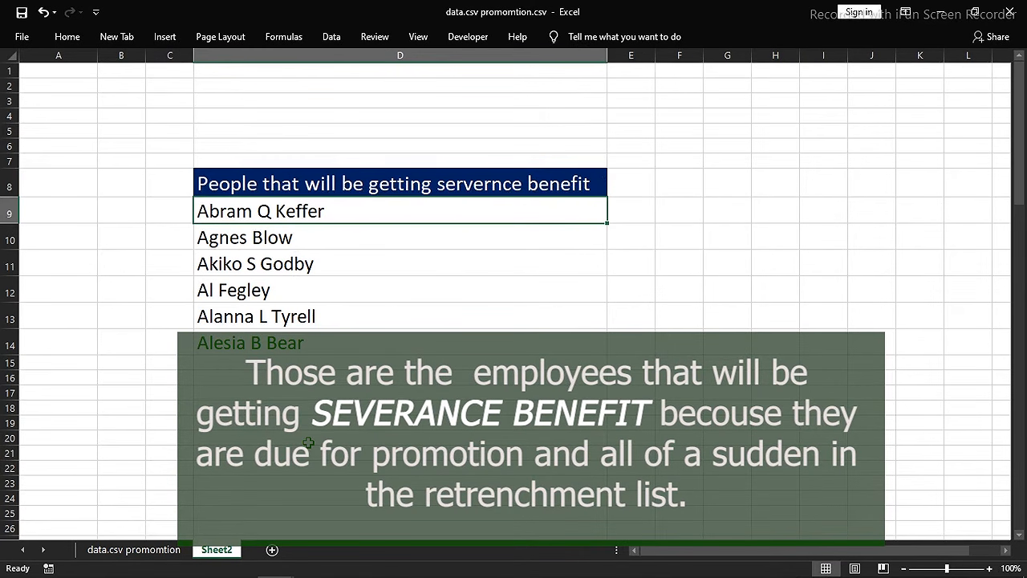
Switch to the YouTube lesson report in Power BI Desktop and duplicate the Action page.
click(162, 550)
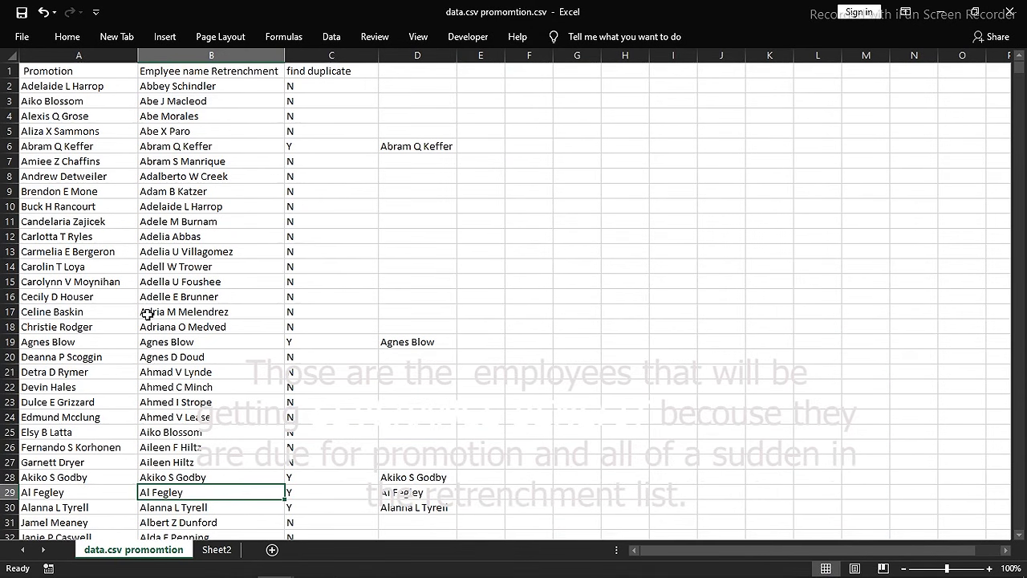
click(349, 563)
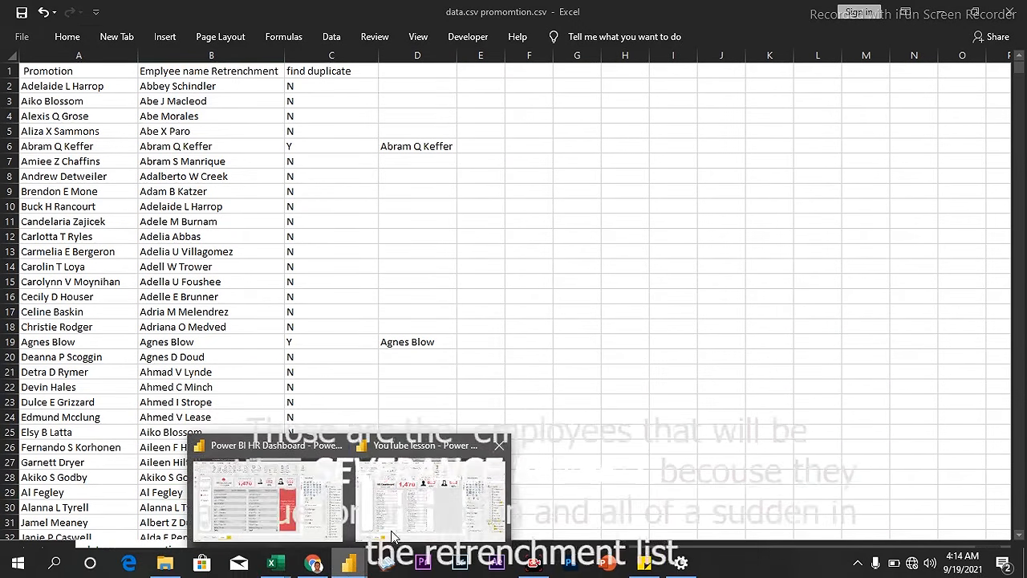
click(401, 518)
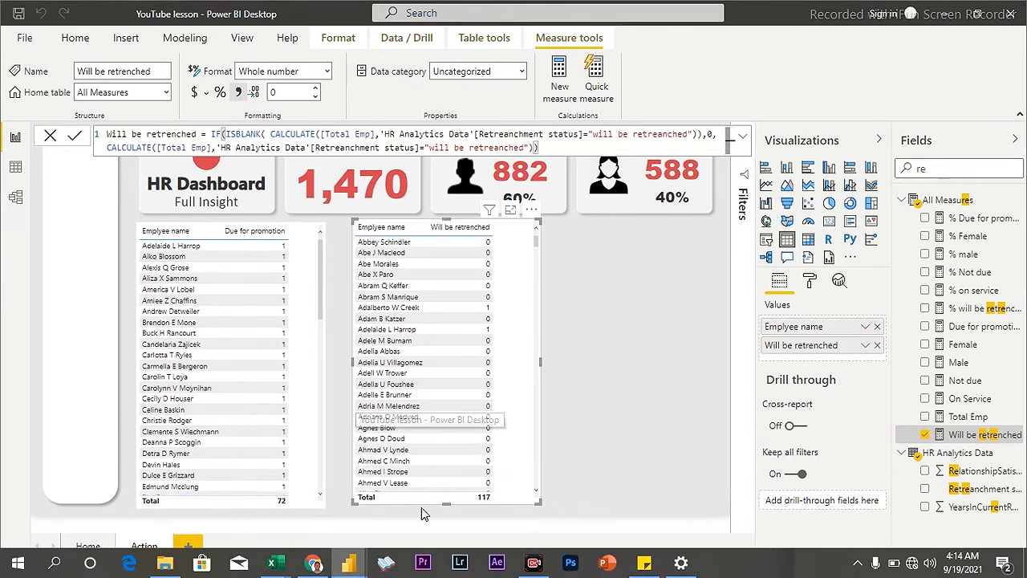
click(642, 314)
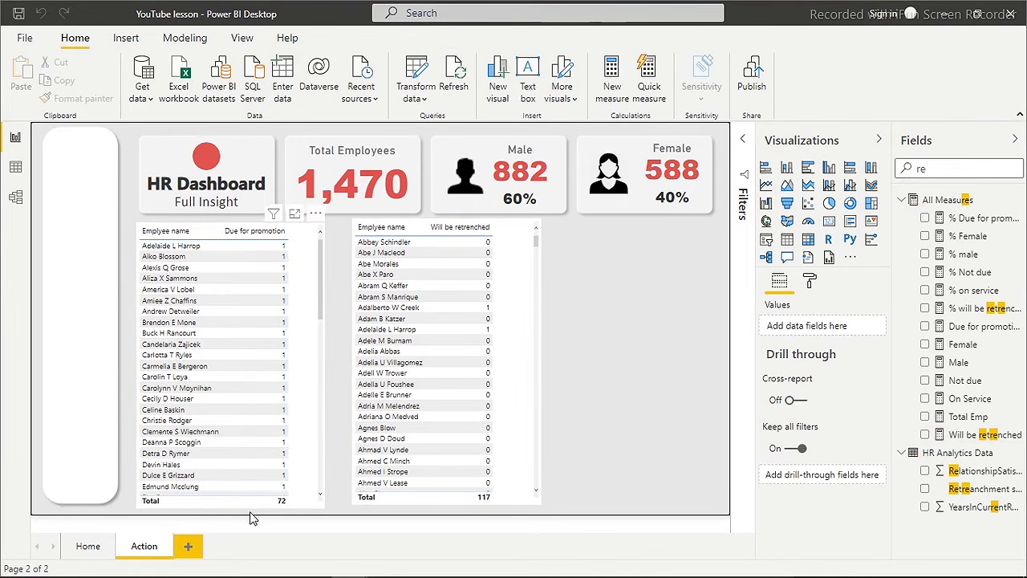
right_click(143, 547)
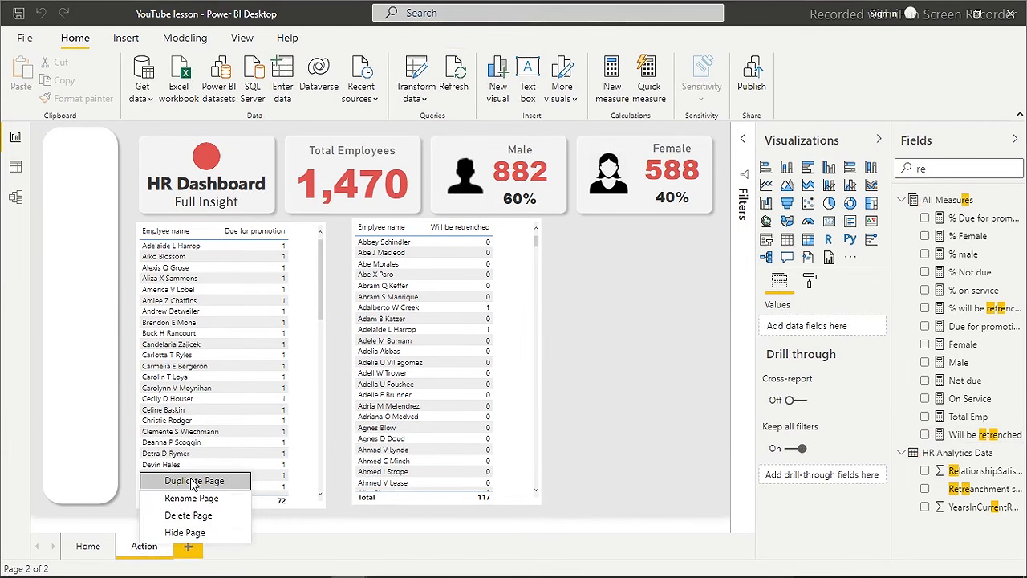
click(193, 480)
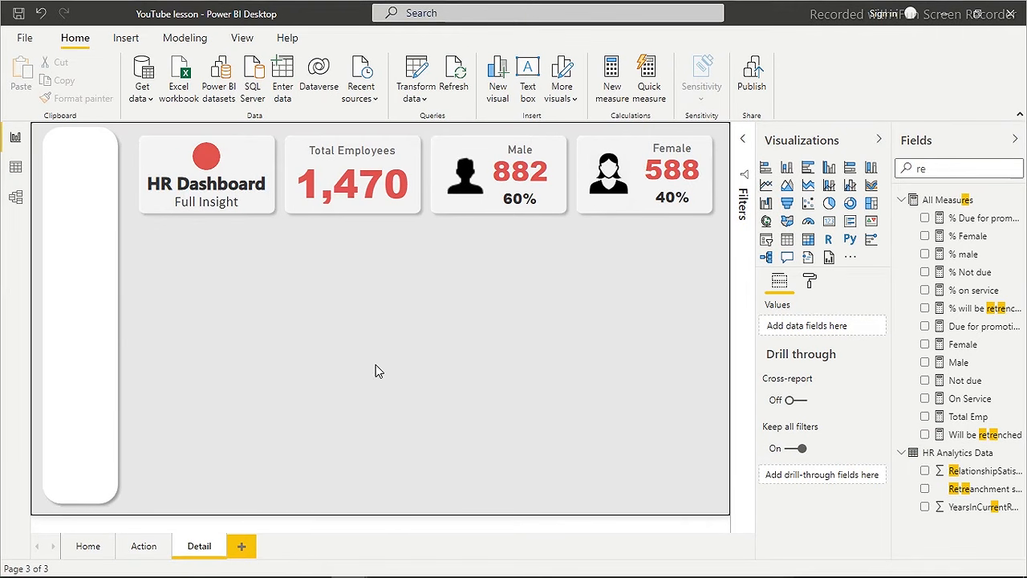
Copy the Total Employees card's background shape, place the copy below the HR Dashboard card, and enlarge it into a tall panel.
click(302, 210)
key(ctrl+c)
key(ctrl+v)
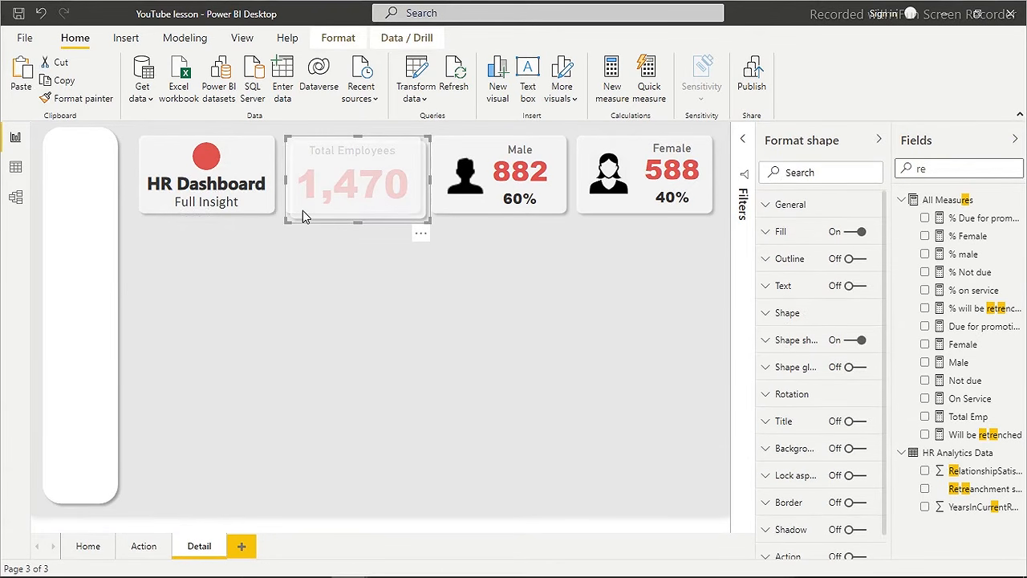
drag(302, 210, 134, 304)
drag(208, 313, 201, 509)
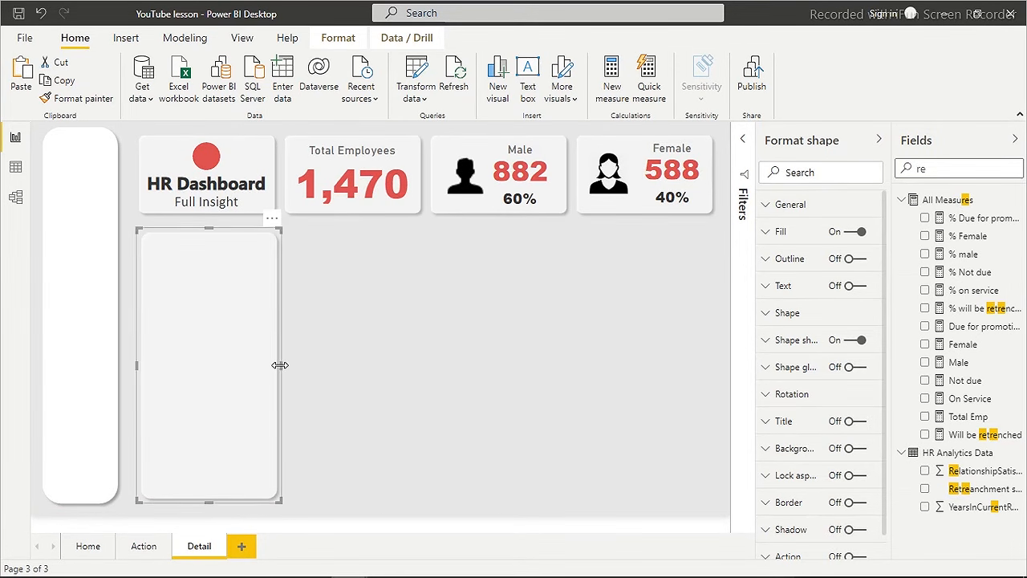
drag(287, 361, 326, 361)
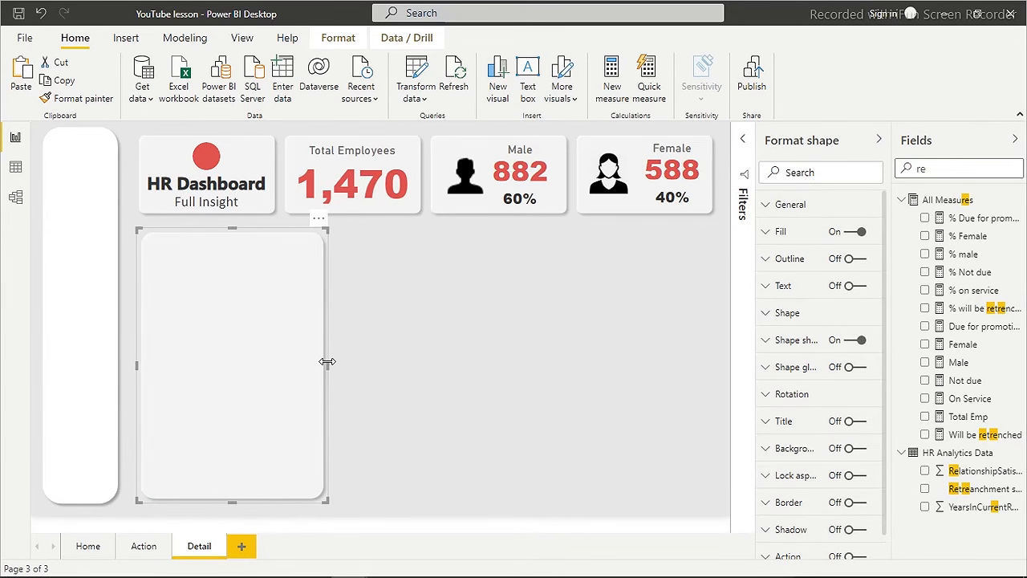
click(476, 325)
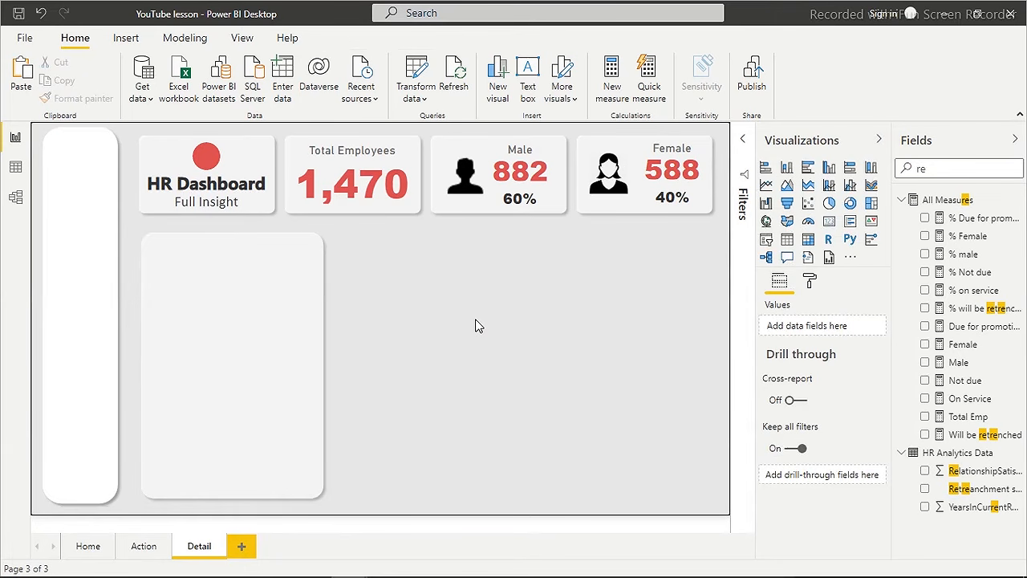
Insert a stacked column chart on the Detail page with Department as its axis.
click(787, 168)
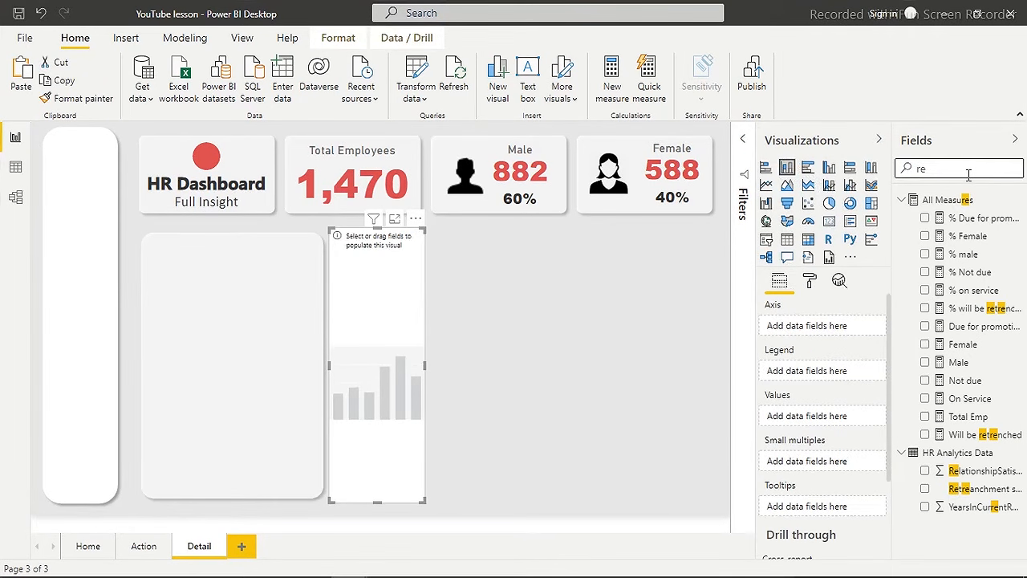
key(ctrl+4)
drag(947, 170, 841, 151)
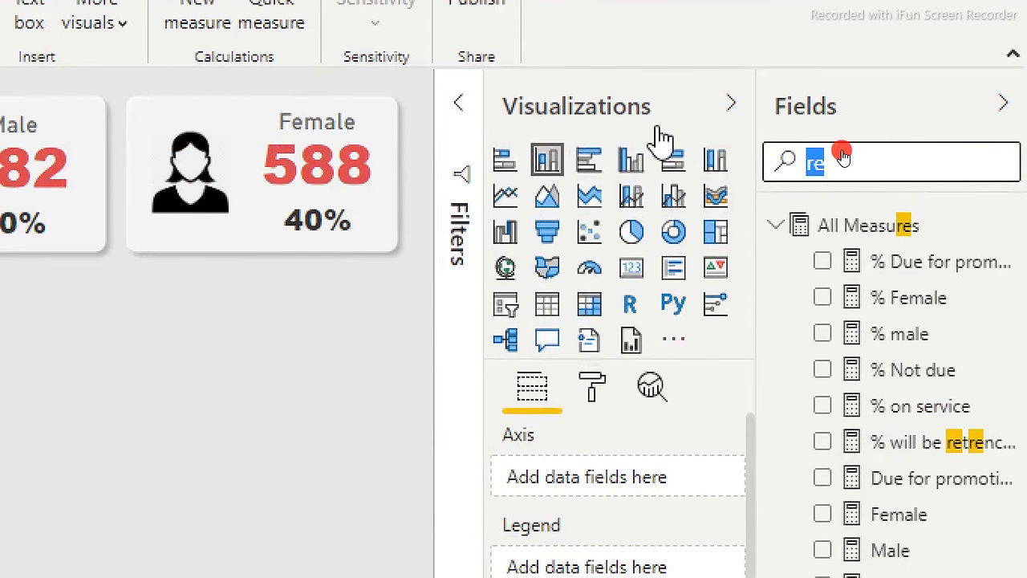
key(BackSpace)
text(dep)
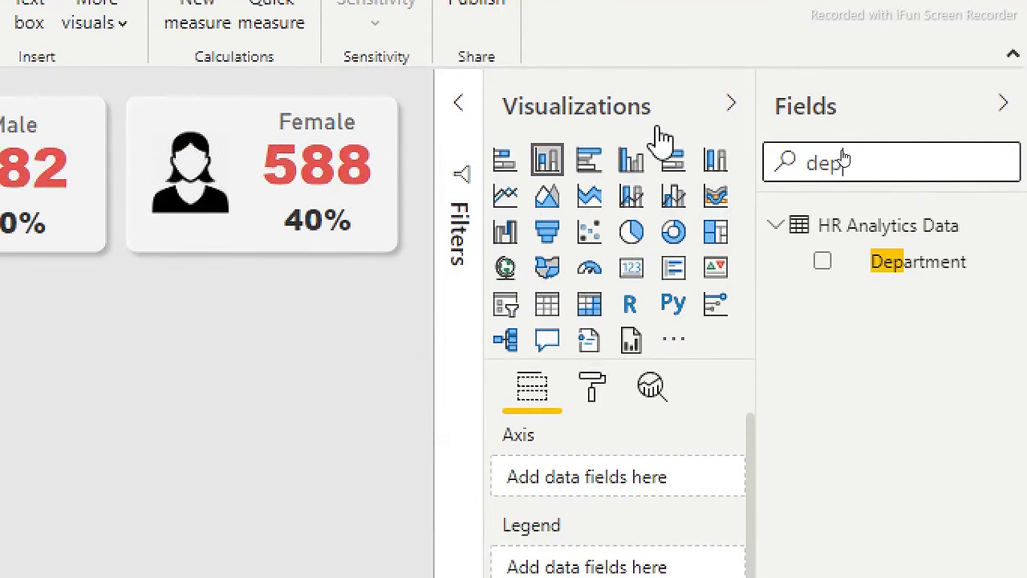
click(823, 263)
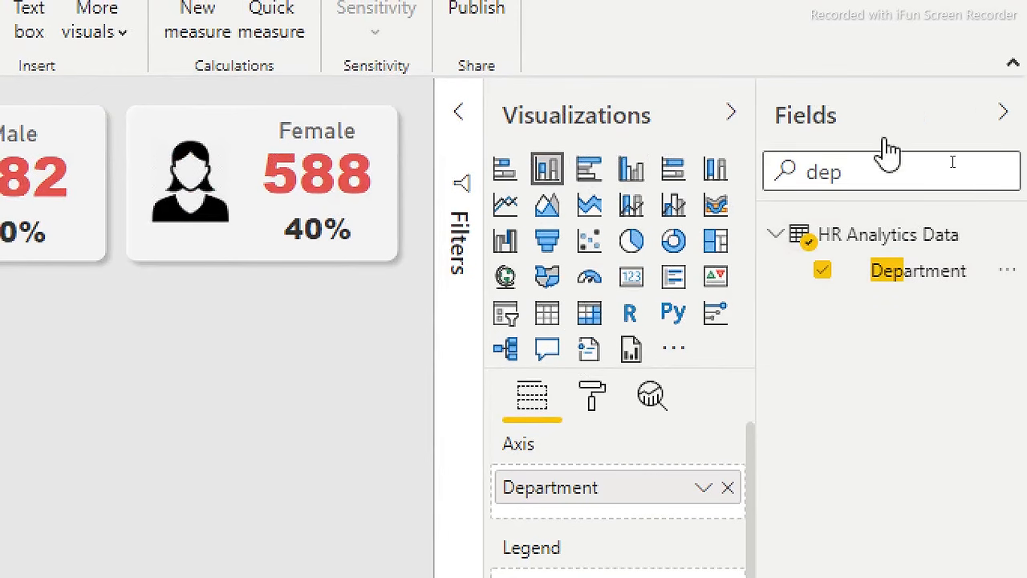
Add the Will be retrenched and Due for promotion measures to the stacked column chart's values.
double_click(810, 174)
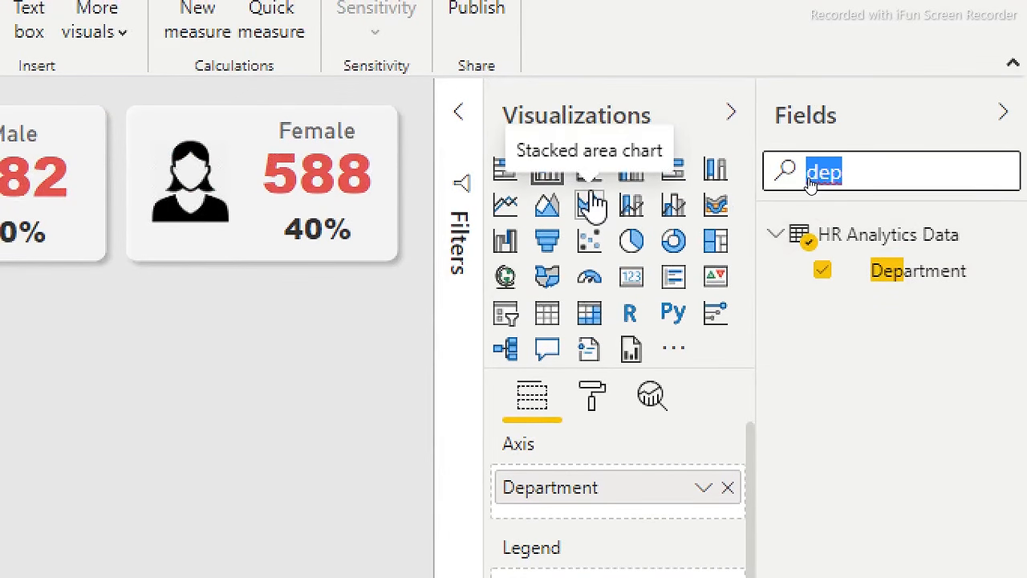
key(BackSpace)
text(ret)
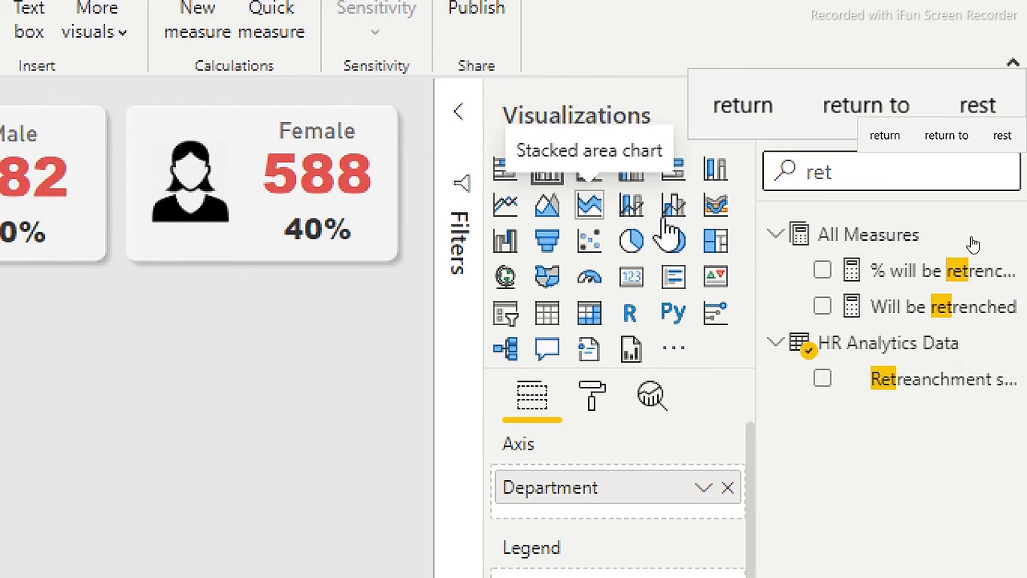
click(823, 309)
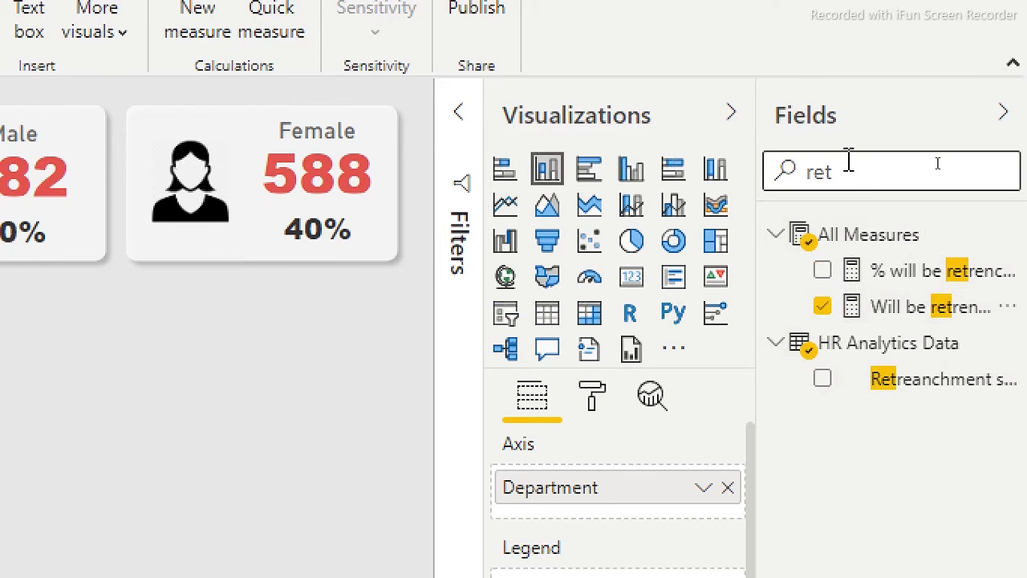
drag(876, 169, 713, 178)
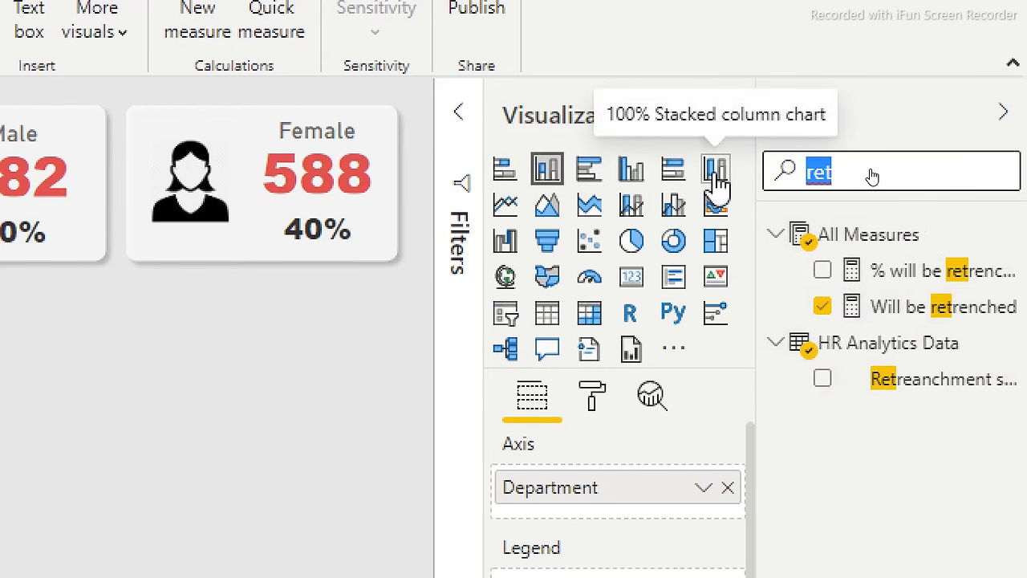
text(pro)
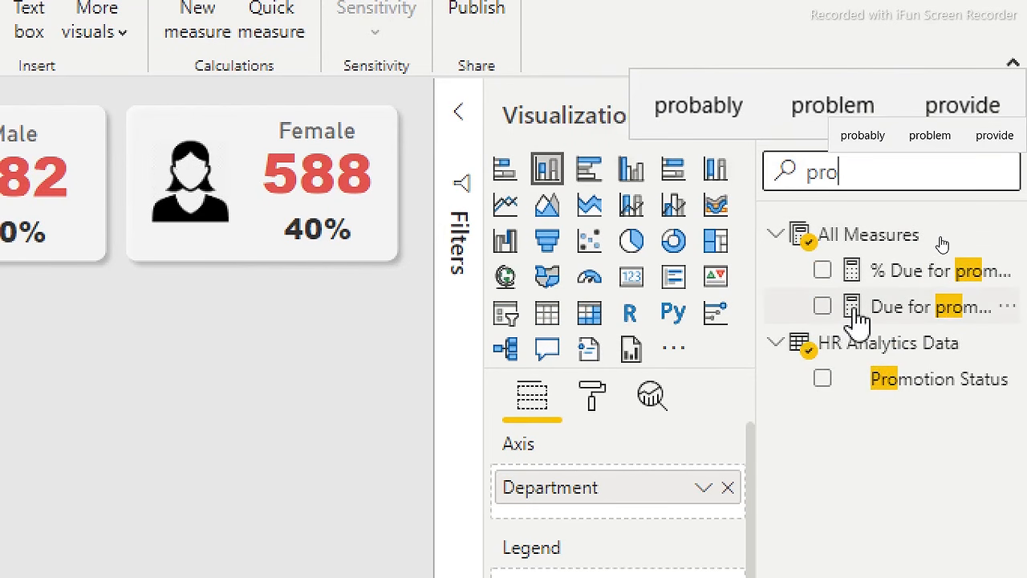
click(822, 306)
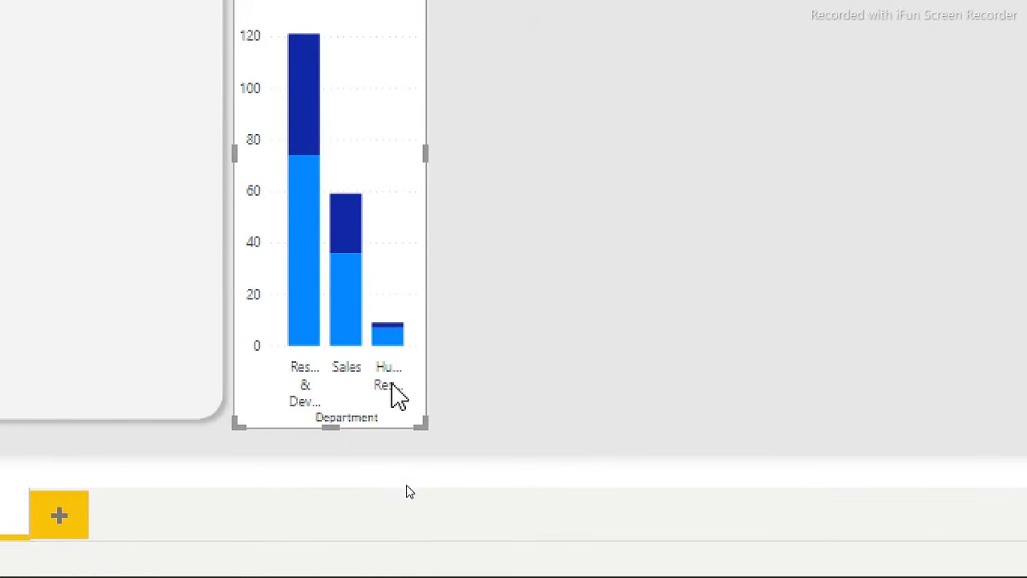
Move the department chart onto the tall background panel and widen it to the panel's width.
drag(420, 424, 471, 419)
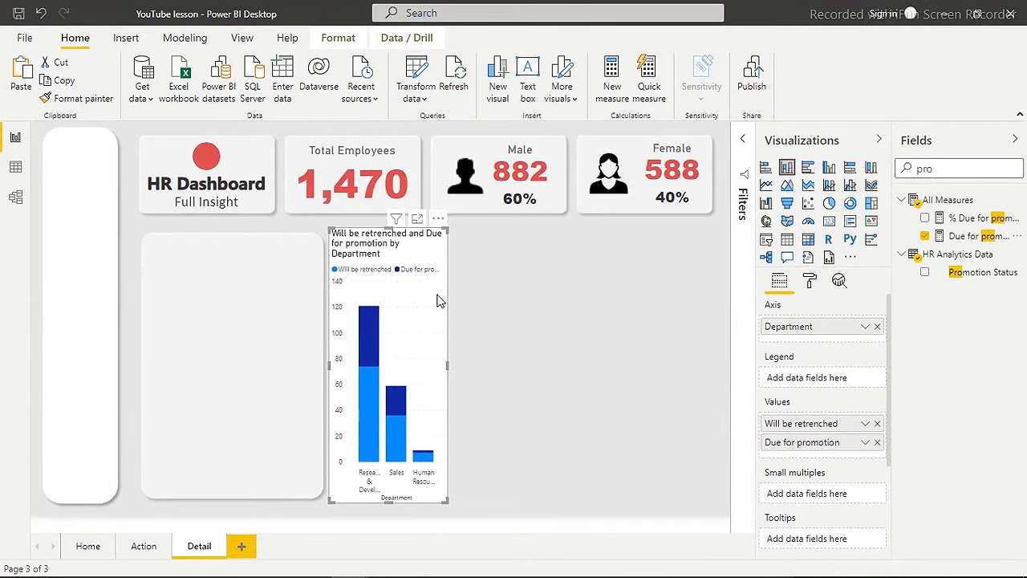
drag(450, 308, 269, 300)
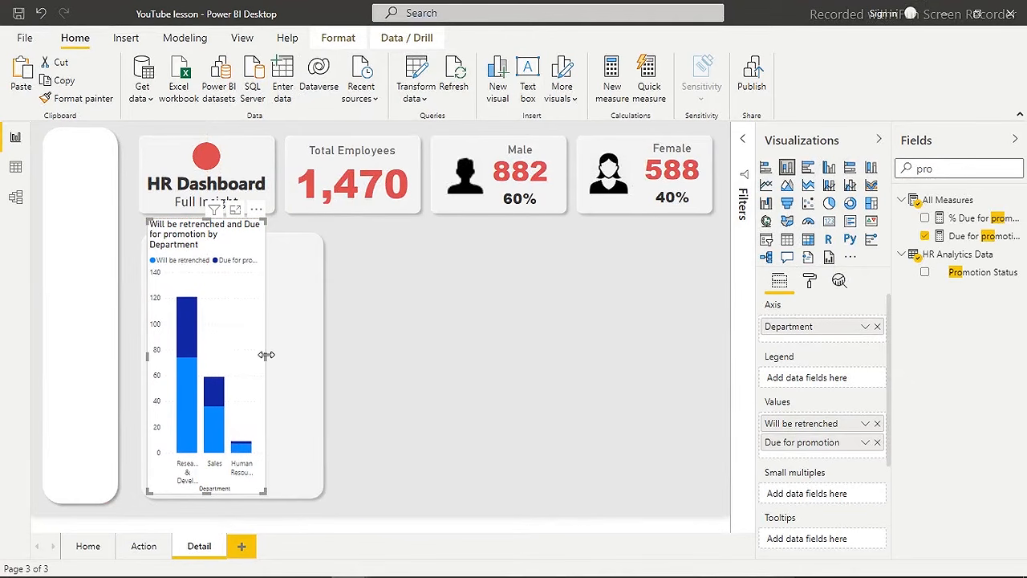
drag(266, 353, 320, 355)
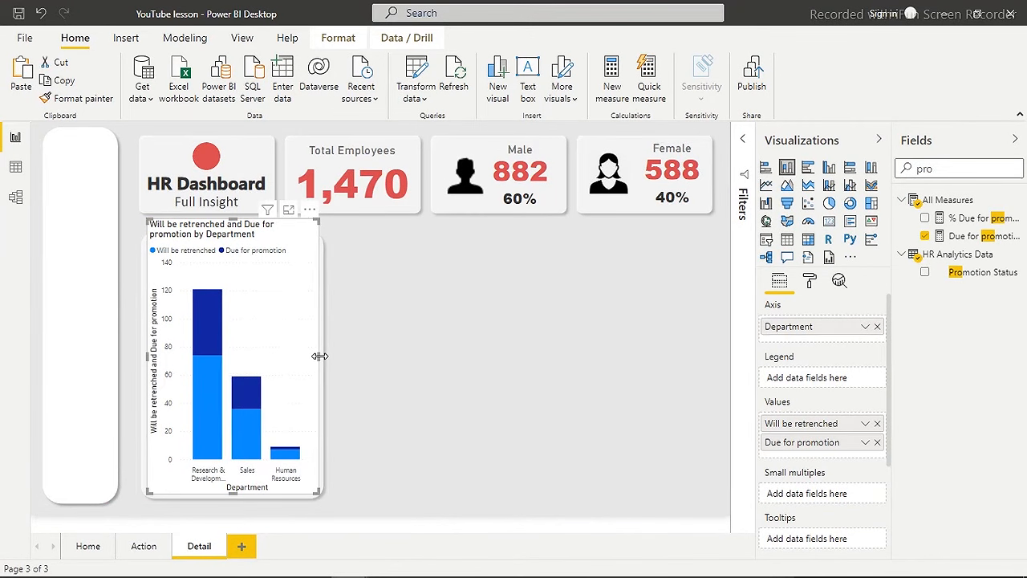
drag(323, 358, 324, 355)
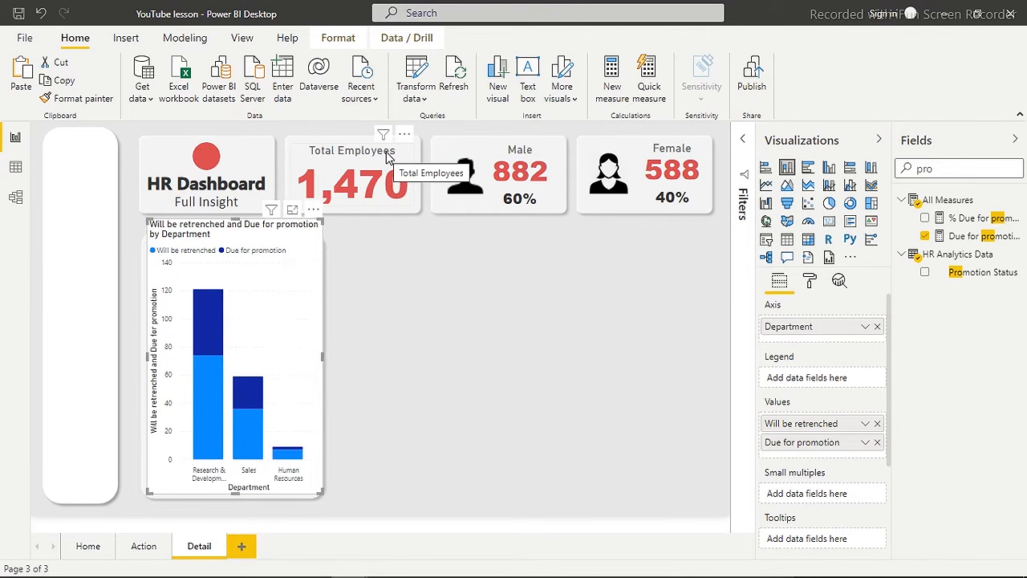
Set the chart's data colors to red for Will be retrenched and light pink for Due for promotion.
click(810, 281)
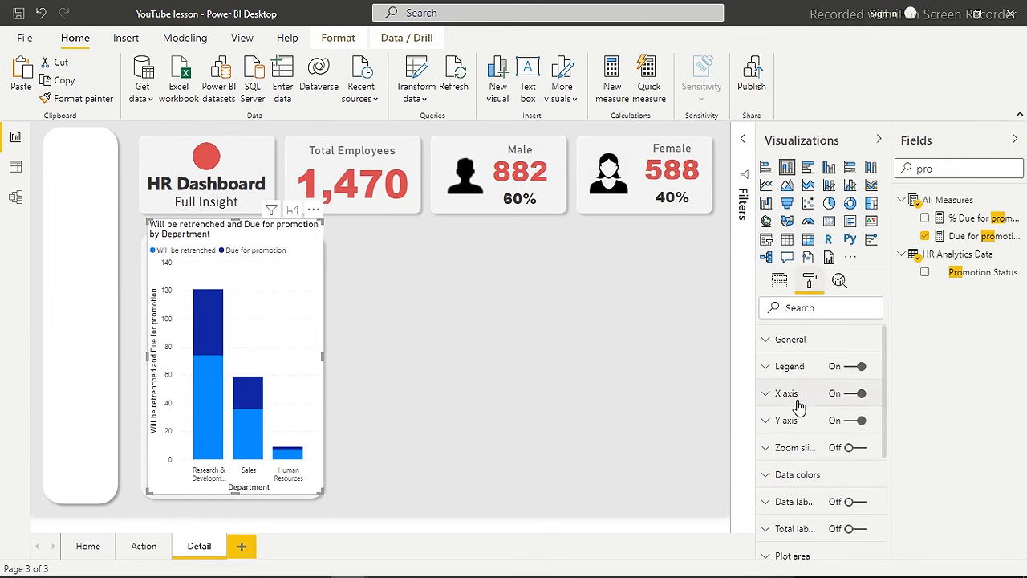
drag(886, 371, 884, 424)
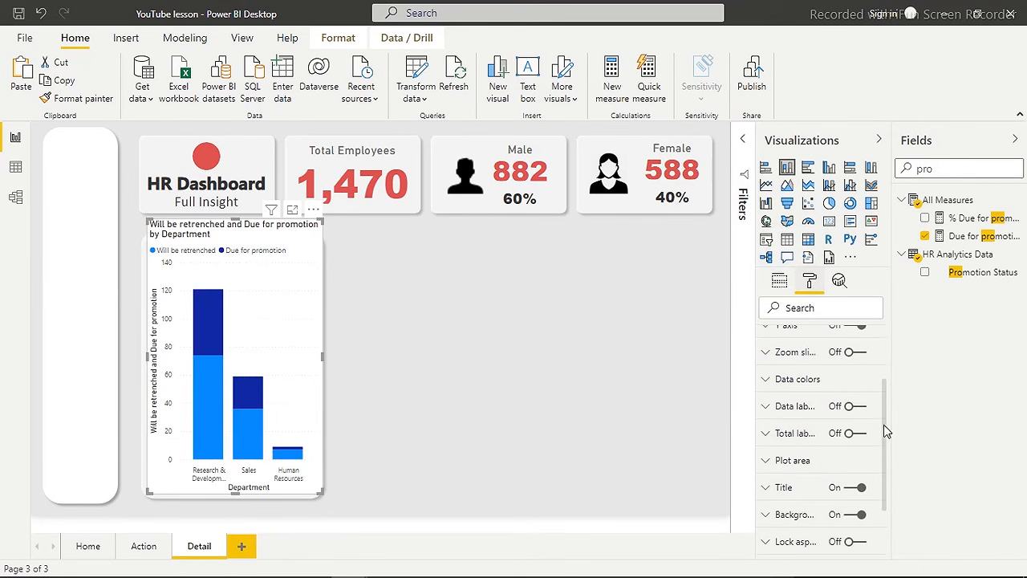
click(813, 386)
click(792, 427)
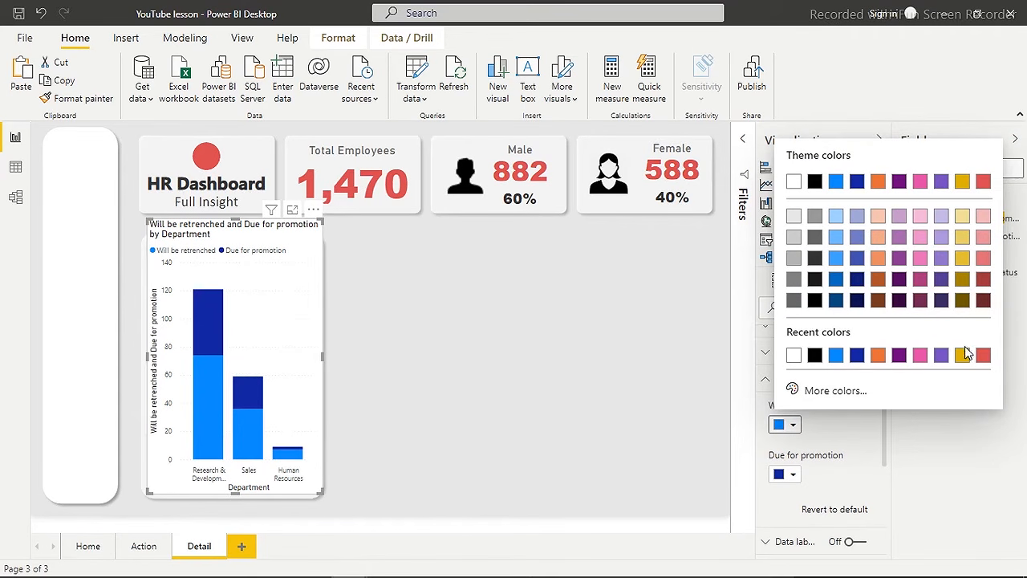
click(984, 183)
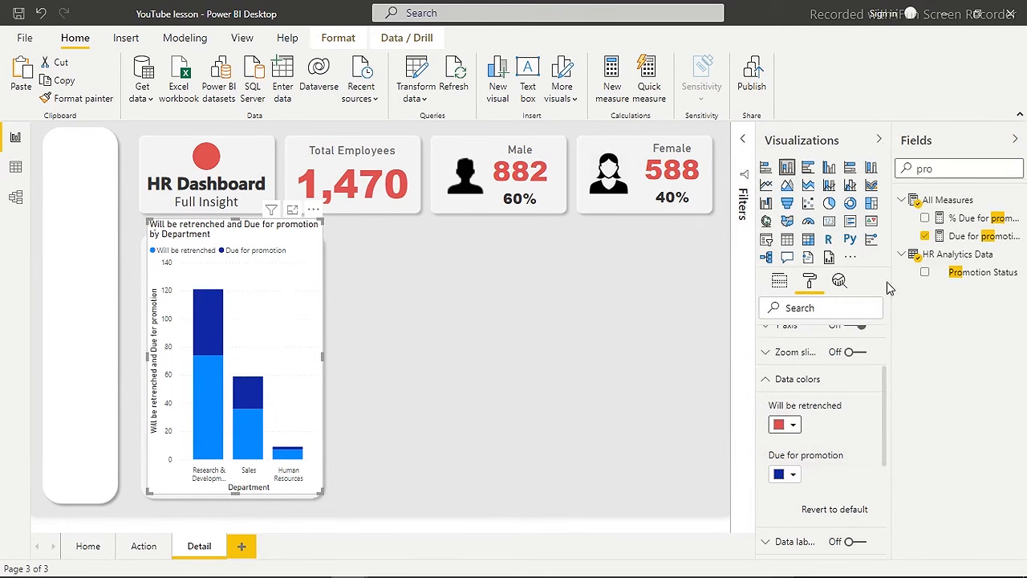
click(793, 428)
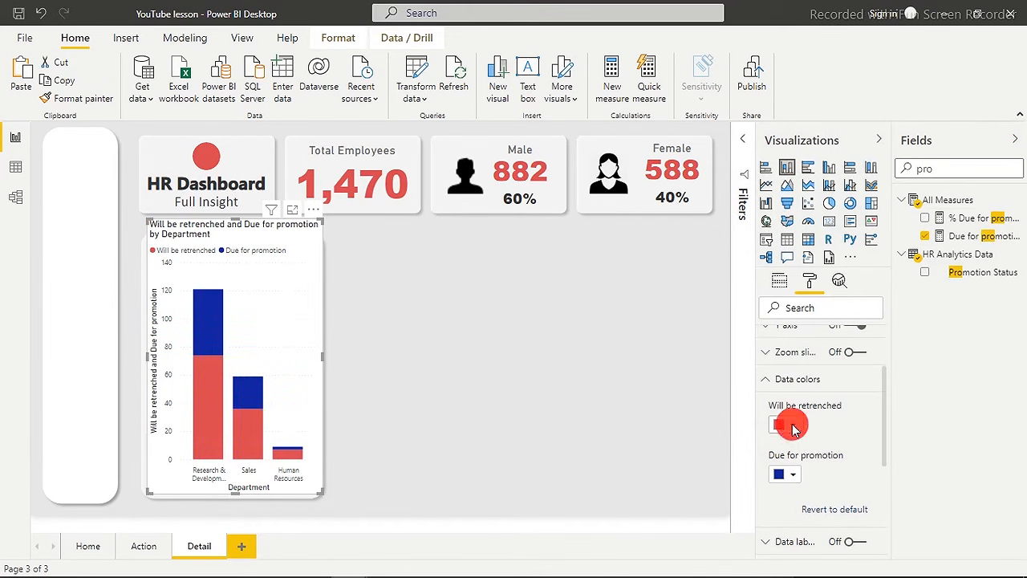
click(794, 428)
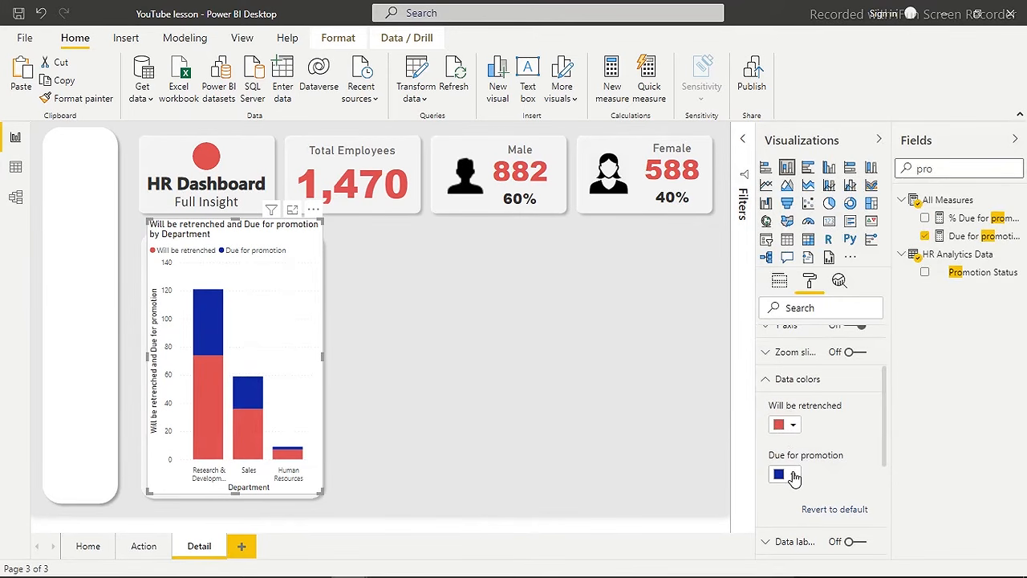
click(792, 476)
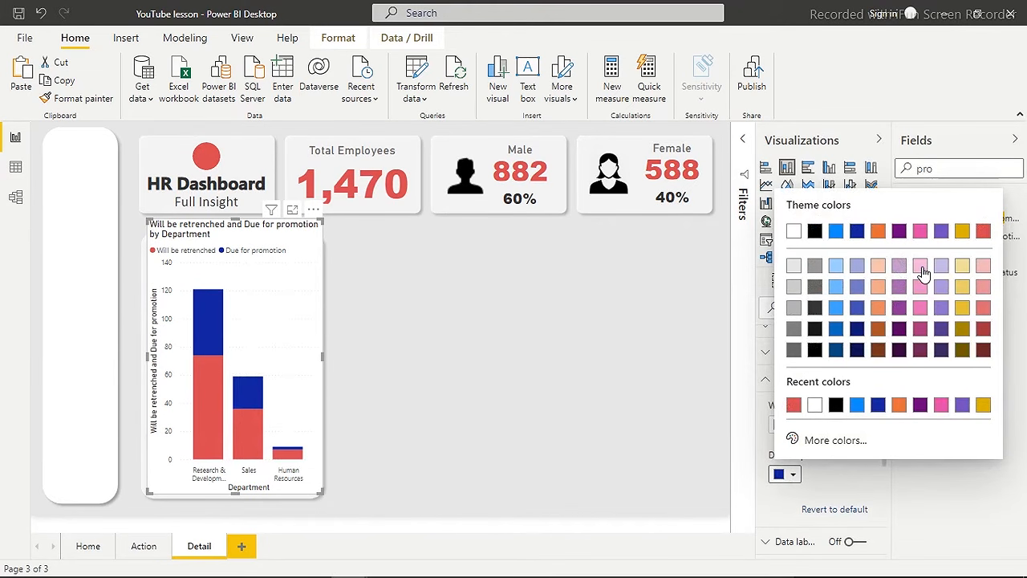
click(920, 267)
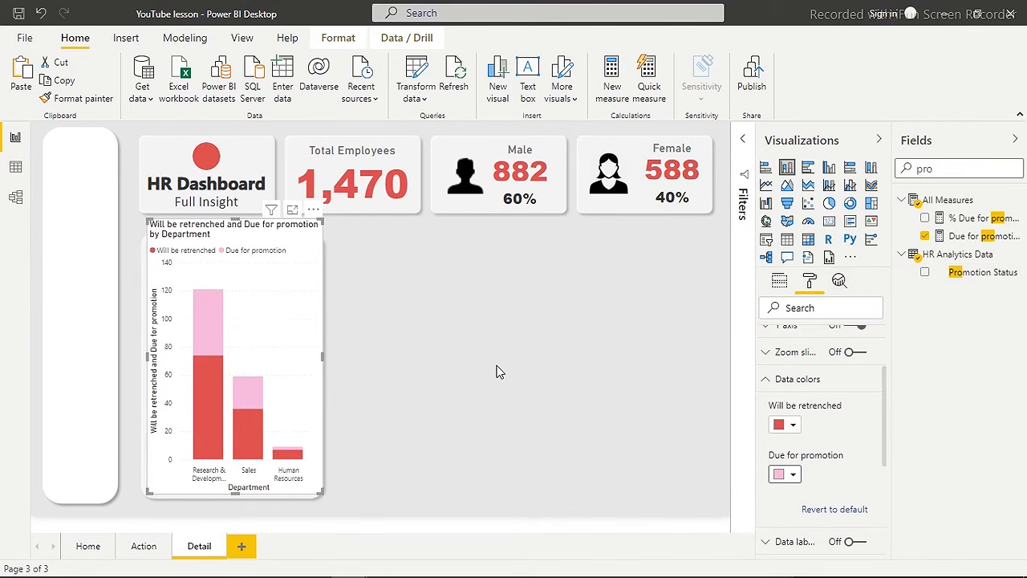
Change the Due for promotion data color in the department chart to dark blue.
click(793, 474)
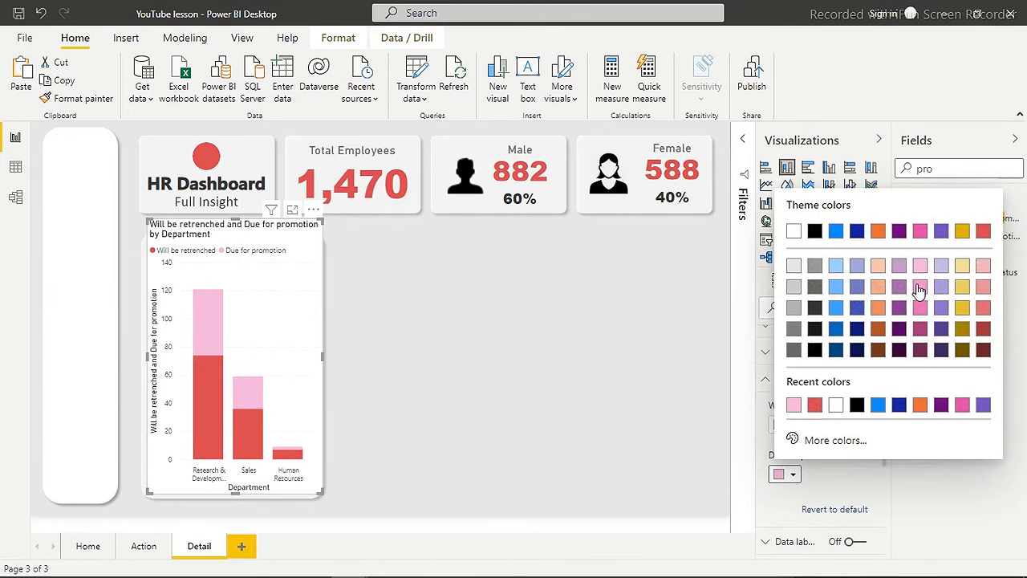
click(836, 291)
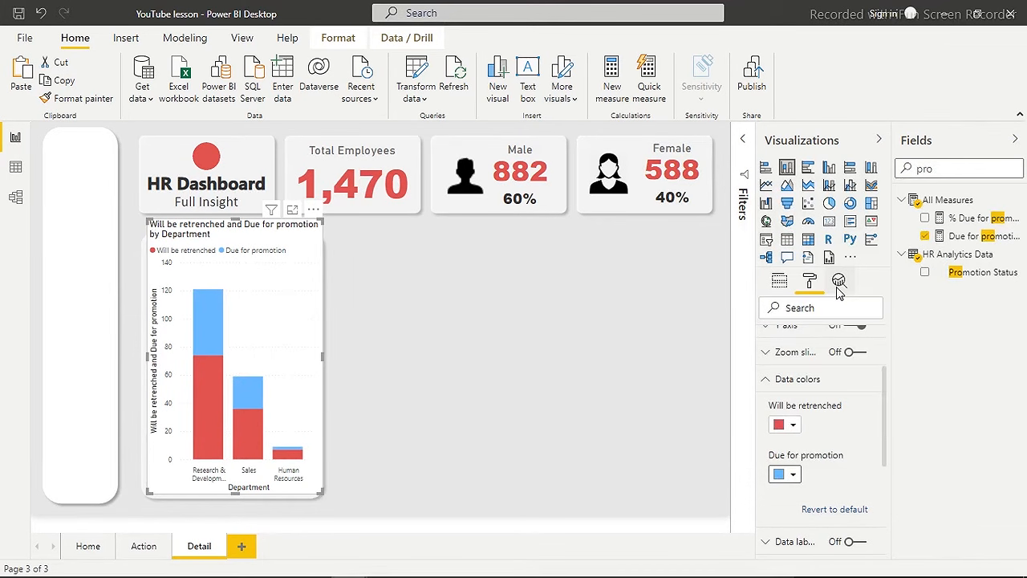
click(793, 475)
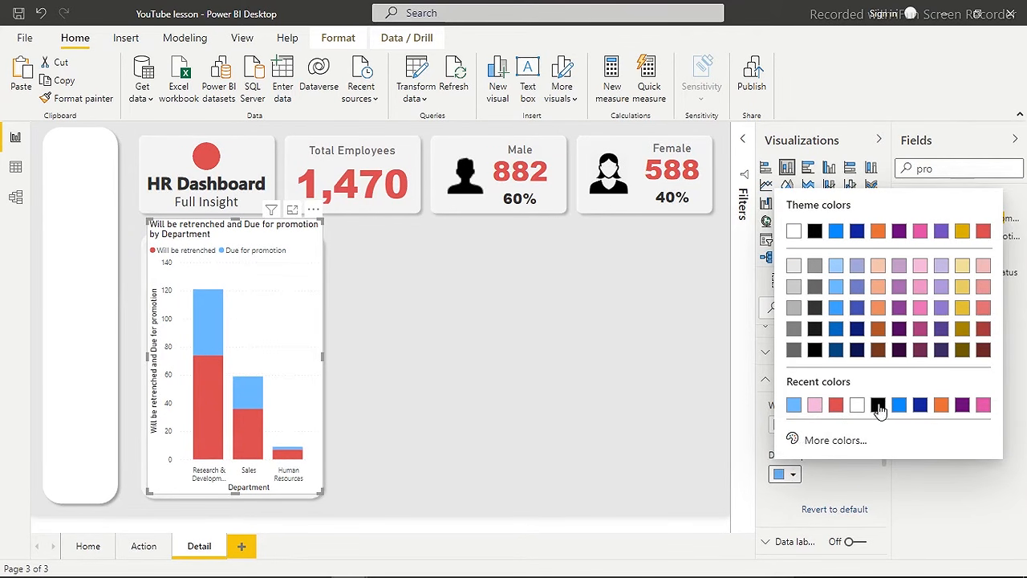
click(920, 405)
click(509, 391)
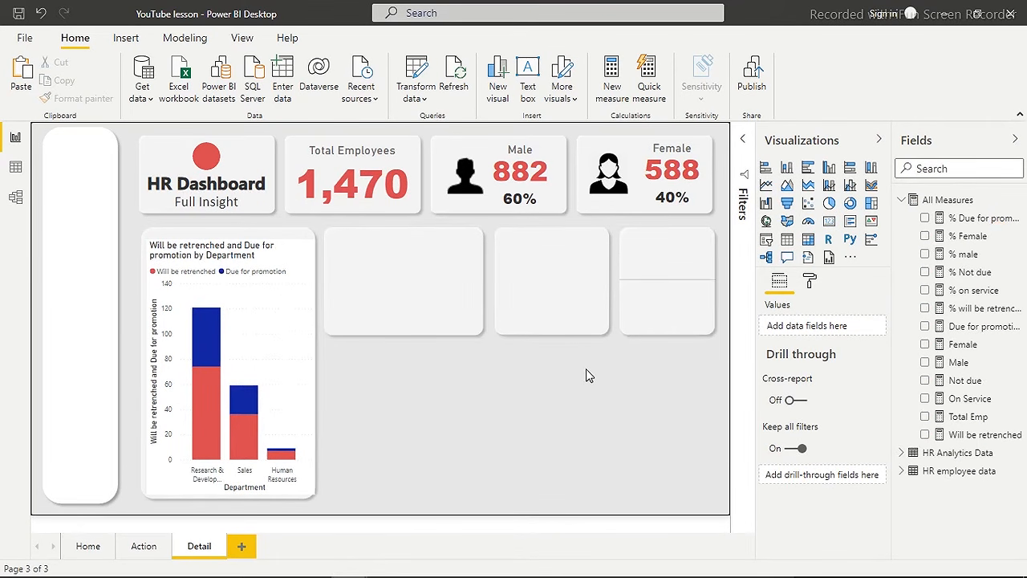
Search the fields for "jo" and create a table visual from the JobSatisfaction field on the Detail page.
click(937, 166)
text(jo)
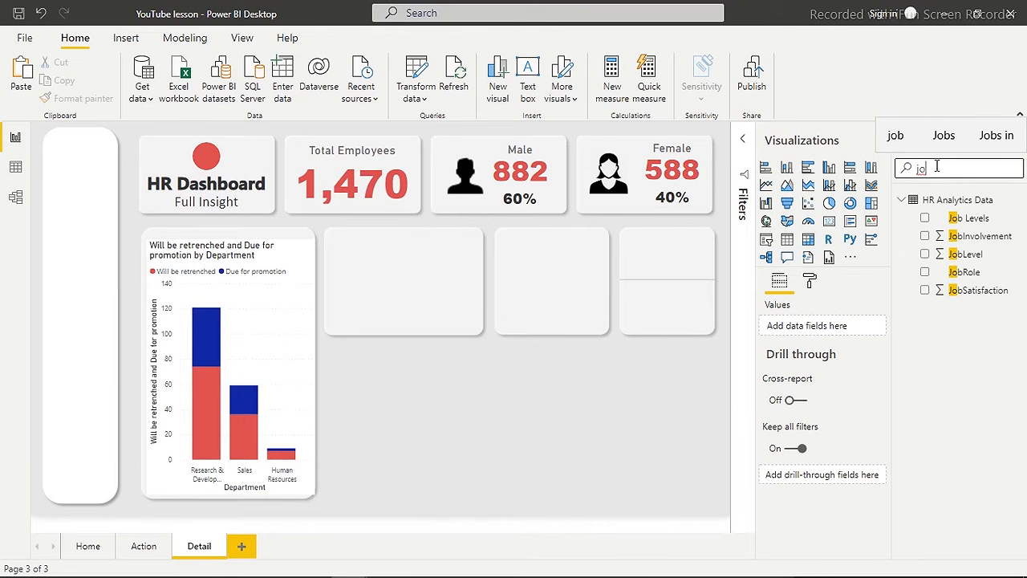
click(925, 290)
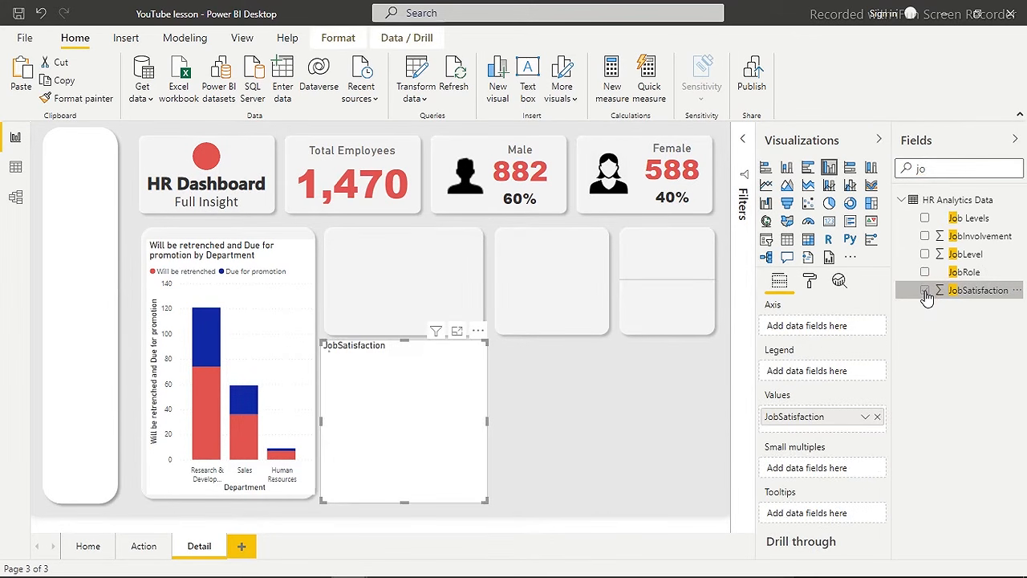
click(787, 241)
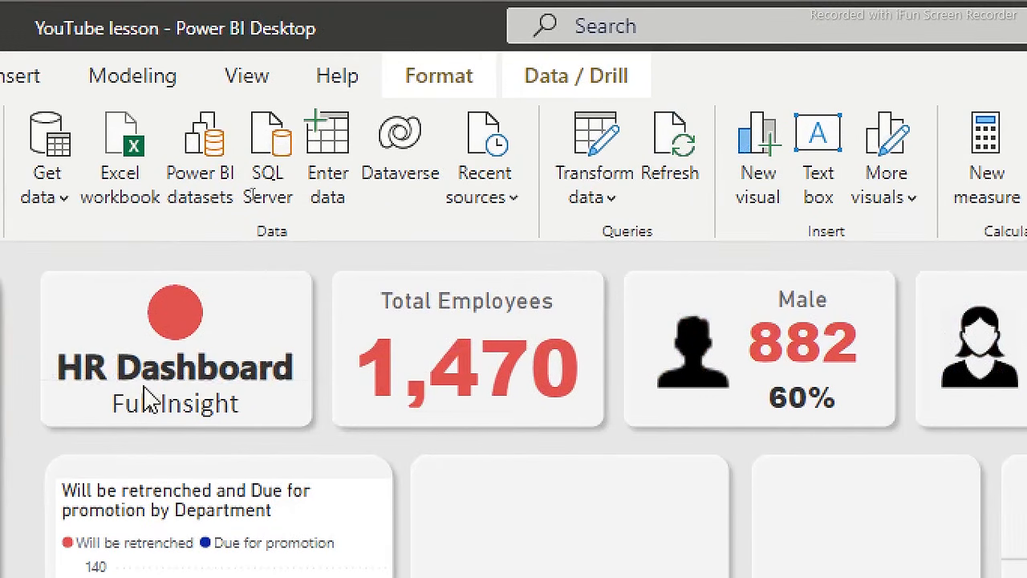
Open the Power Query Editor and examine the distinct values of the JobSatisfaction column in HR Analytics Data.
click(595, 138)
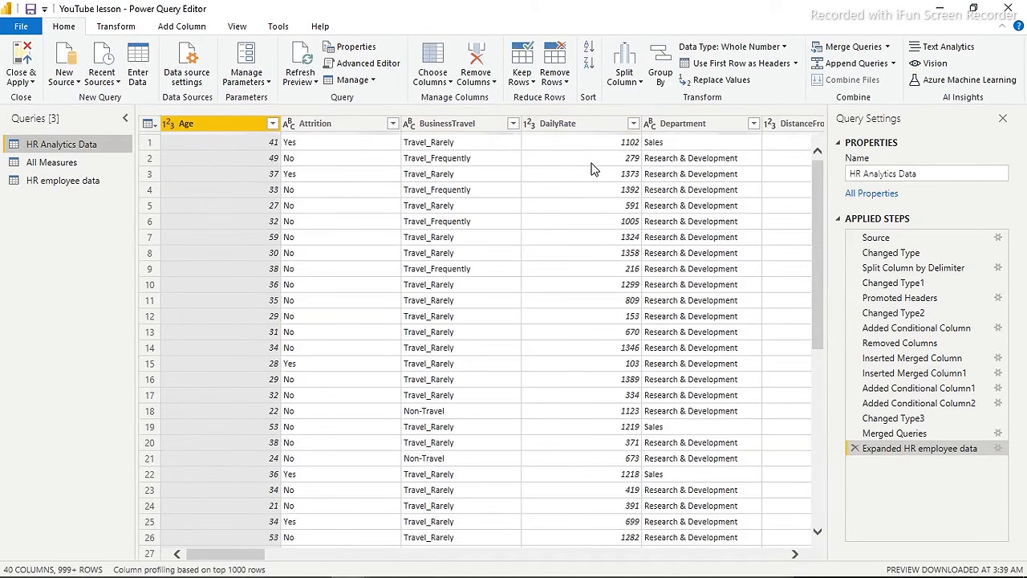
drag(239, 559, 447, 556)
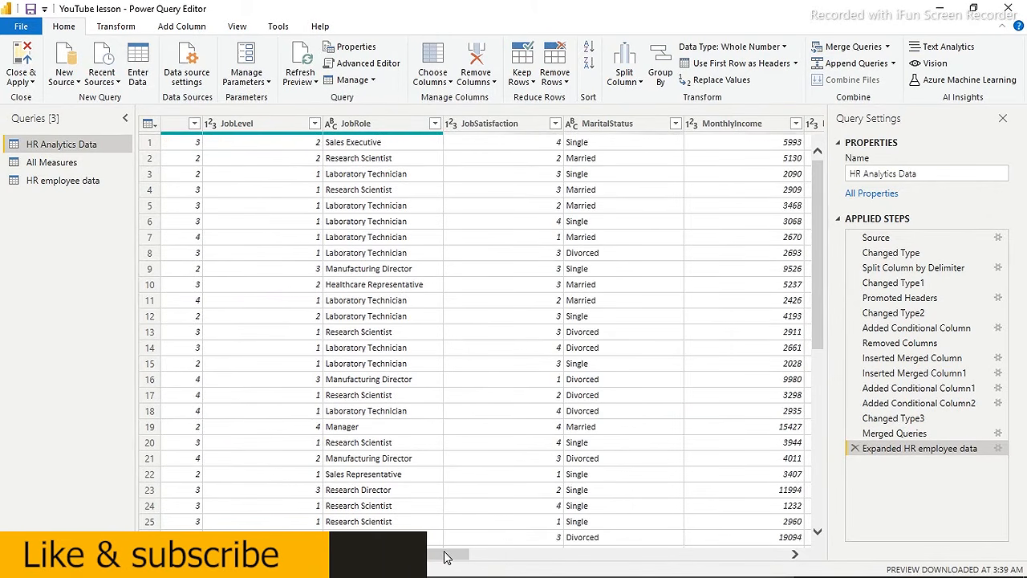
click(480, 122)
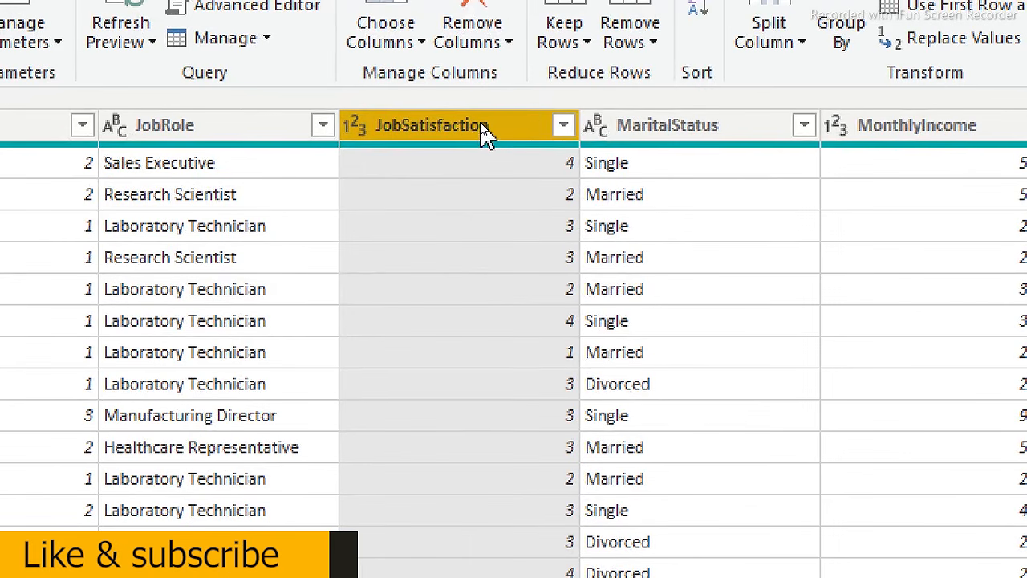
click(564, 129)
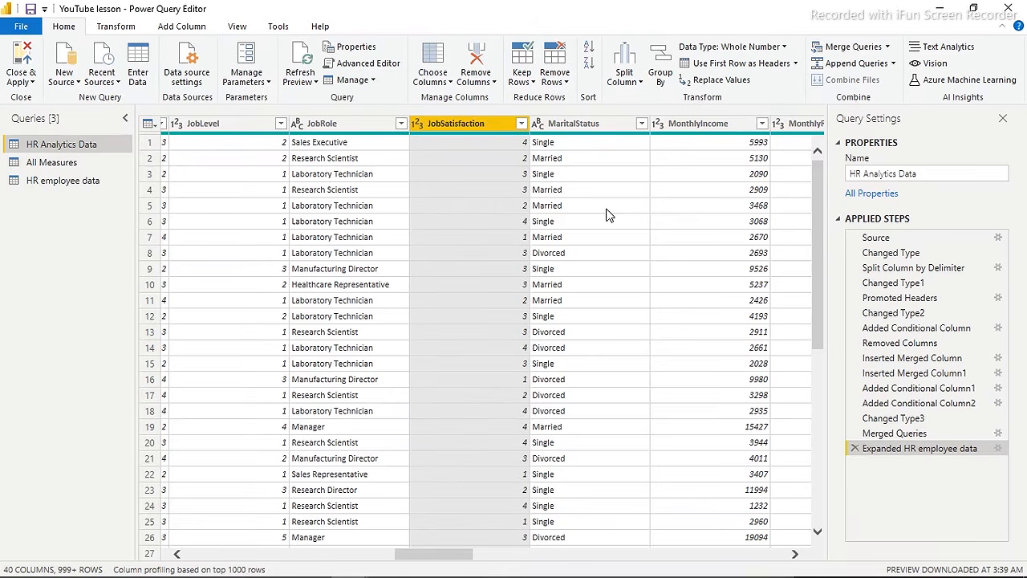
Start a conditional column whose first clause outputs High if JobSatisfaction is less than or equal to 2.
click(179, 28)
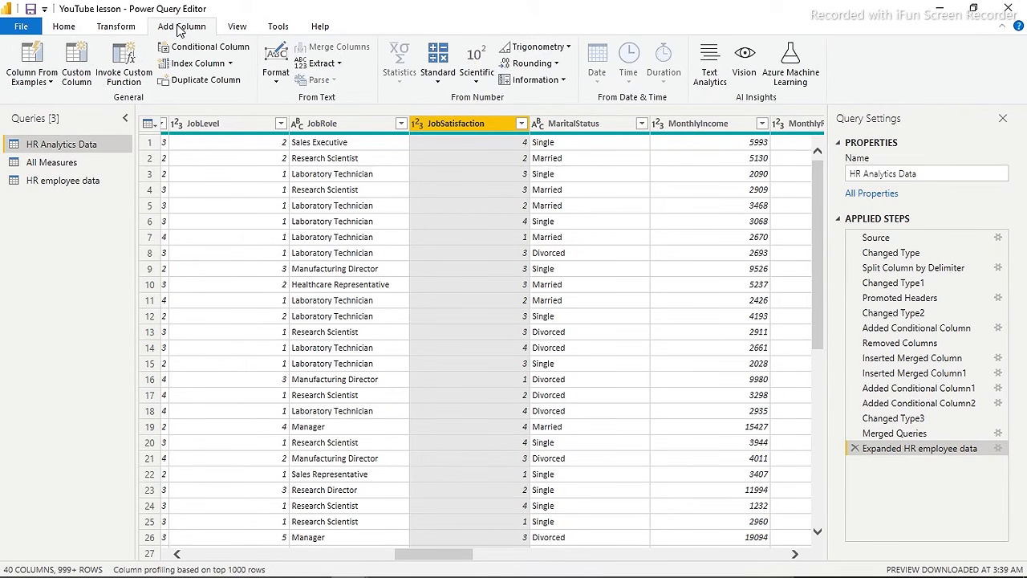
click(209, 50)
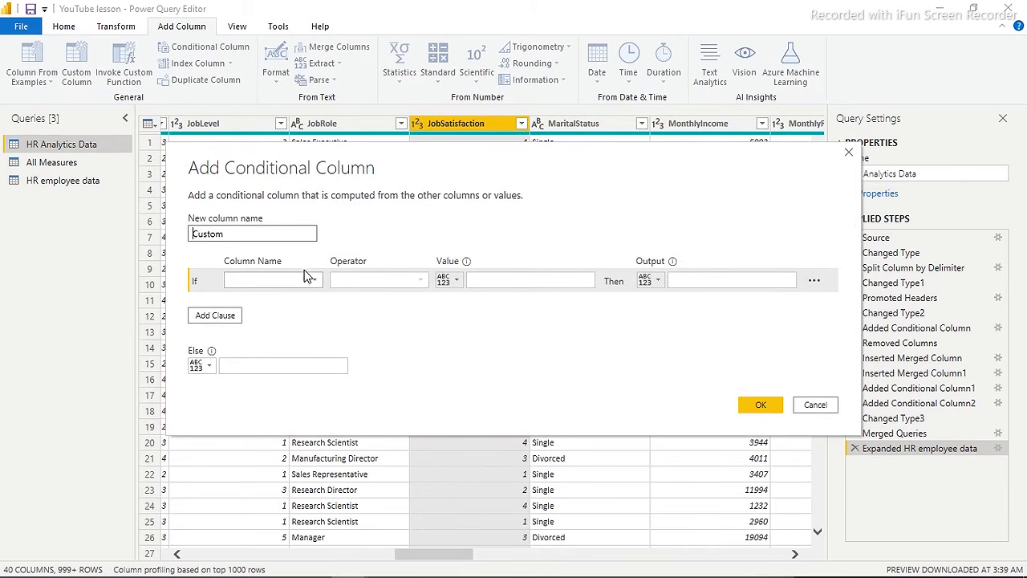
click(309, 279)
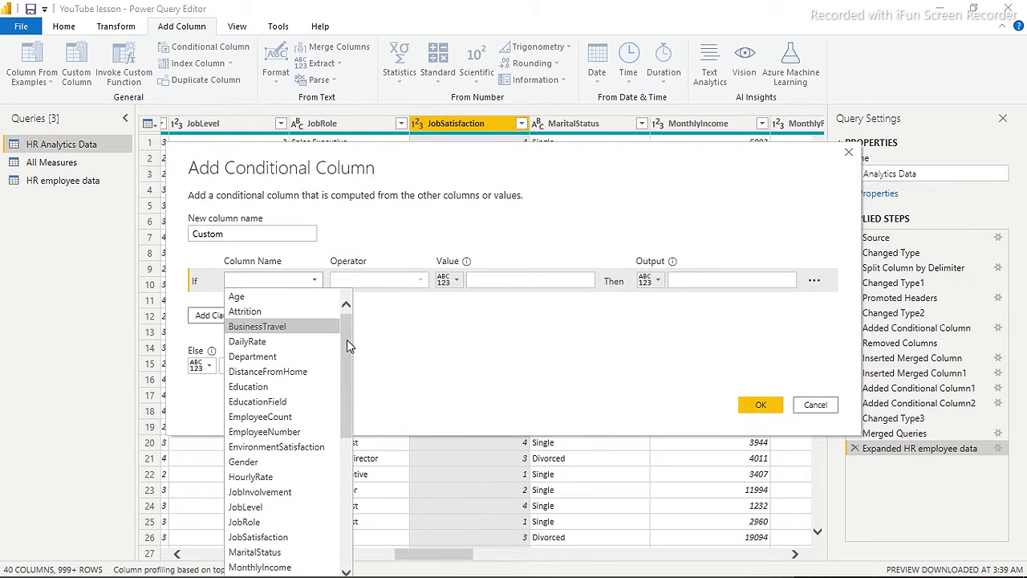
scroll(346, 383, down, 3)
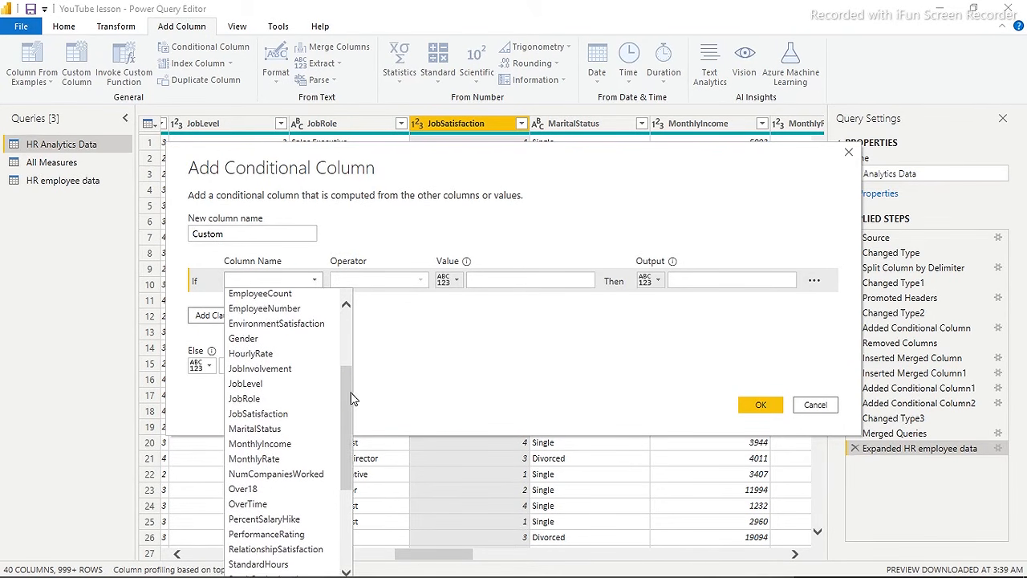
click(291, 413)
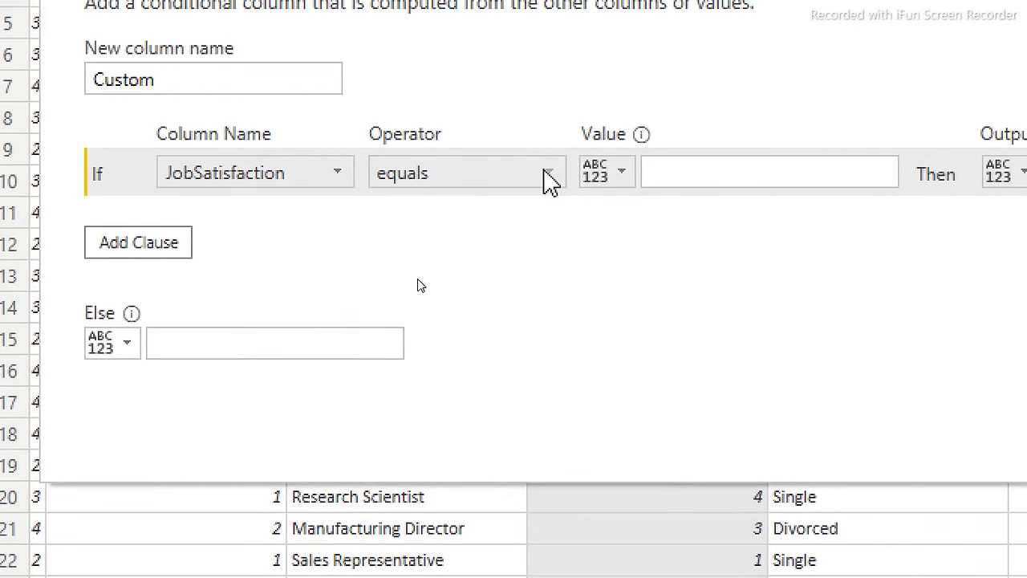
click(550, 178)
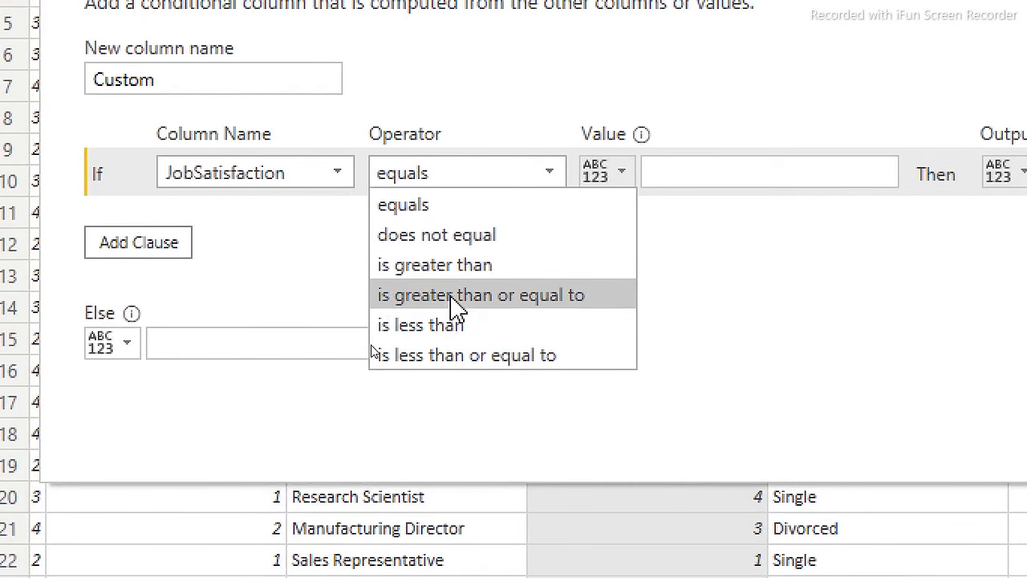
click(458, 356)
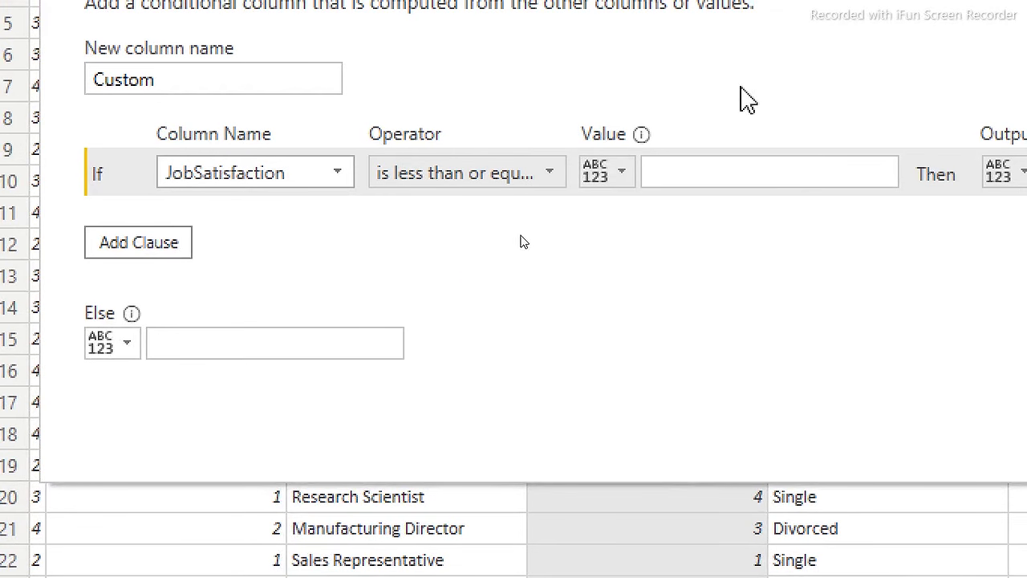
click(695, 167)
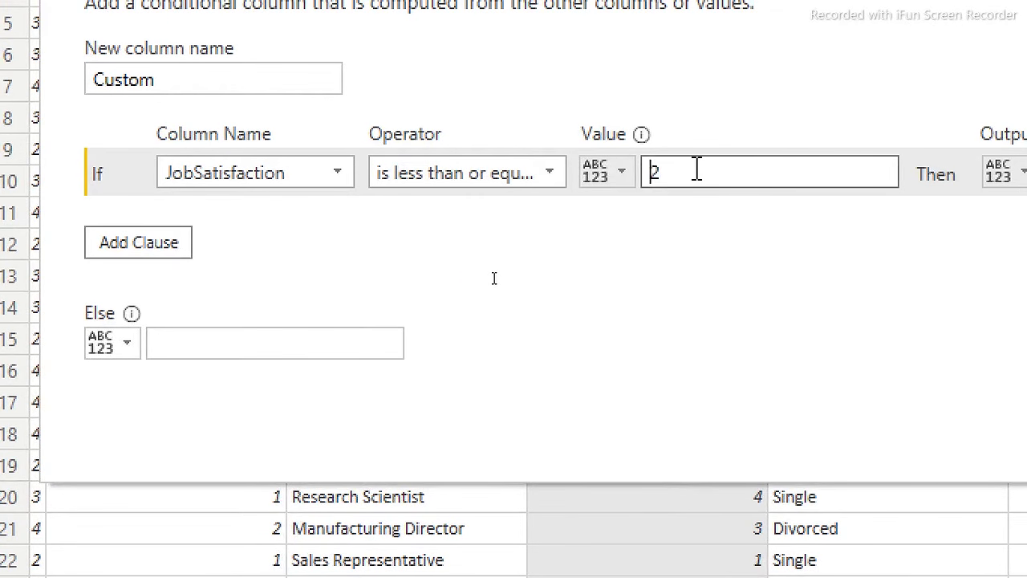
text(2)
click(777, 178)
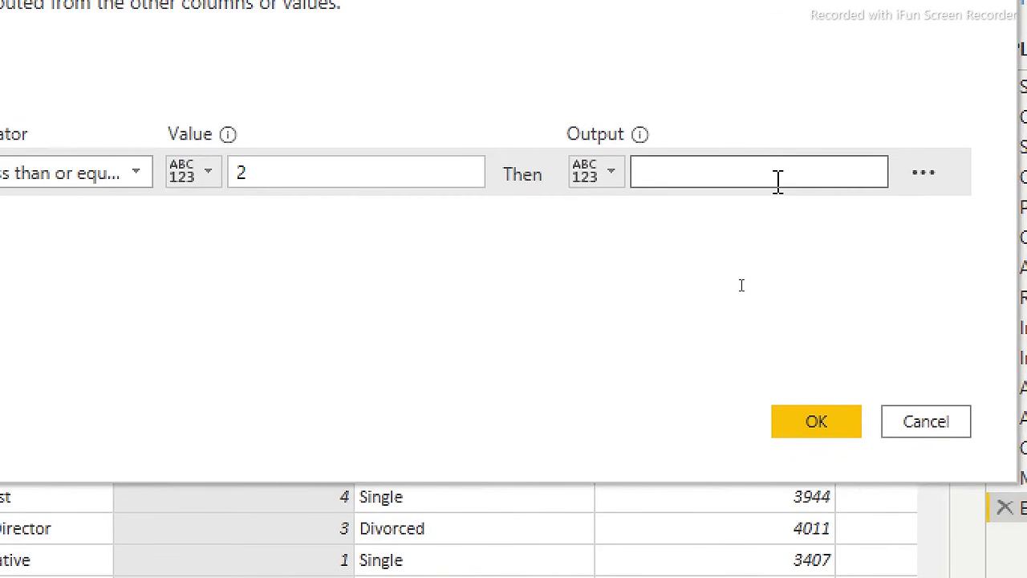
text(High)
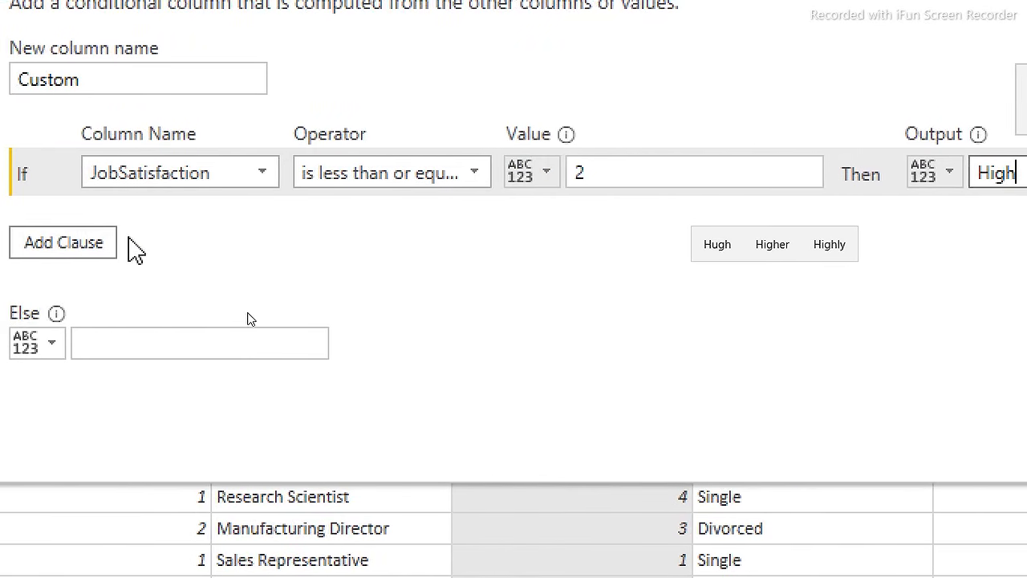
Add an else-if clause to the conditional column that outputs Medium if JobSatisfaction equals 3.
click(66, 245)
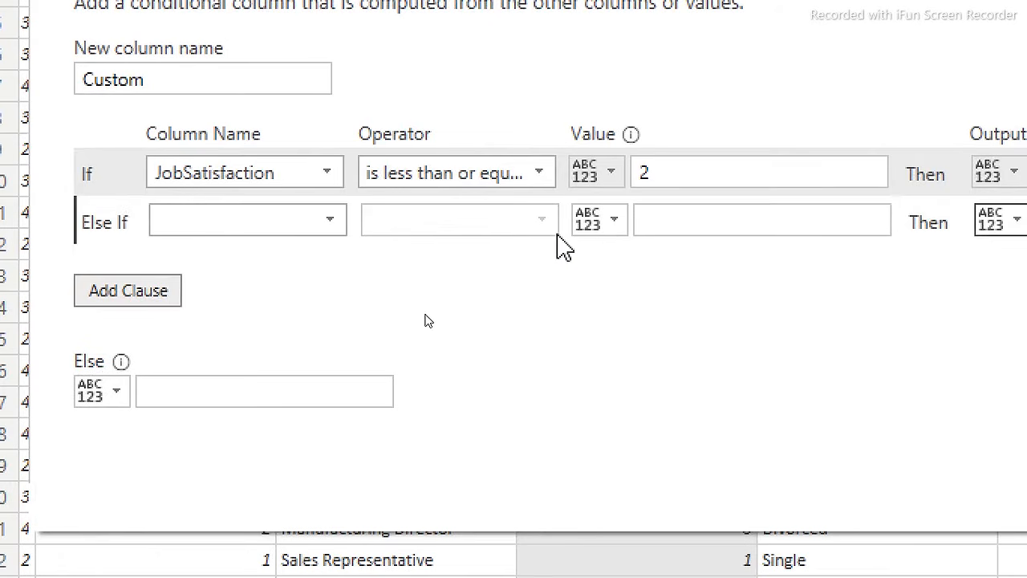
click(291, 221)
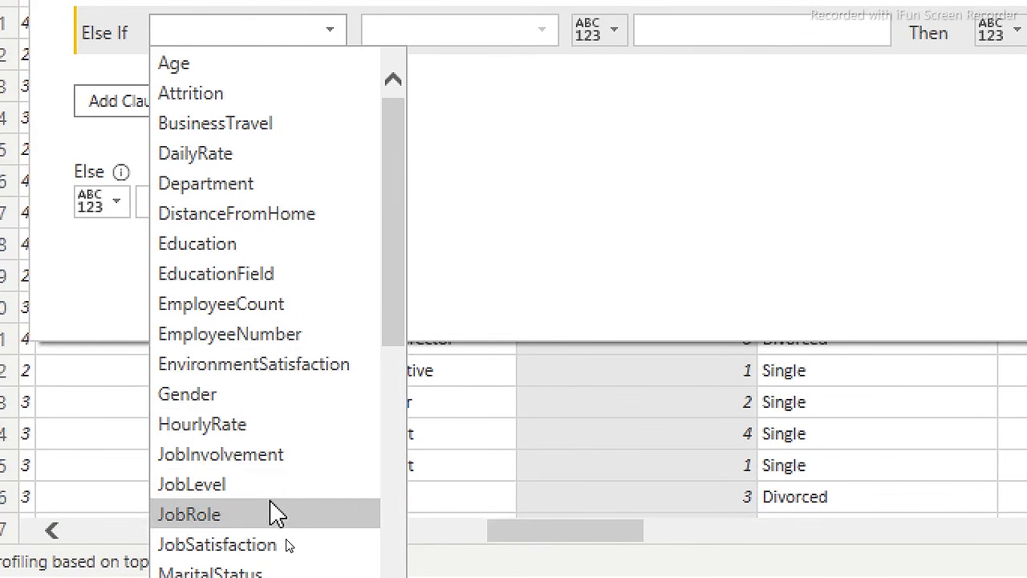
click(265, 548)
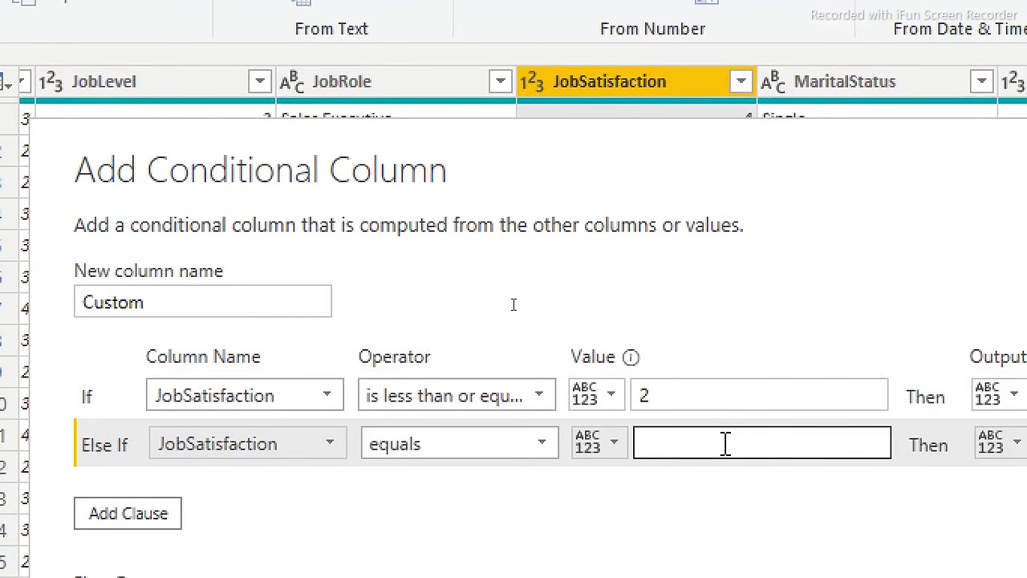
click(724, 525)
text(3)
click(735, 440)
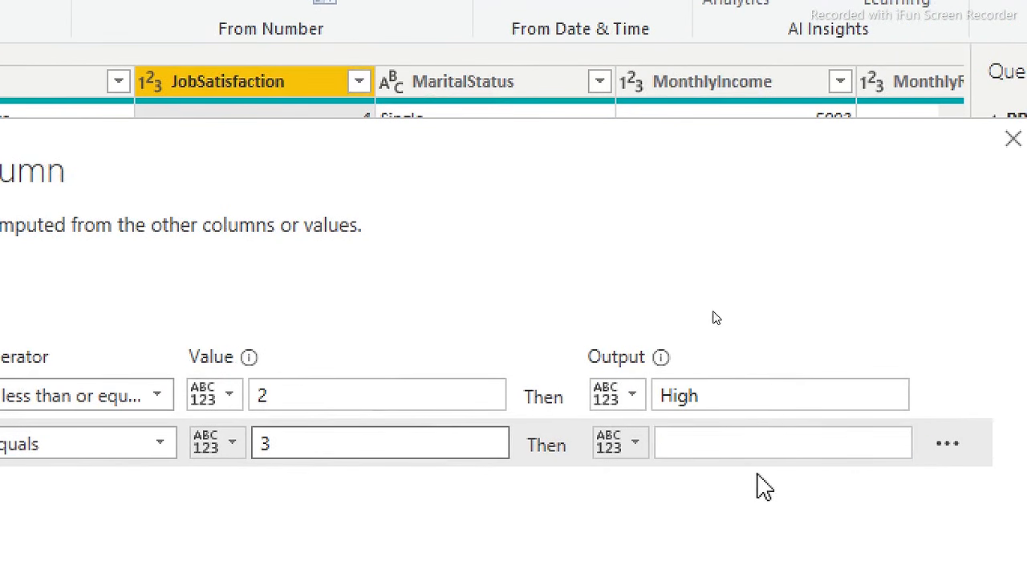
text(Medium)
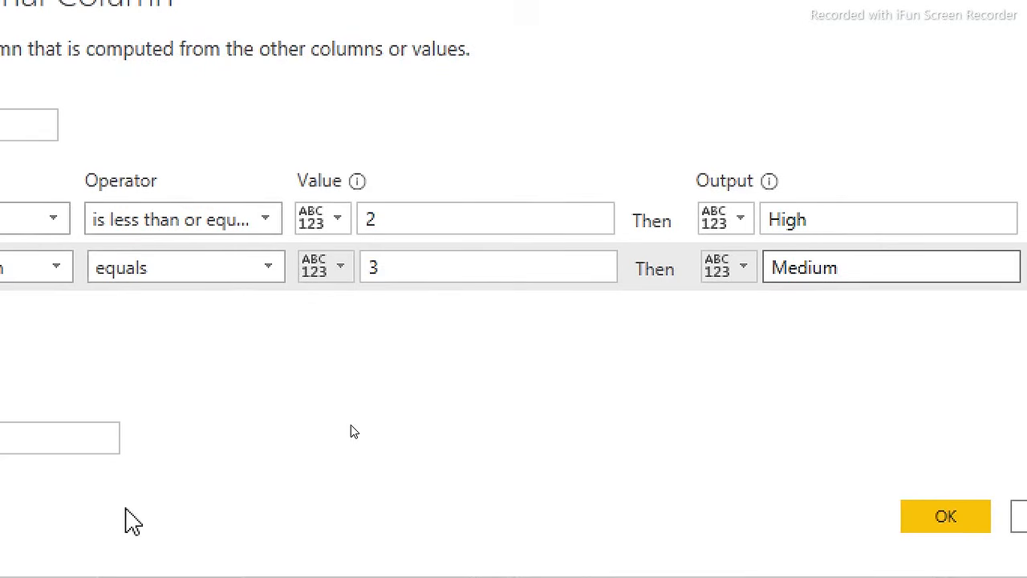
Set the conditional column's else output to Low and create the column.
click(132, 435)
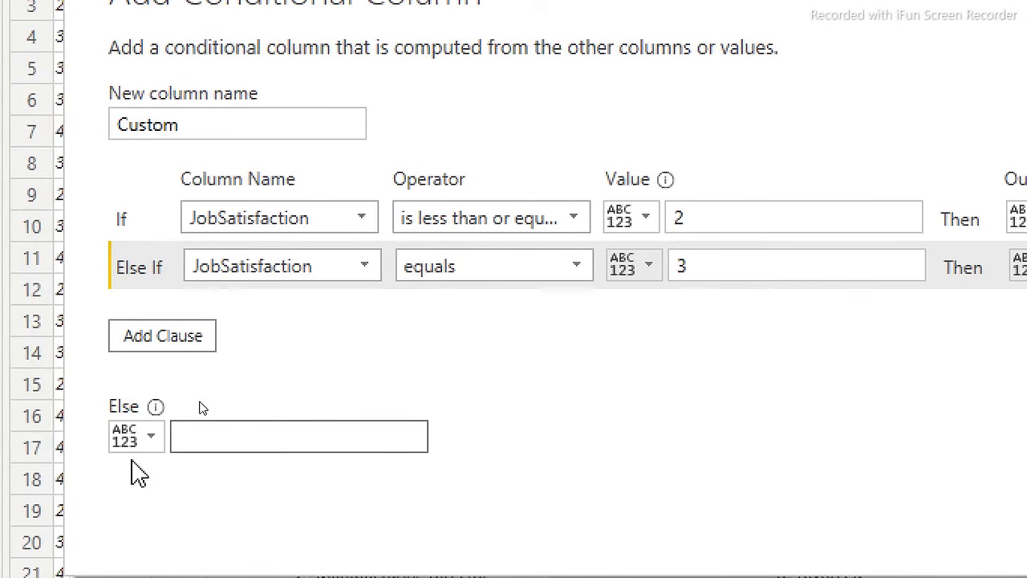
text(Low)
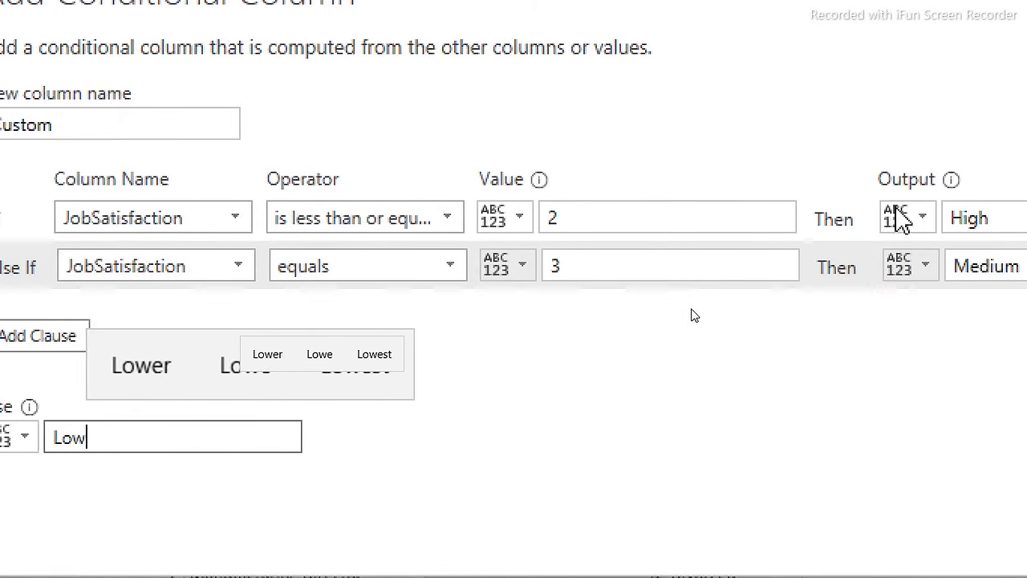
click(897, 499)
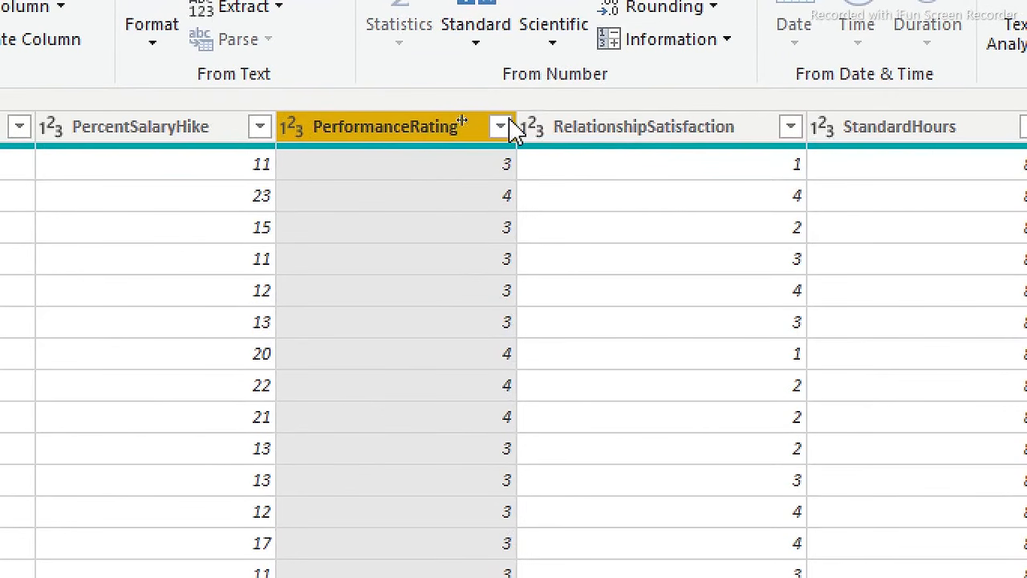
Check the distinct PerformanceRating values and start a conditional column that outputs High Rating if PerformanceRating equals 3.
click(498, 129)
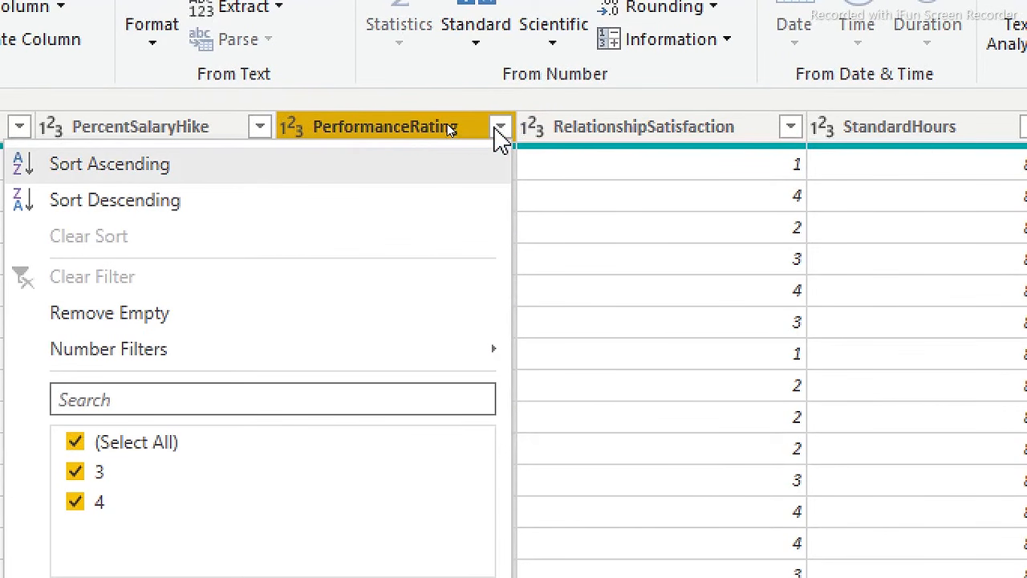
click(497, 130)
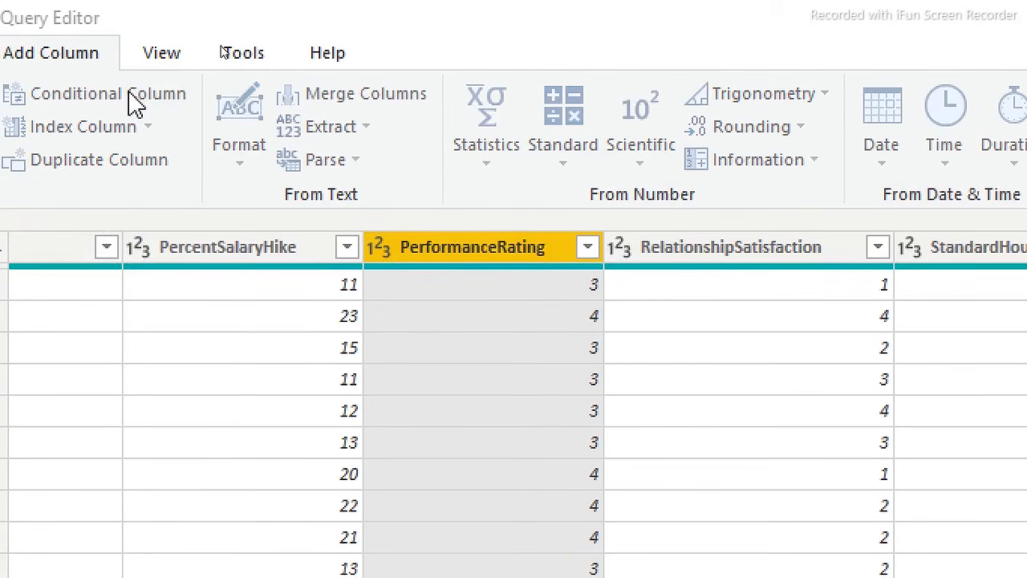
click(135, 102)
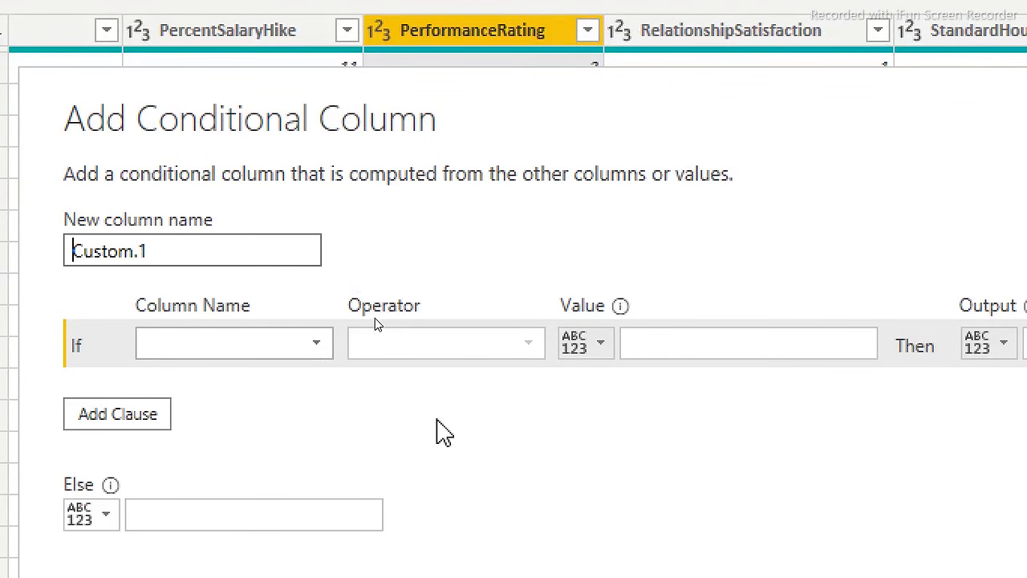
click(293, 345)
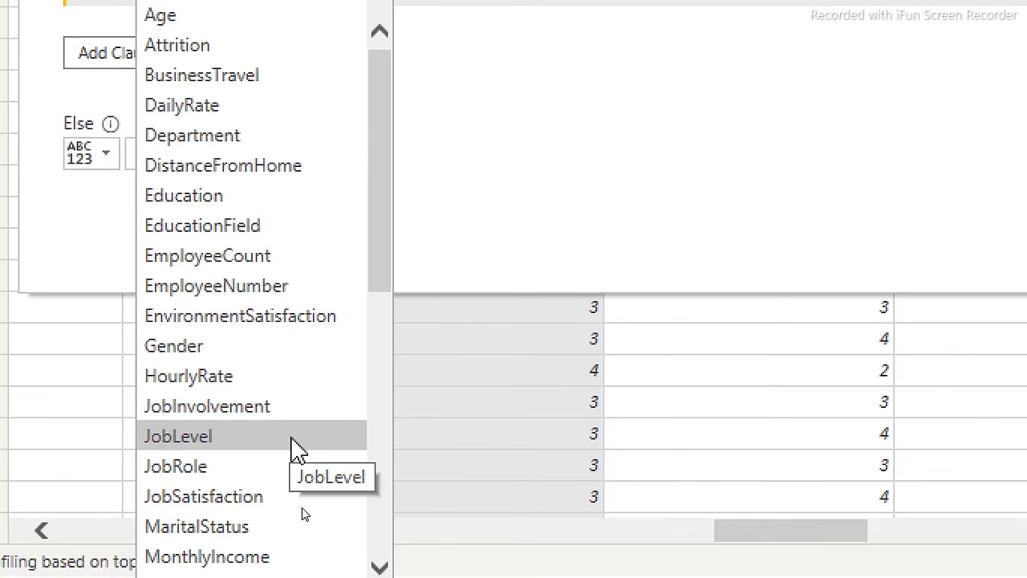
scroll(292, 437, down, 4)
click(240, 364)
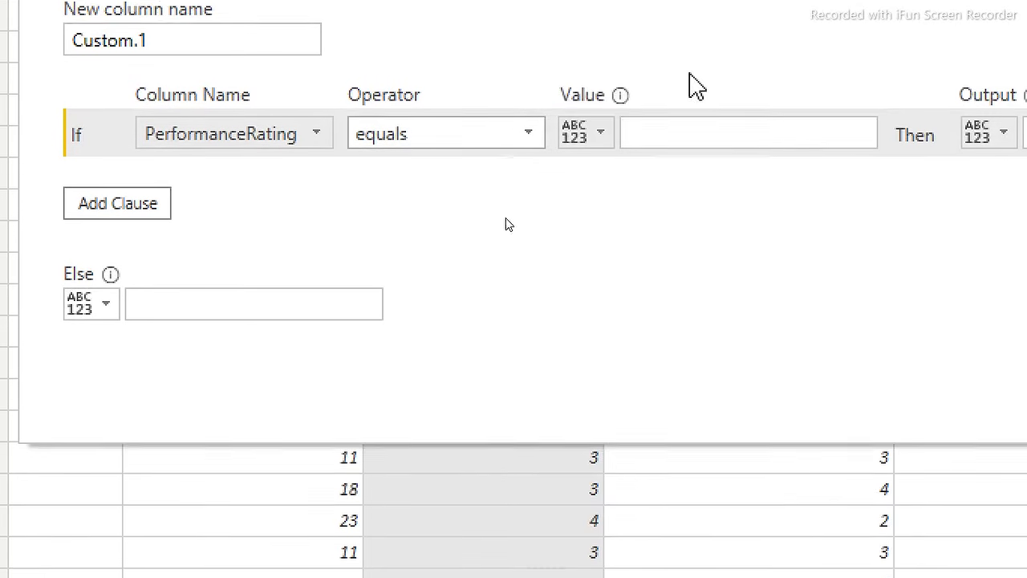
click(703, 285)
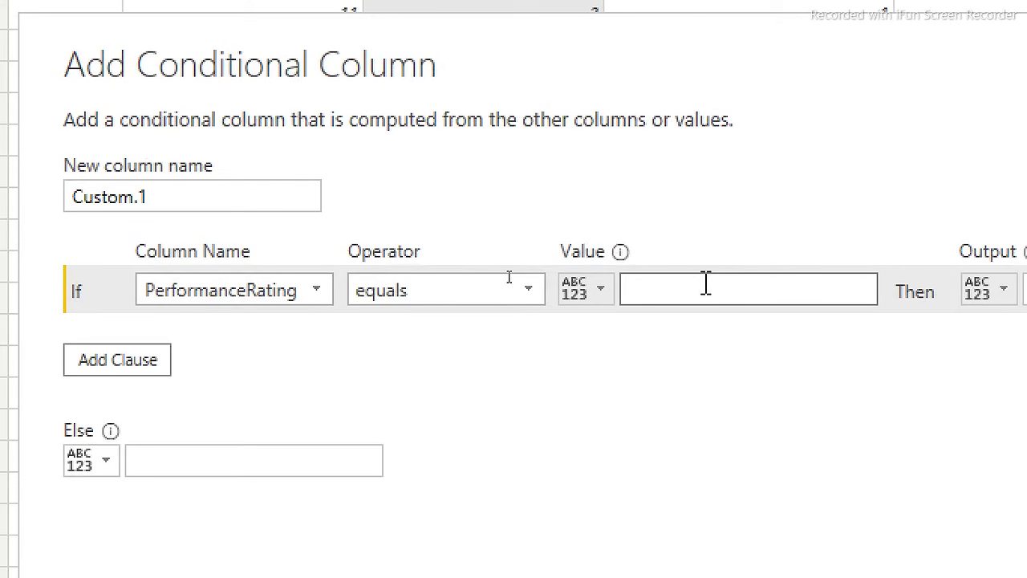
click(718, 275)
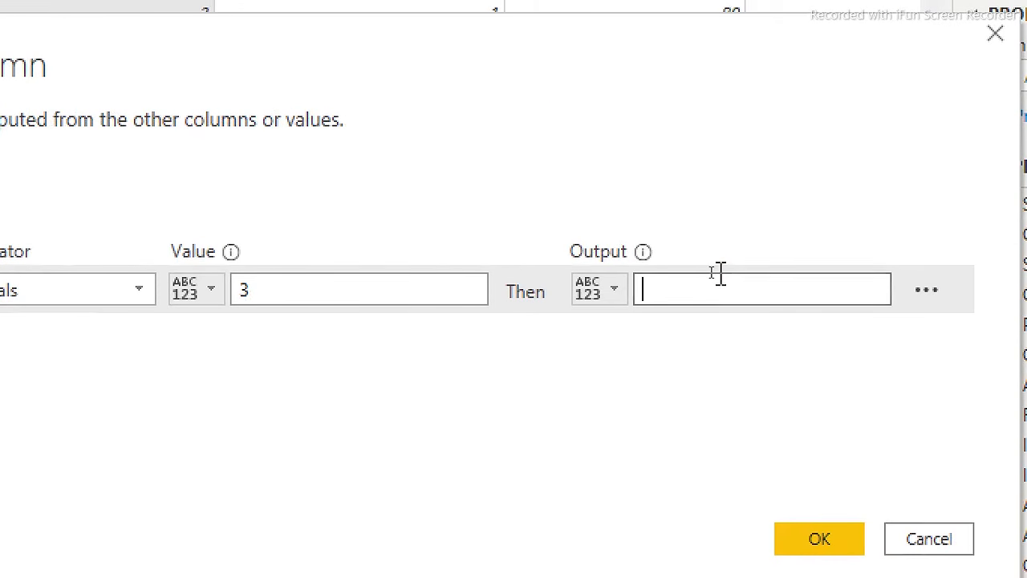
text(Hih)
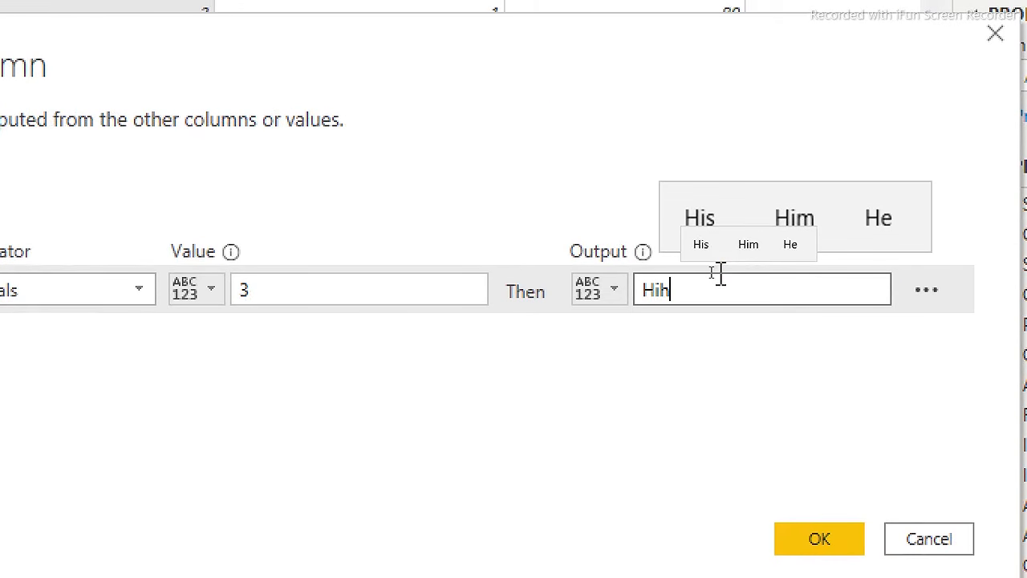
text(h)
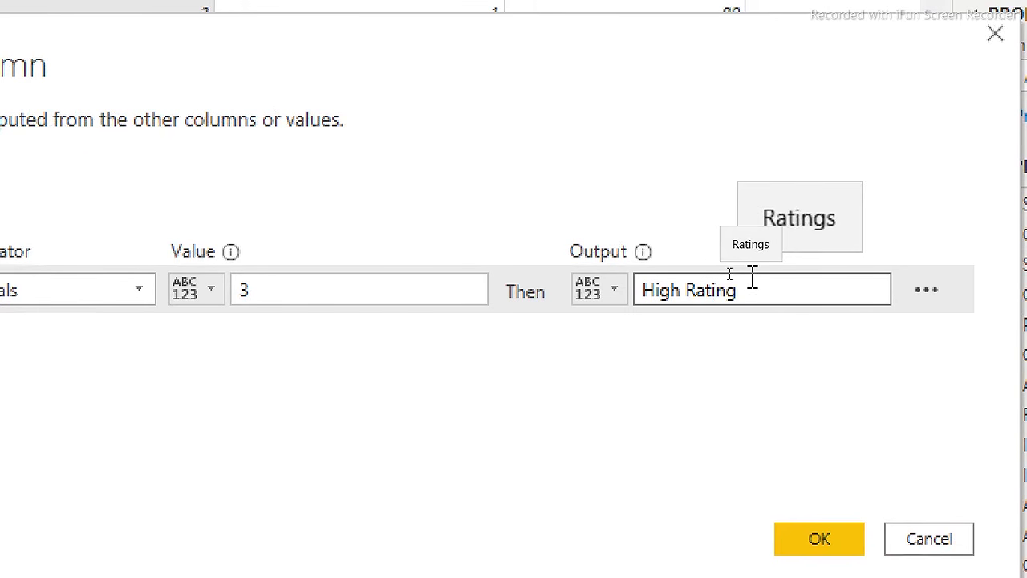
Complete the performance conditional column with the else output Low Rating and apply the query changes to the report.
key(ctrl+a)
key(ctrl+c)
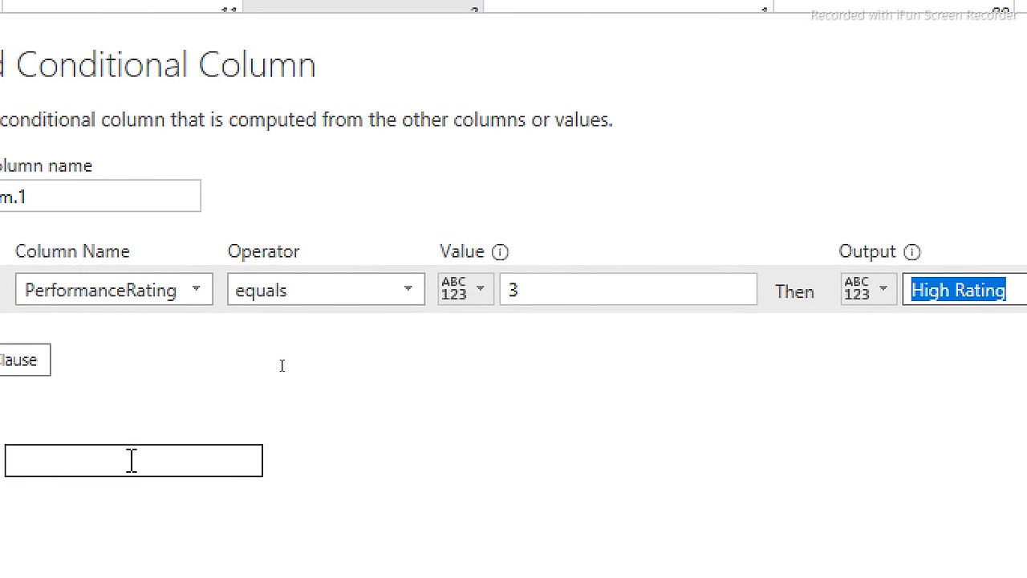
click(132, 459)
key(ctrl+v)
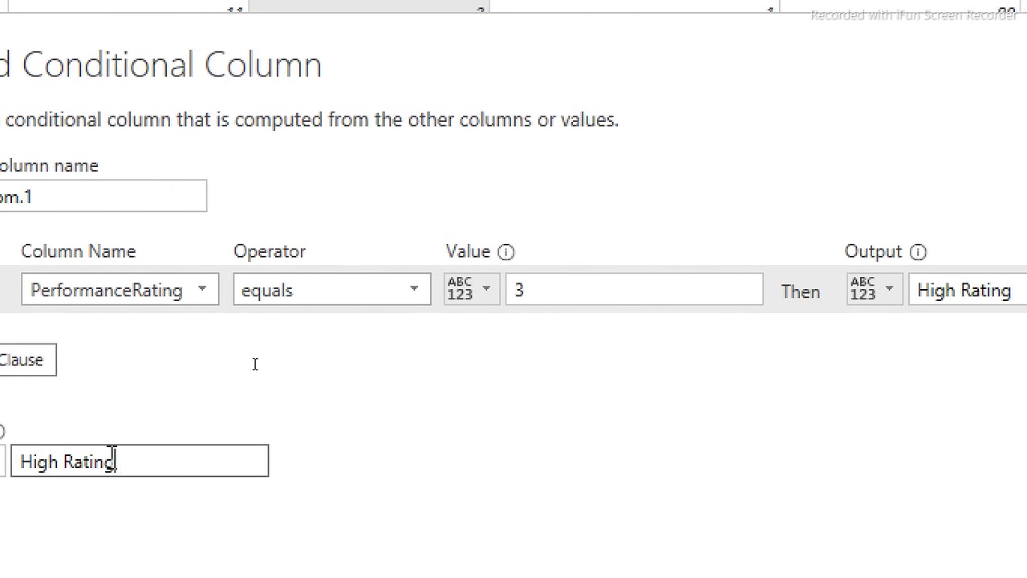
double_click(156, 461)
text(Loa)
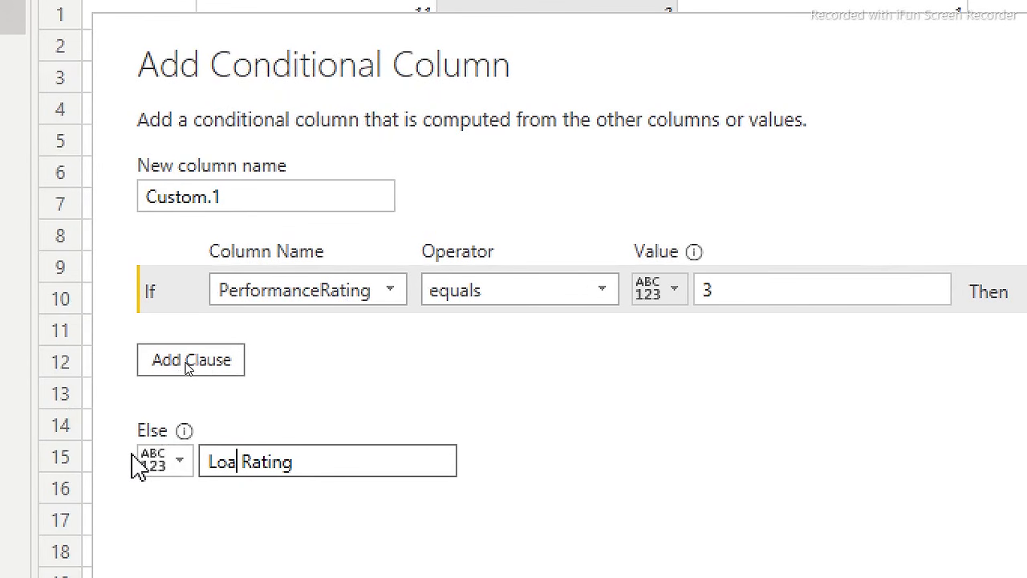
key(BackSpace)
text(w)
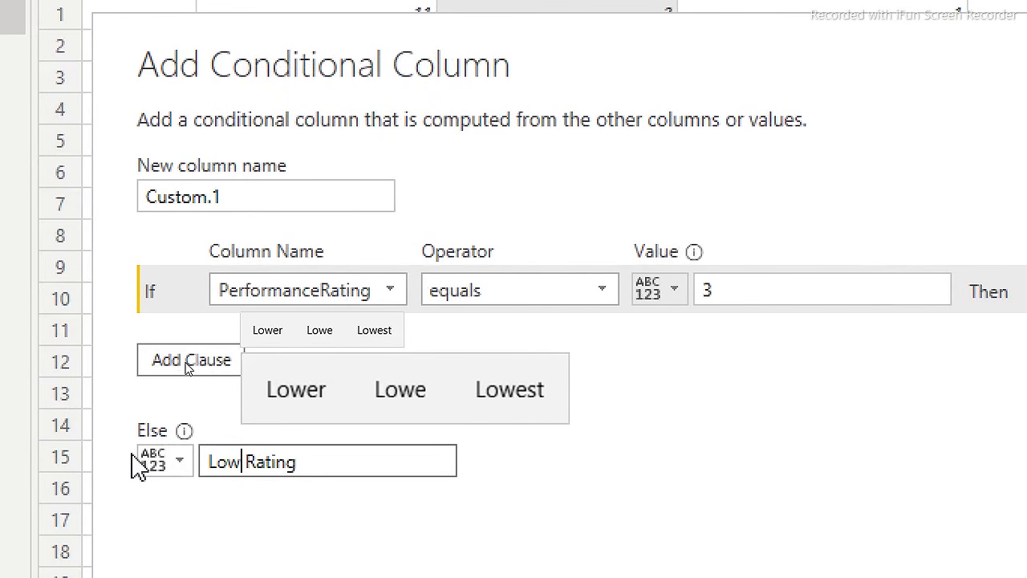
click(873, 483)
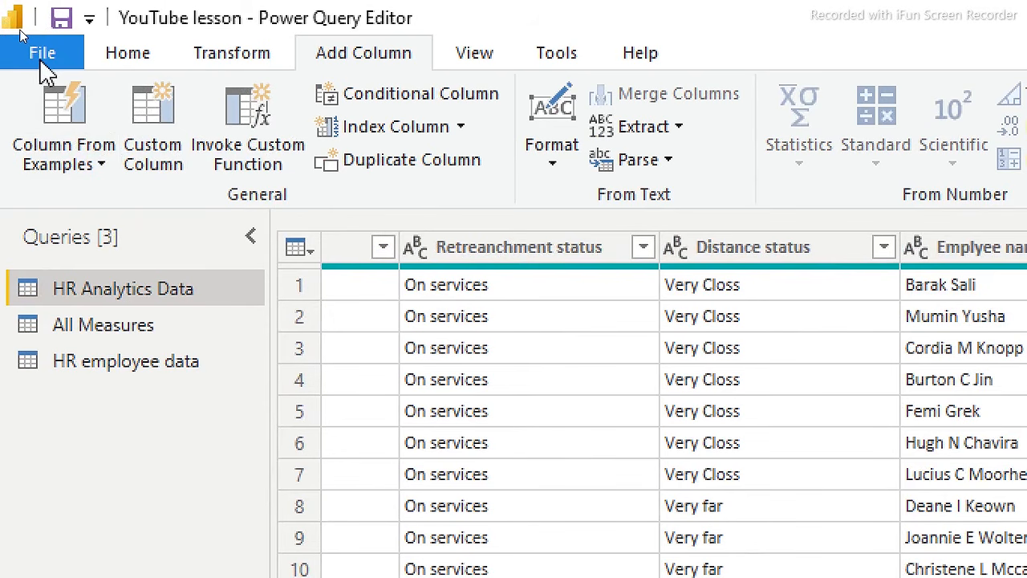
click(135, 61)
click(45, 119)
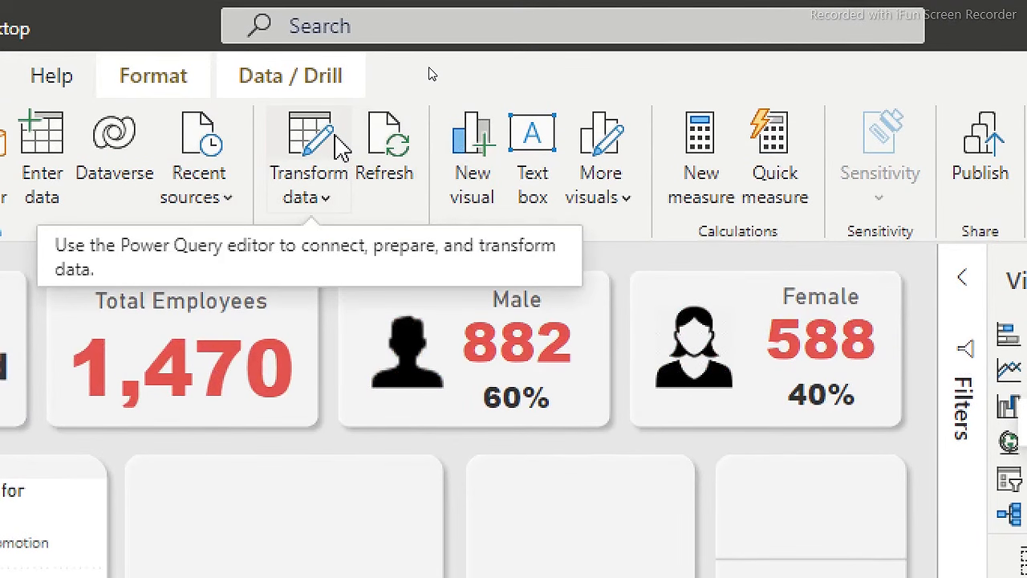
Reopen the Power Query Editor and rename the PerformanceRating conditional column from Custom.1 to a performance-based name.
click(341, 147)
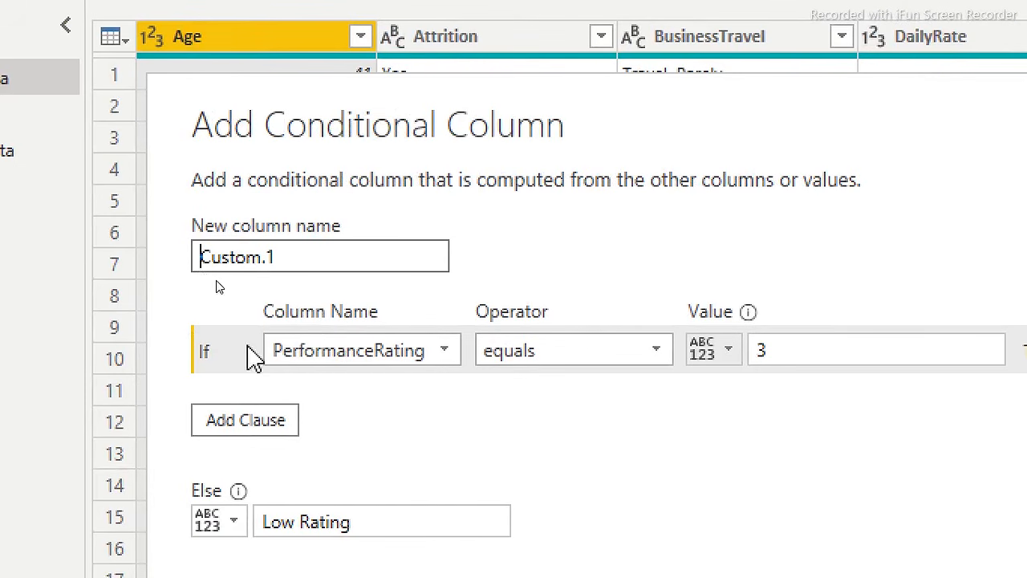
drag(298, 256, 149, 251)
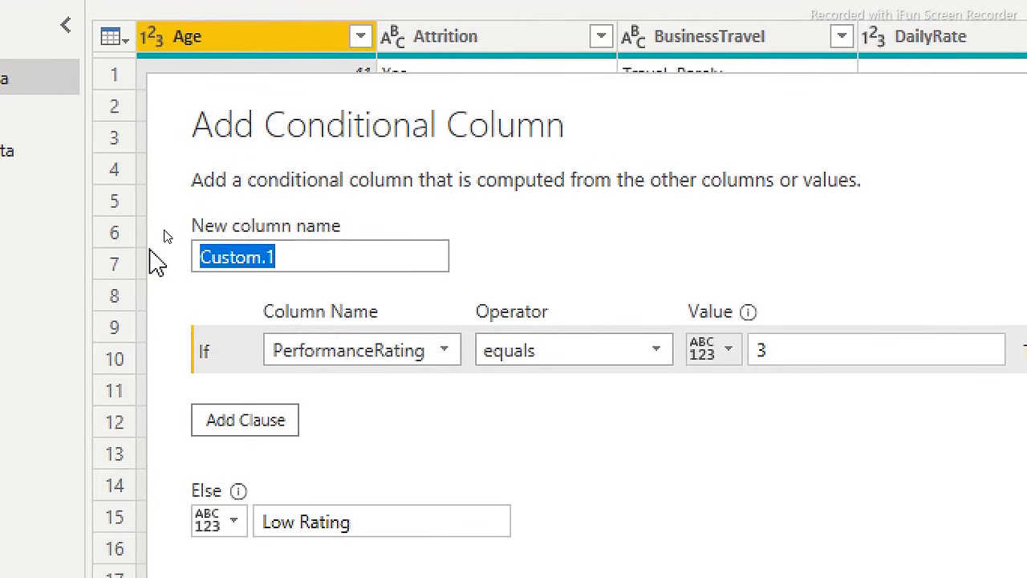
text(Performan)
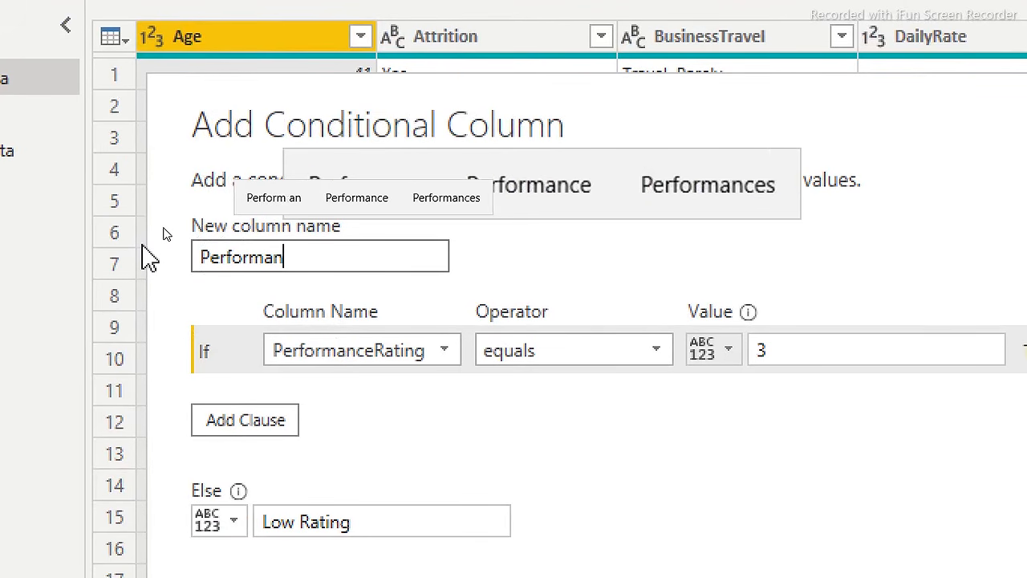
key(BackSpace)
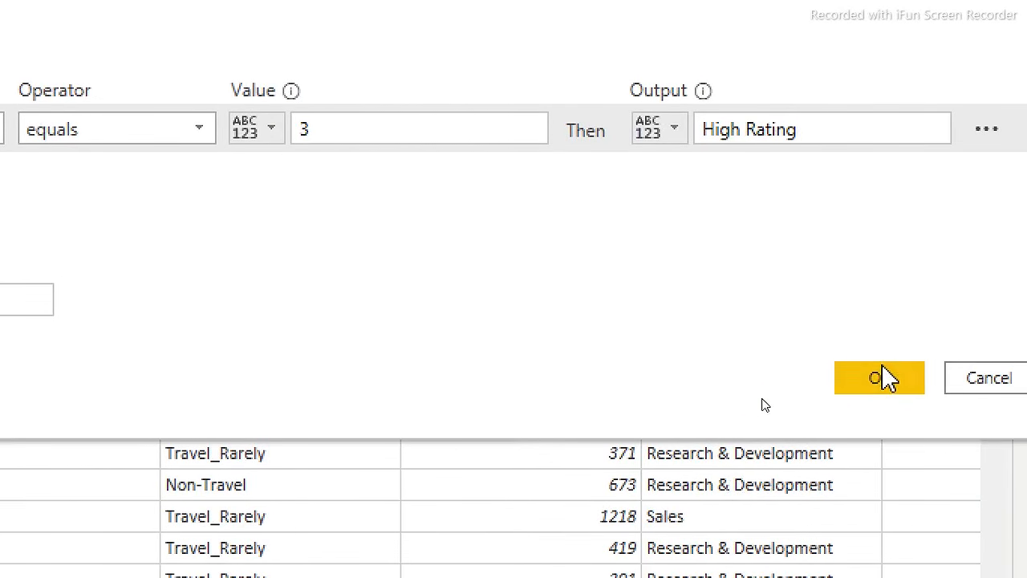
click(882, 377)
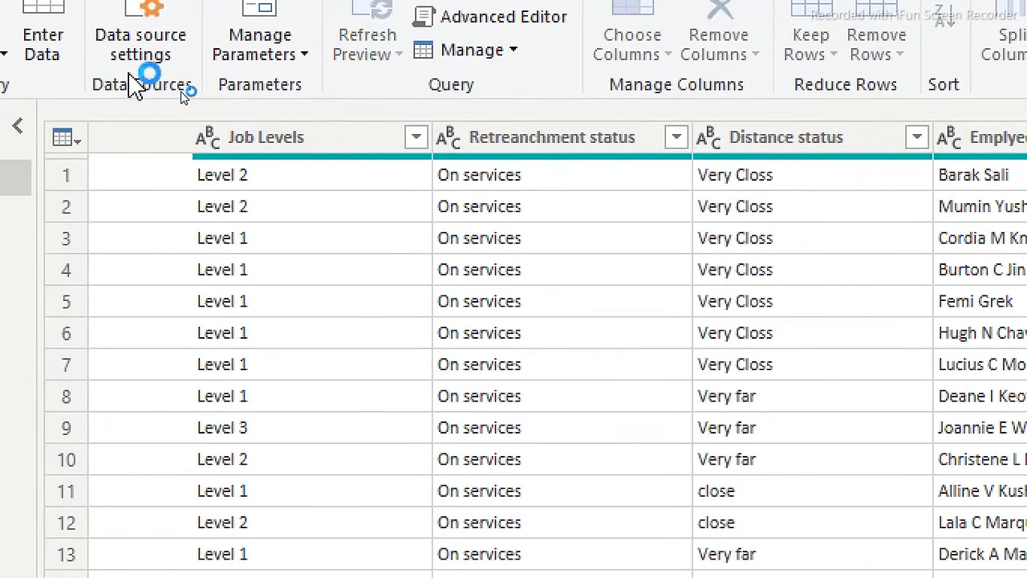
Rename the conditional column based on JobSatisfaction as Job Satisfaction and apply the query changes to the report.
double_click(183, 332)
text(Job Sa)
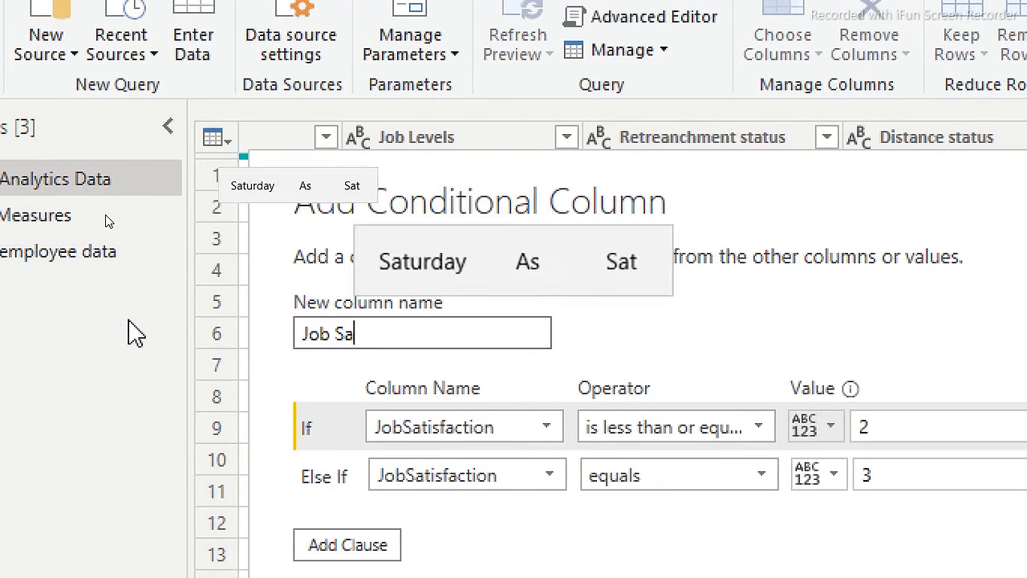
text(tis)
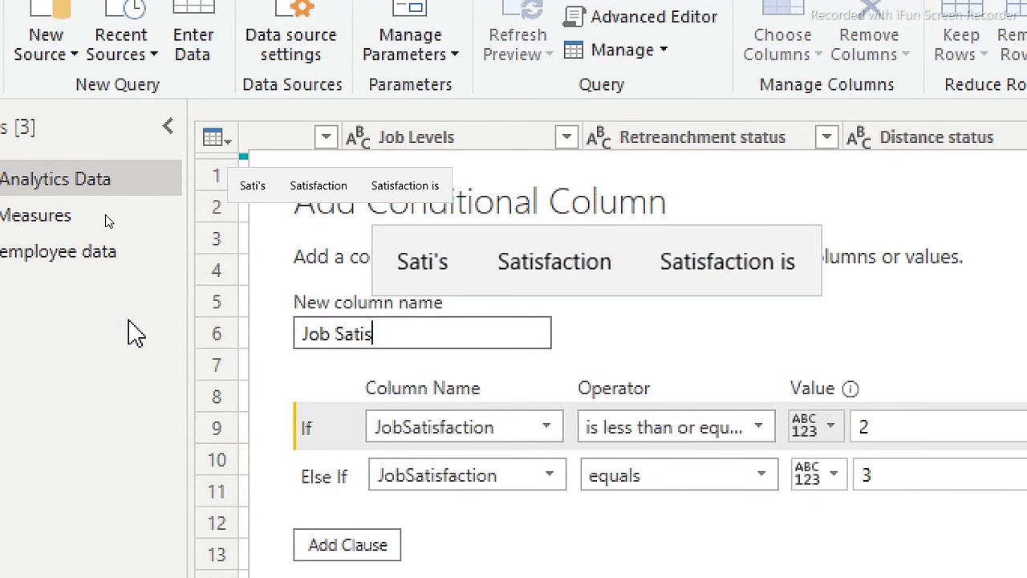
text(facti)
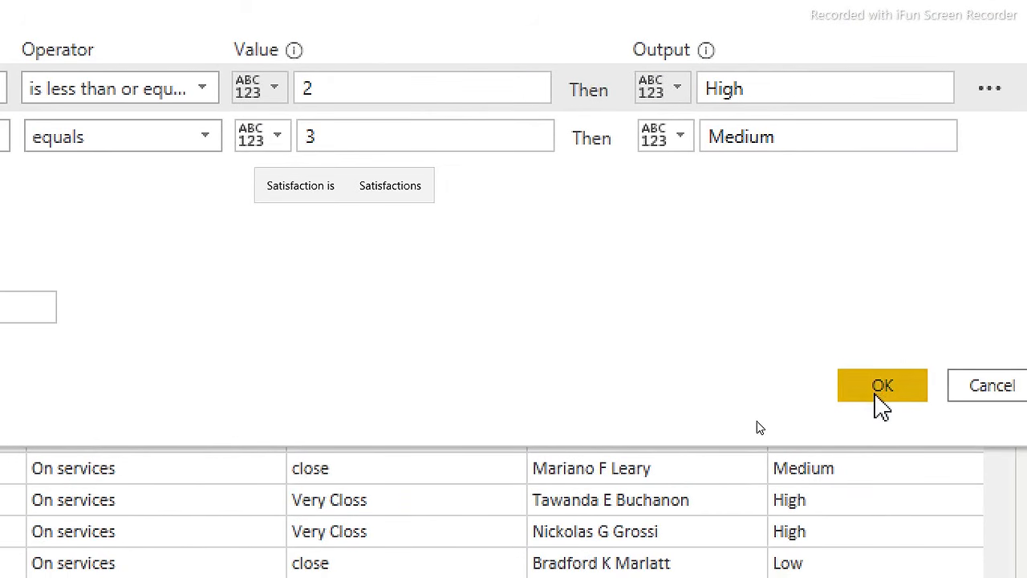
click(881, 389)
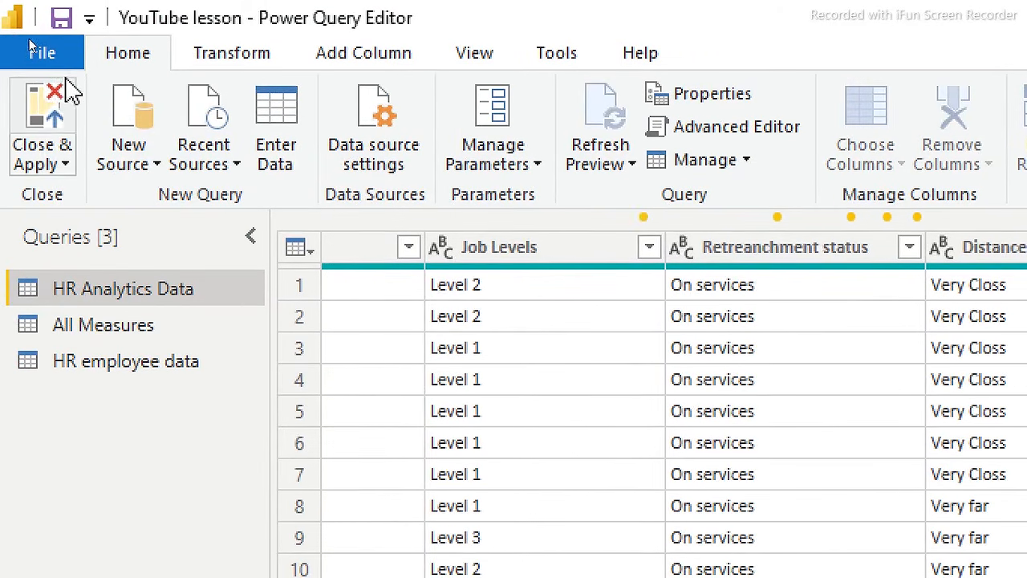
click(48, 120)
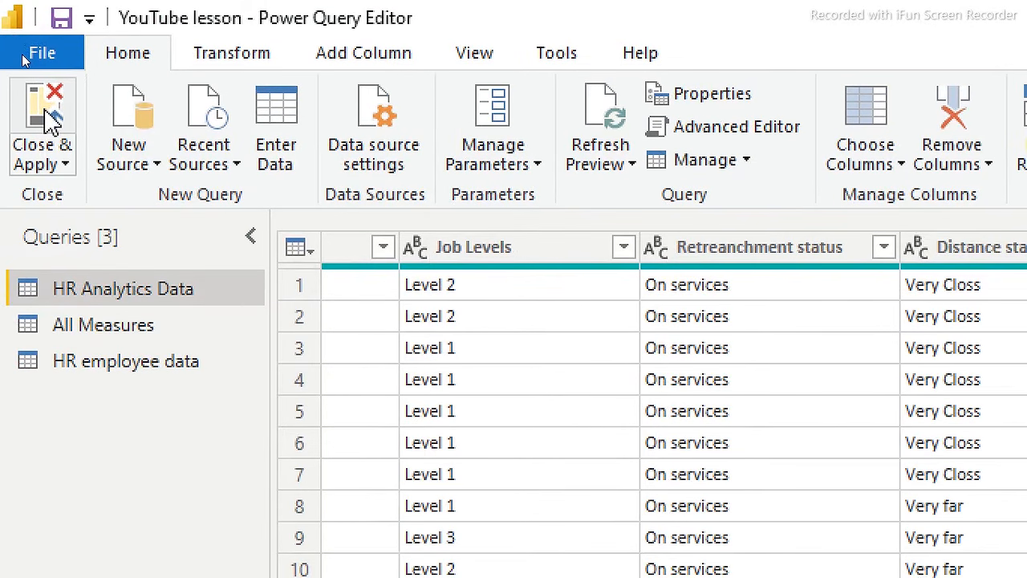
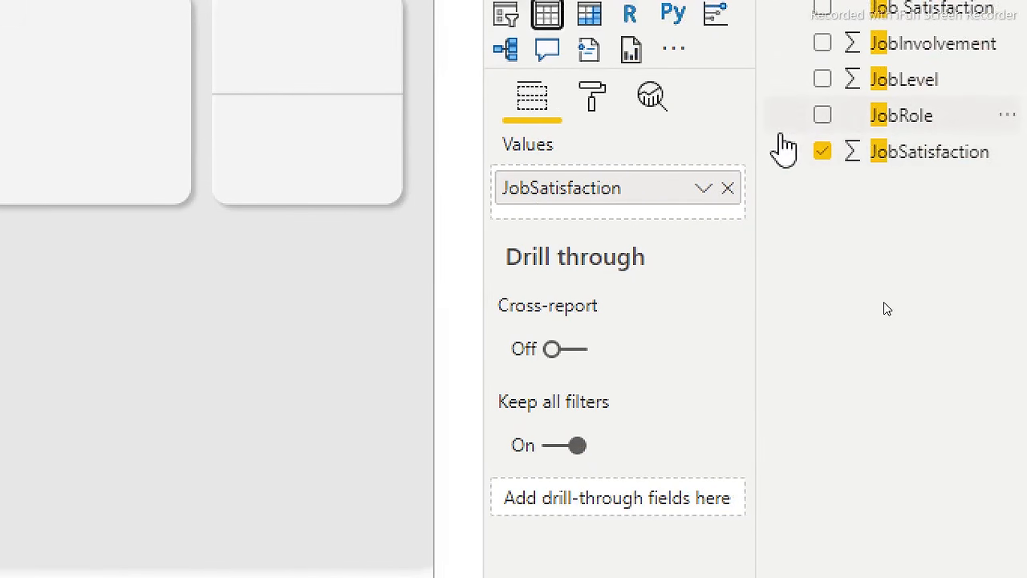
Replace the JobSatisfaction field in the table visual with Job Satisfaction and convert the visual to a stacked column chart.
click(728, 189)
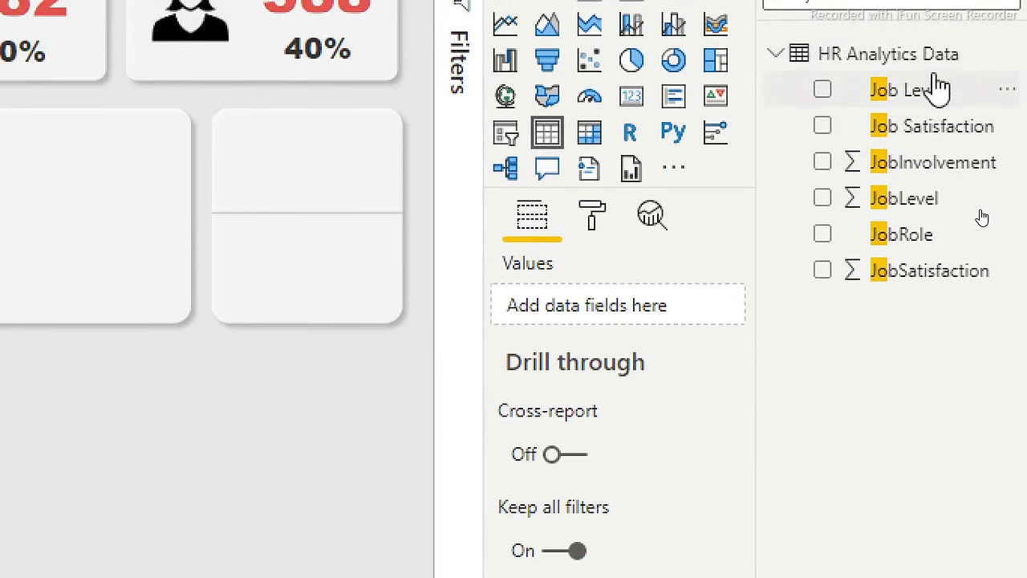
click(824, 131)
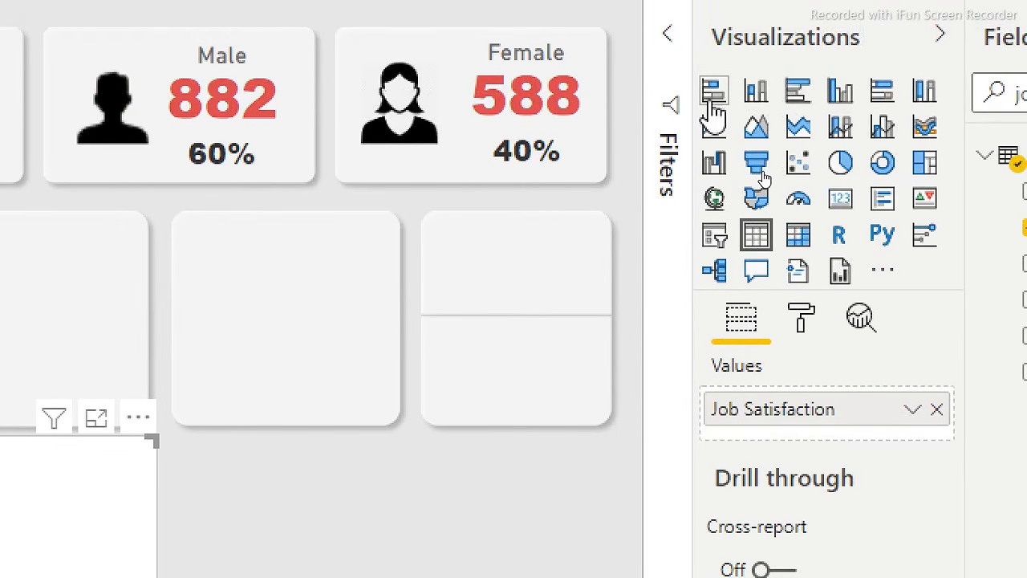
click(713, 95)
click(758, 93)
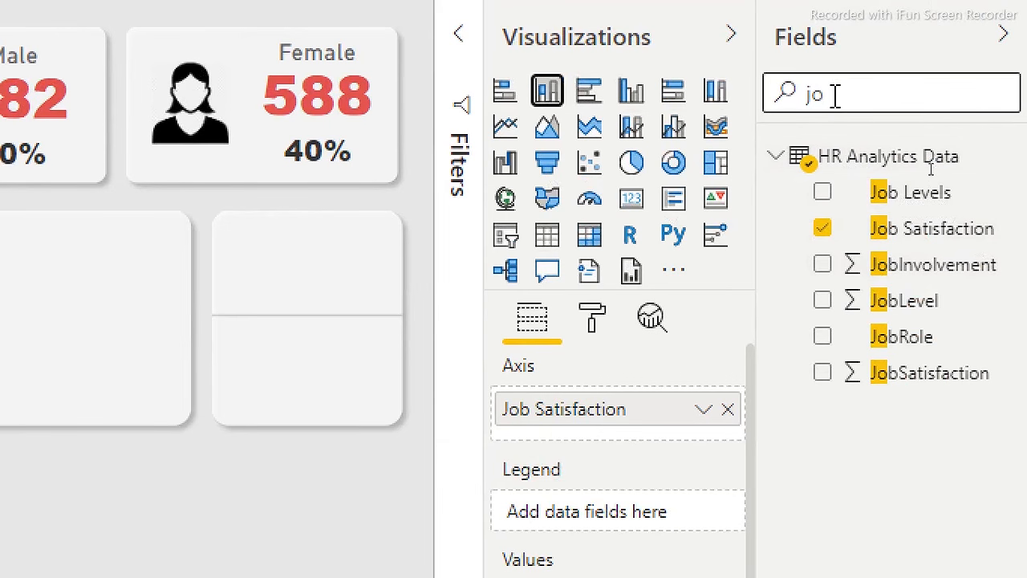
Clear the field search and add the Total Emp measure to the Job Satisfaction chart's values.
key(BackSpace)
key(BackSpace)
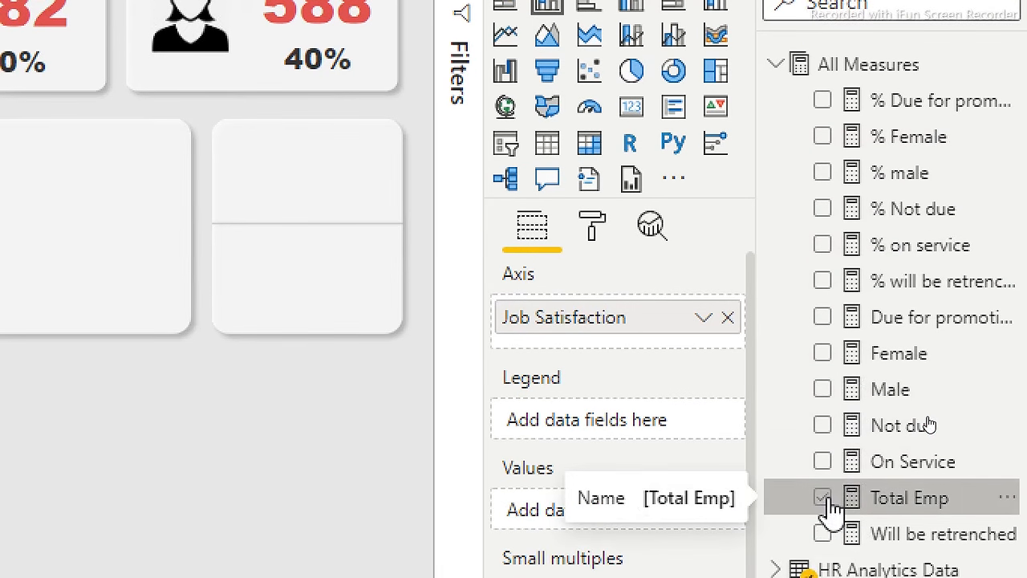
click(825, 500)
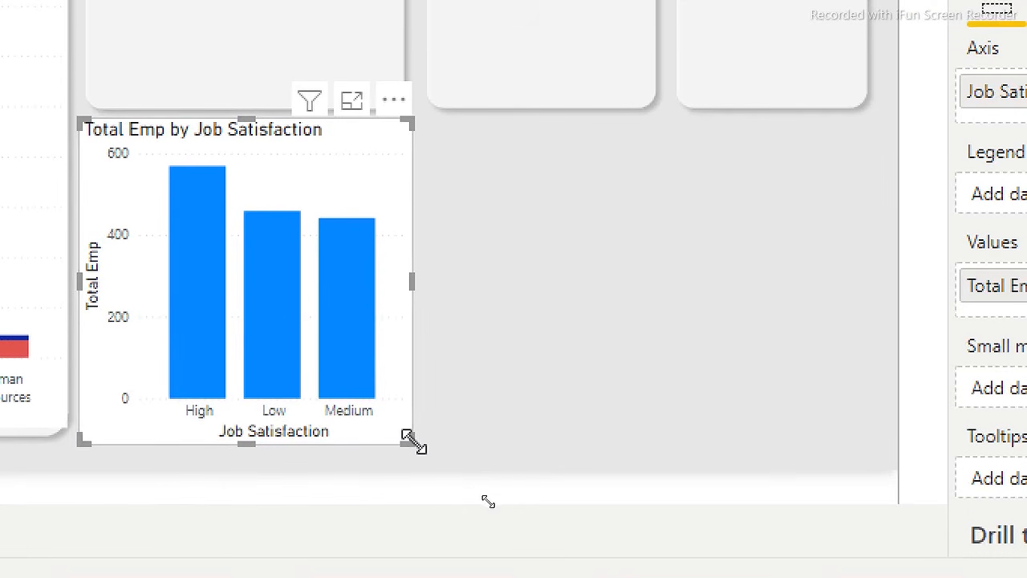
Resize and move the Job Satisfaction chart to fit the empty card beside the retrenchment and promotion chart.
drag(399, 407, 361, 303)
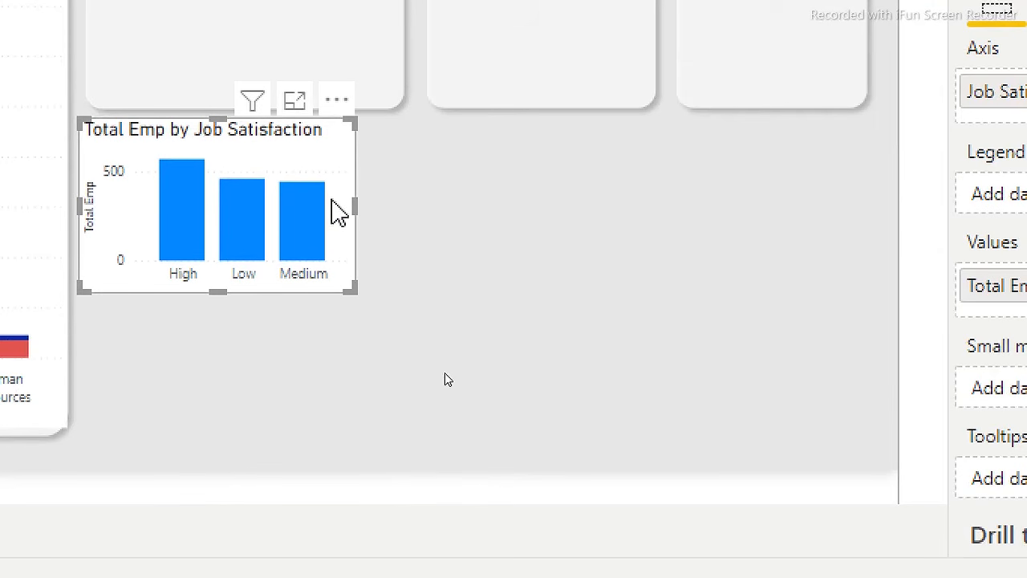
drag(326, 147, 337, 107)
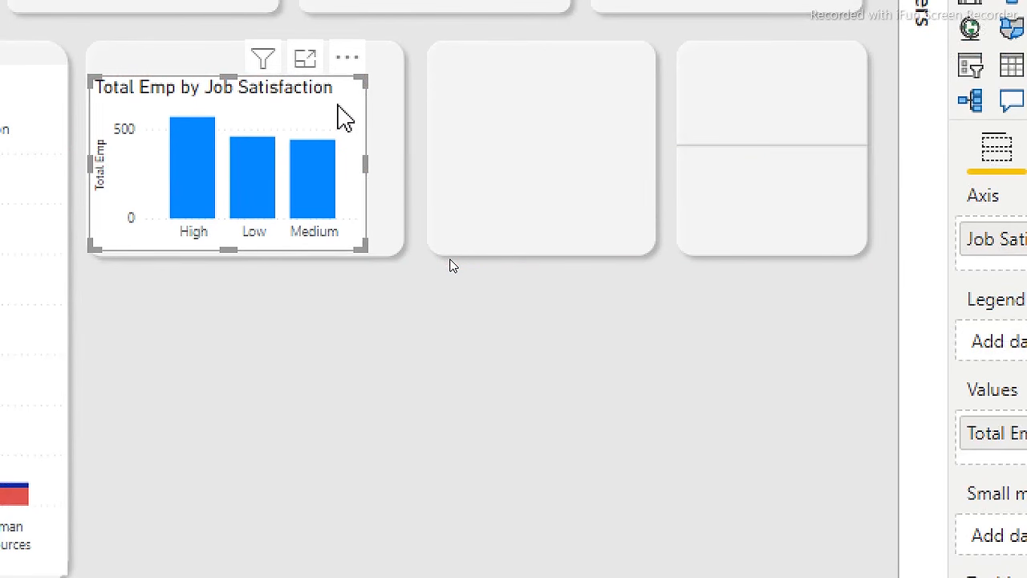
drag(365, 165, 399, 172)
drag(246, 101, 237, 75)
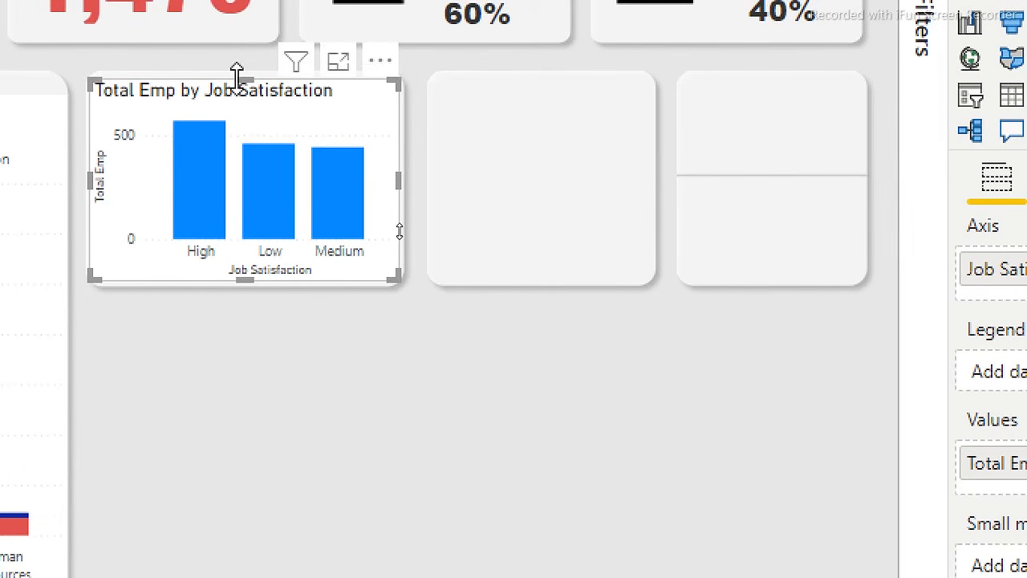
click(630, 438)
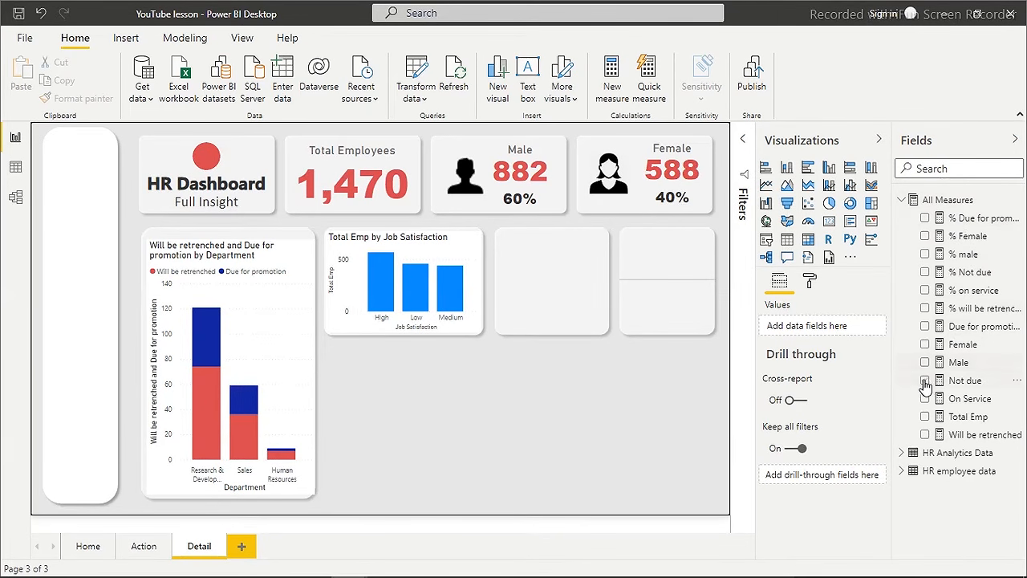
Create a pie chart of Total Emp by OverTime and fit it into the empty card beside the Job Satisfaction chart.
click(924, 417)
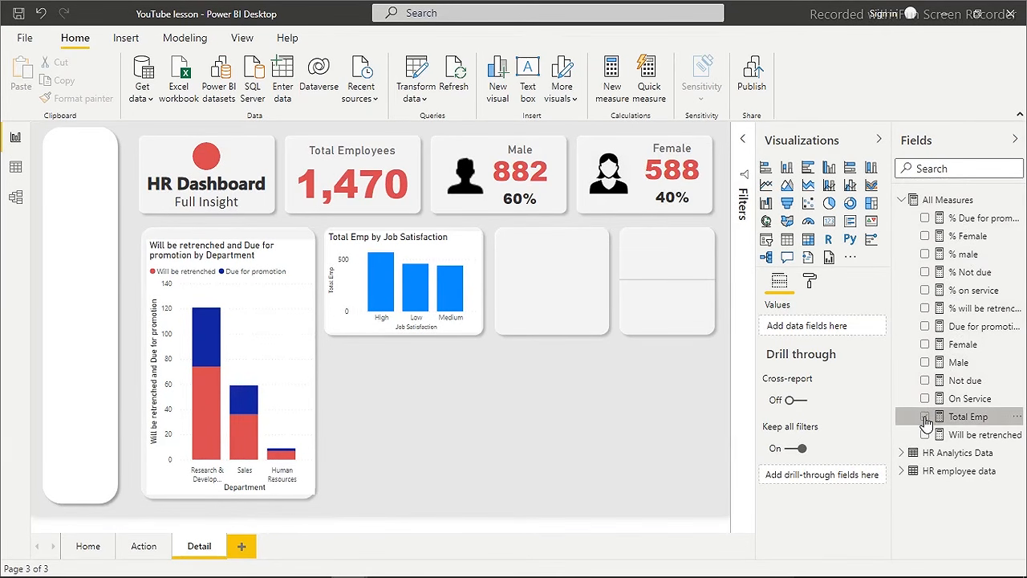
click(945, 171)
text(ov)
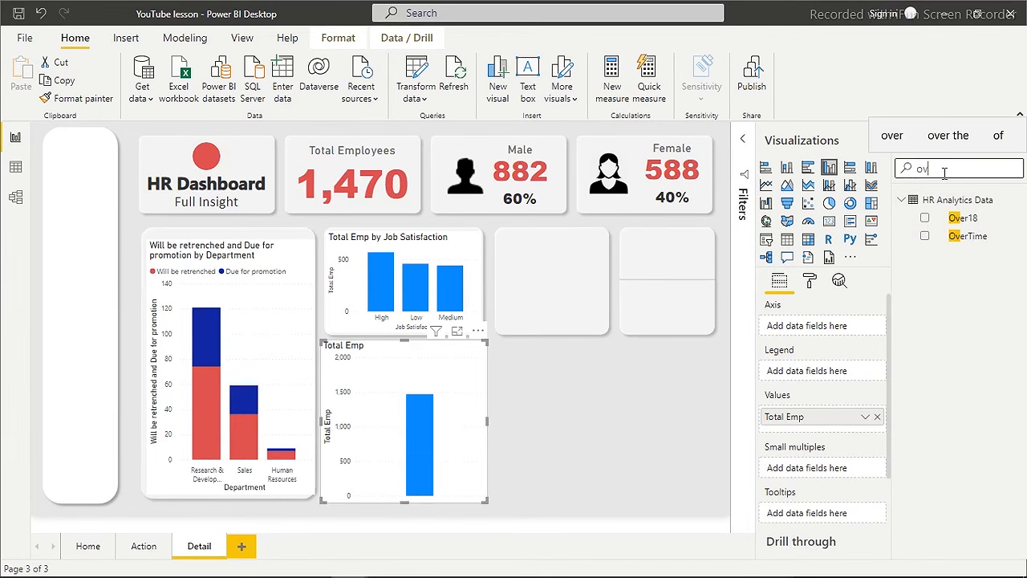
click(925, 237)
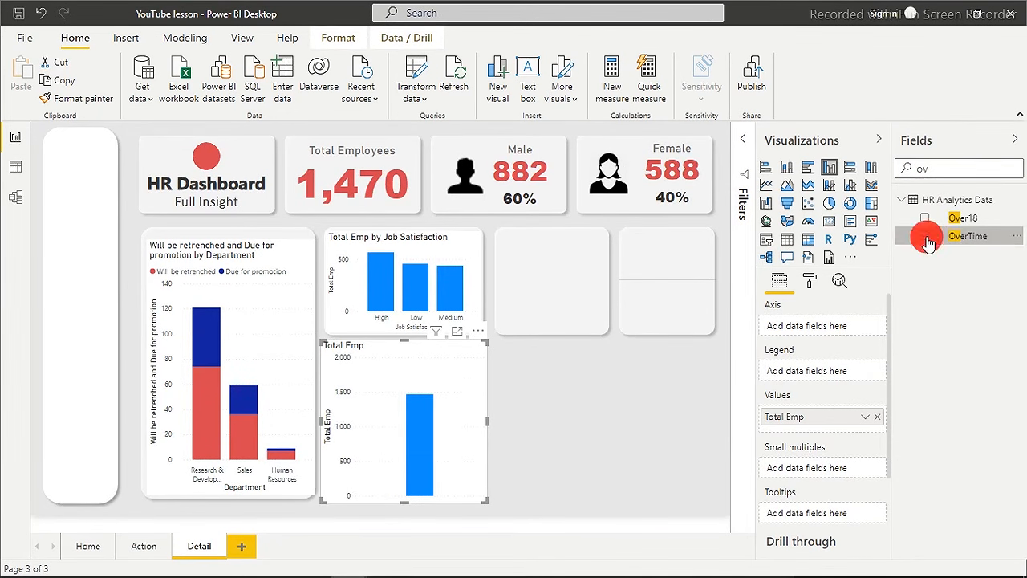
click(829, 204)
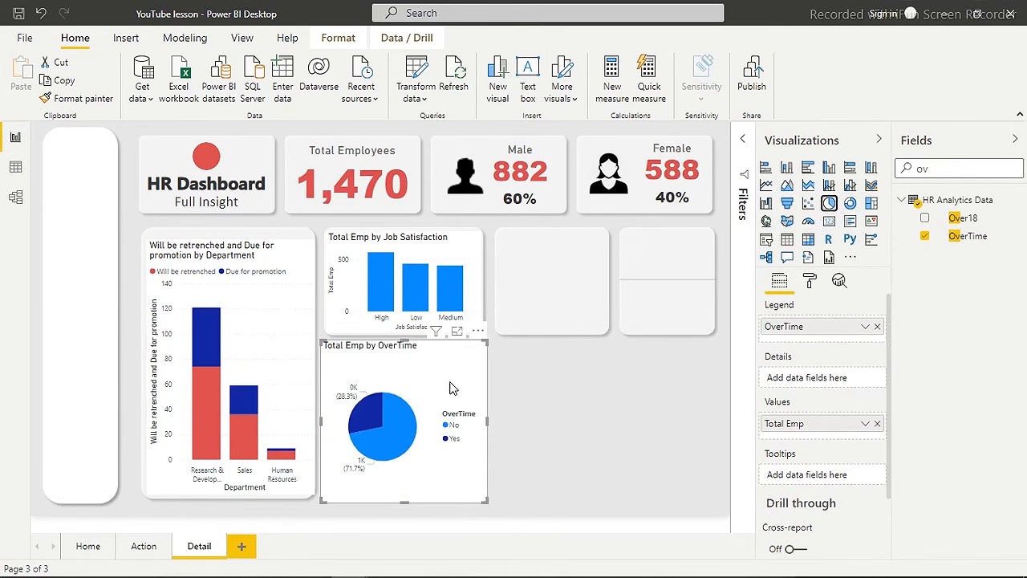
drag(484, 341, 616, 246)
drag(639, 353, 604, 330)
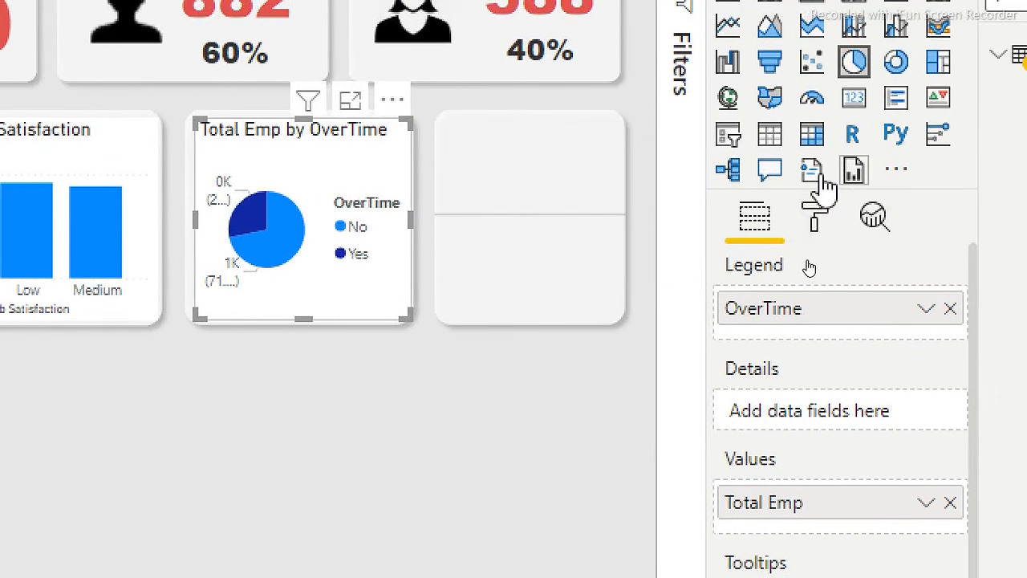
Set the OverTime pie chart's legend to Top Center without a title, and turn off the chart's detail labels.
click(818, 224)
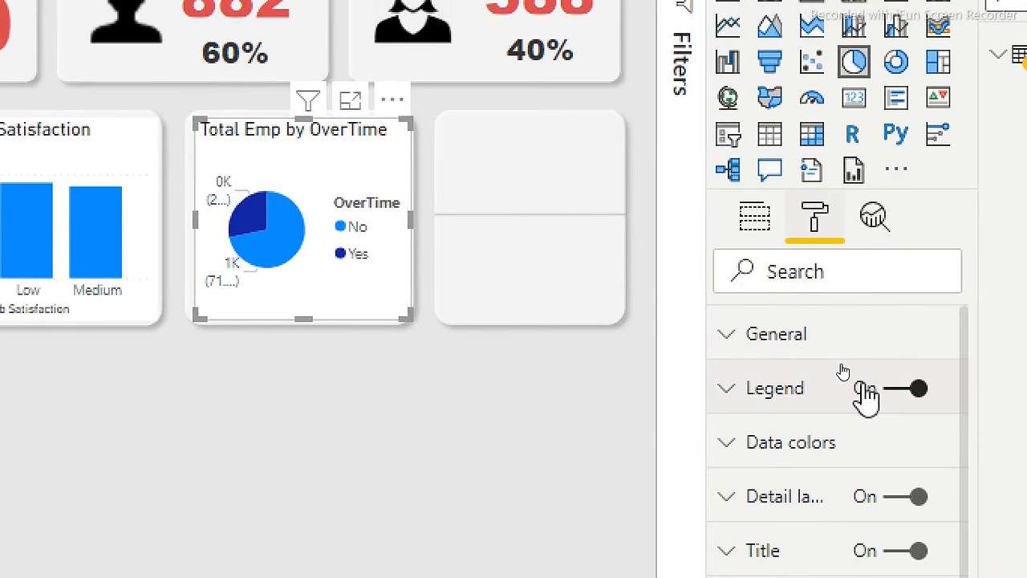
click(898, 394)
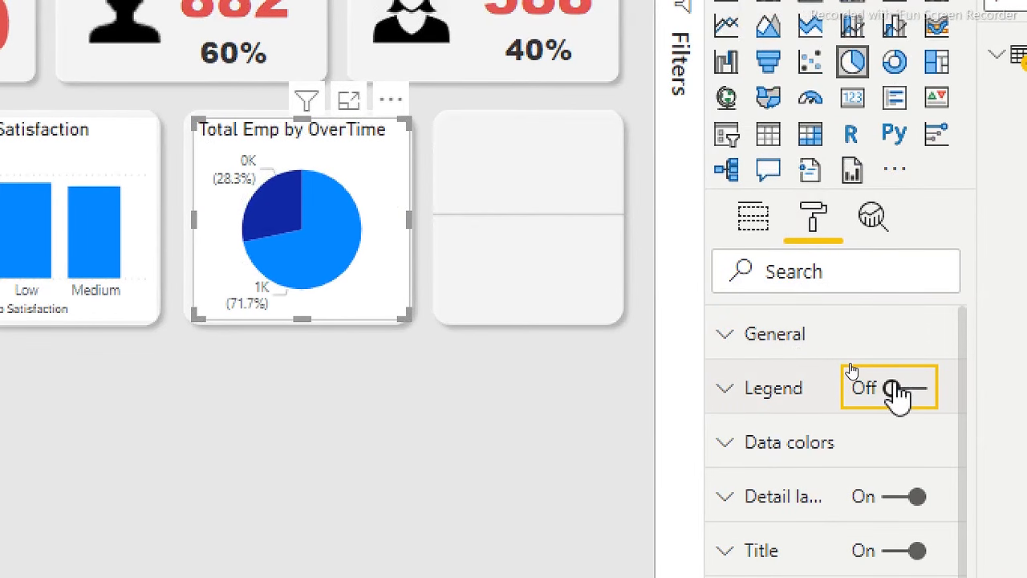
click(898, 395)
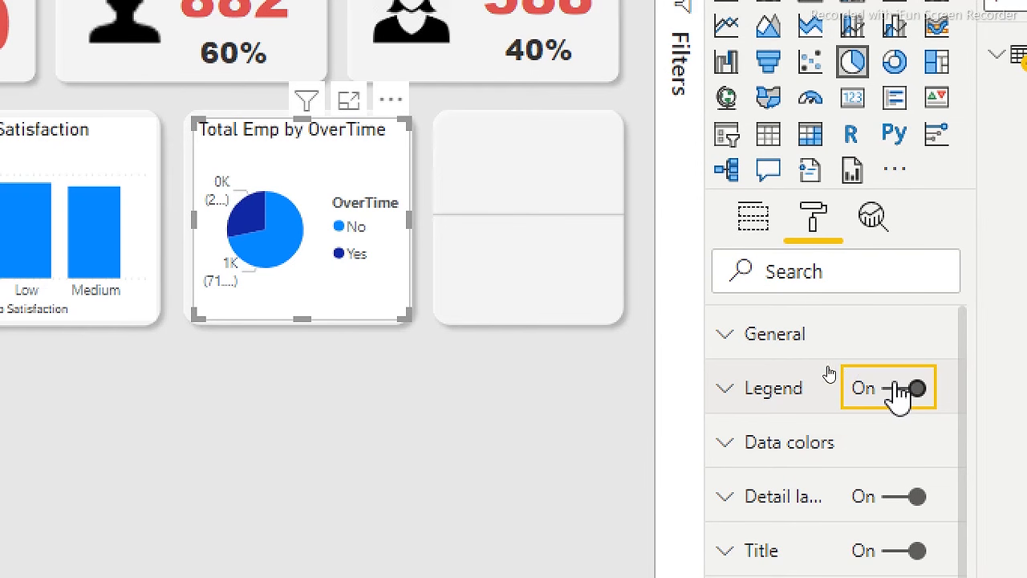
click(749, 394)
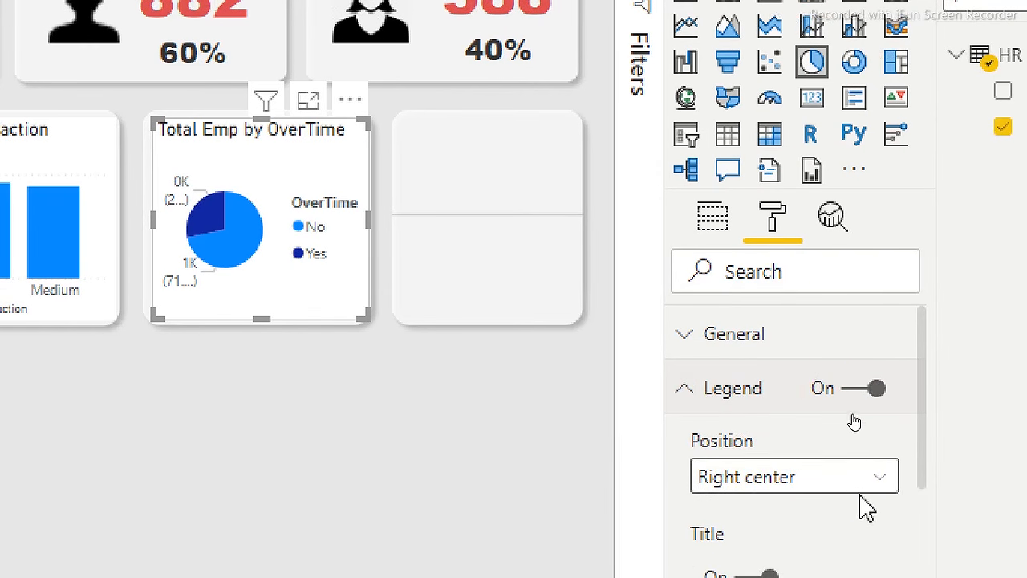
click(869, 481)
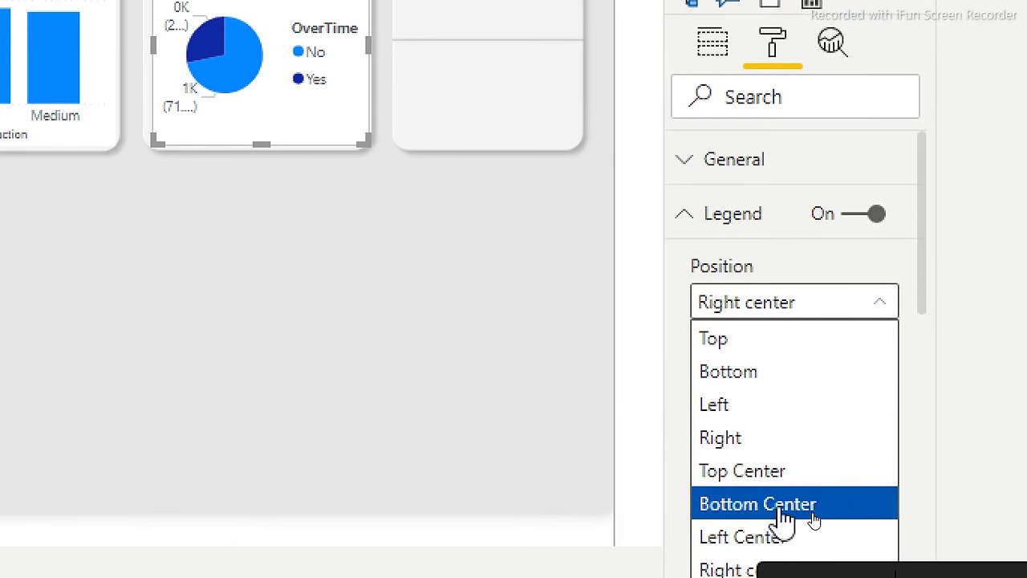
click(783, 472)
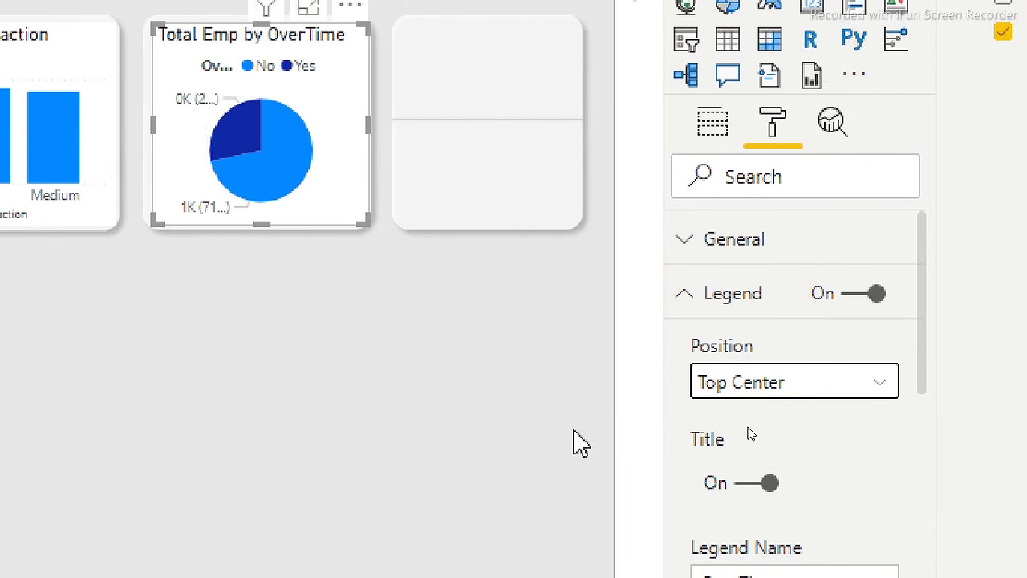
click(747, 488)
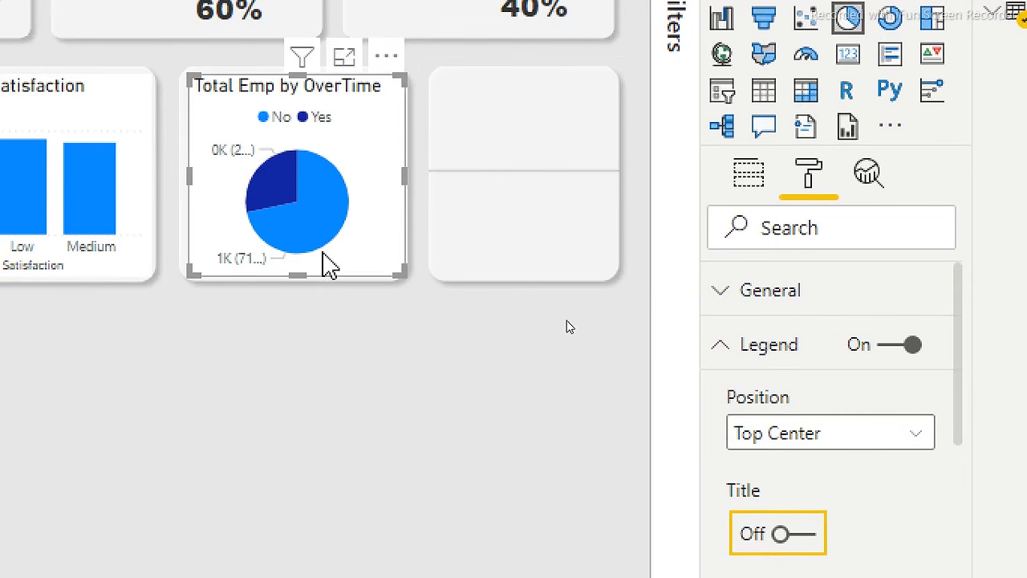
click(805, 349)
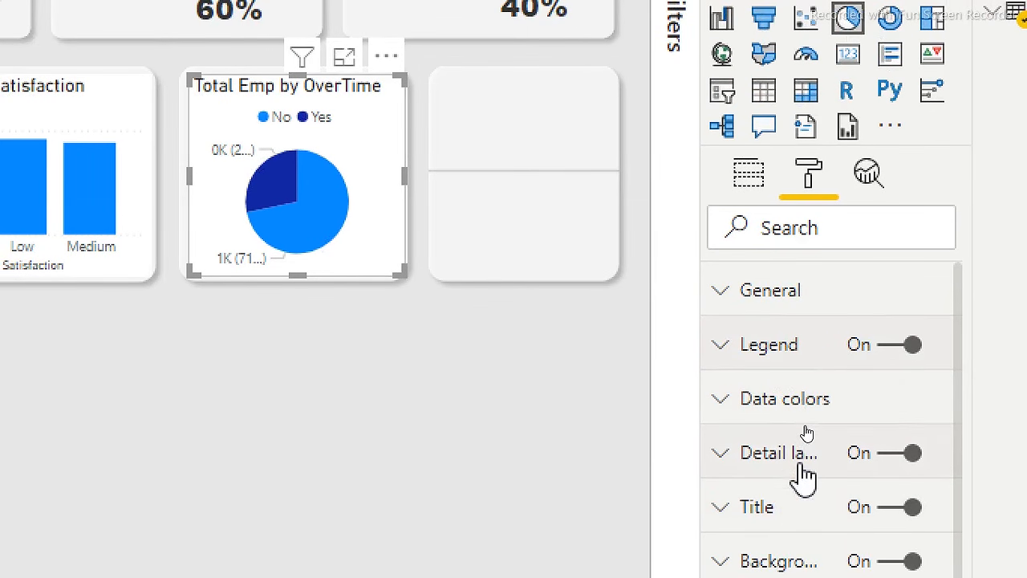
click(883, 452)
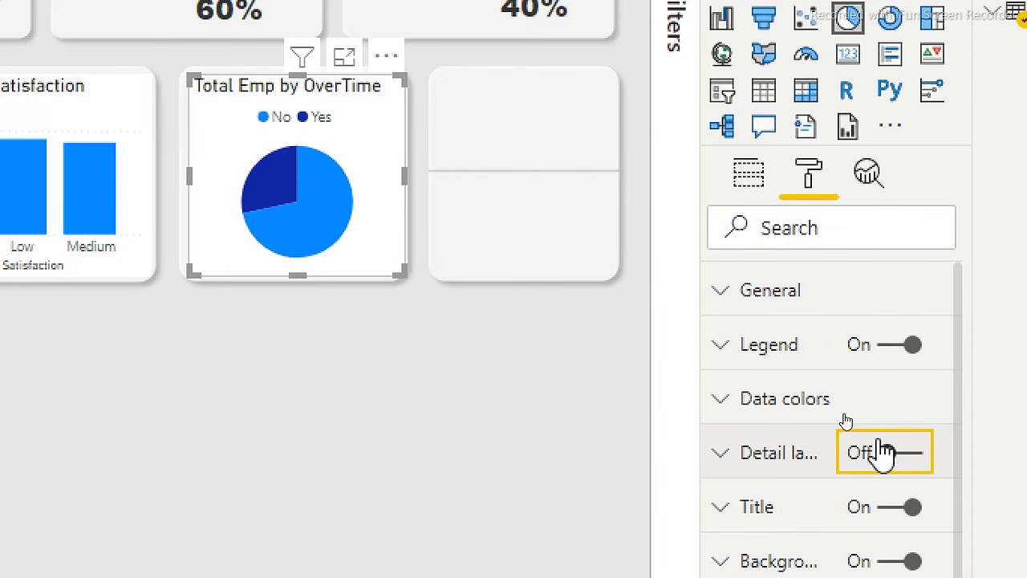
Check how selecting the Yes and No slices of the OverTime pie cross-filters the other visuals, and clear the selection.
click(268, 184)
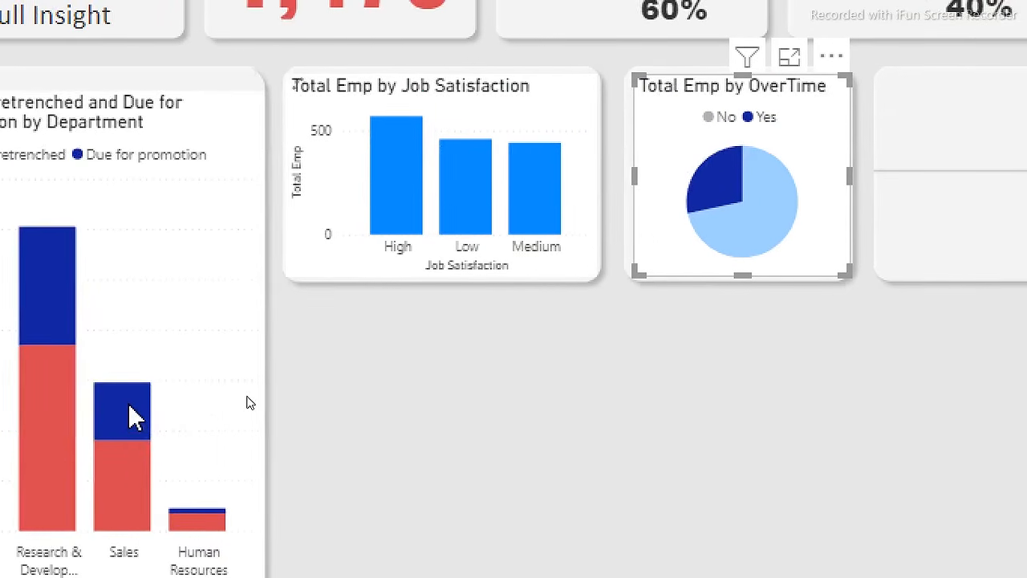
click(766, 241)
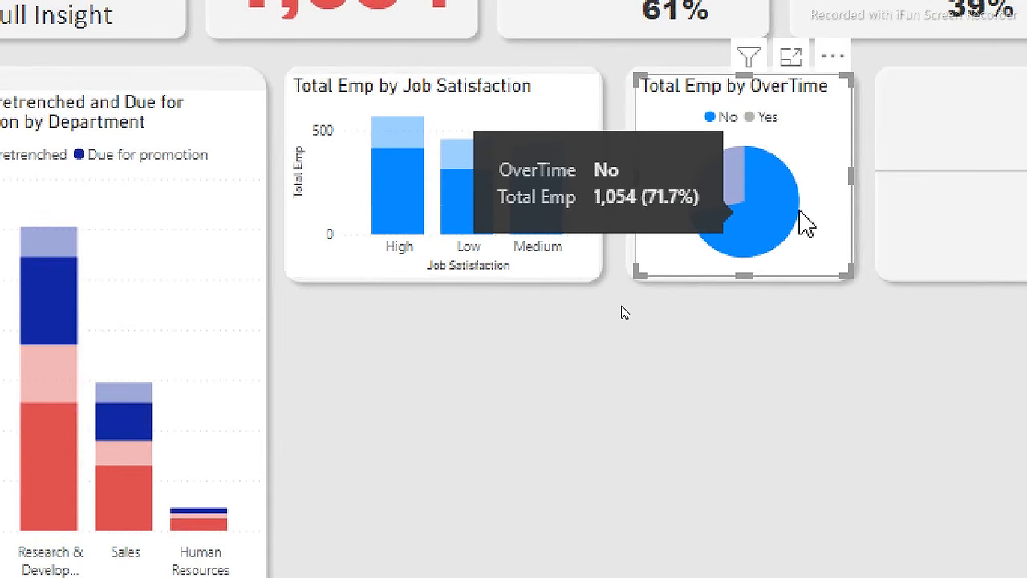
click(798, 223)
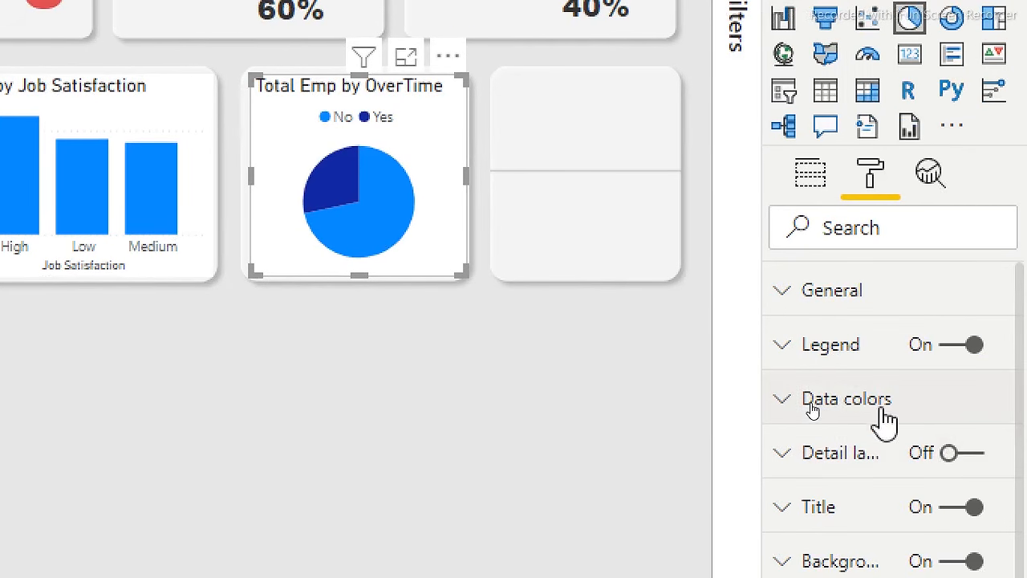
Set the No slice of the OverTime pie chart to the recently used red.
click(842, 409)
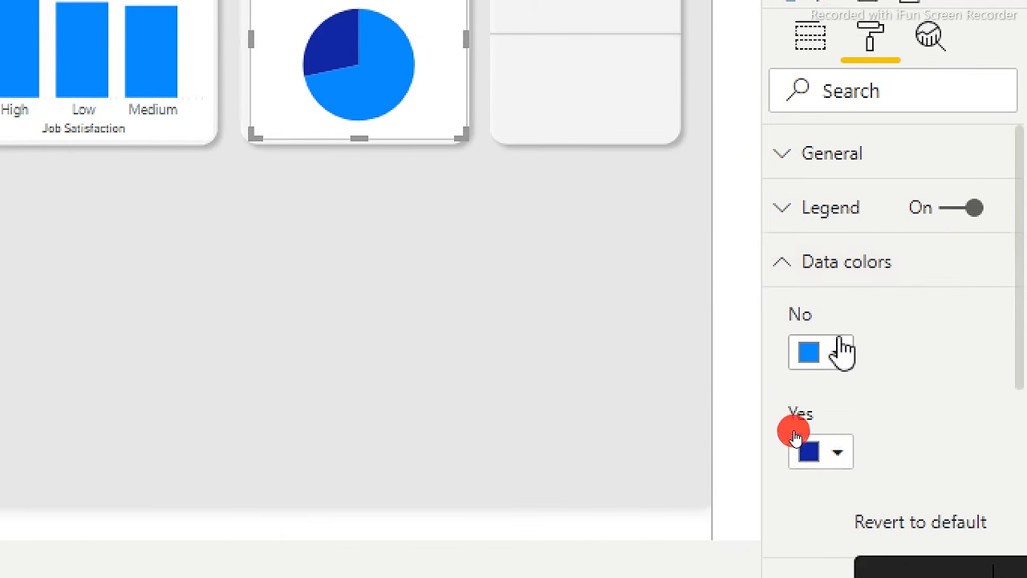
click(842, 351)
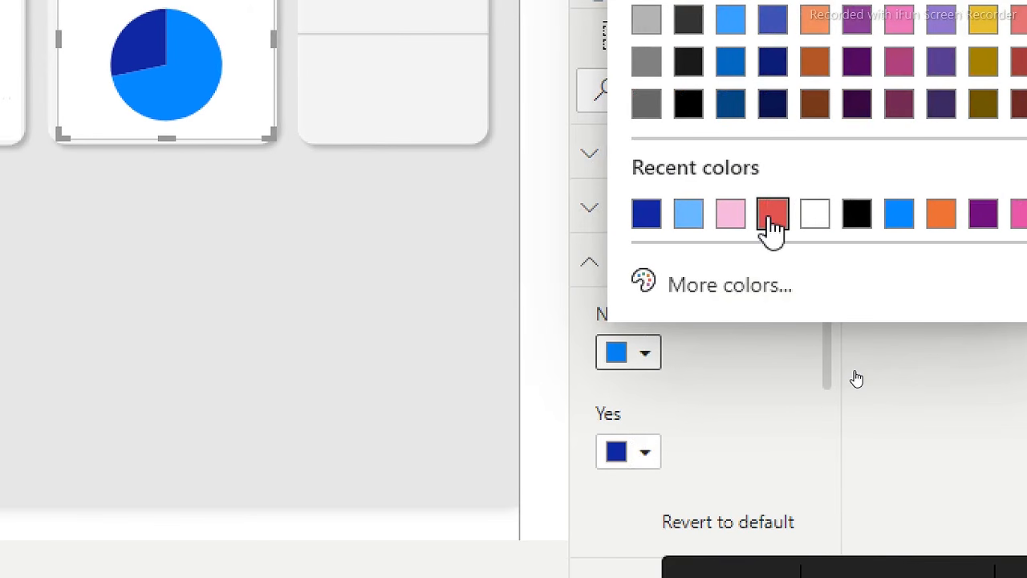
click(772, 225)
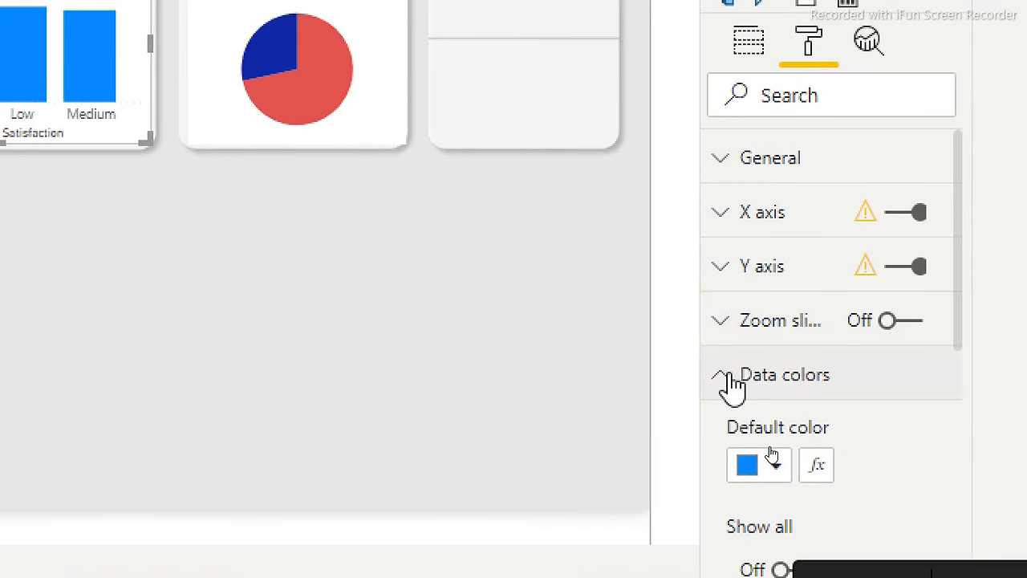
Turn off concatenated labels and the title on the X axis of the Job Satisfaction chart.
click(803, 377)
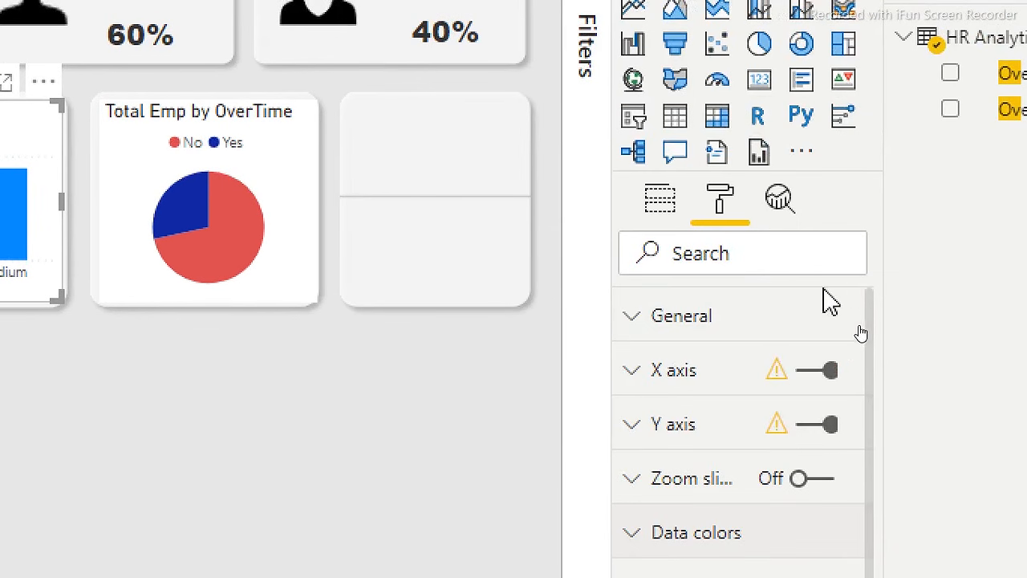
click(734, 379)
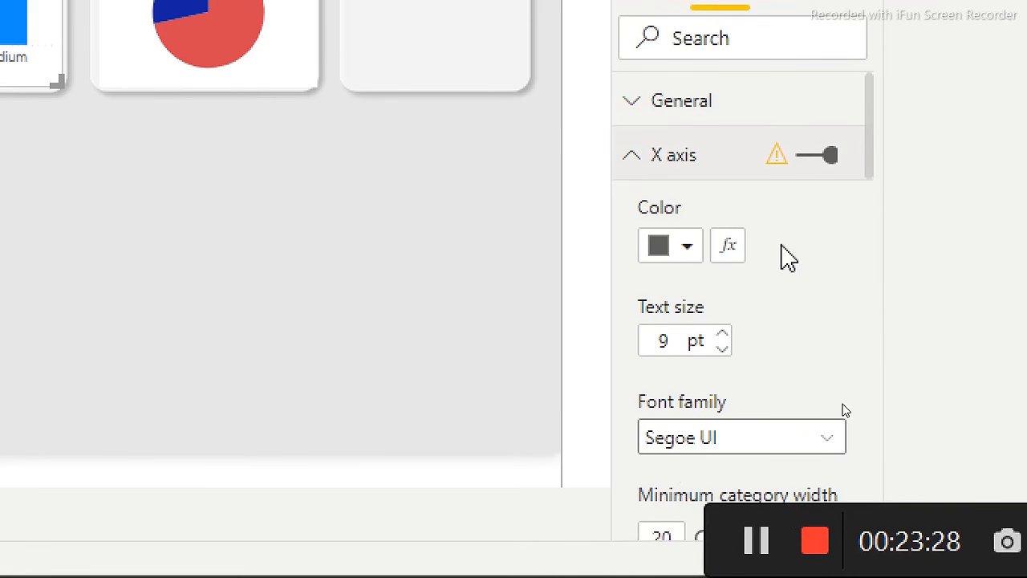
drag(872, 126, 878, 275)
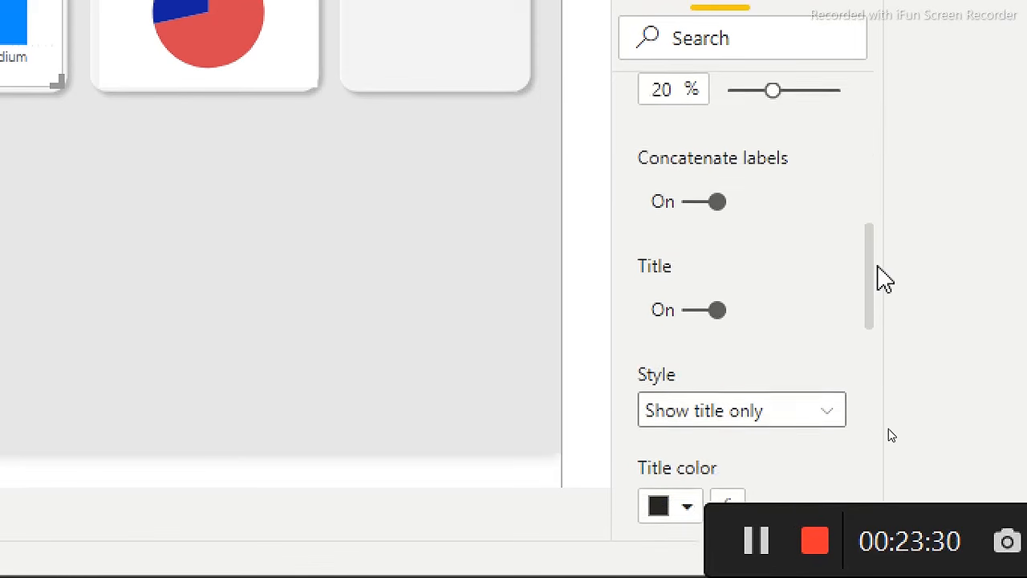
click(691, 186)
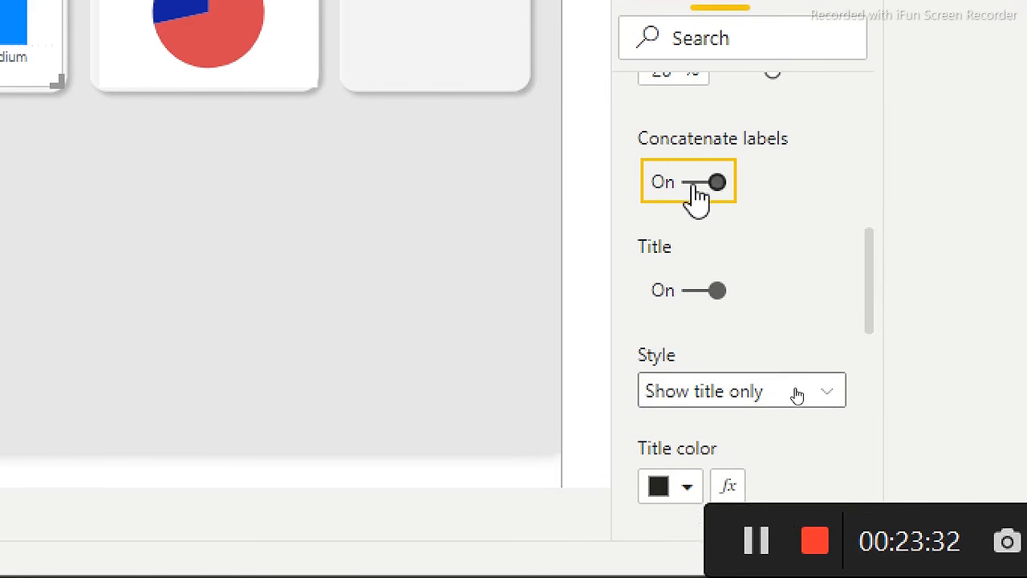
click(693, 295)
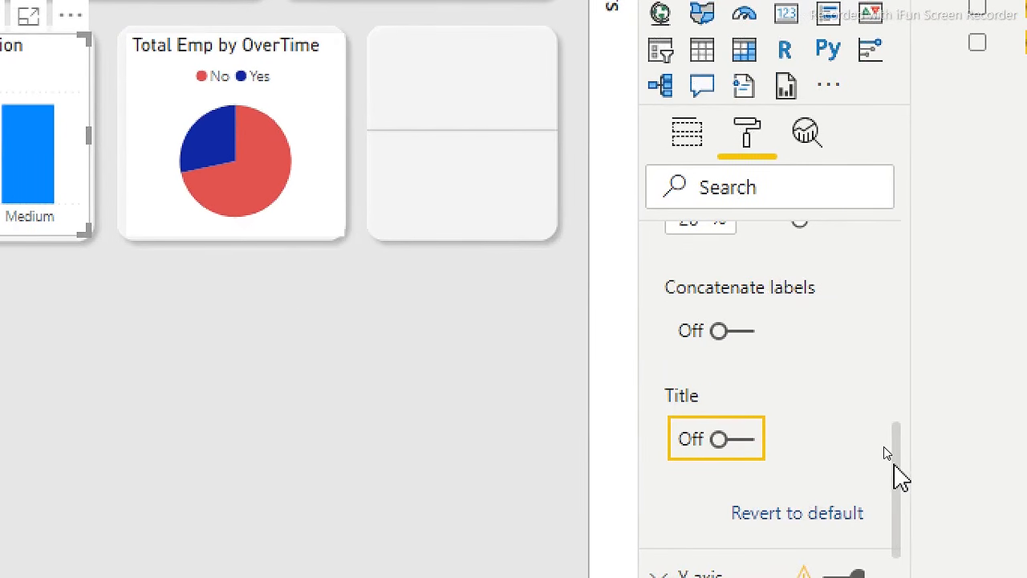
drag(894, 475, 885, 275)
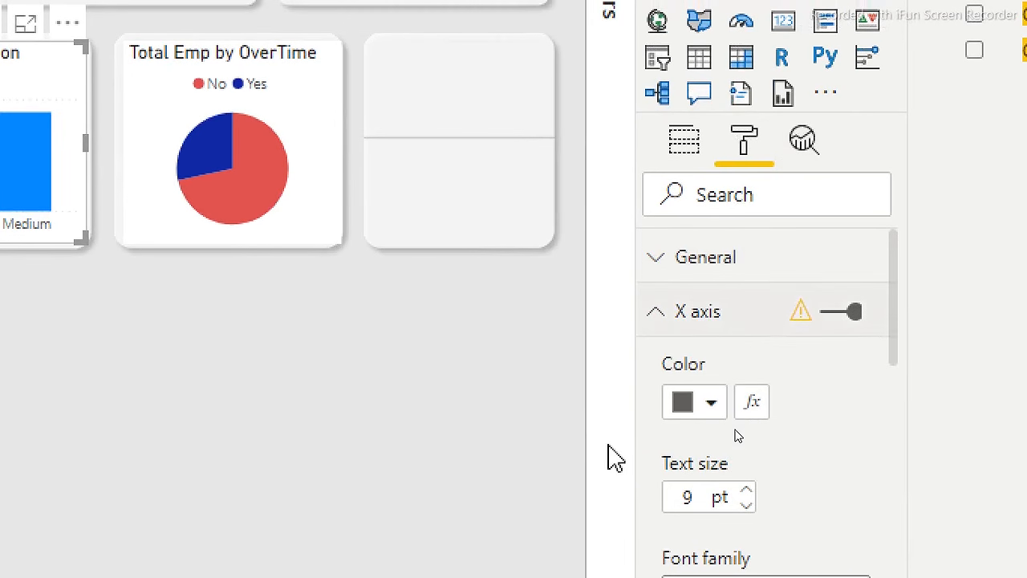
click(684, 305)
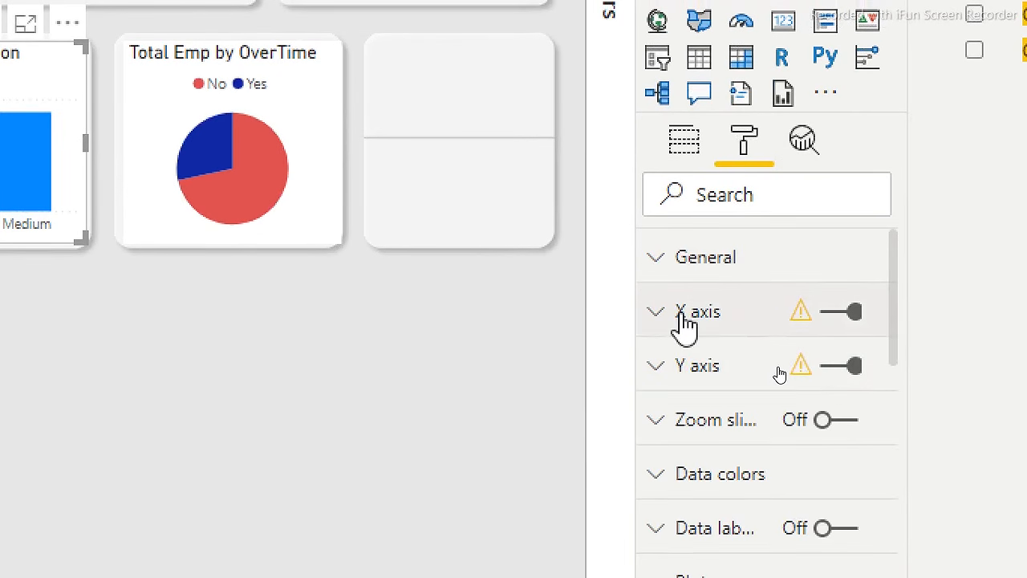
Turn off the Y axis title of the Job Satisfaction chart.
click(693, 367)
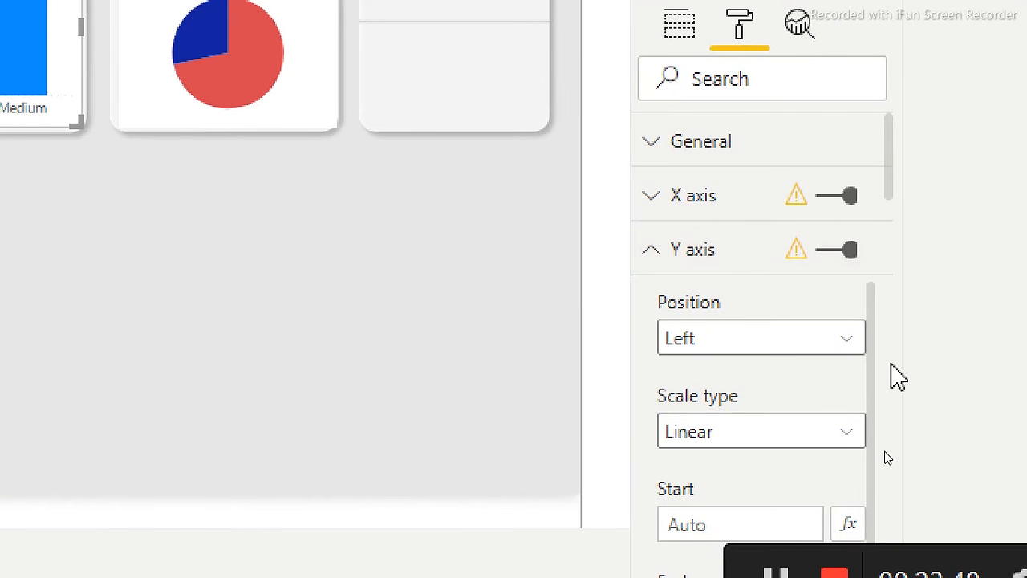
drag(889, 166, 884, 371)
click(695, 255)
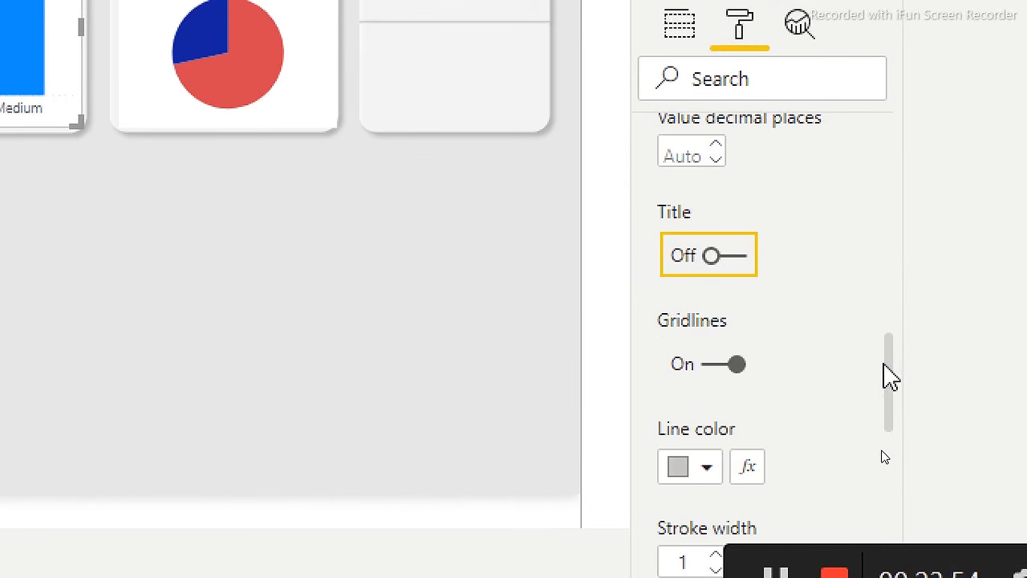
drag(892, 390, 862, 152)
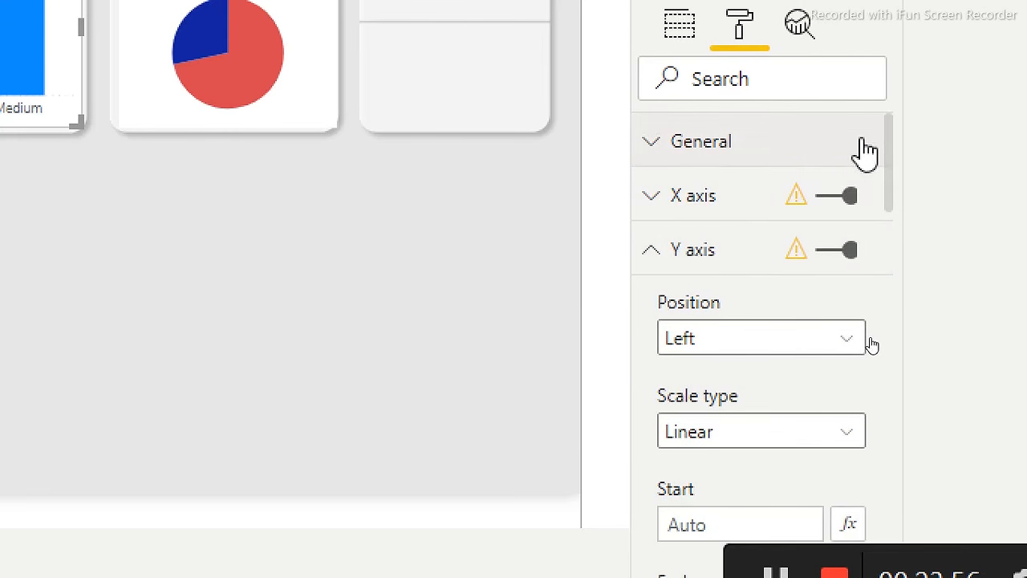
click(705, 257)
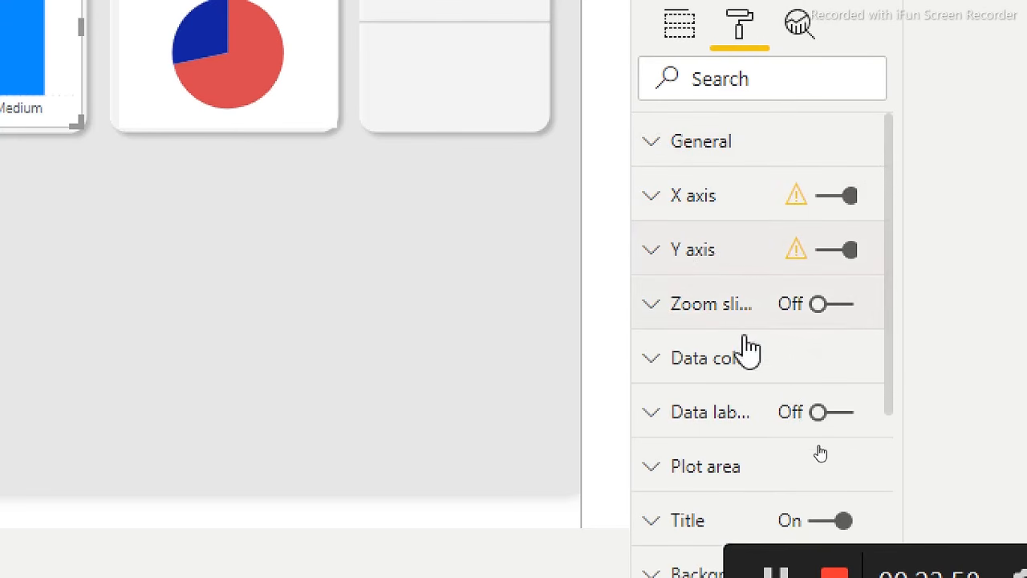
Set the default data color of the Job Satisfaction columns to the recently used red.
click(718, 374)
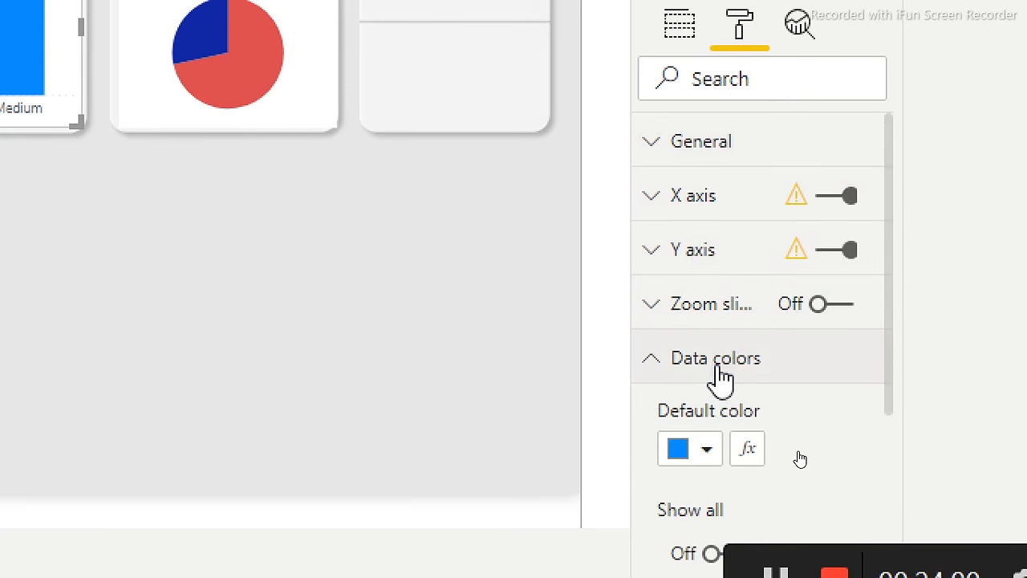
click(706, 451)
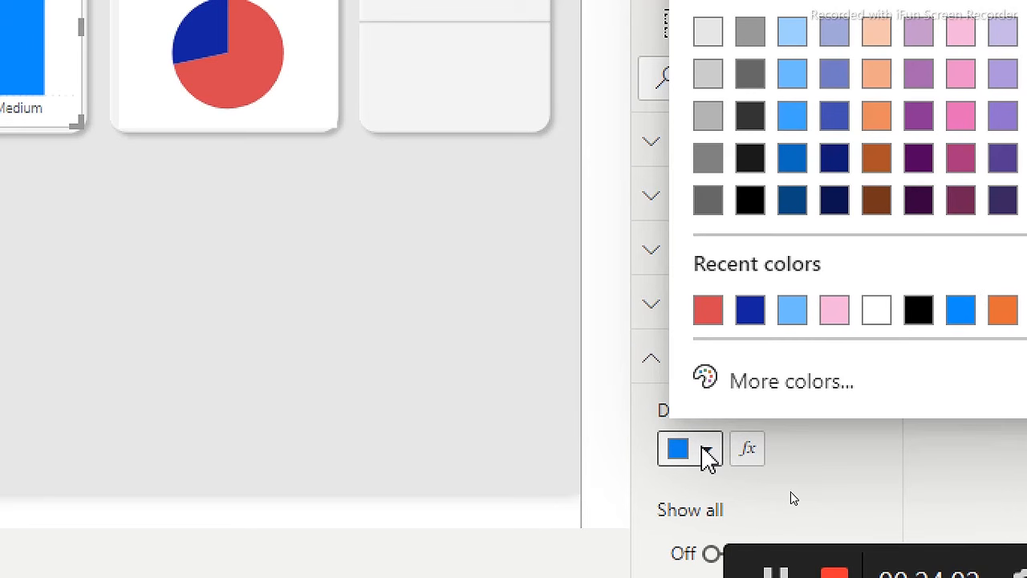
click(708, 313)
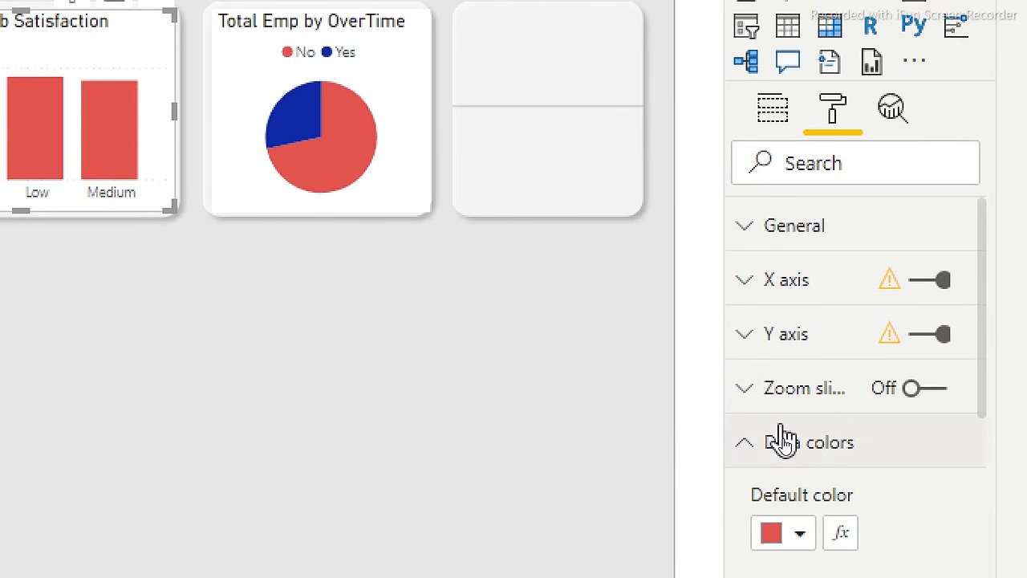
click(778, 463)
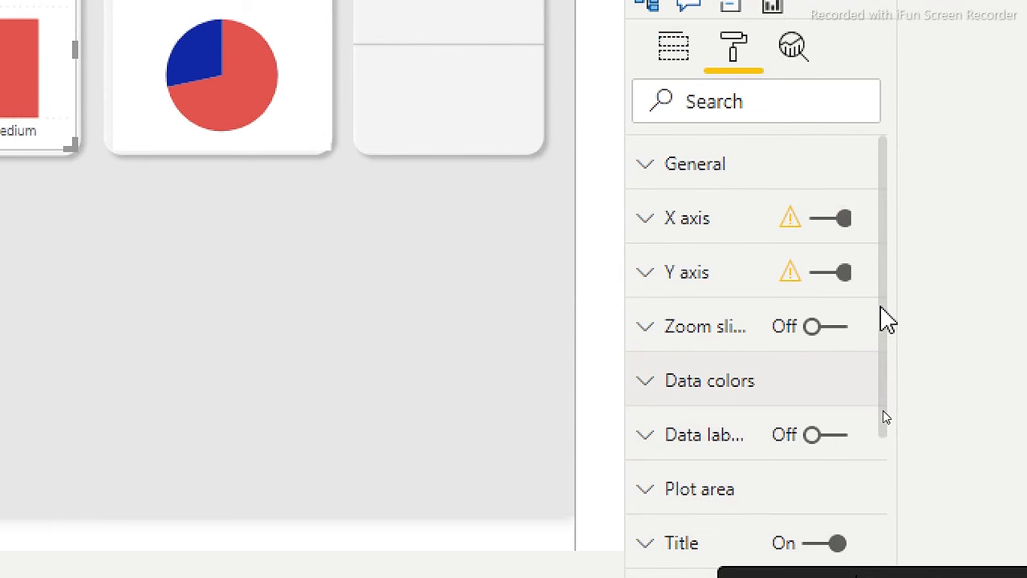
Turn off the background of the Job Satisfaction column chart.
scroll(883, 410, down, 3)
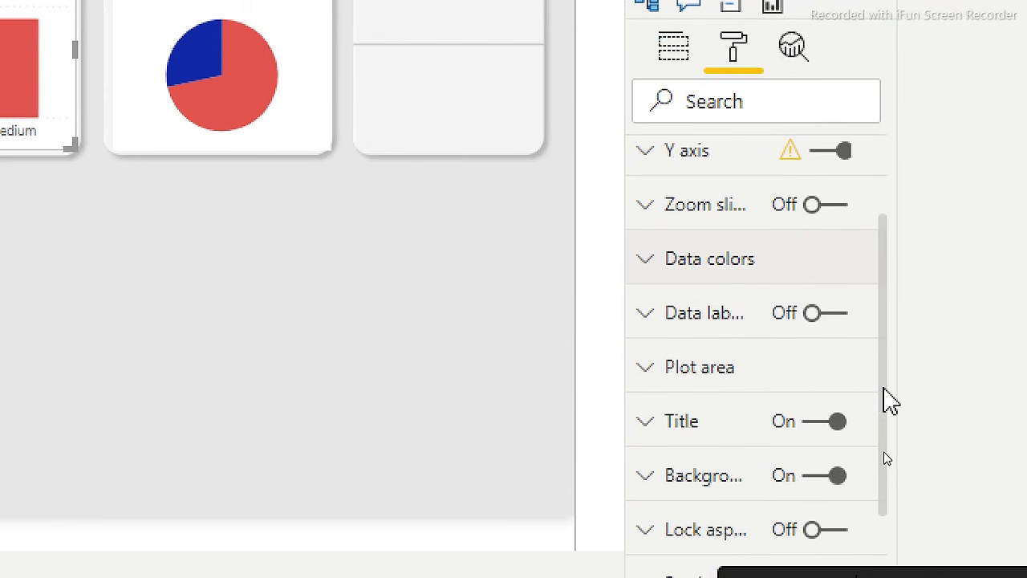
click(807, 431)
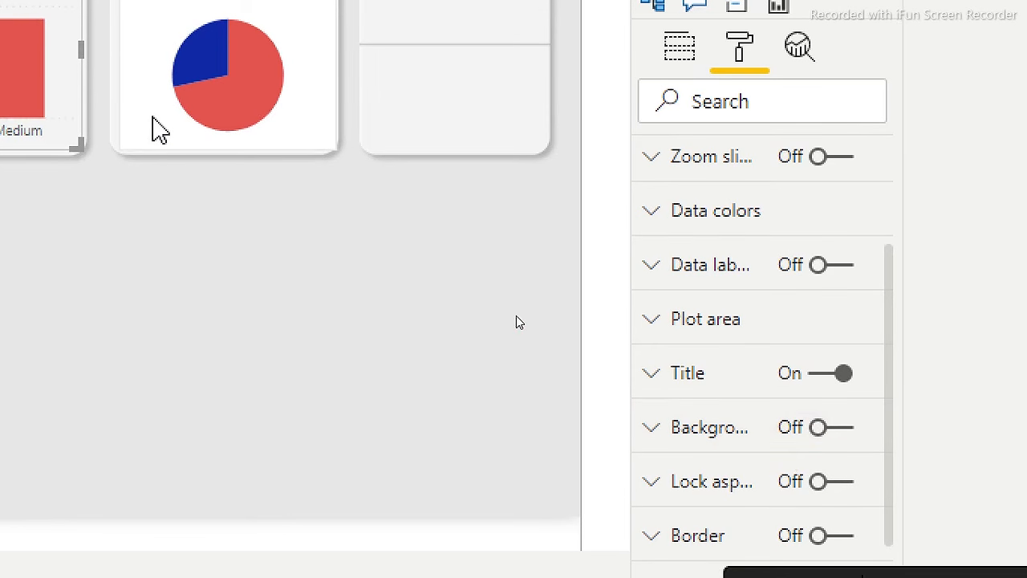
Try to turn off the background of the OverTime pie chart.
click(153, 118)
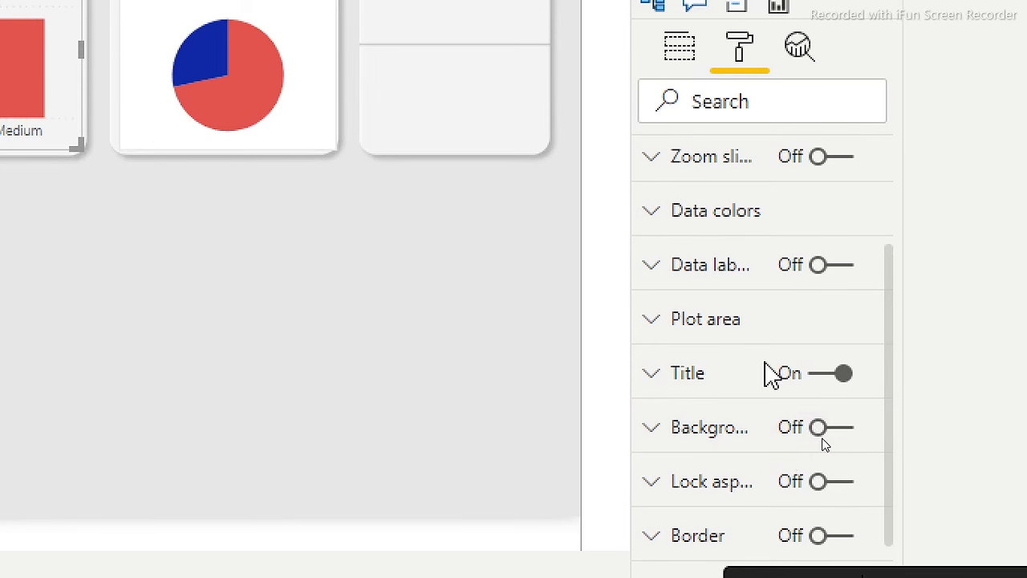
click(823, 434)
click(827, 433)
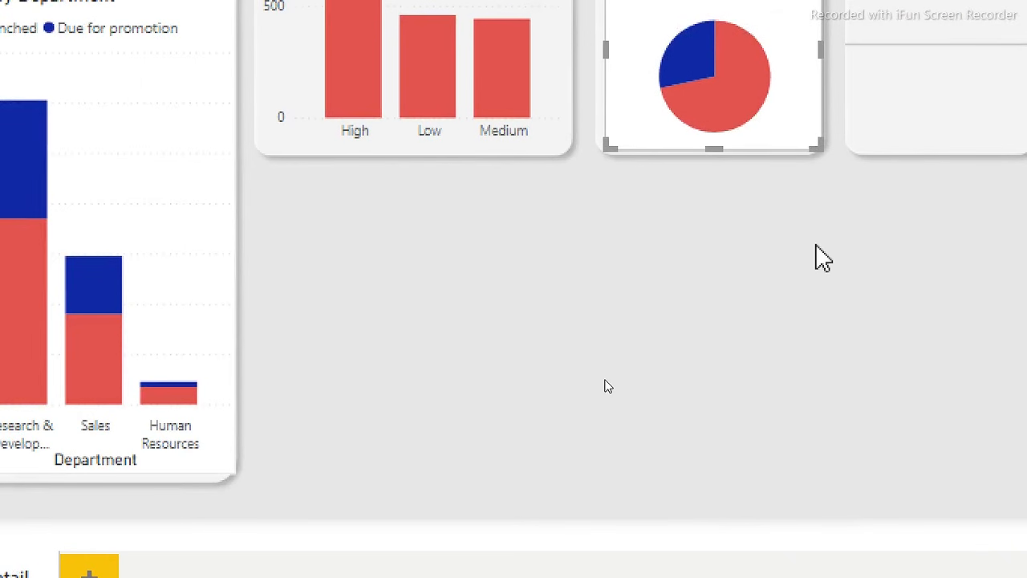
Turn off the background of the retrenchment and promotion by Department chart.
click(149, 122)
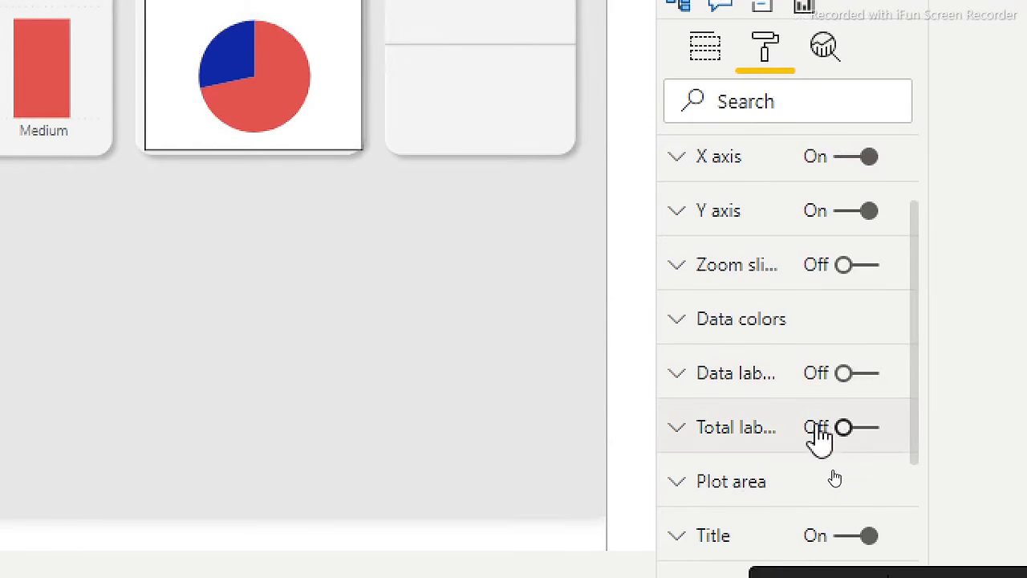
drag(895, 327, 894, 435)
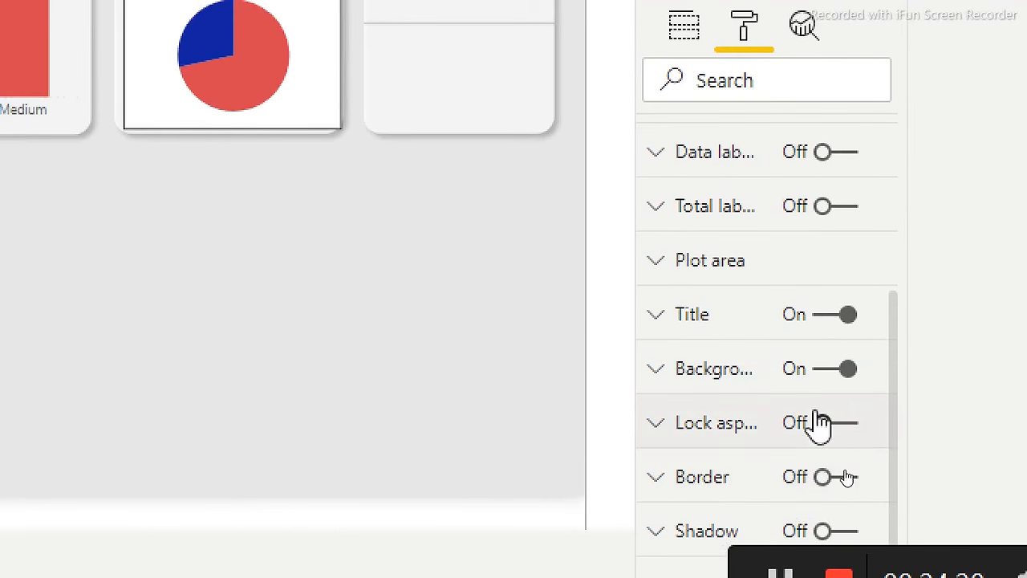
click(801, 371)
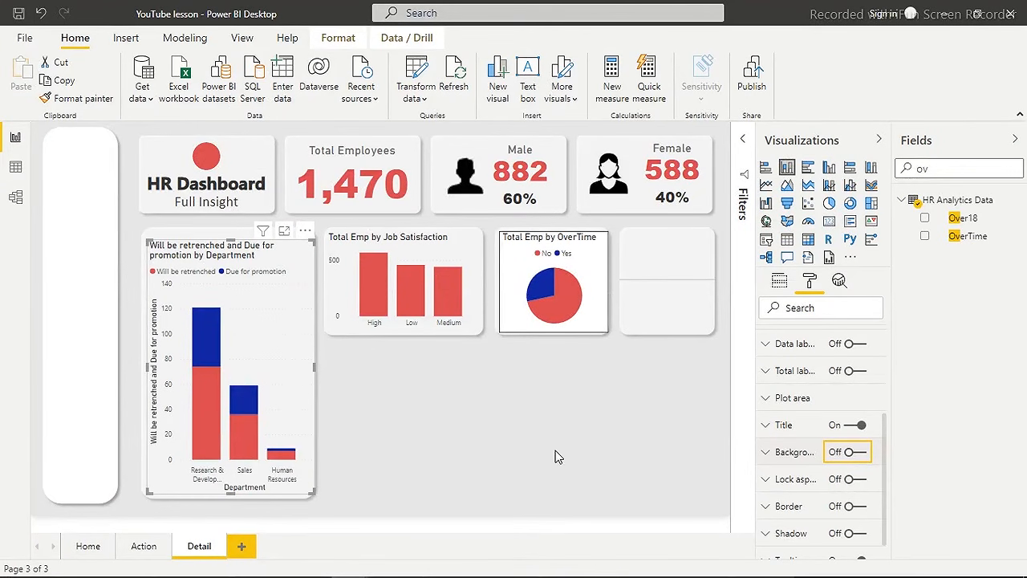
Turn off the background of the OverTime pie chart and deselect it.
click(529, 330)
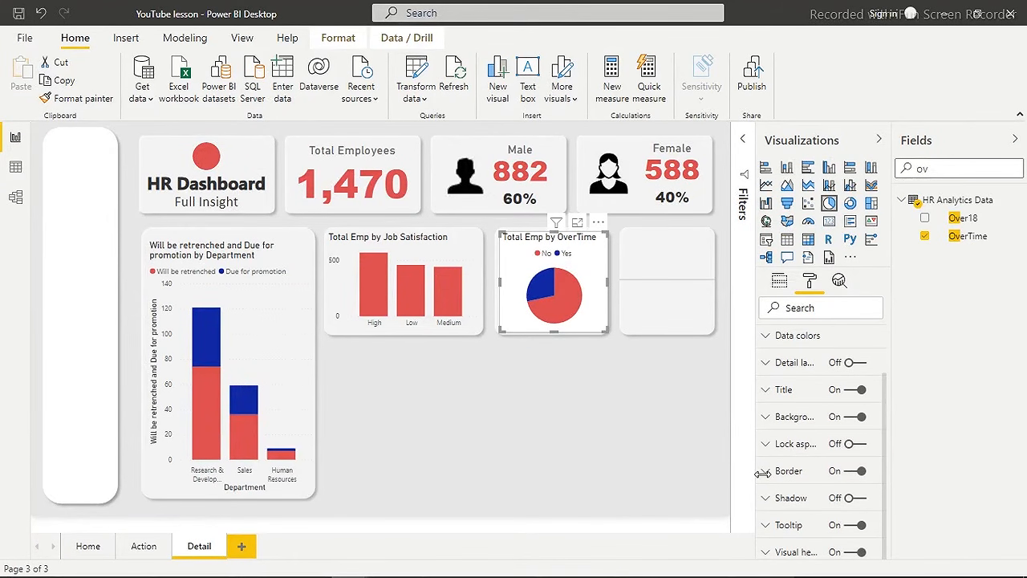
click(845, 419)
click(630, 419)
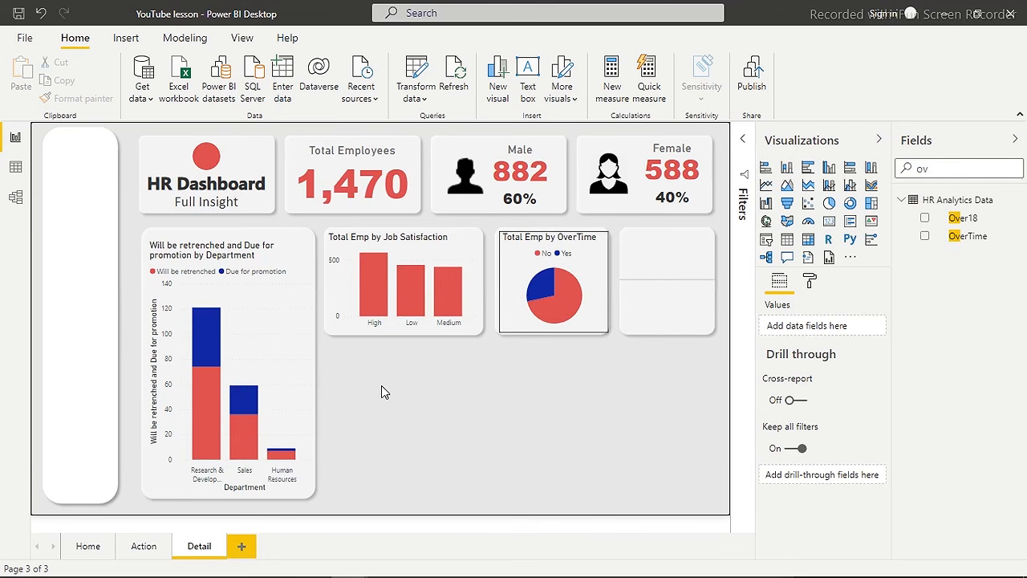
Try to copy the Job Satisfaction chart's formatting onto the OverTime pie chart with the format painter.
click(515, 328)
click(513, 393)
click(526, 328)
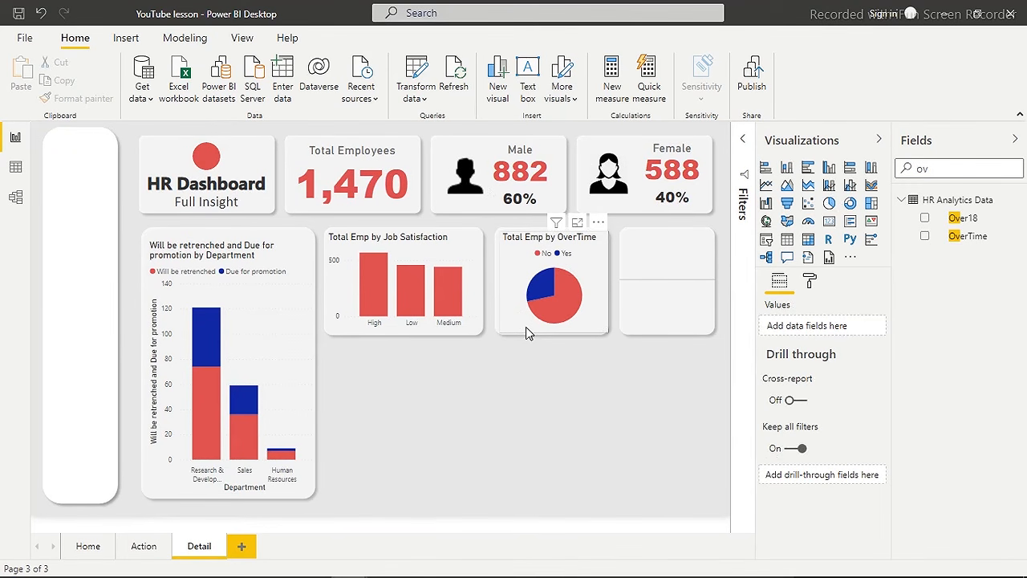
click(473, 268)
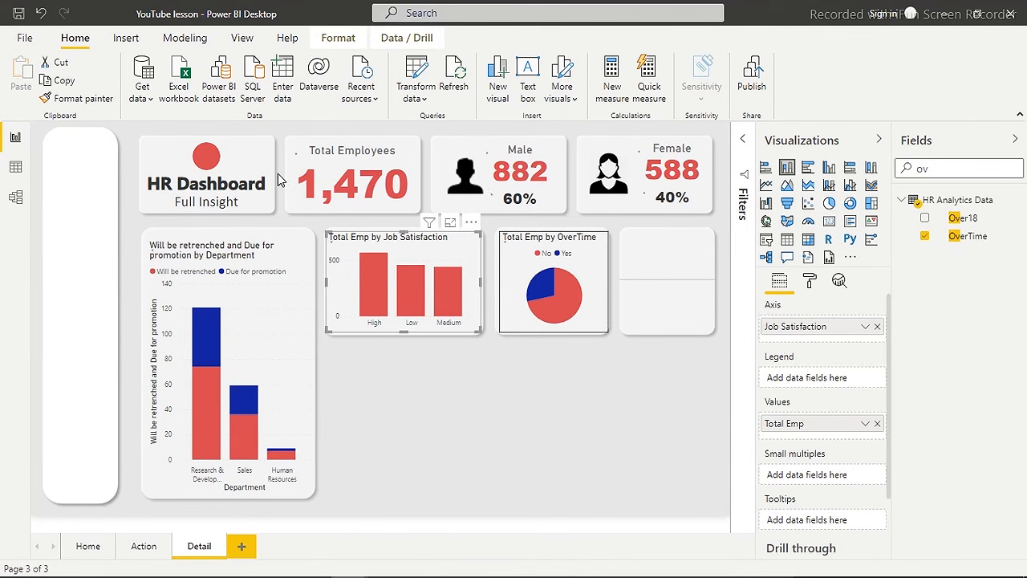
click(80, 98)
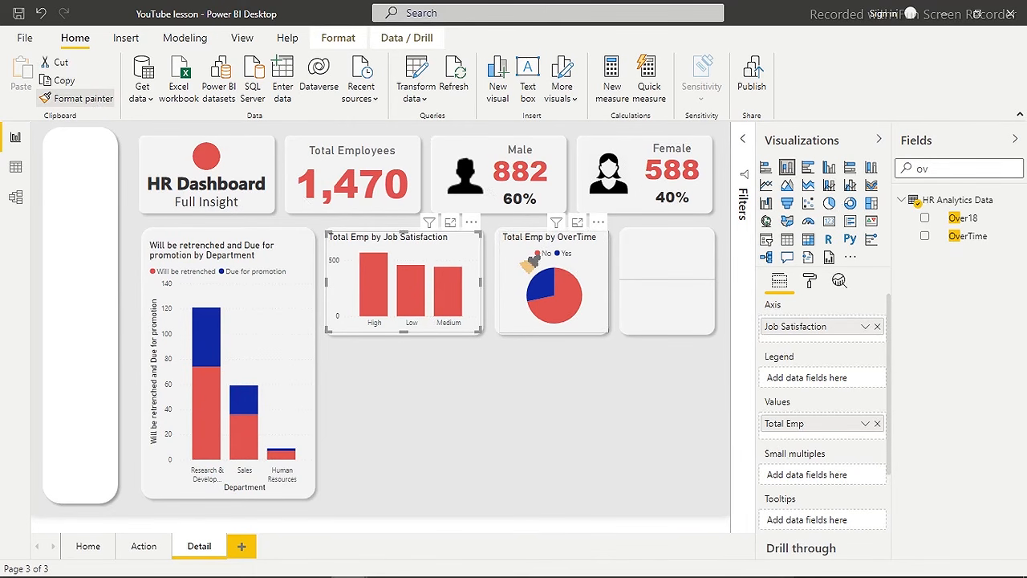
click(531, 262)
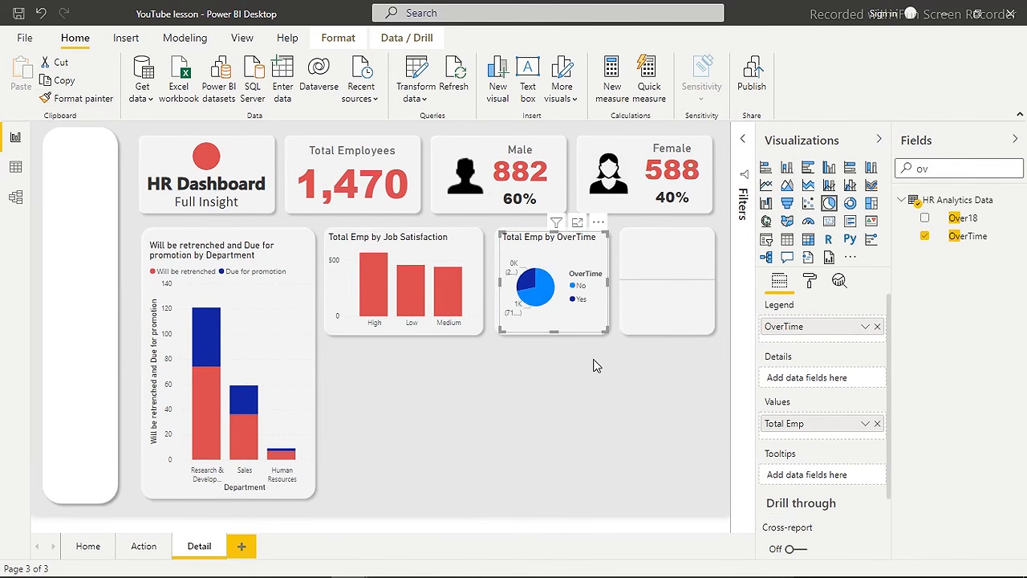
click(618, 431)
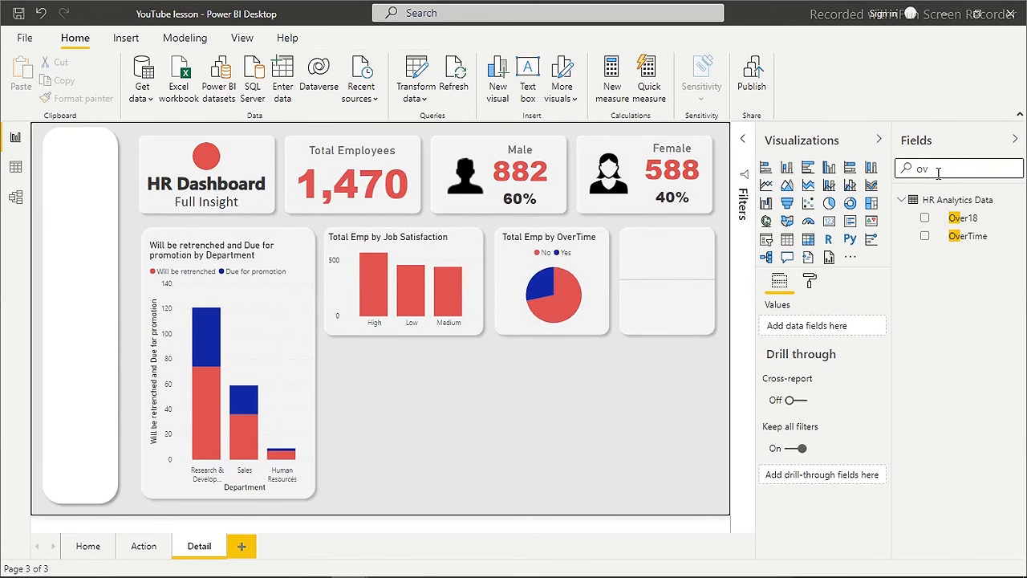
Find the job fields and create a new table visual from JobRole below the Job Satisfaction chart.
drag(932, 168, 886, 172)
text(job)
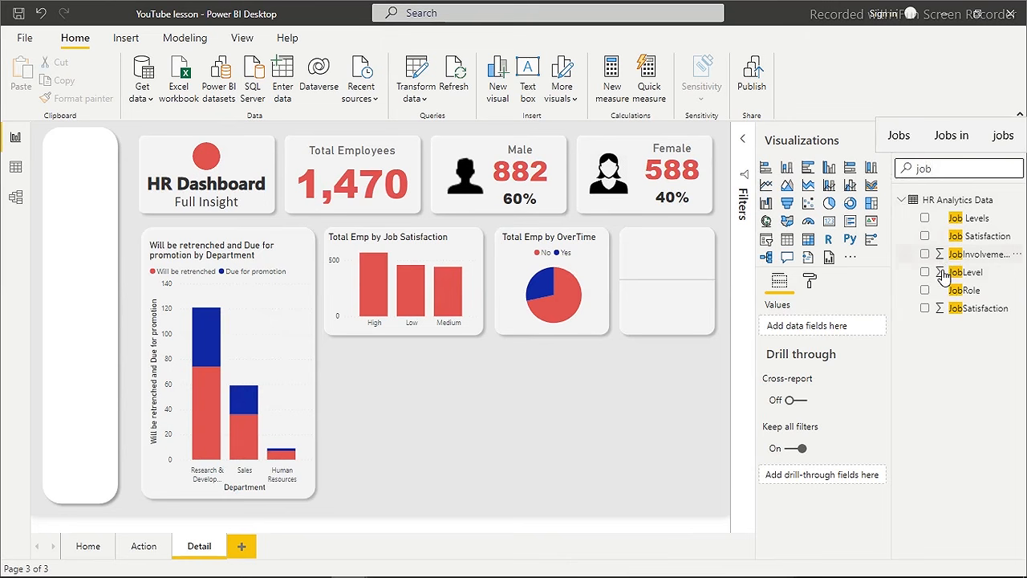
click(926, 292)
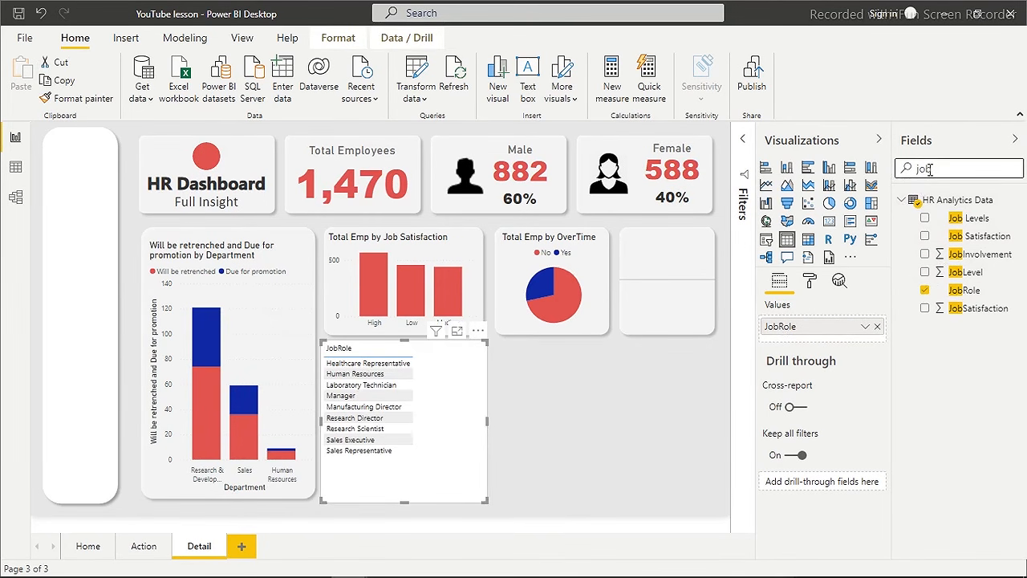
Add Total Emp, Will be retrenched and Due for promotion to the JobRole table and widen it to the cards' outer edge.
drag(936, 170, 883, 171)
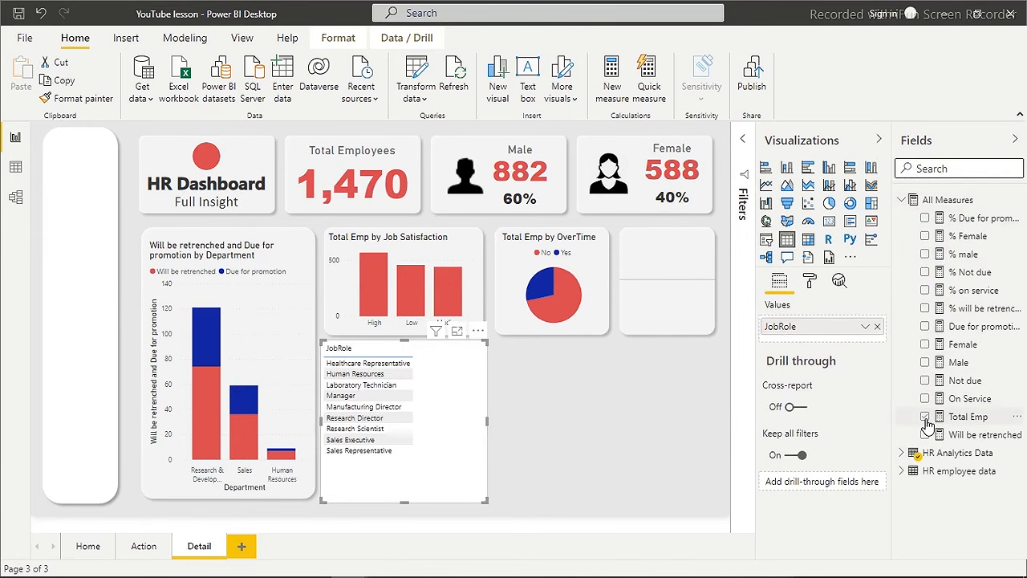
click(925, 419)
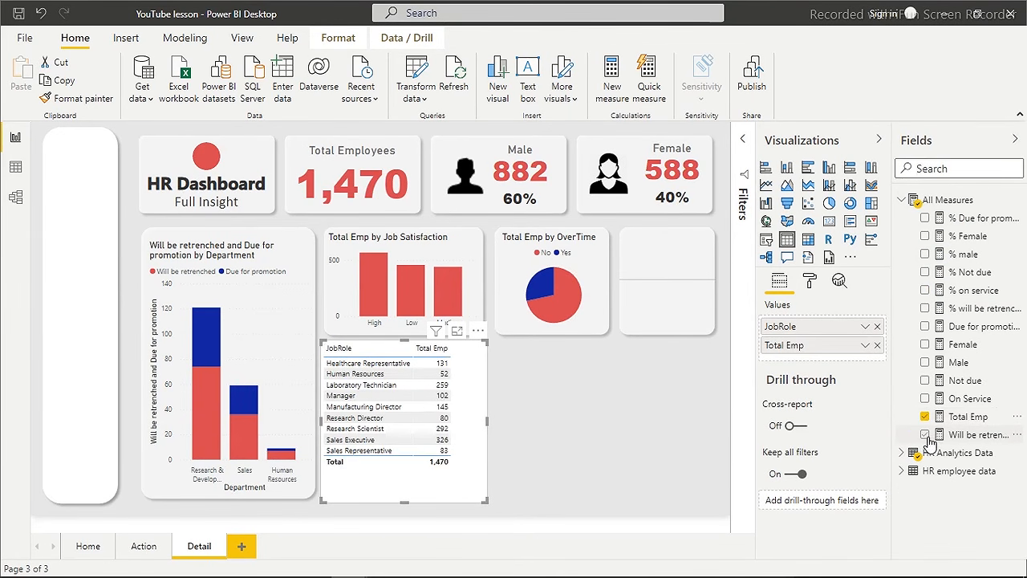
click(926, 435)
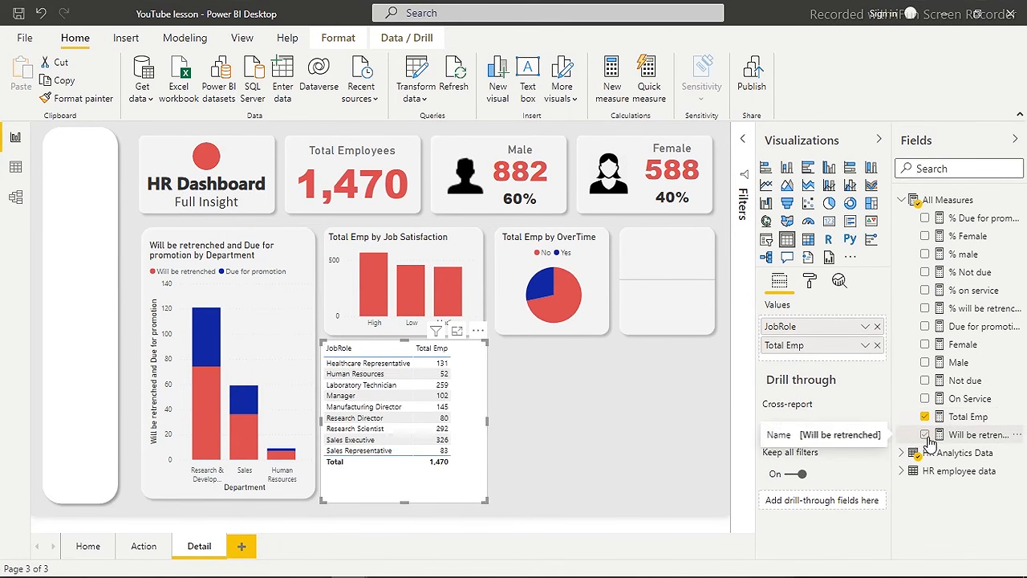
click(926, 326)
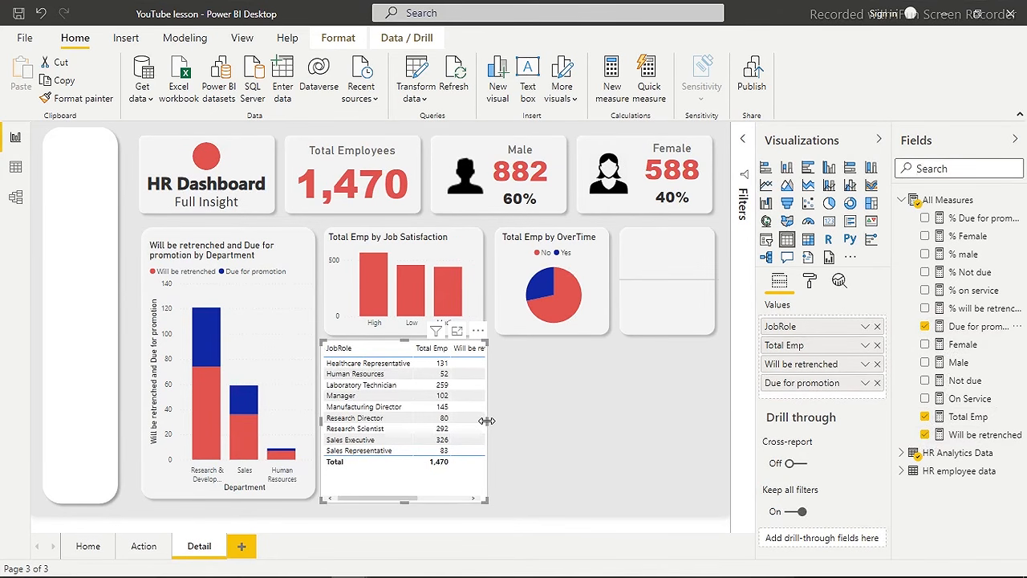
drag(487, 420, 718, 408)
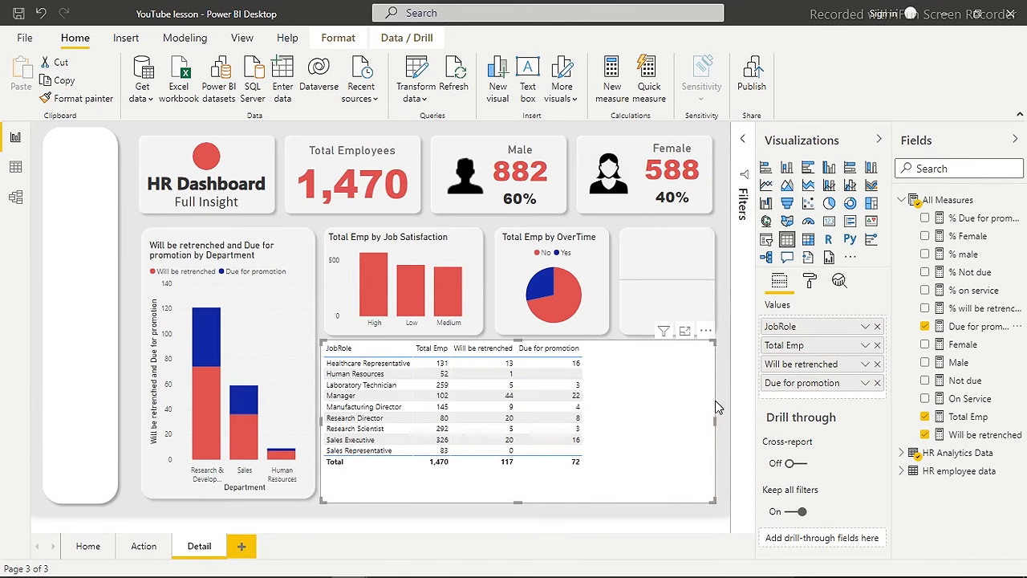
Apply the Minimal style to the JobRole table.
click(811, 282)
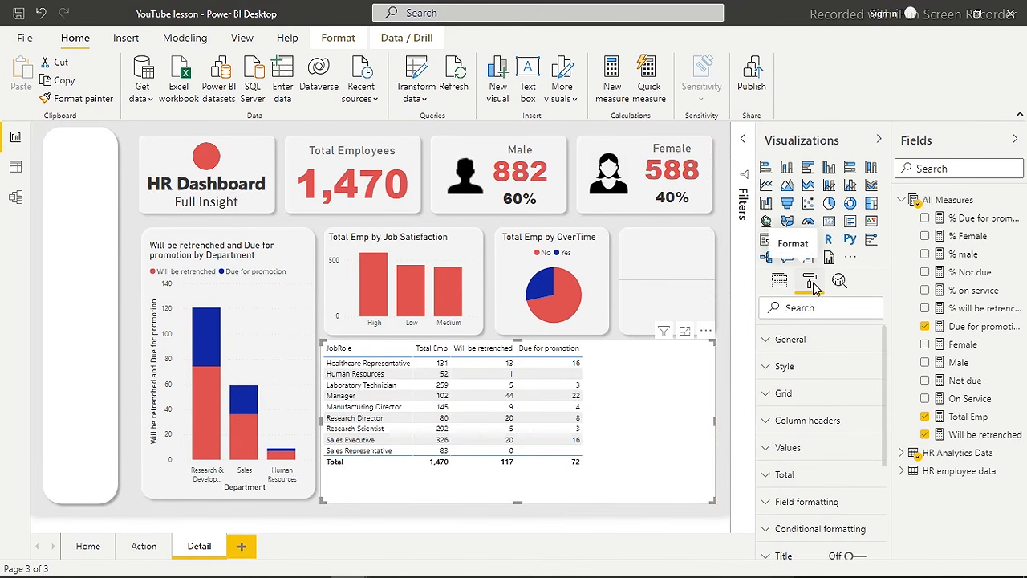
click(792, 372)
click(809, 412)
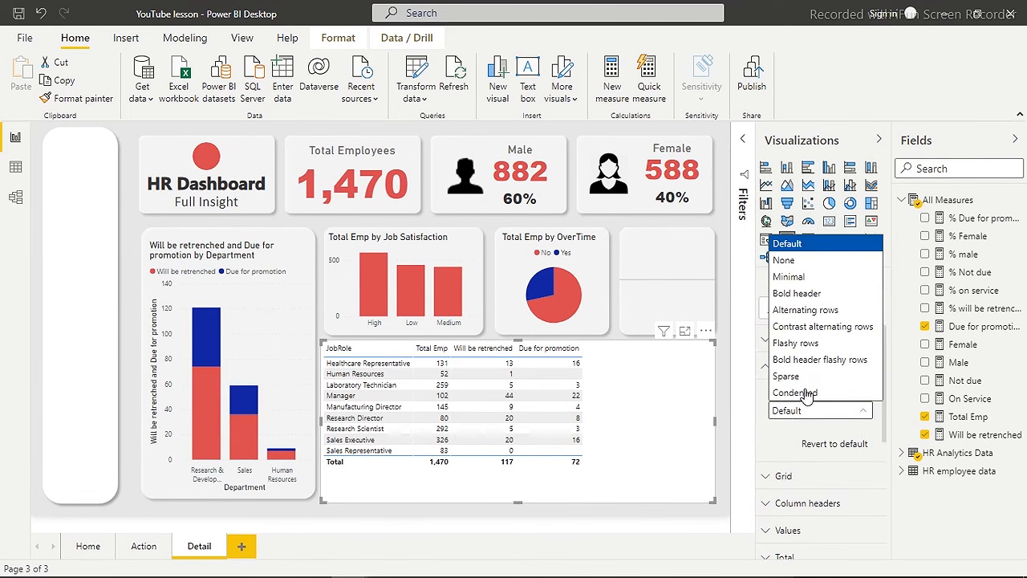
click(801, 276)
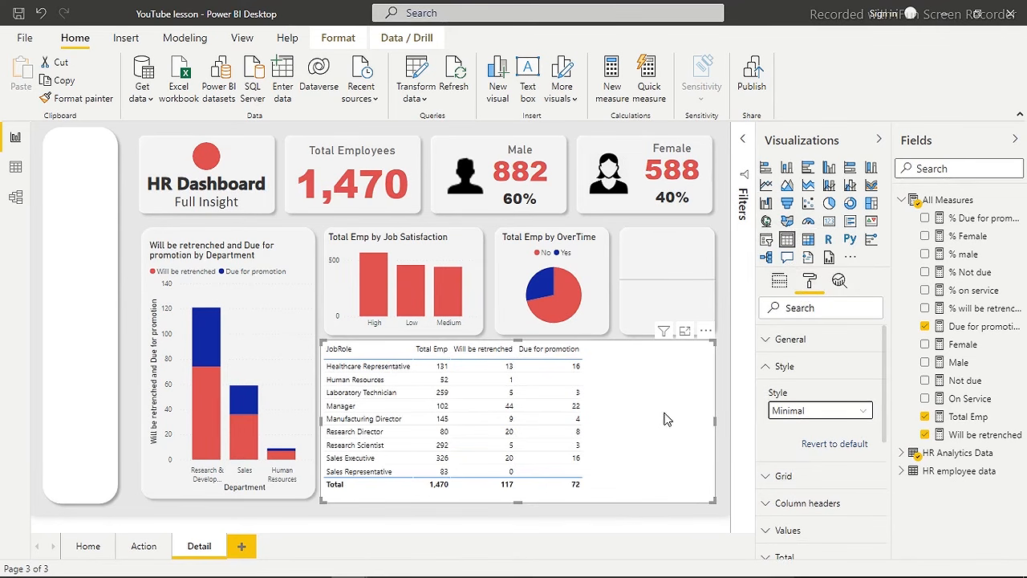
click(784, 369)
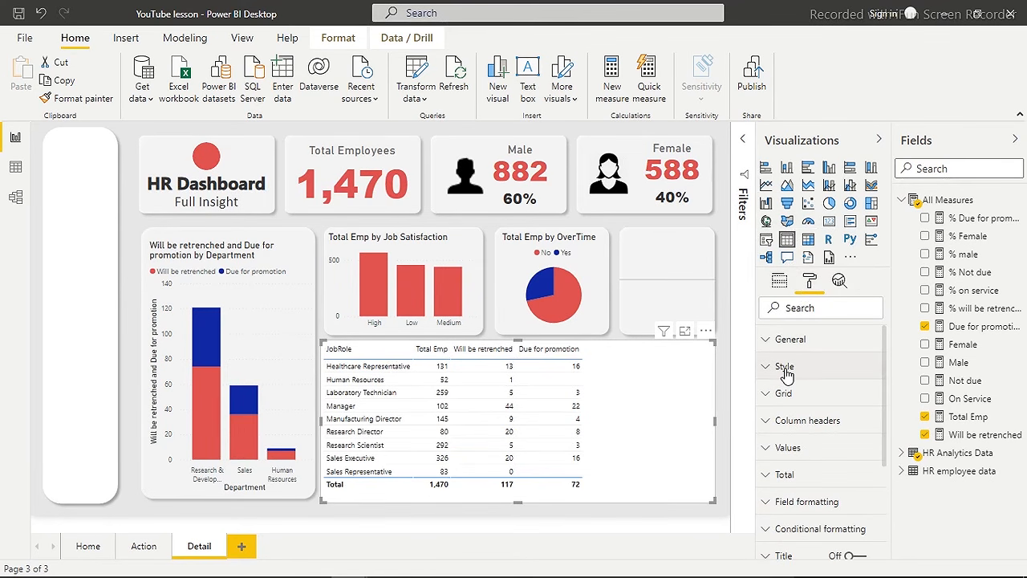
Set the text size of the JobRole table's column headers to 15 pt.
click(799, 423)
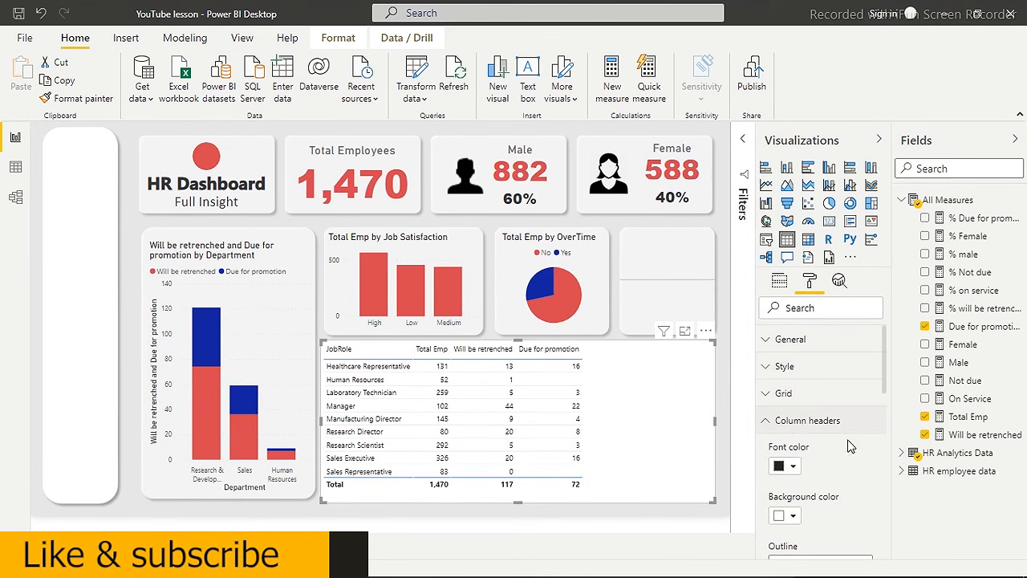
drag(885, 385, 893, 464)
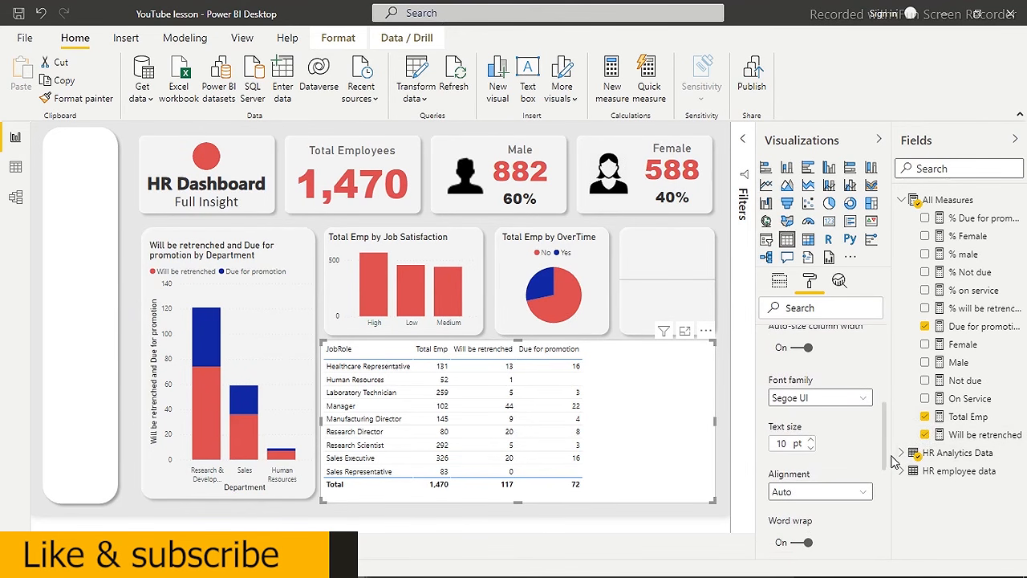
double_click(810, 446)
text(14)
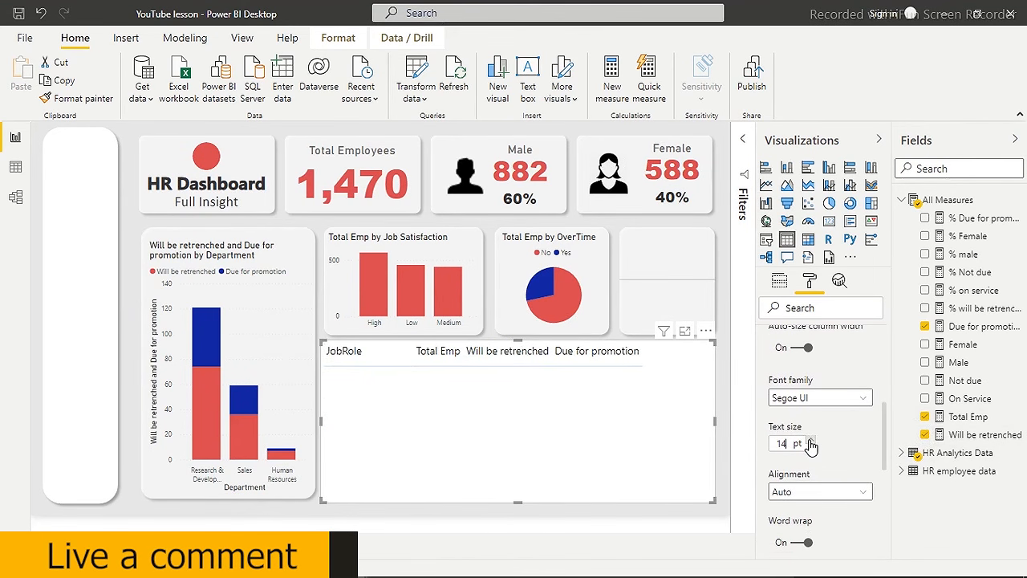
key(Return)
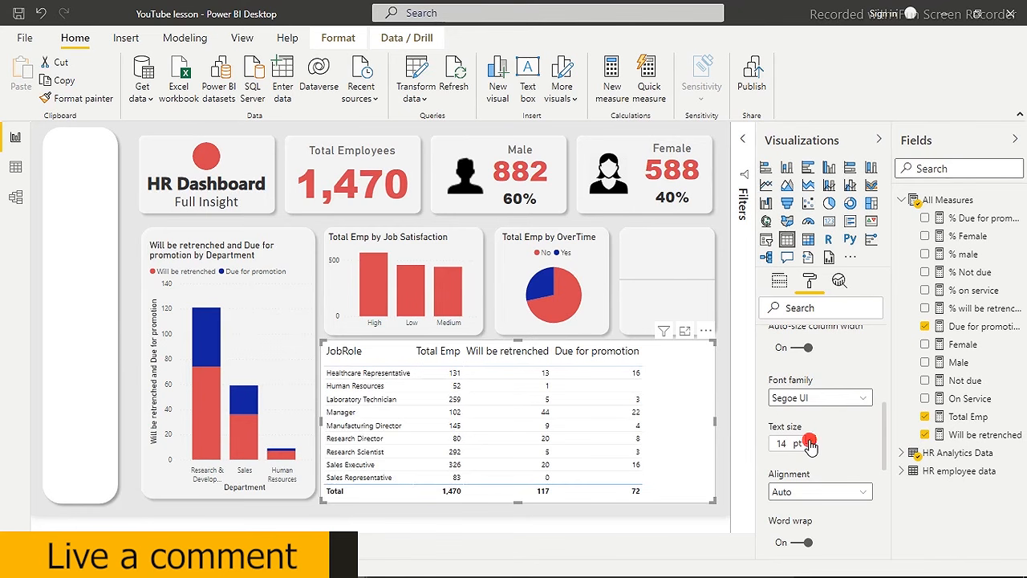
key(Return)
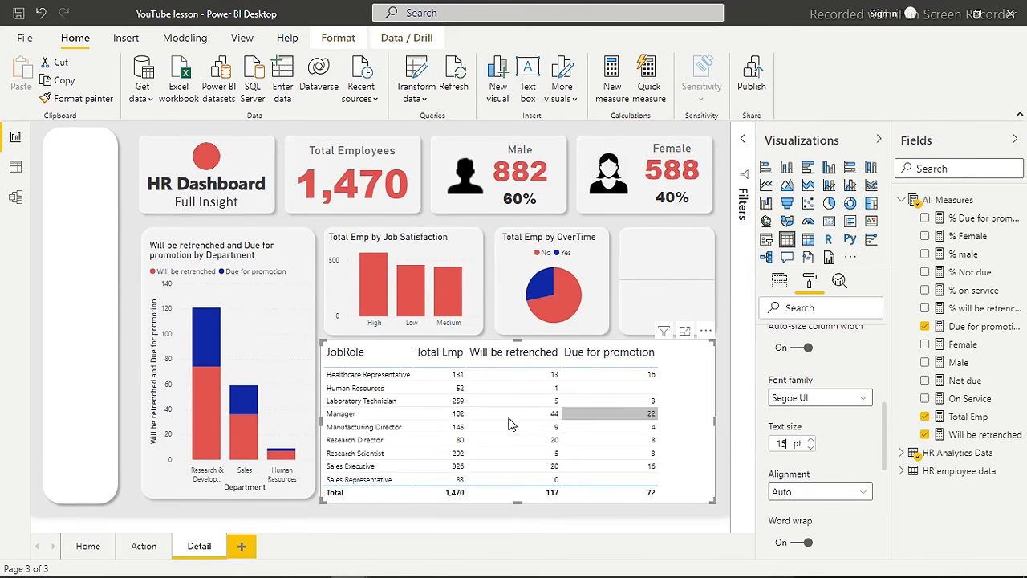
drag(885, 423, 882, 340)
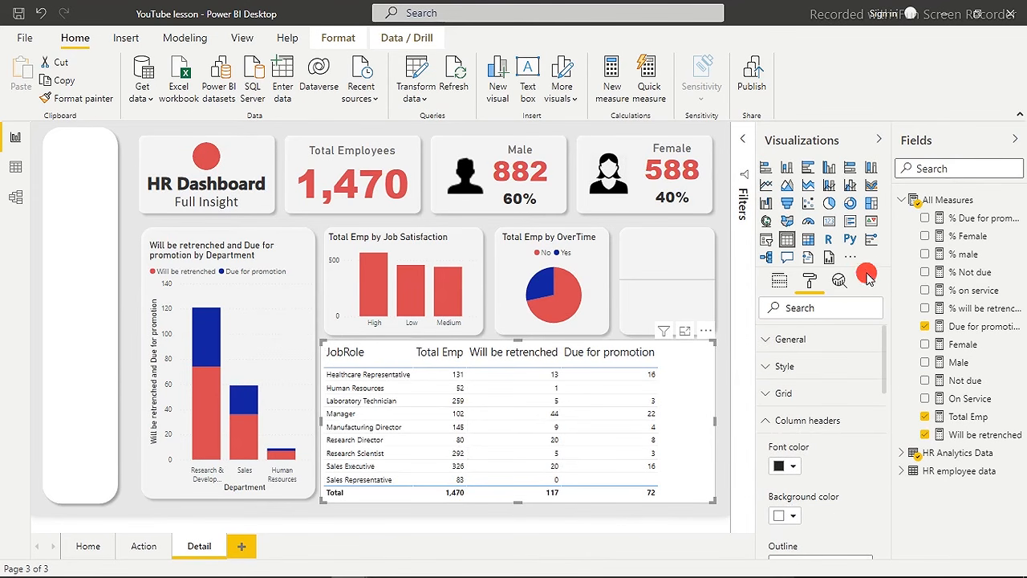
click(775, 420)
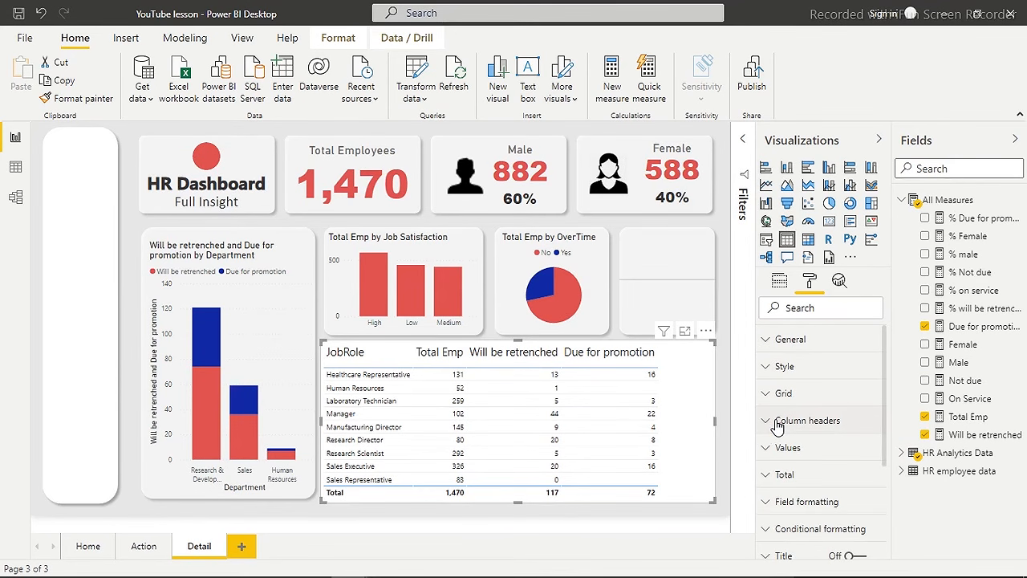
Set the text size of the JobRole table's values to 15 pt.
click(787, 477)
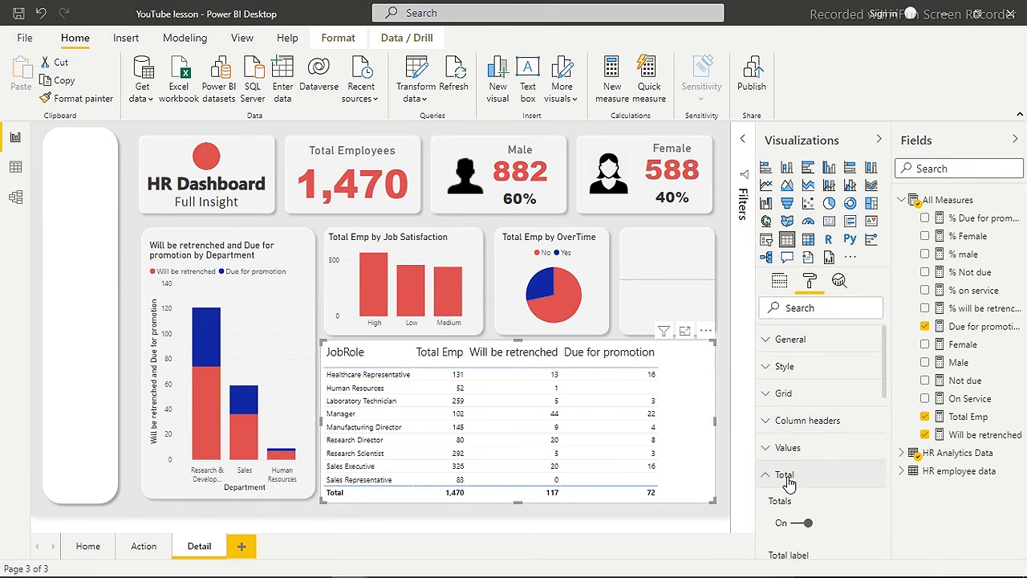
click(786, 475)
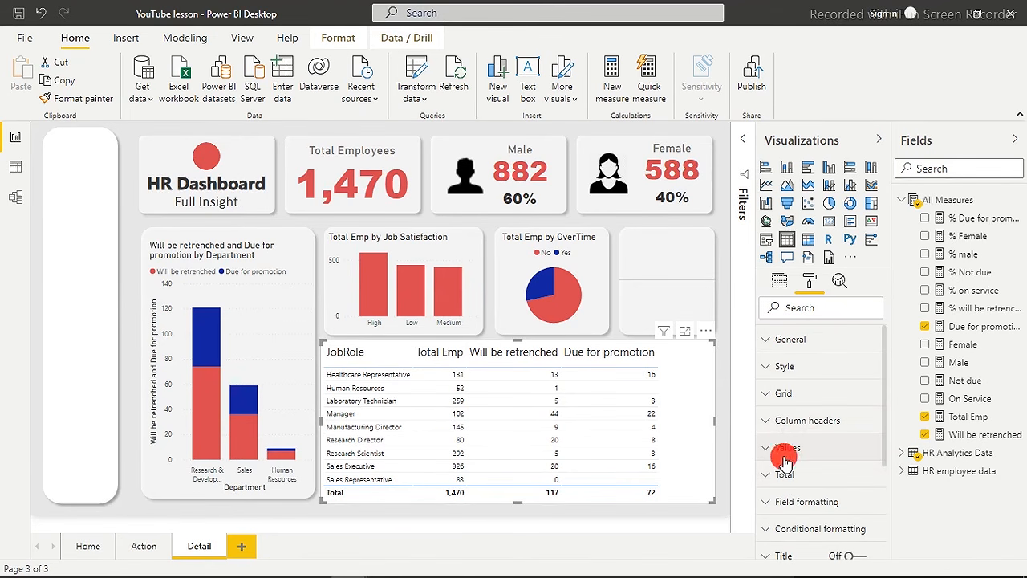
click(785, 449)
drag(886, 374, 889, 487)
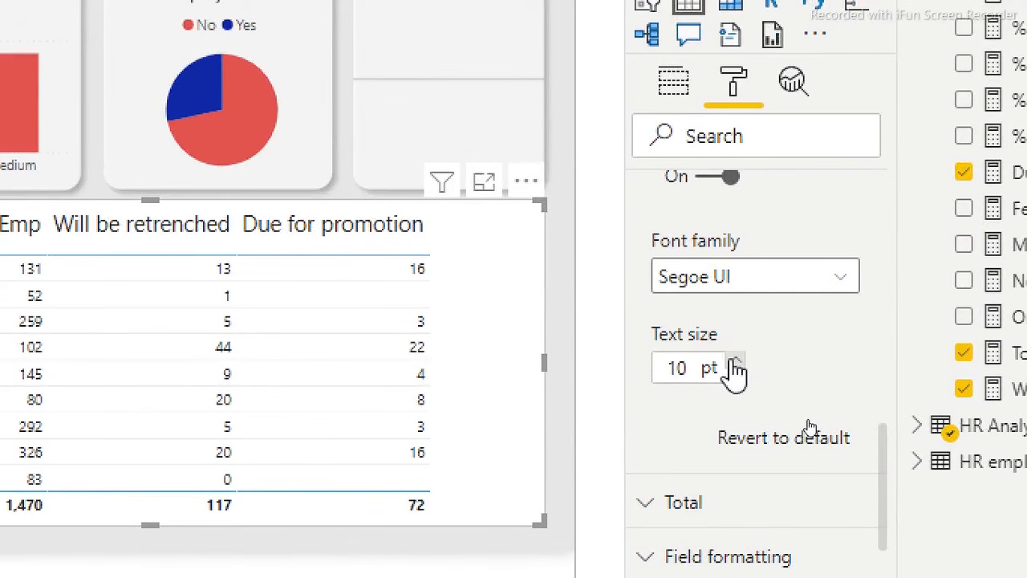
click(736, 361)
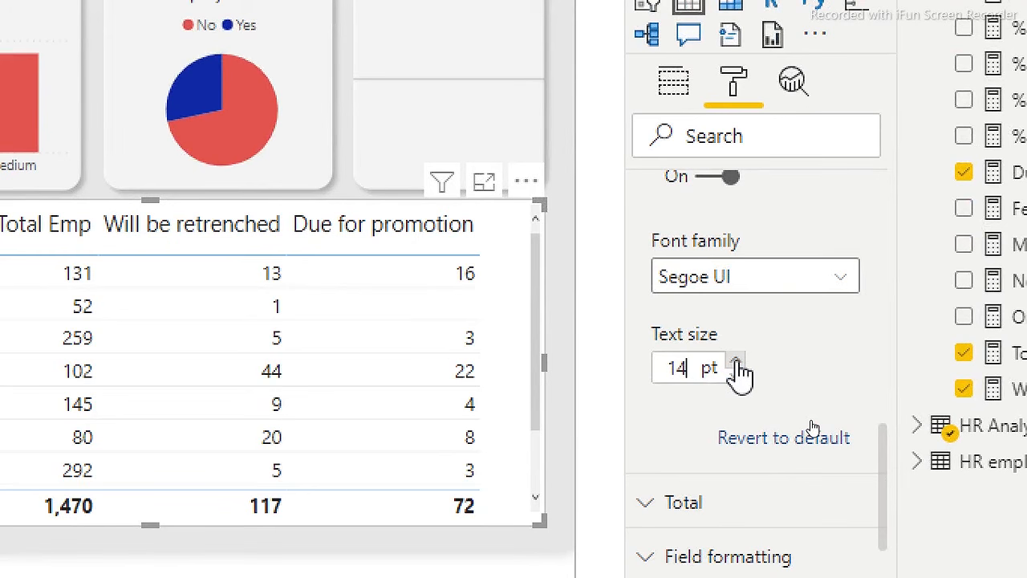
click(736, 363)
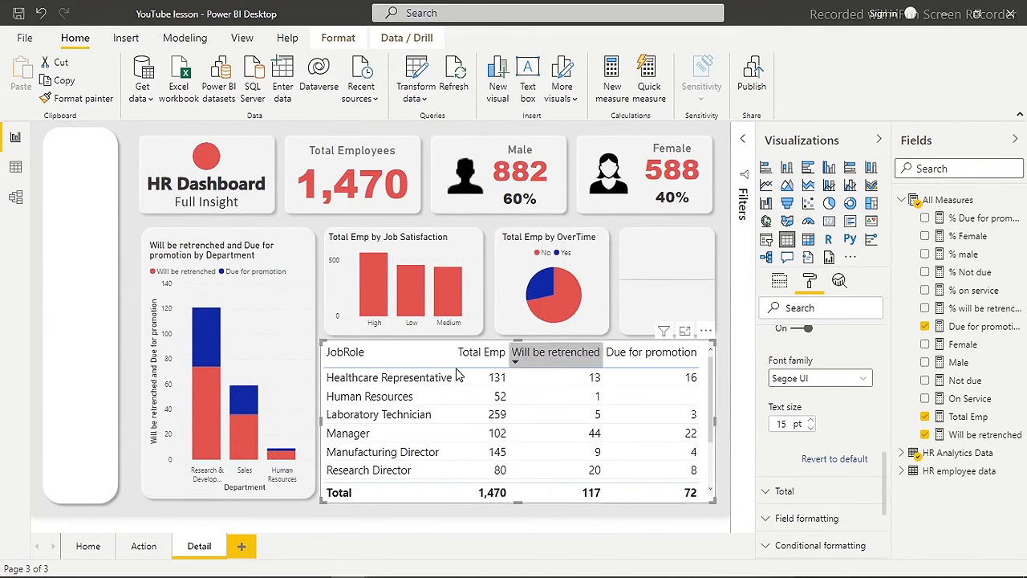
click(132, 245)
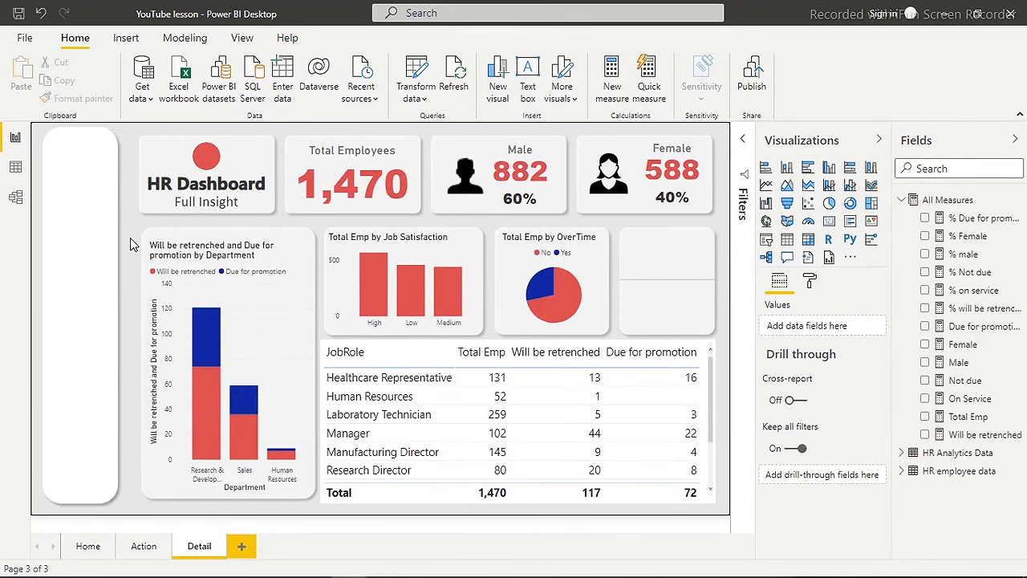
Add data bars to the JobRole table's Total Emp column with a light purple positive bar and a light orange negative bar.
click(506, 383)
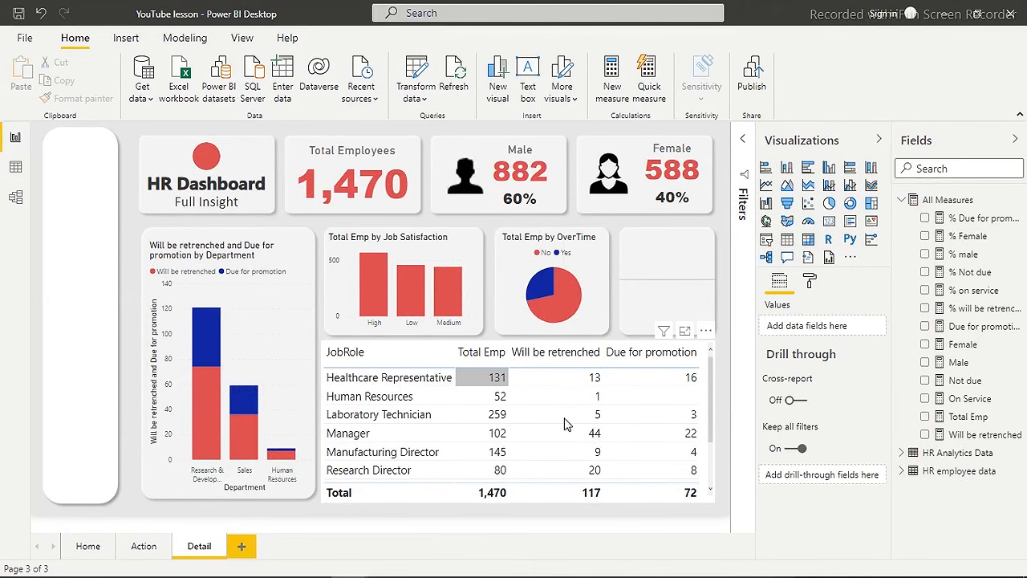
click(495, 383)
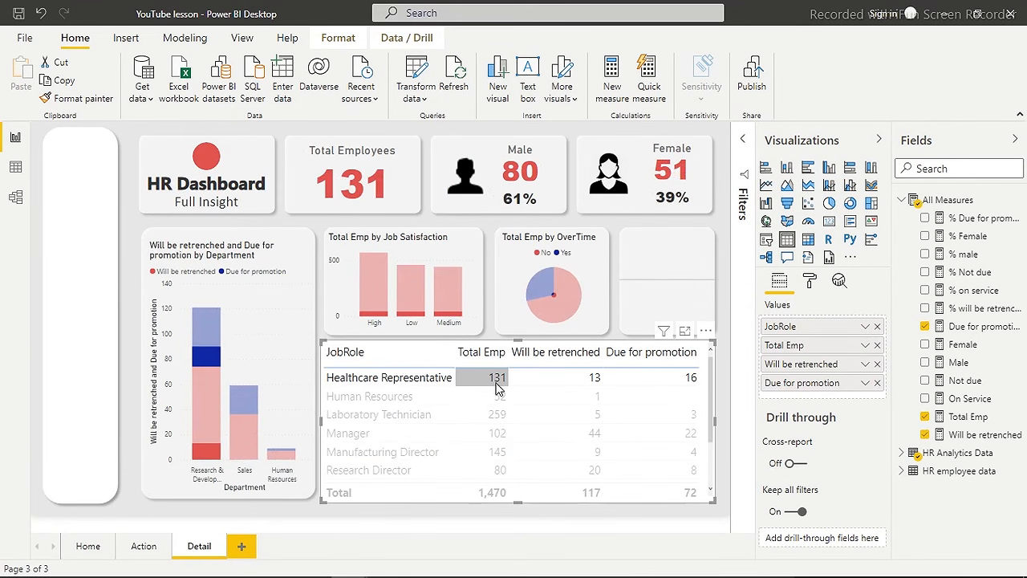
click(865, 346)
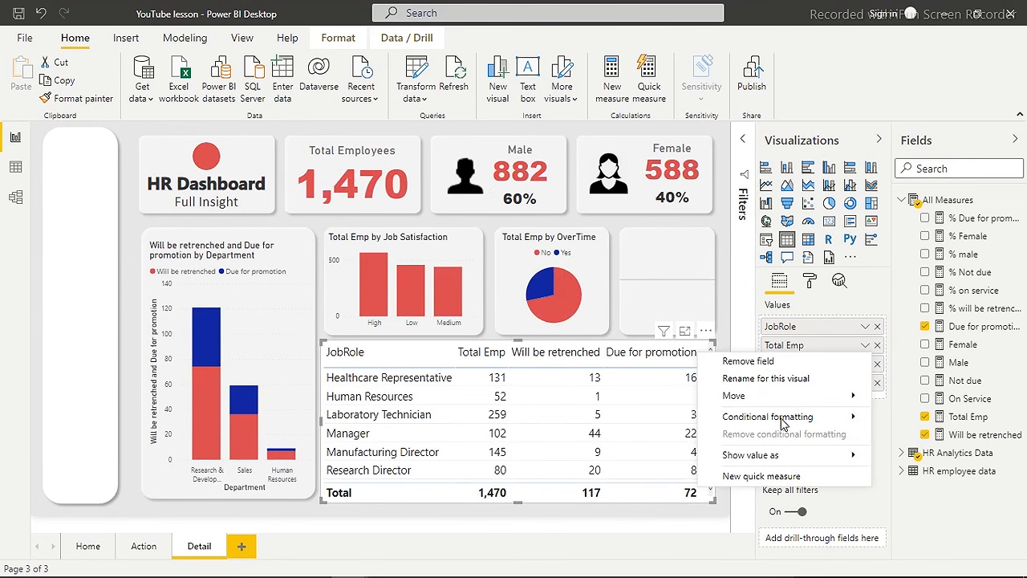
mouse_move(802, 418)
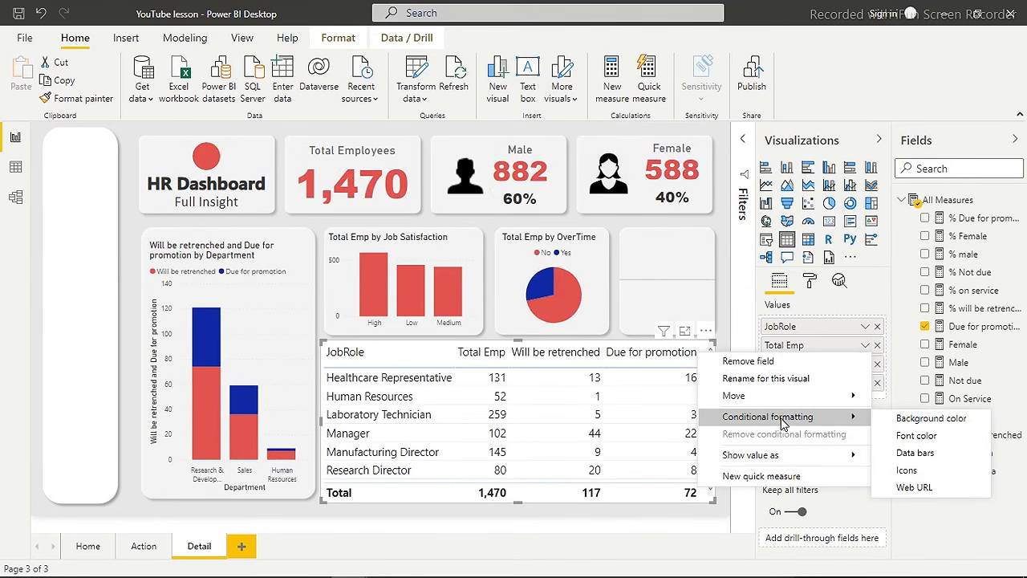
click(907, 453)
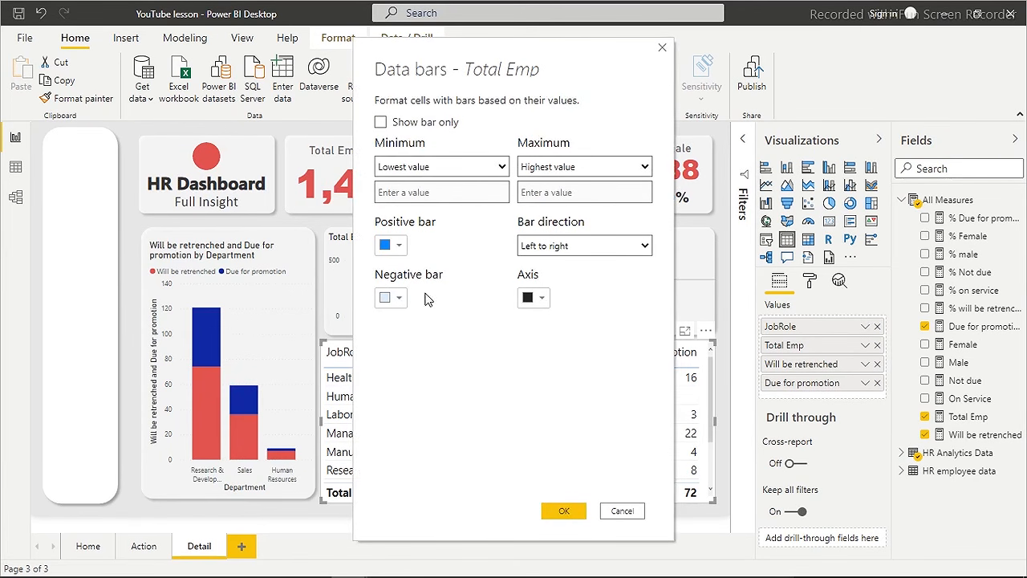
click(400, 246)
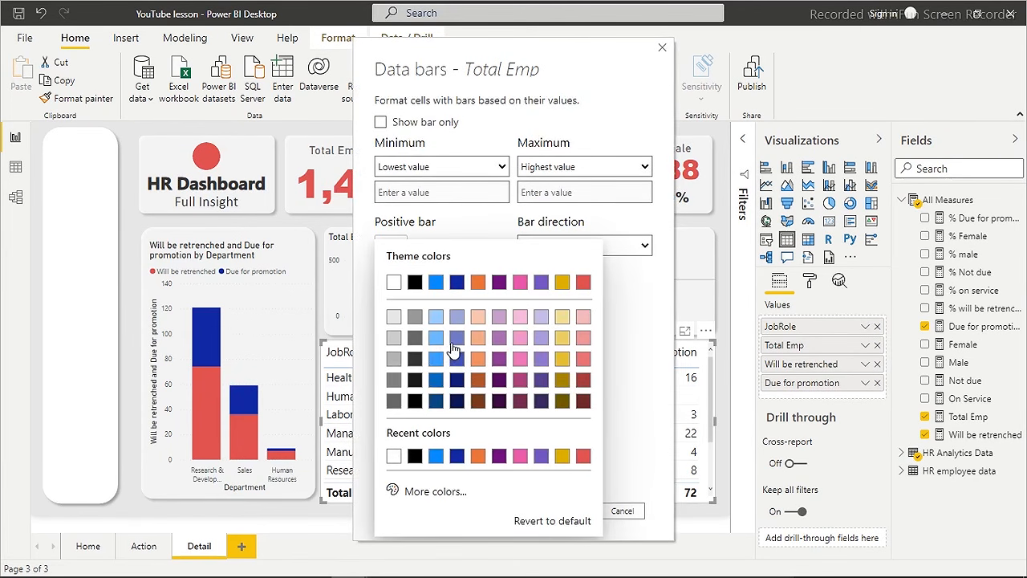
click(539, 317)
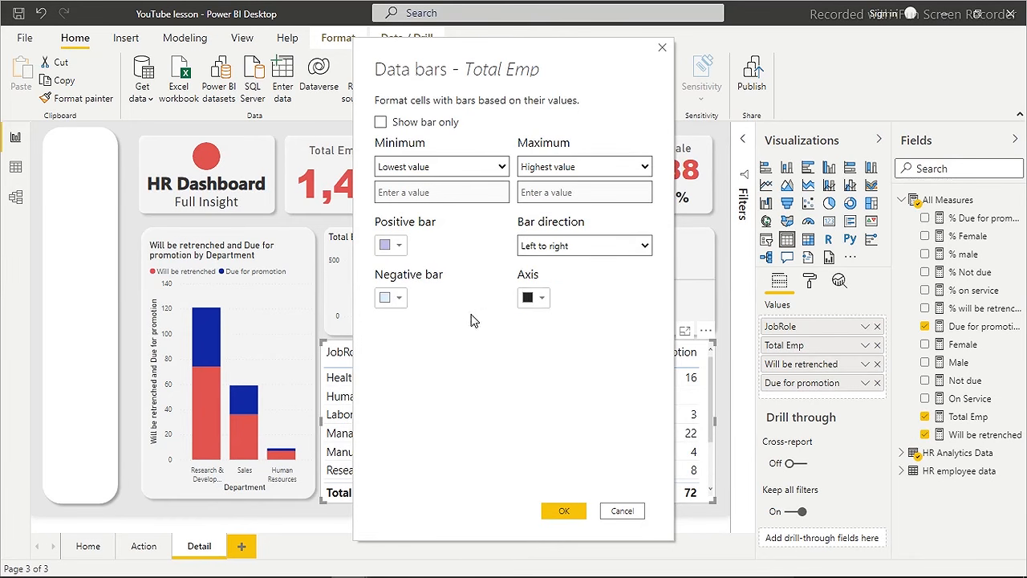
click(392, 298)
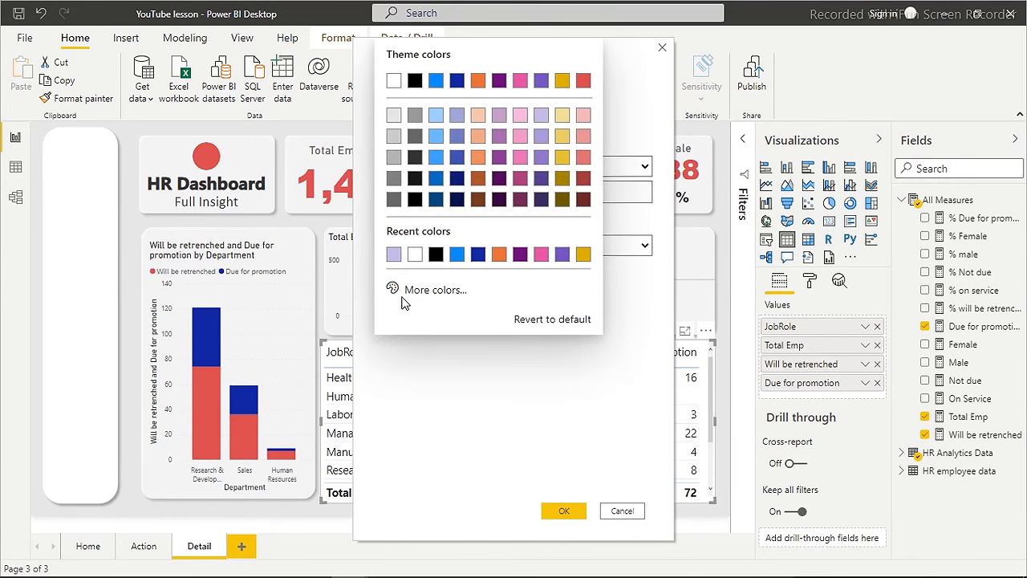
click(477, 114)
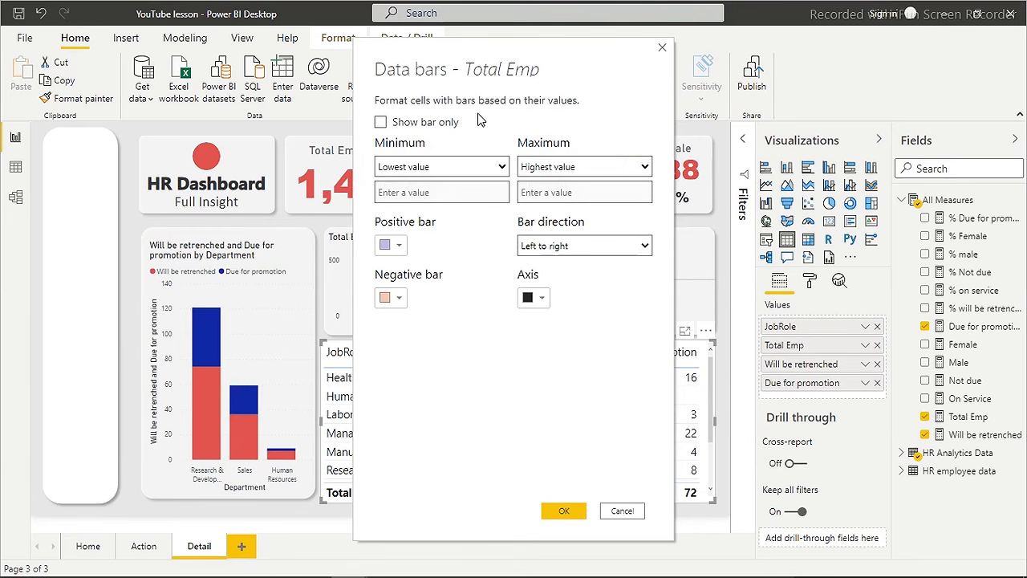
click(563, 508)
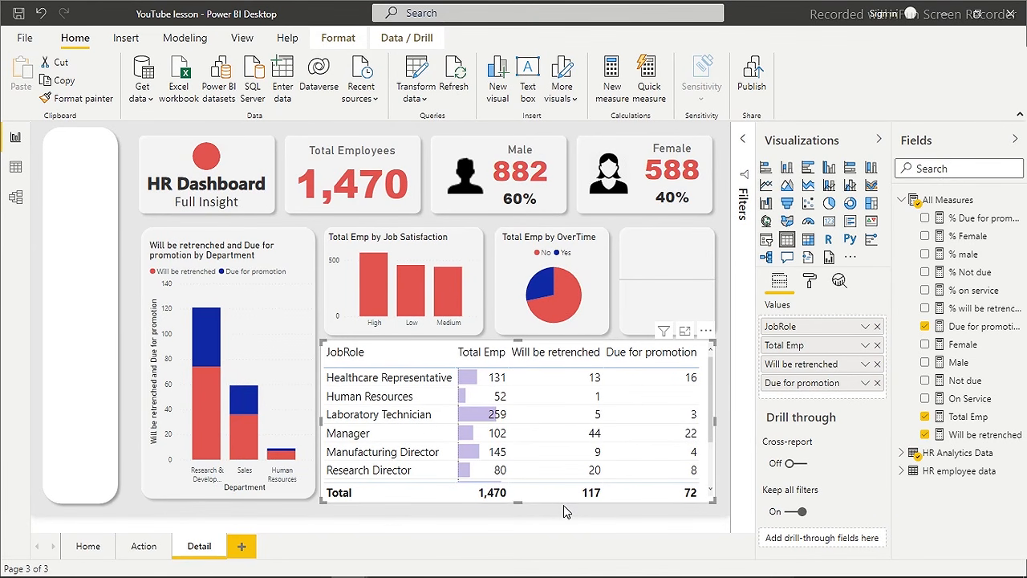
click(126, 223)
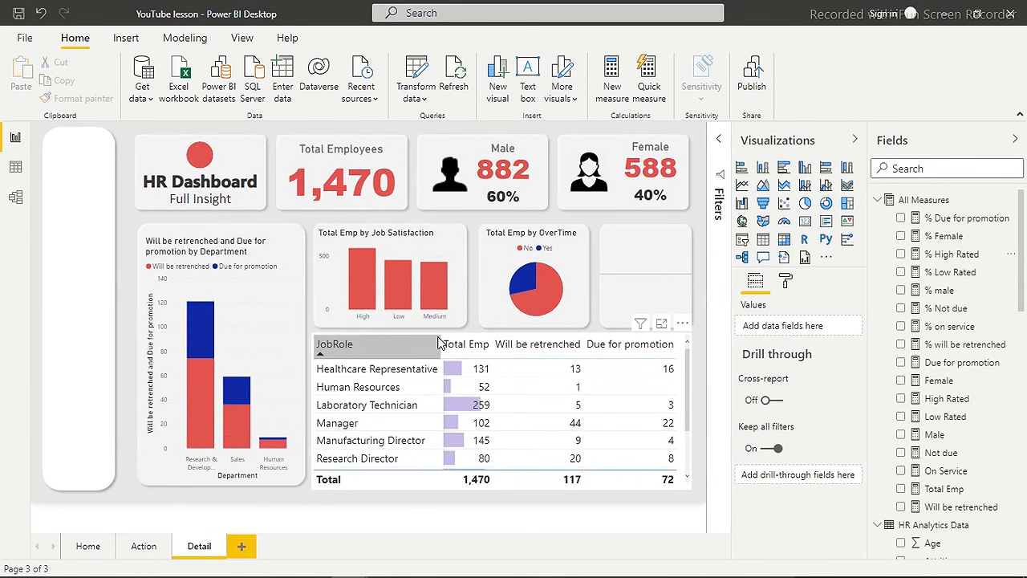
Create a card visual showing the % High Rated measure and shrink it to a small box.
click(900, 253)
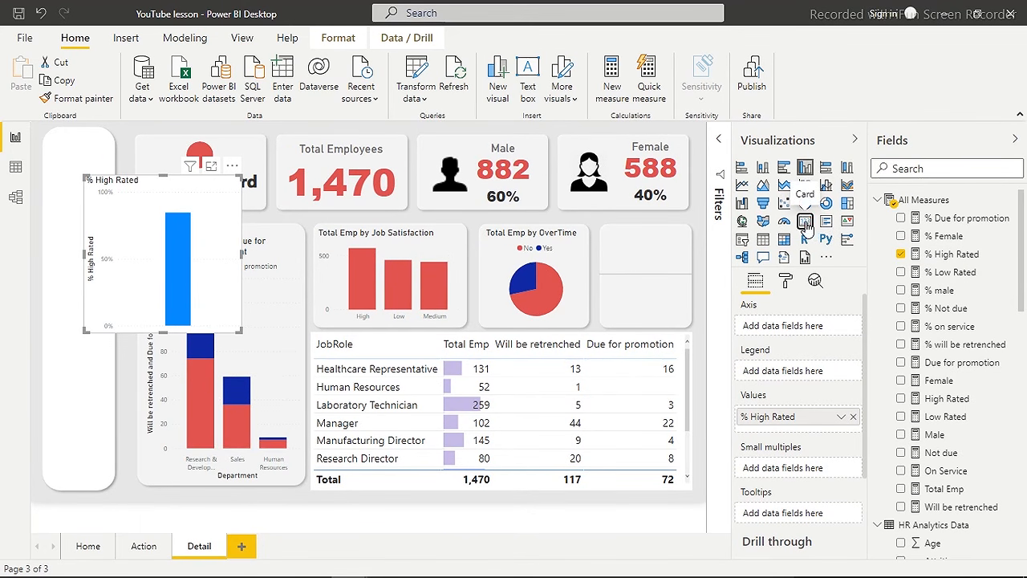
click(805, 222)
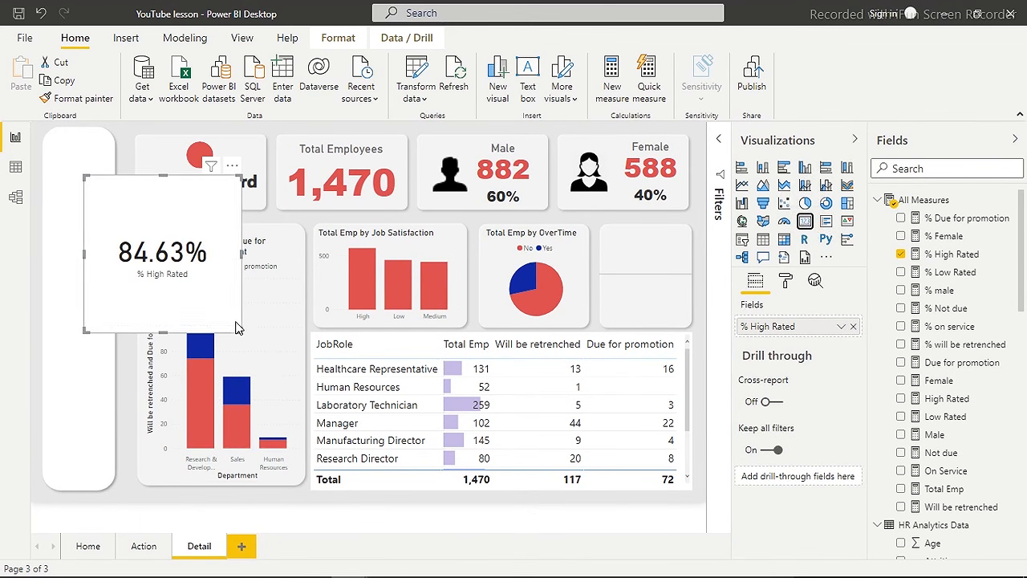
drag(238, 332, 192, 268)
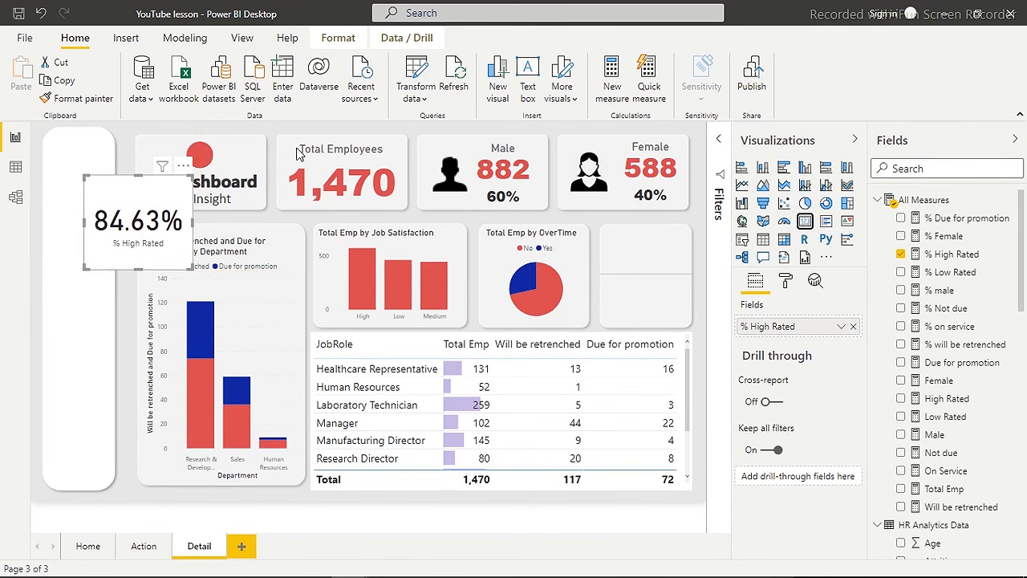
Copy the % male card's formatting onto the % High Rated card and move it over the empty divided box beside the OverTime chart.
click(505, 205)
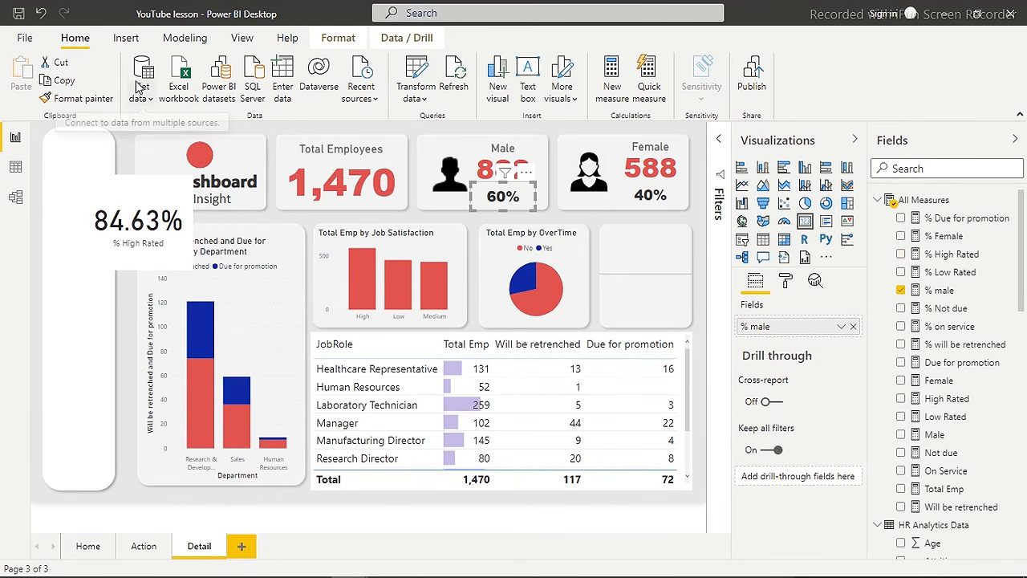
click(80, 98)
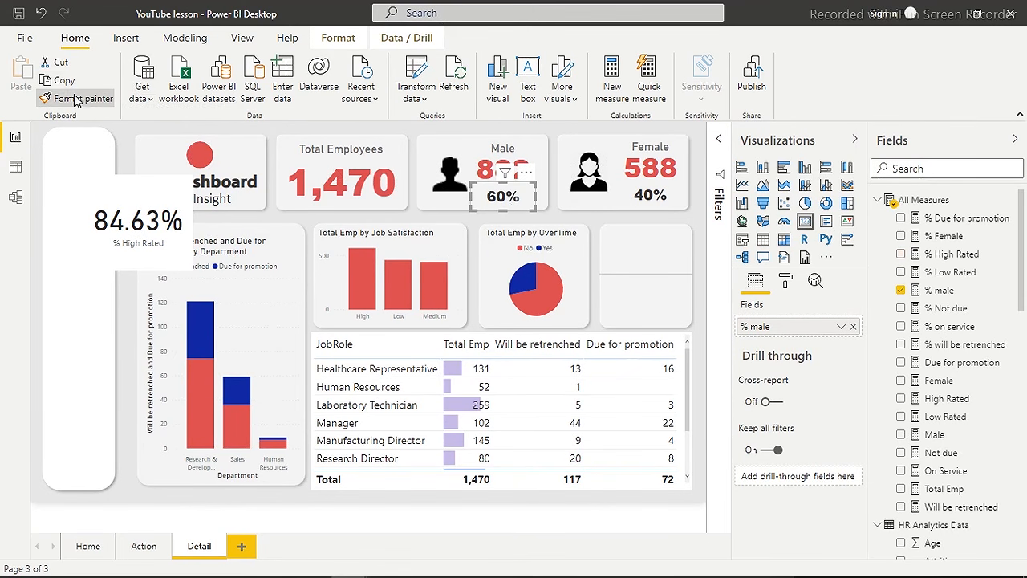
click(141, 185)
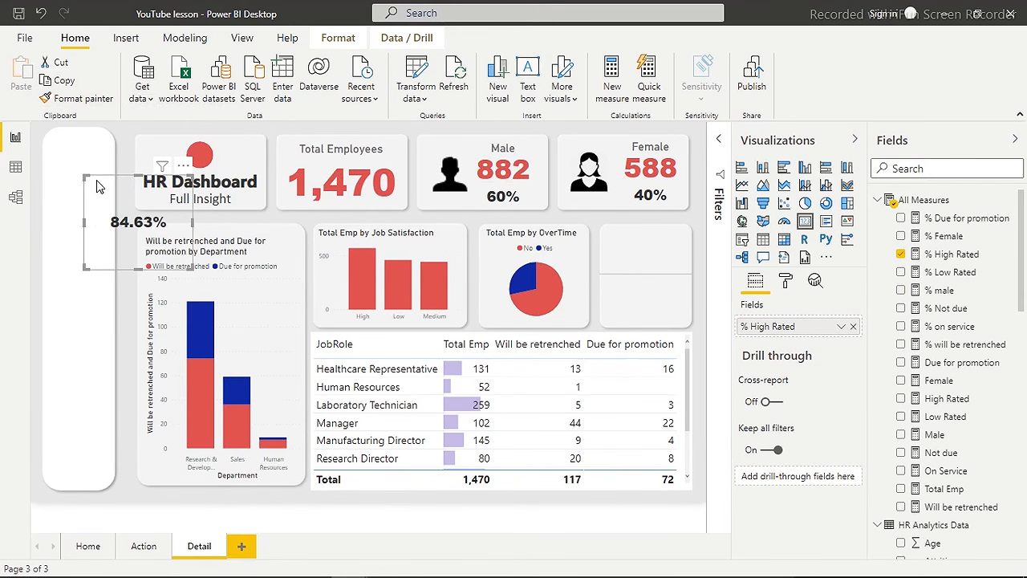
drag(101, 186, 652, 234)
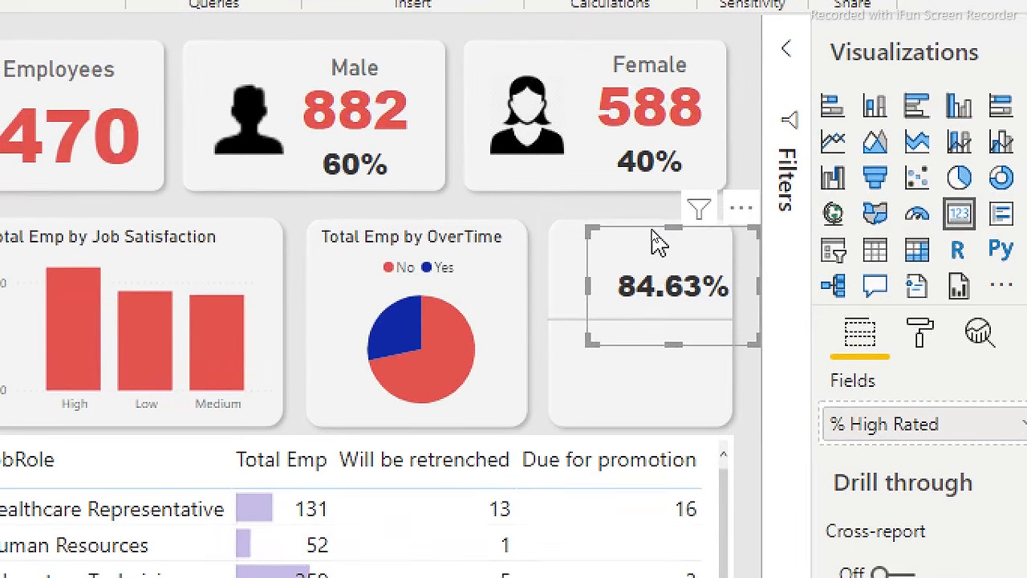
drag(597, 227, 635, 242)
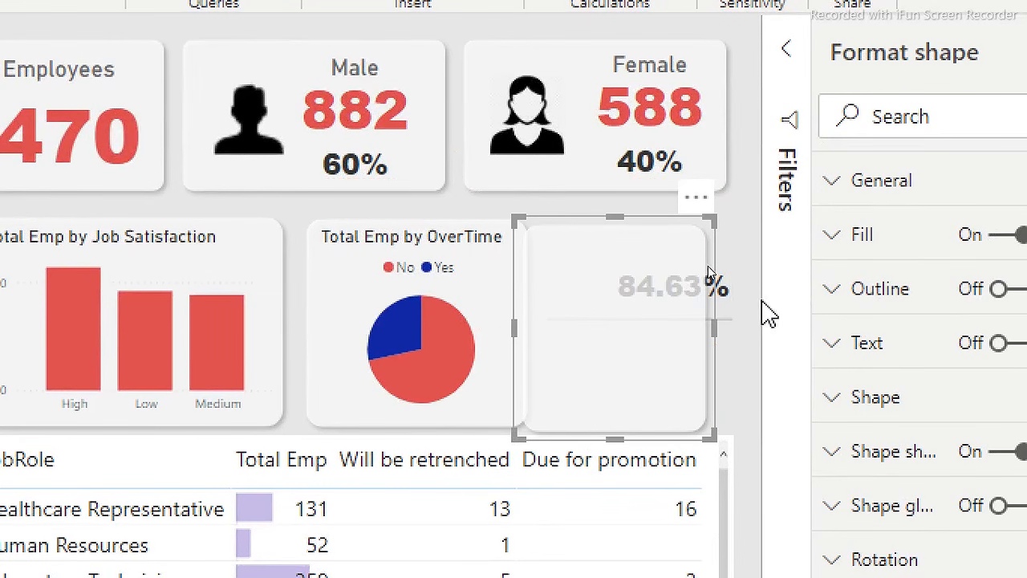
key(ctrl+z)
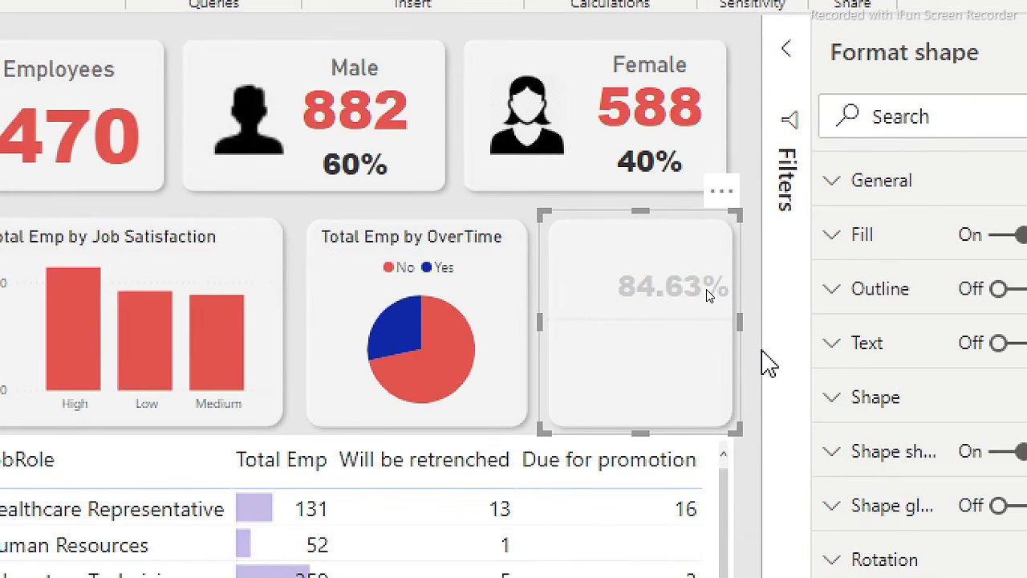
click(751, 358)
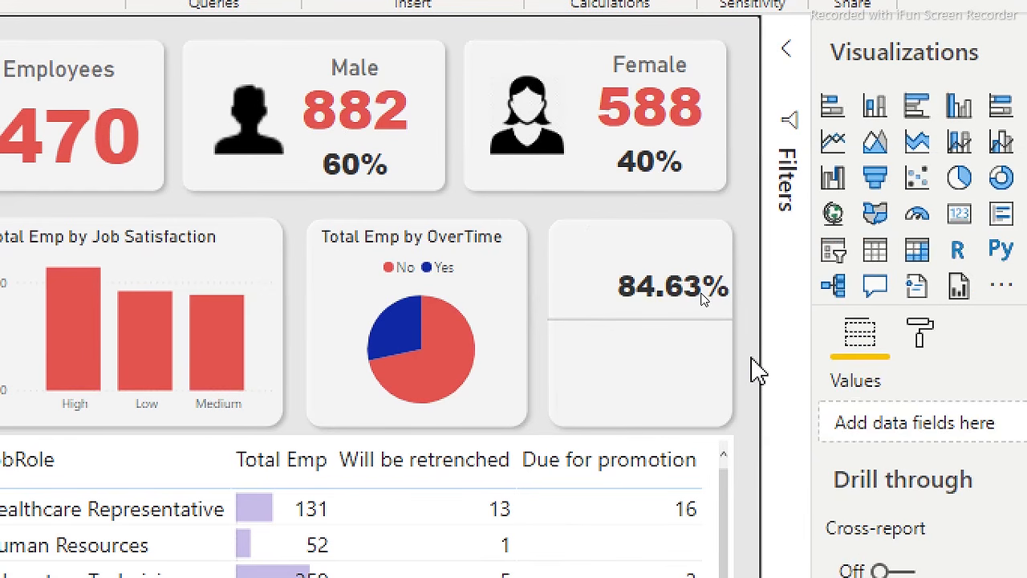
Center the % High Rated card in the upper half of the divided box.
click(668, 254)
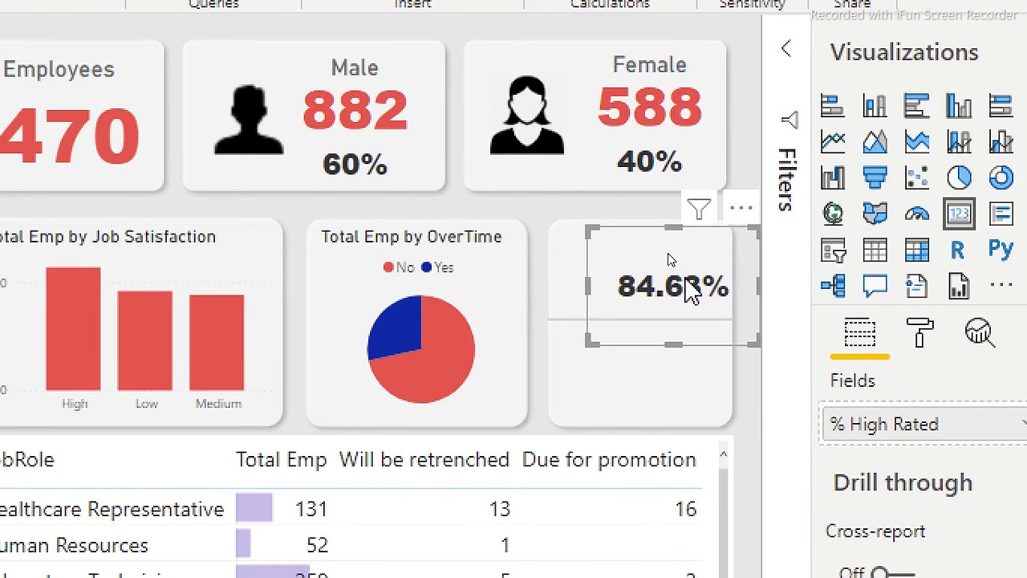
drag(671, 262, 656, 254)
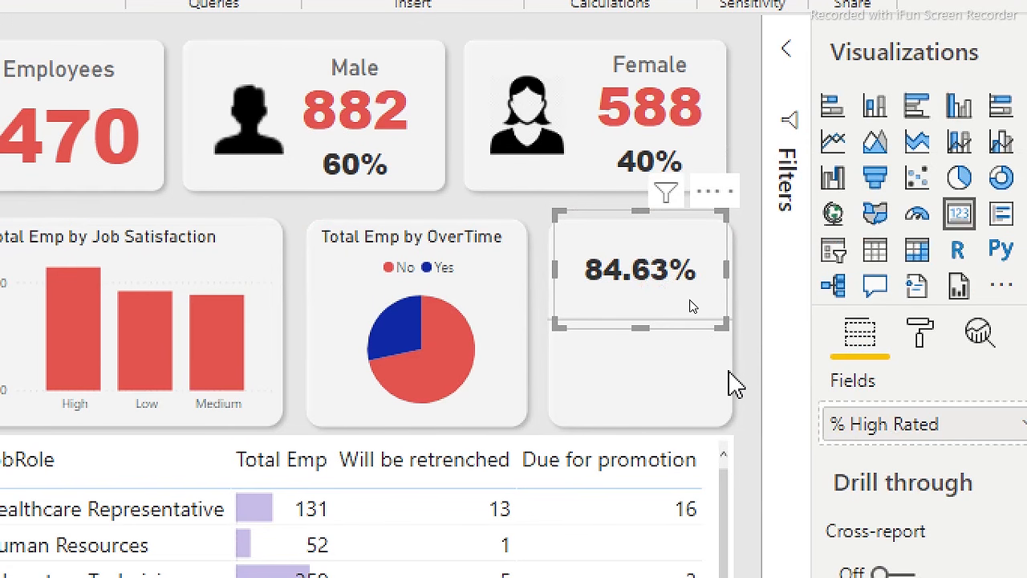
Place a copy of the % High Rated card in the box's lower half and replace its measure with % Low Rated.
key(ctrl+v)
drag(656, 244, 656, 253)
drag(666, 290, 656, 382)
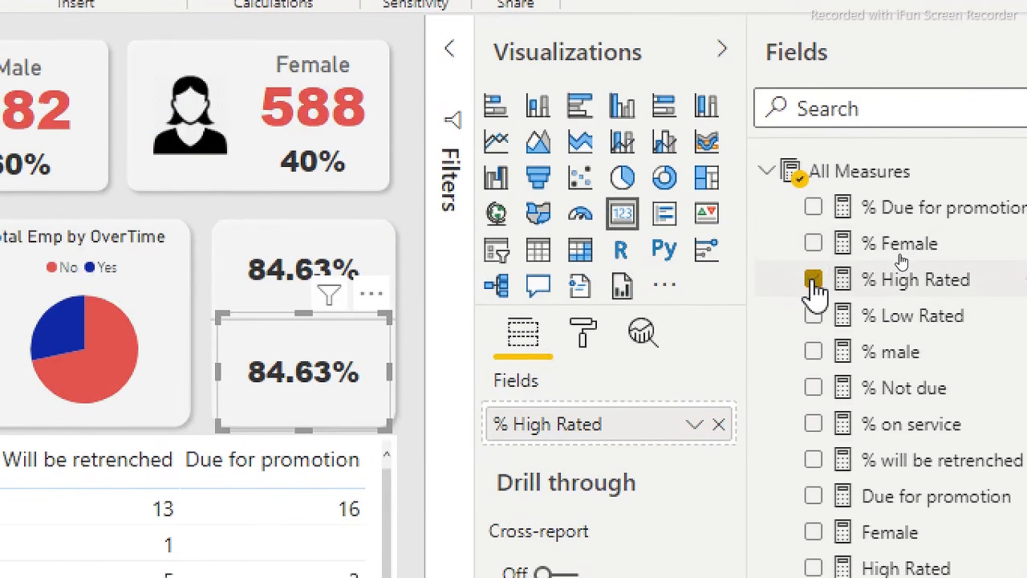
click(813, 280)
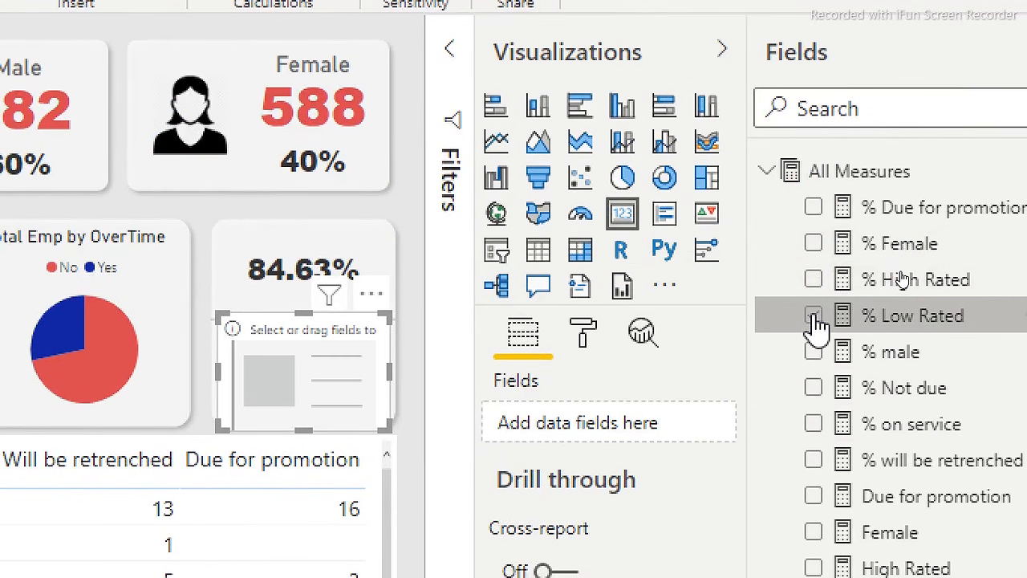
click(814, 316)
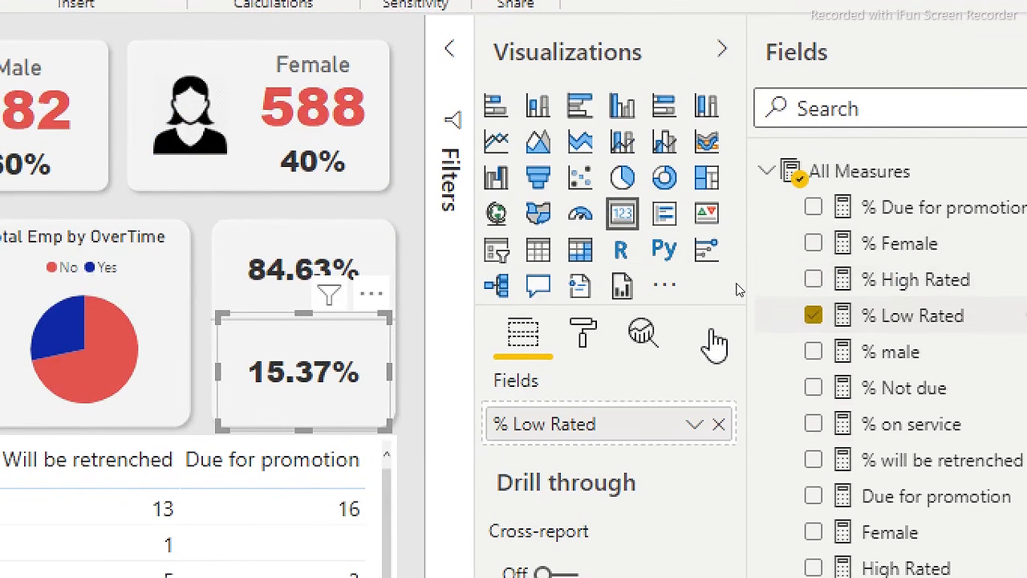
Turn on the title of the % High Rated card and set its text to "High Rated".
mouse_move(345, 300)
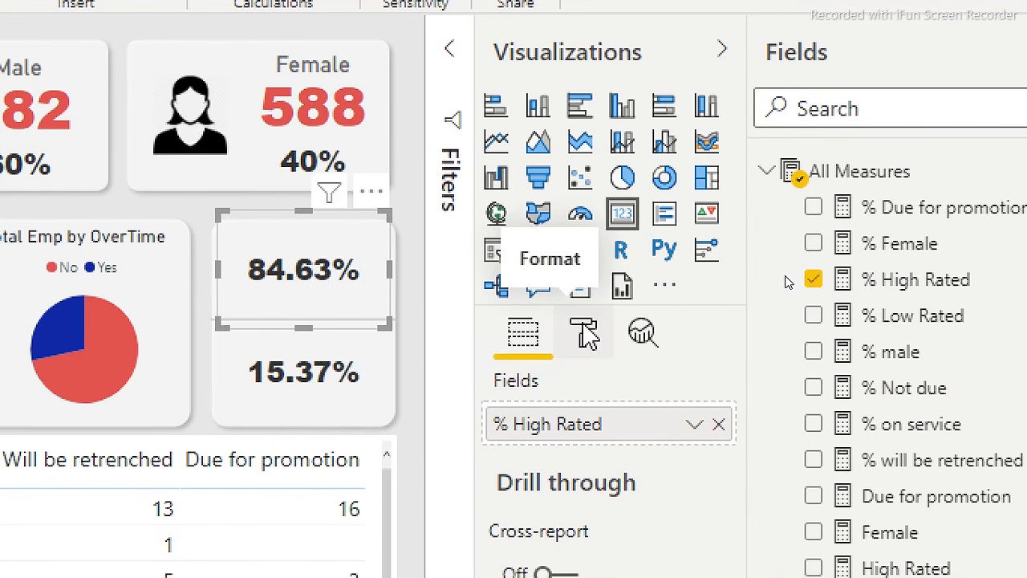
click(584, 335)
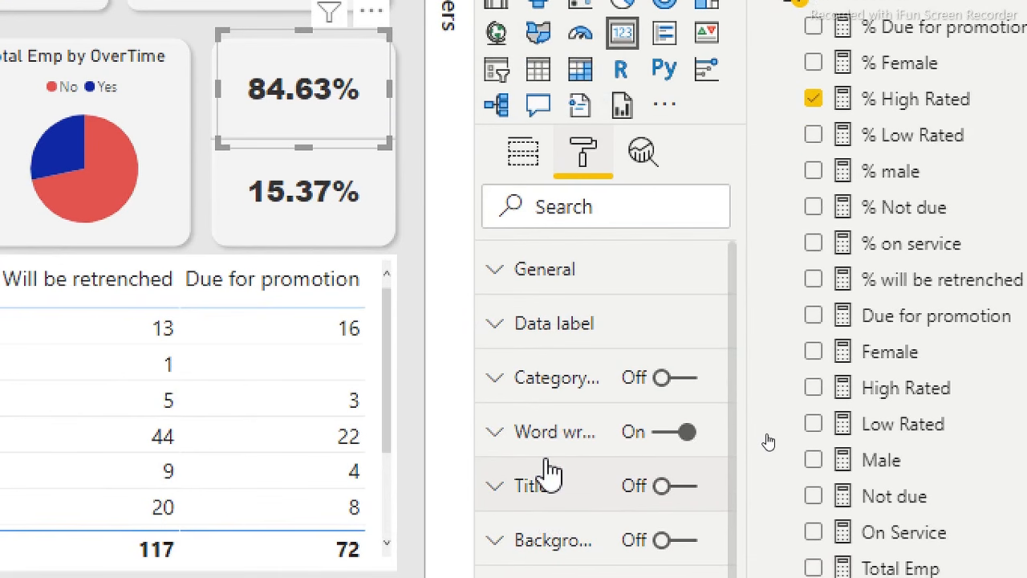
click(552, 473)
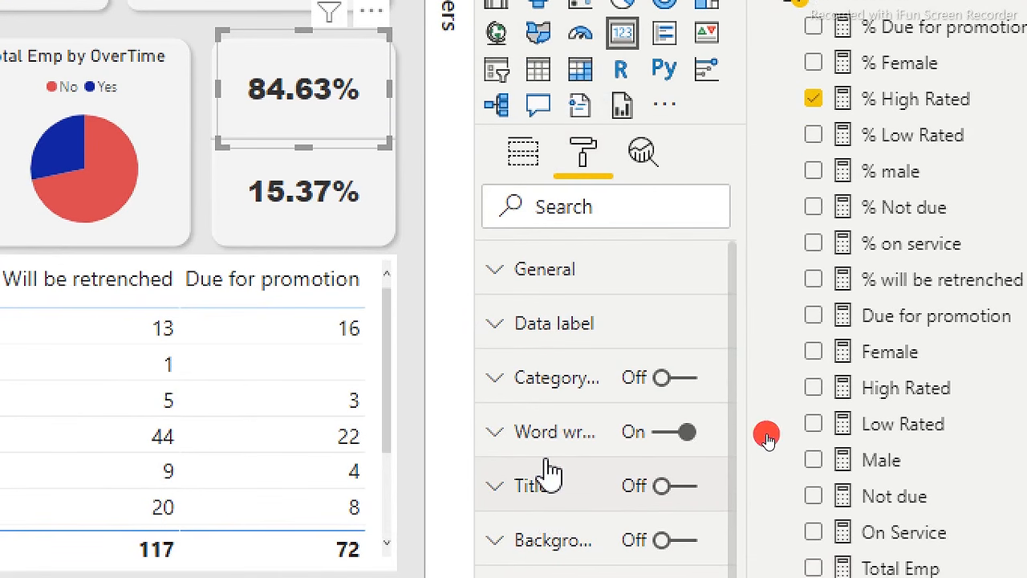
click(680, 487)
click(566, 467)
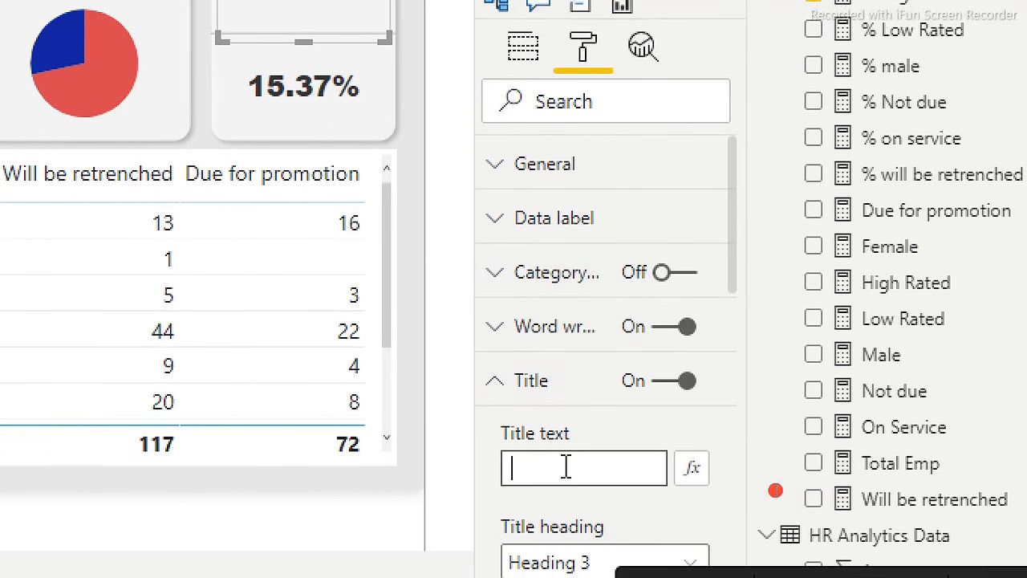
text(High R)
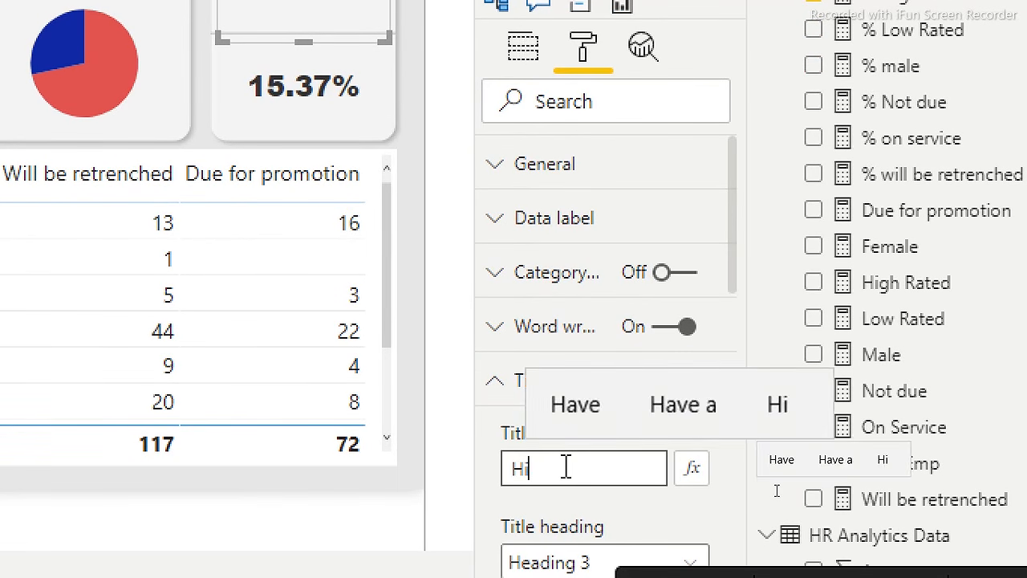
text(ated)
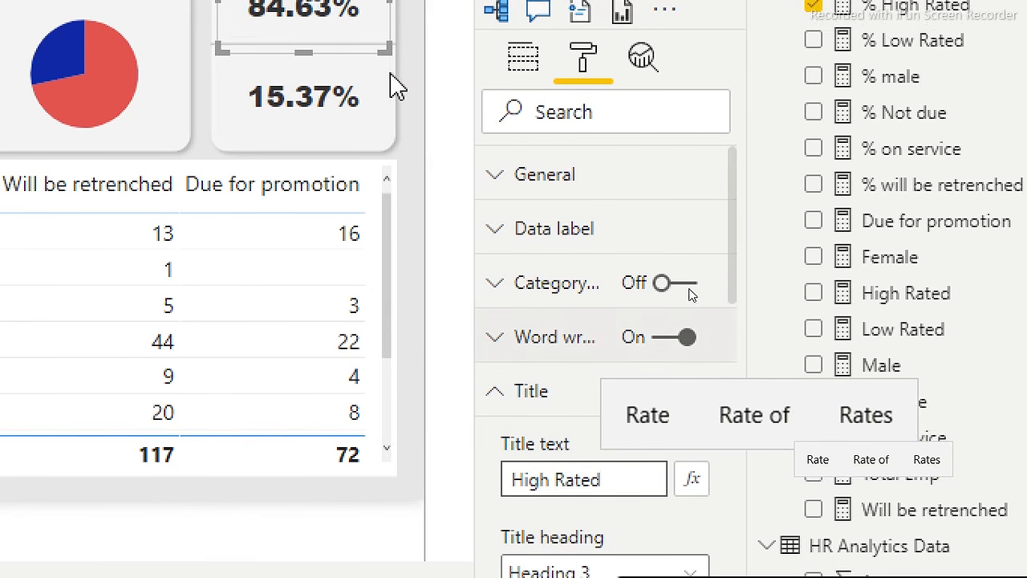
Turn on the title of the % Low Rated card, set its text to "Low Rated", and deselect the card.
click(340, 74)
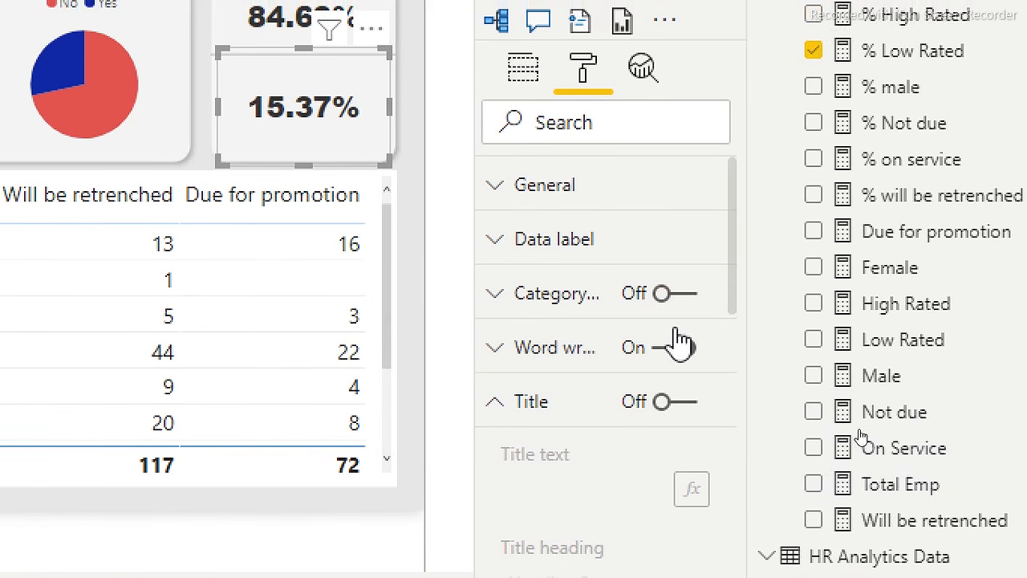
click(673, 402)
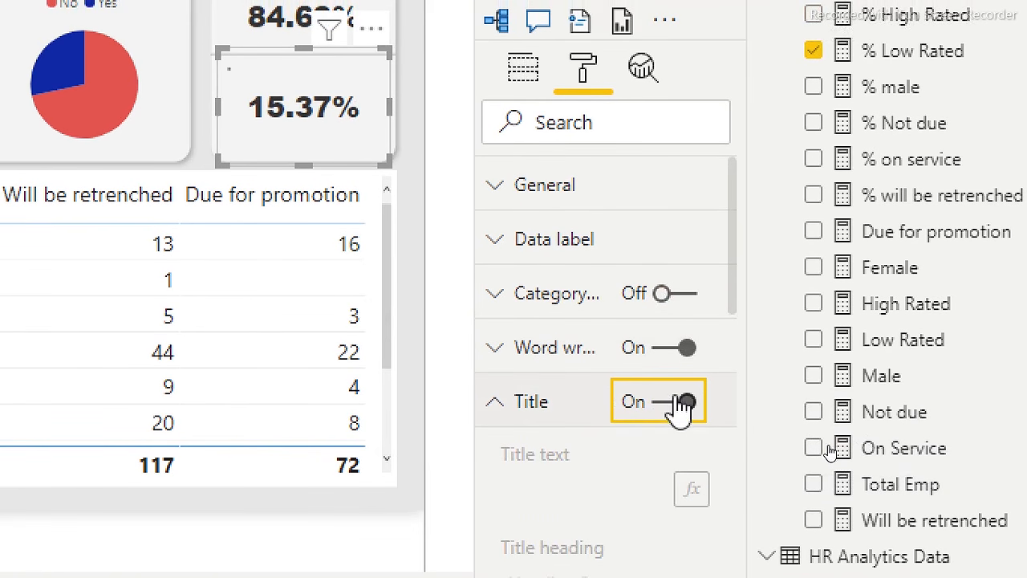
click(563, 495)
text(Low Rated)
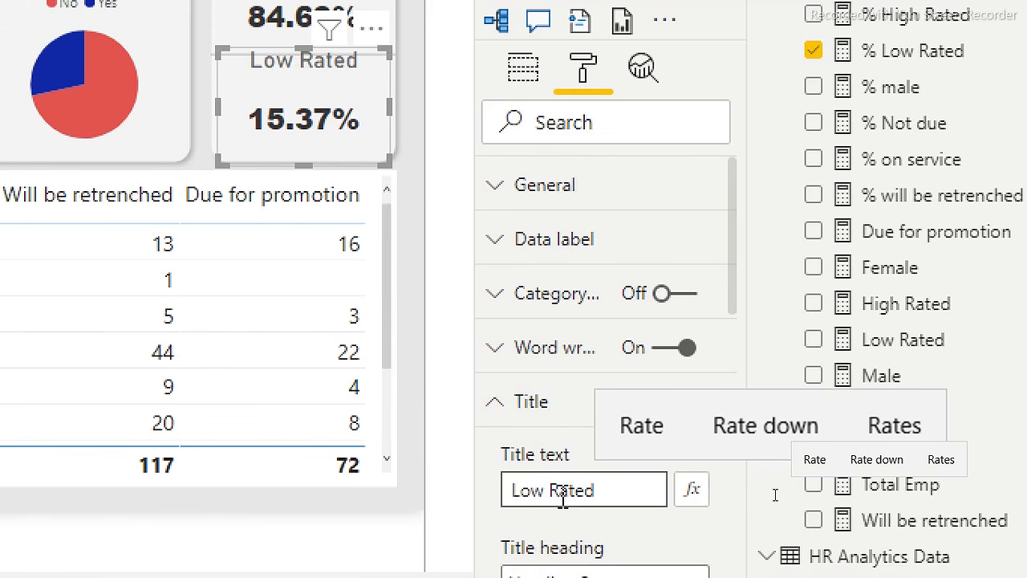
click(412, 223)
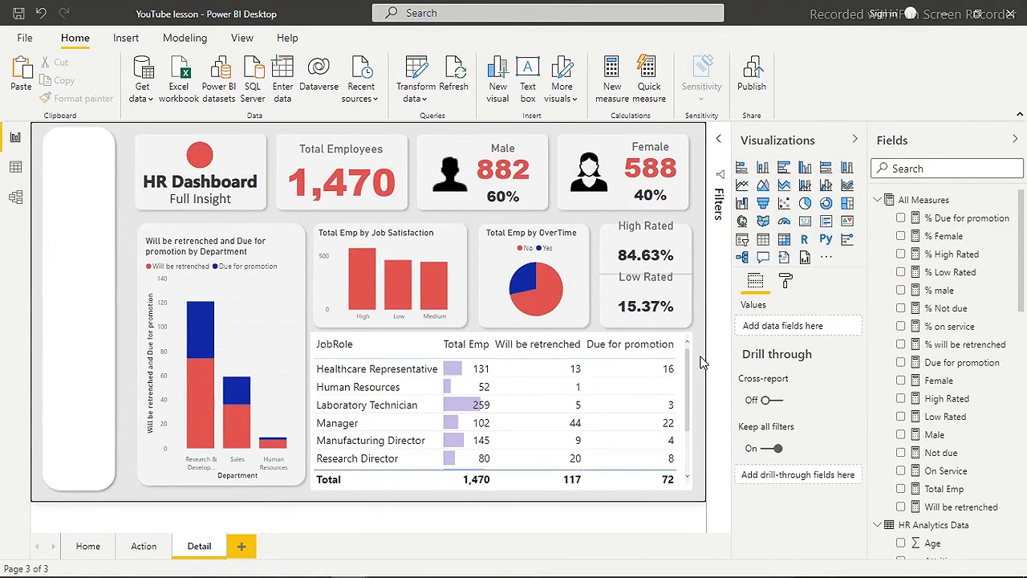
Collapse the Visualizations and Fields panes and the ribbon to give the Detail page more room.
click(856, 141)
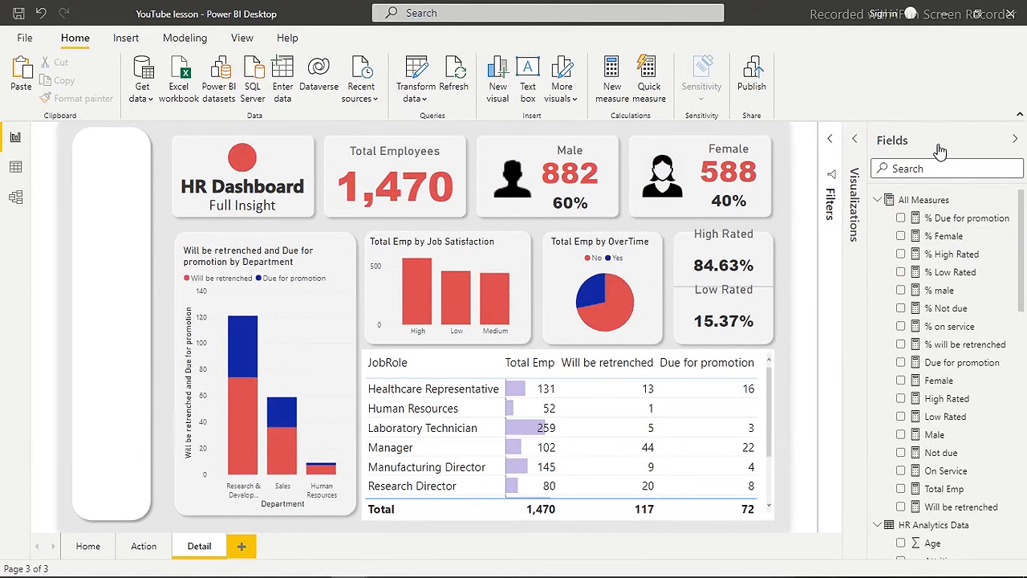
click(1011, 140)
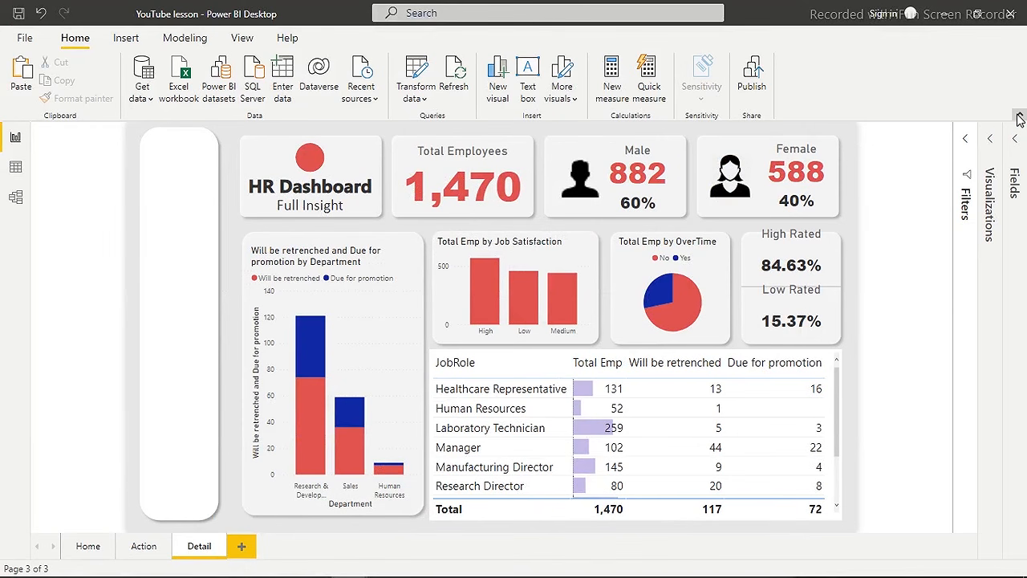
click(1019, 119)
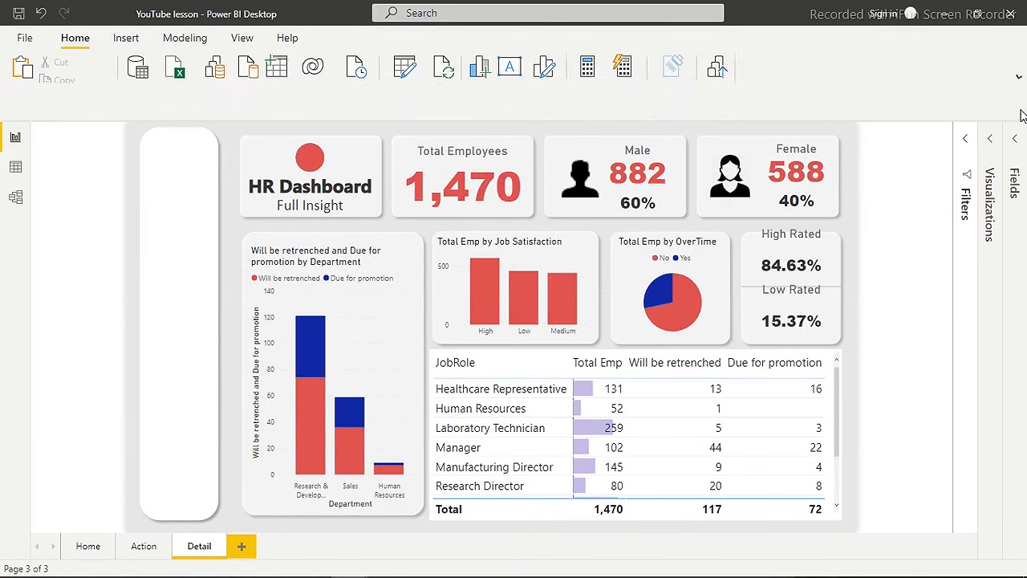
Switch to the Power BI HR Dashboard report and follow its built-in page navigation to the Action page and on to the Home page.
mouse_move(321, 572)
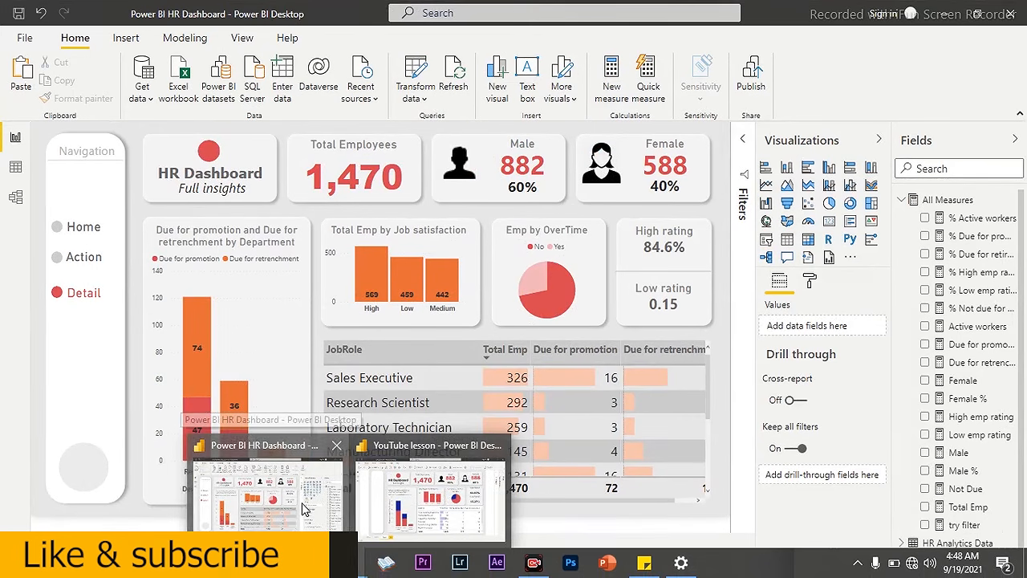
click(305, 507)
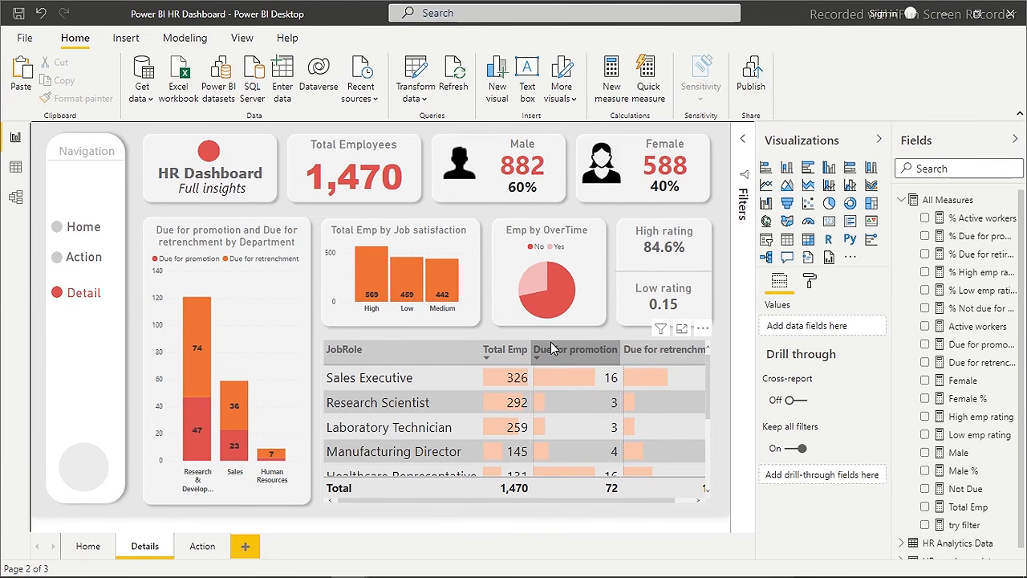
click(90, 276)
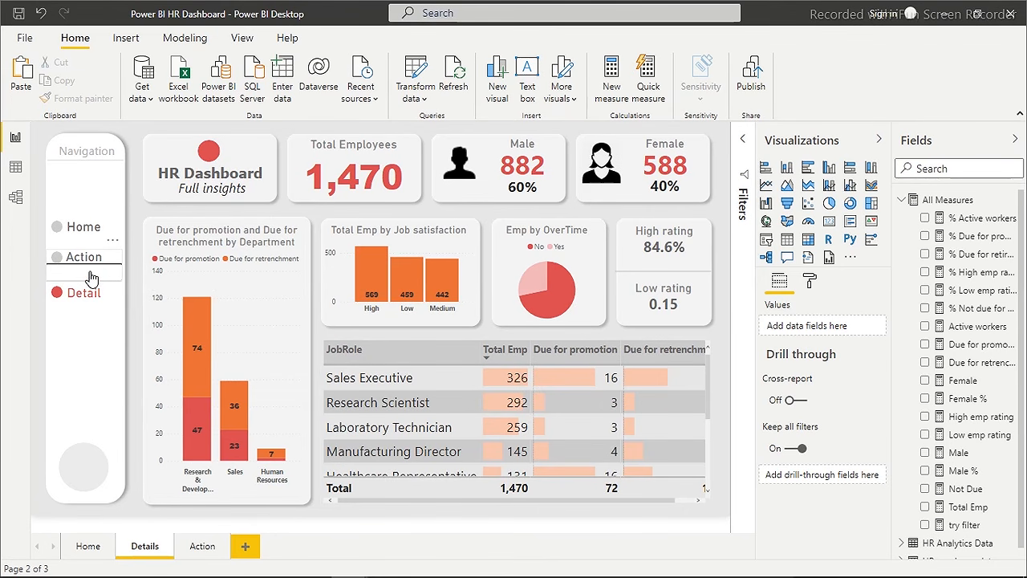
ctrl+click(90, 277)
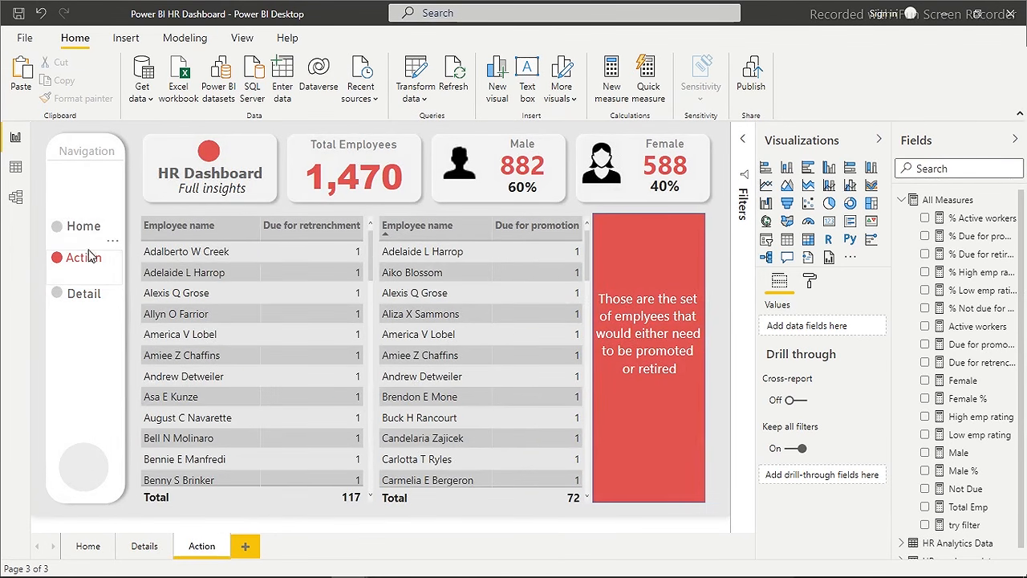
click(86, 245)
ctrl+click(85, 241)
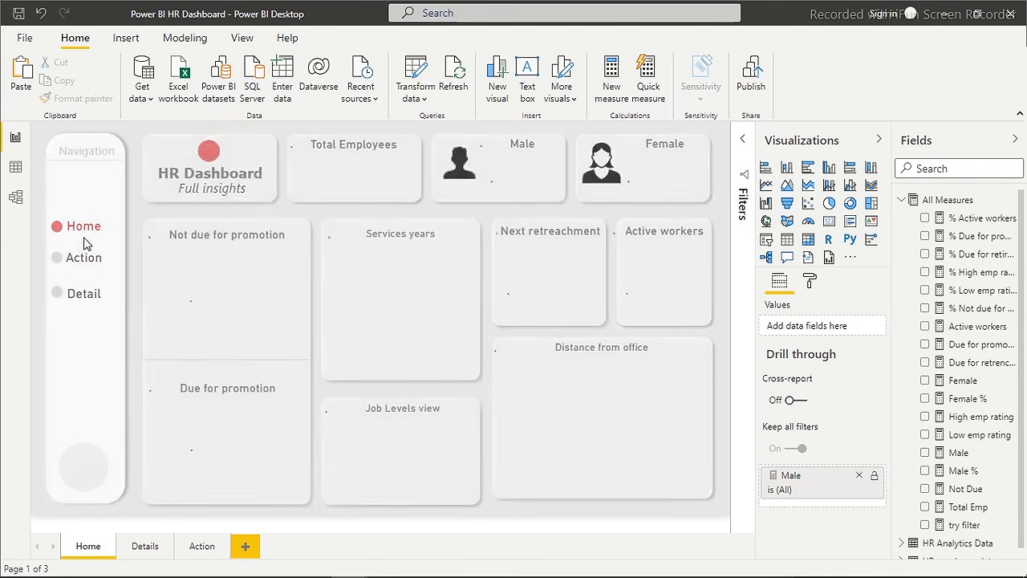